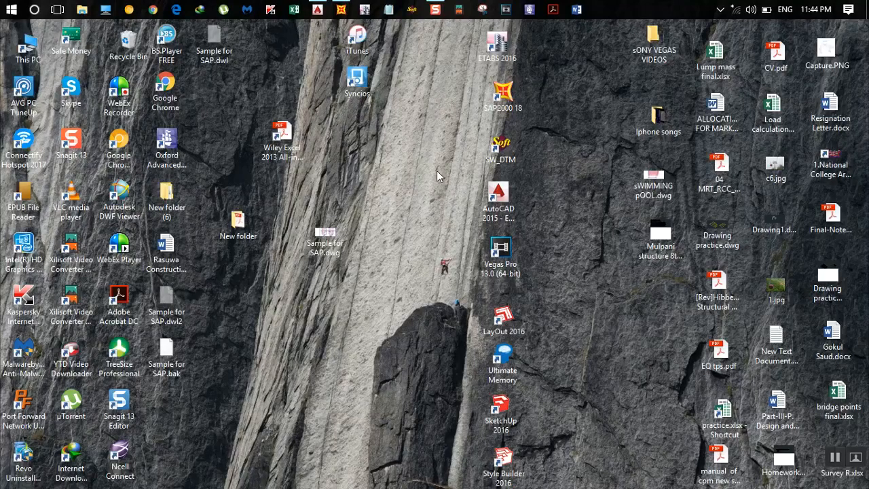
# Switch to AutoCAD and examine the floor plans, elevations, staircase cover plan and section X-X of the sample building drawing.
pyautogui.click(317, 9)
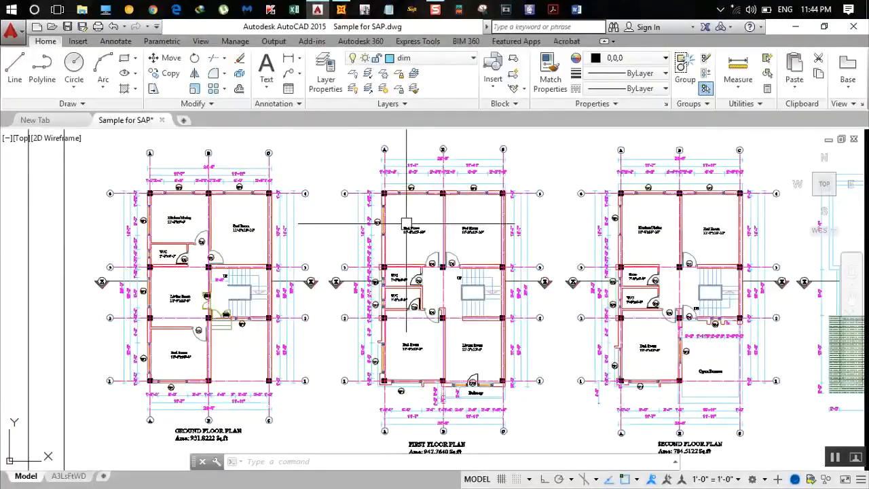
pyautogui.moveTo(373, 354); pyautogui.dragTo(397, 260, button='middle')
pyautogui.scroll(-4, 397, 260)
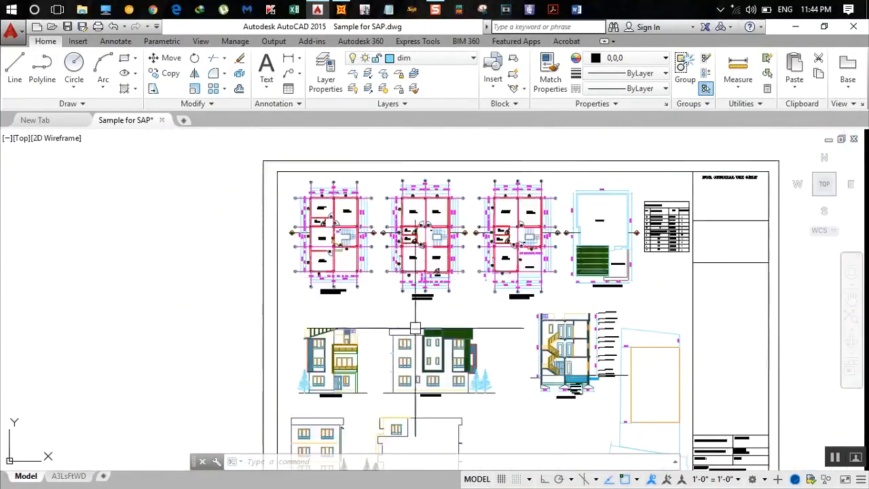
pyautogui.scroll(4, 327, 293)
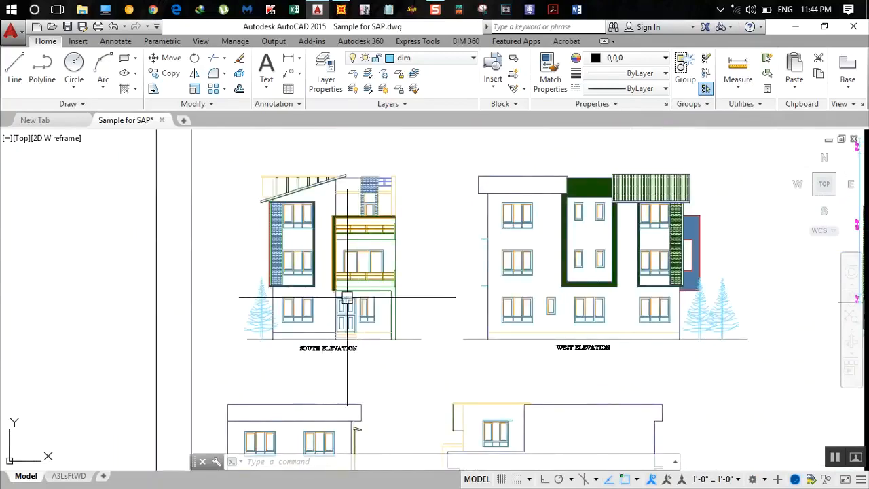
pyautogui.scroll(-2, 614, 294)
pyautogui.moveTo(615, 294)
pyautogui.mouseDown(button='middle')
pyautogui.moveTo(478, 278)
pyautogui.moveTo(539, 280)
pyautogui.moveTo(547, 345)
pyautogui.mouseUp(button='middle')
pyautogui.moveTo(456, 240); pyautogui.dragTo(455, 366, button='middle')
pyautogui.scroll(2, 375, 294)
pyautogui.moveTo(424, 291); pyautogui.dragTo(262, 284, button='middle')
pyautogui.moveTo(577, 292); pyautogui.dragTo(305, 295, button='middle')
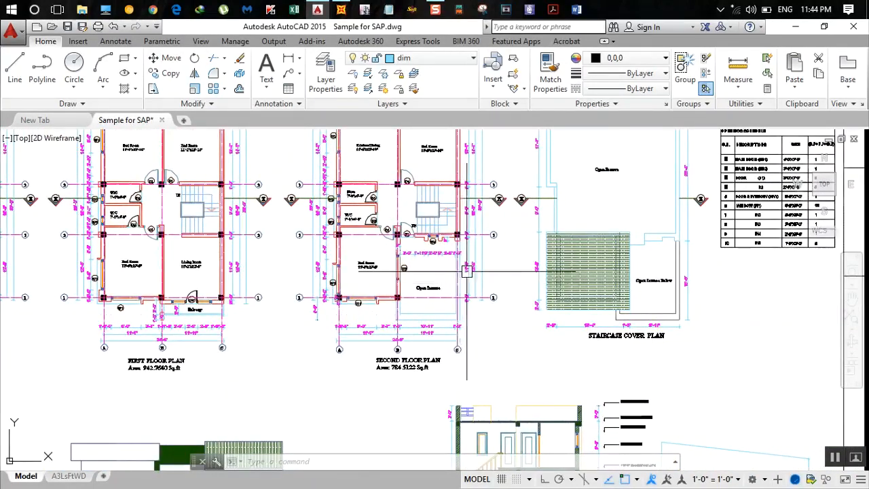
pyautogui.moveTo(487, 207); pyautogui.dragTo(416, 254, button='middle')
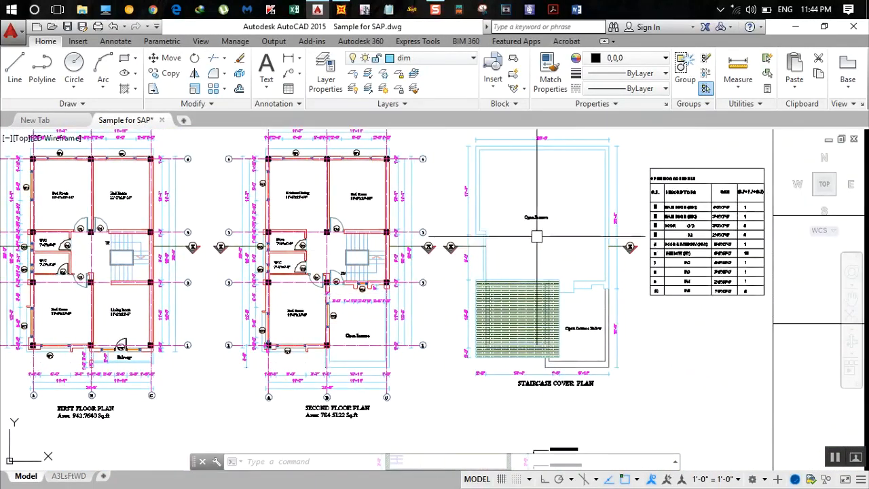
pyautogui.moveTo(498, 353); pyautogui.dragTo(531, 168, button='middle')
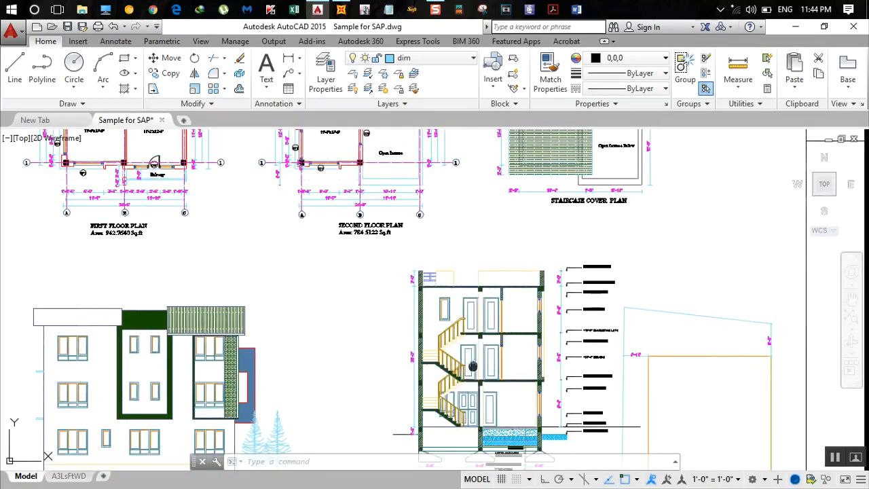
pyautogui.moveTo(489, 411); pyautogui.dragTo(492, 307, button='middle')
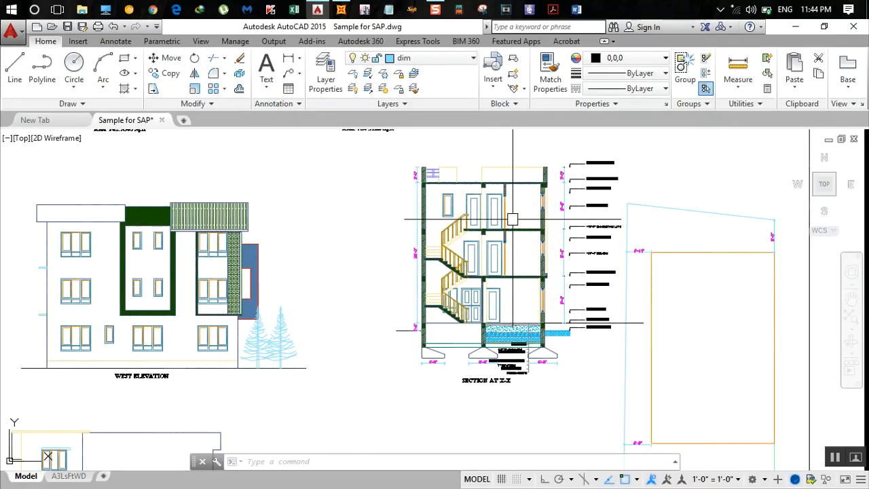
pyautogui.scroll(-3, 331, 254)
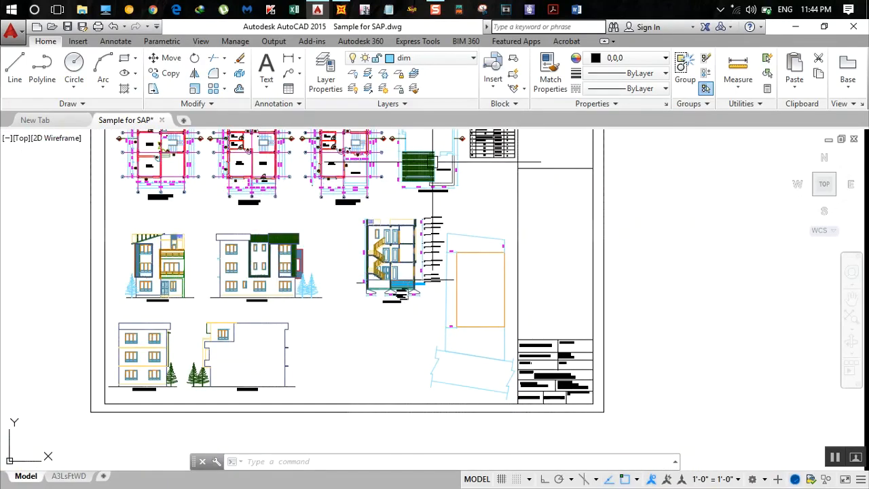
# Switch to SAP2000 and create a new Grid Only model in KN, m, C with the default grid lines and spacing.
pyautogui.click(795, 32)
pyautogui.click(341, 10)
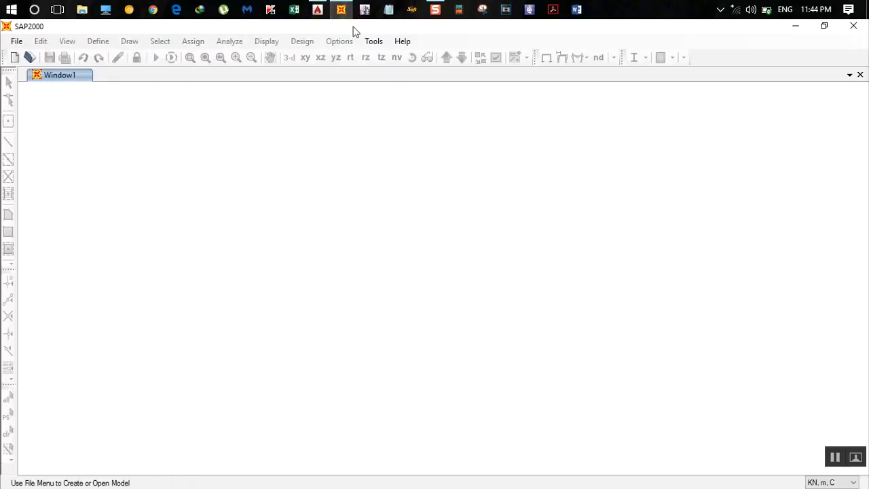
pyautogui.click(15, 42)
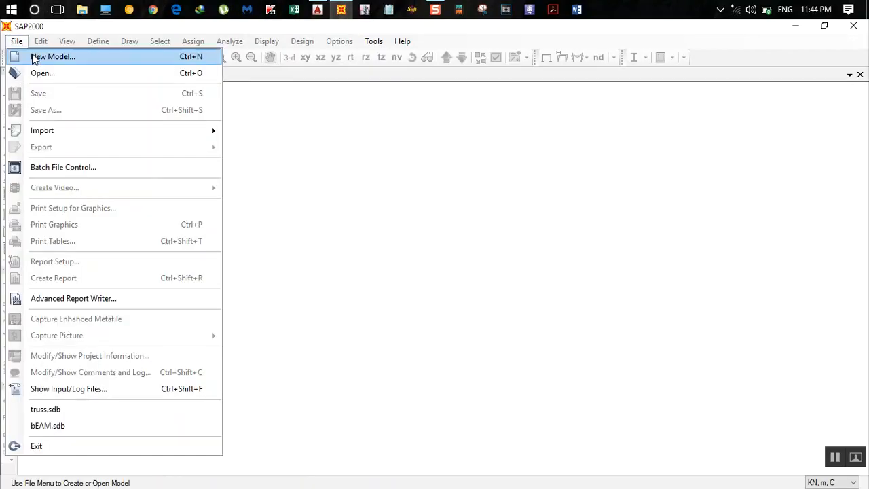
pyautogui.click(30, 57)
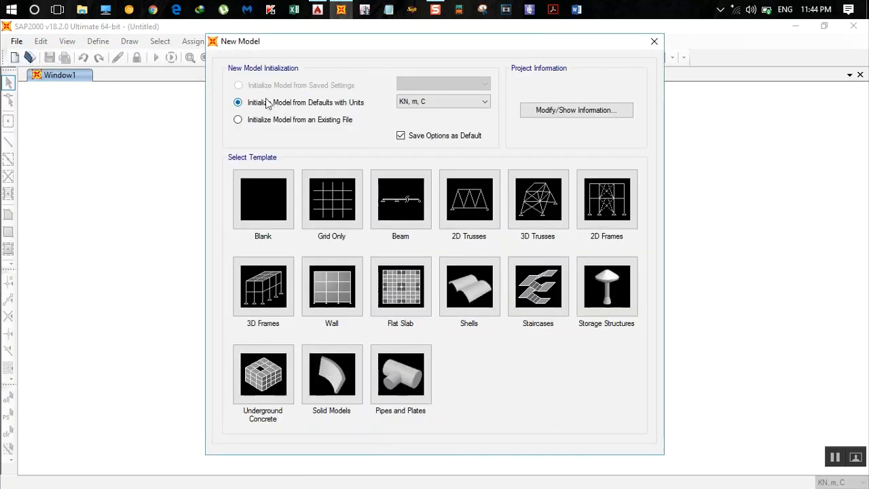
pyautogui.click(334, 206)
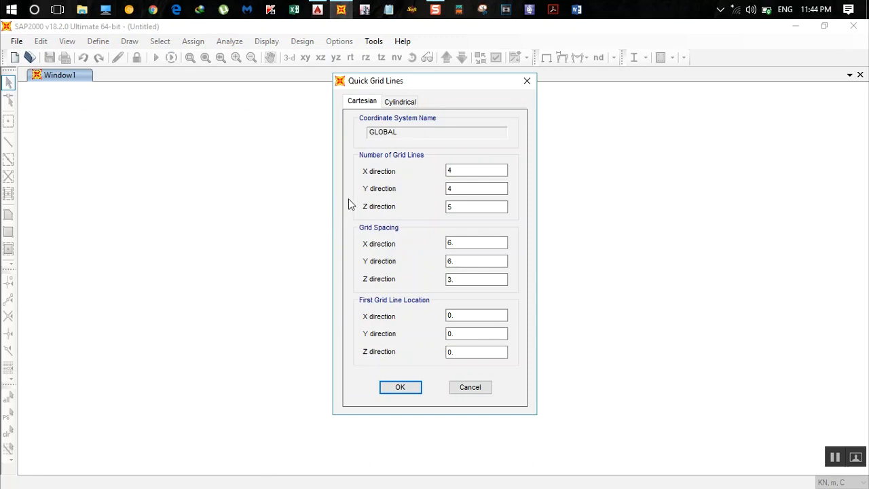
pyautogui.click(408, 390)
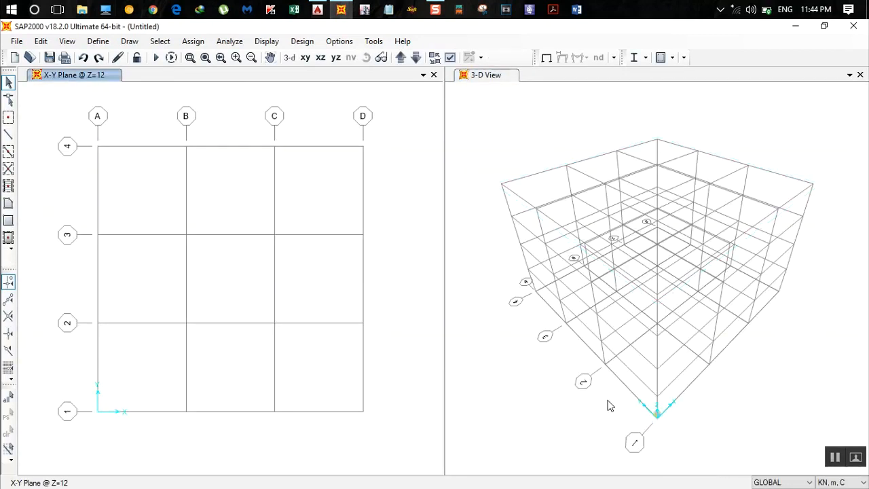
# Check the ground floor plan's dimensions in AutoCAD, and set the SAP2000 model units to Kip, ft, F.
pyautogui.click(318, 10)
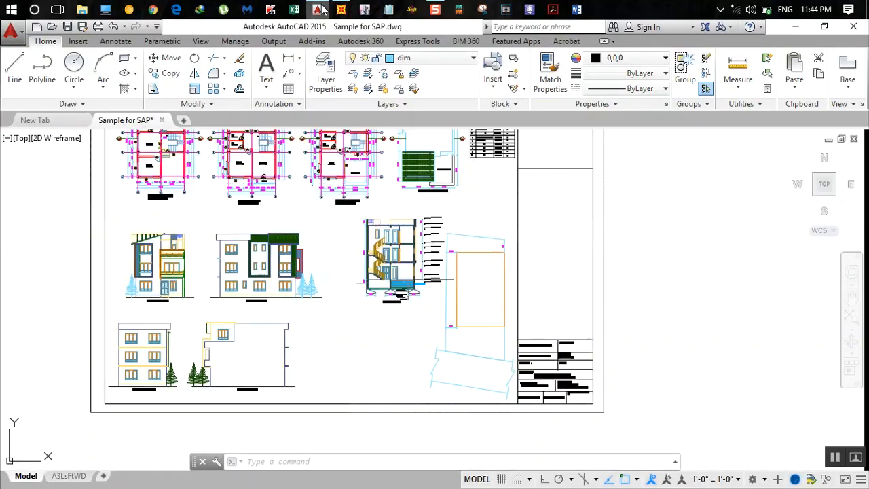
pyautogui.scroll(1, 261, 275)
pyautogui.scroll(8, 184, 177)
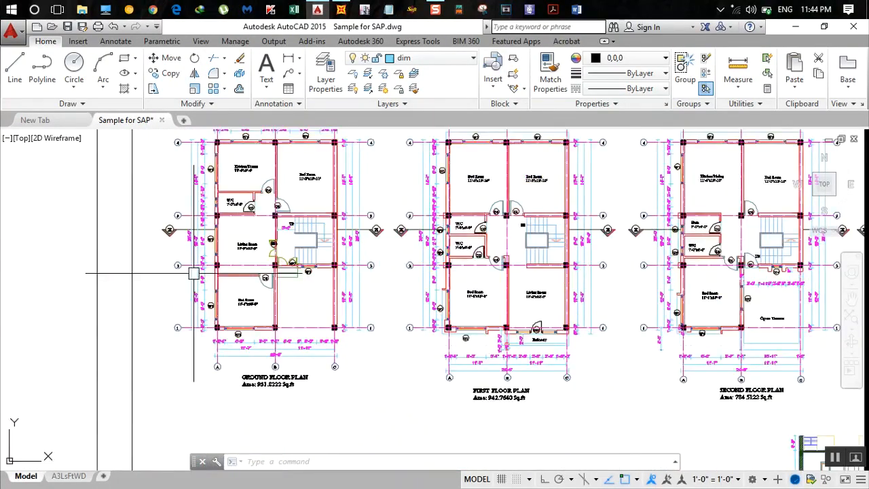
pyautogui.scroll(2, 264, 368)
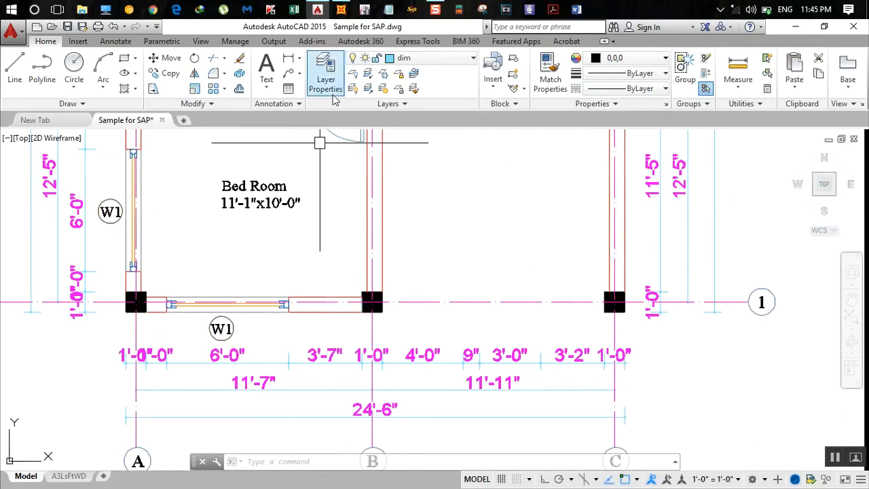
pyautogui.click(341, 9)
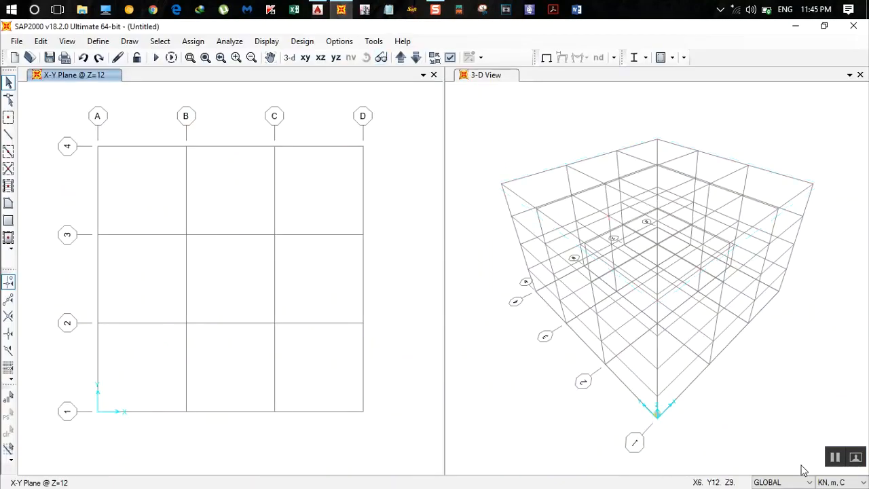
pyautogui.click(841, 482)
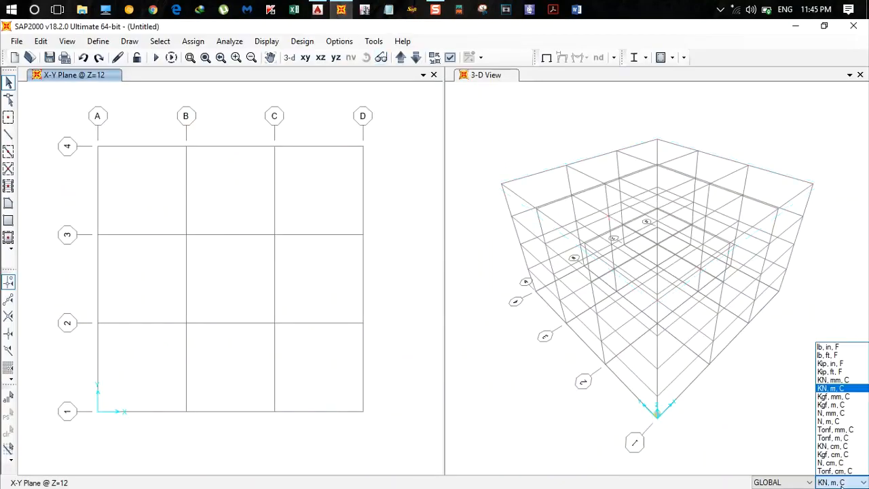
pyautogui.click(834, 374)
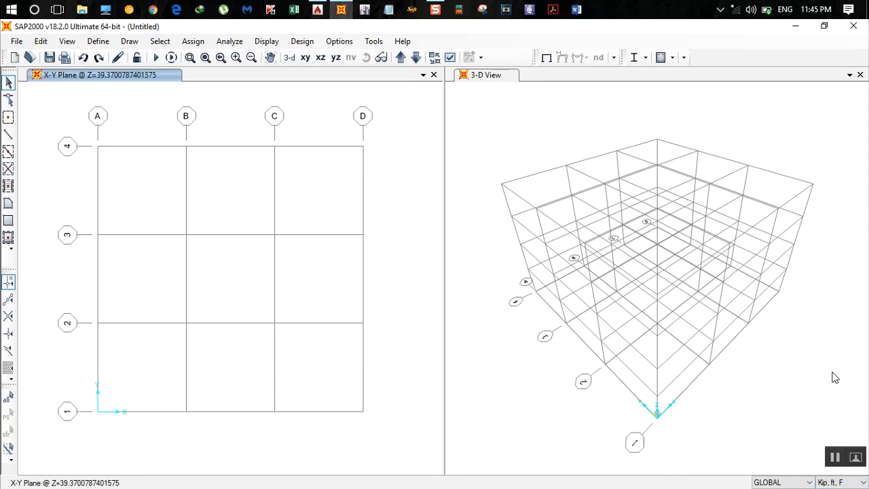
# Display the grid system data as spacing and set X grid A's spacing to 11+7/12 ft from the AutoCAD ground floor plan.
pyautogui.doubleClick(188, 153)
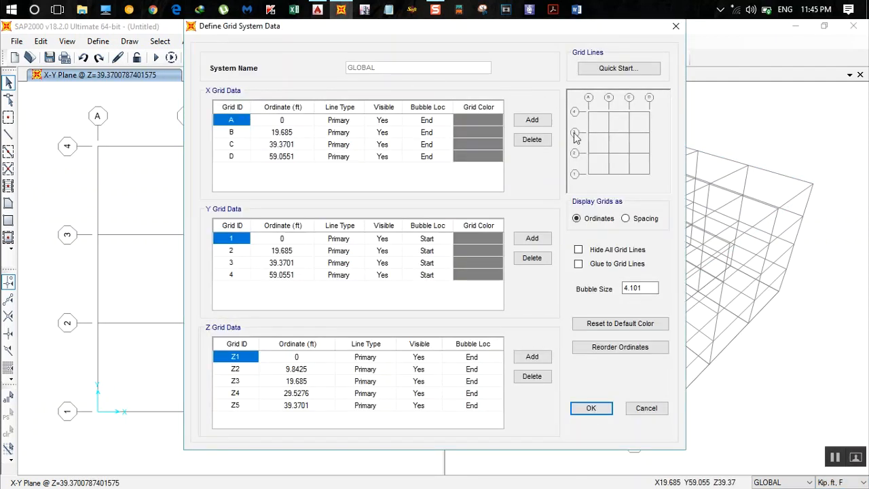
pyautogui.click(625, 218)
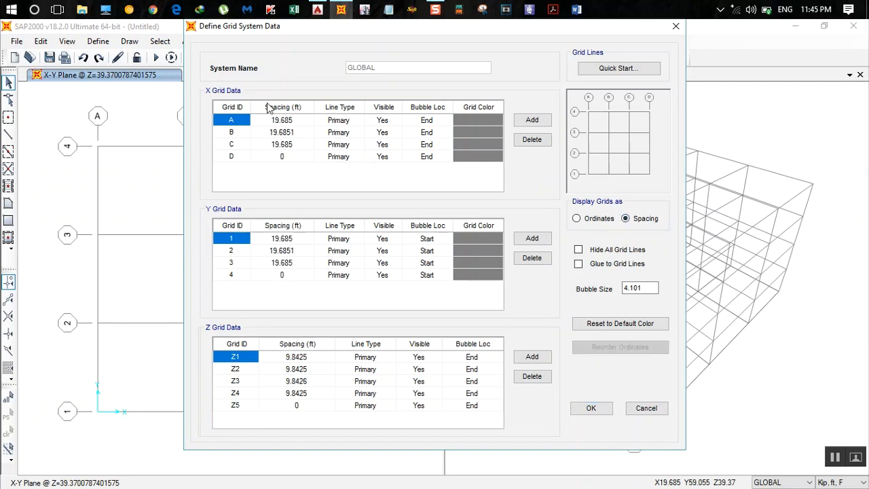
pyautogui.click(283, 121)
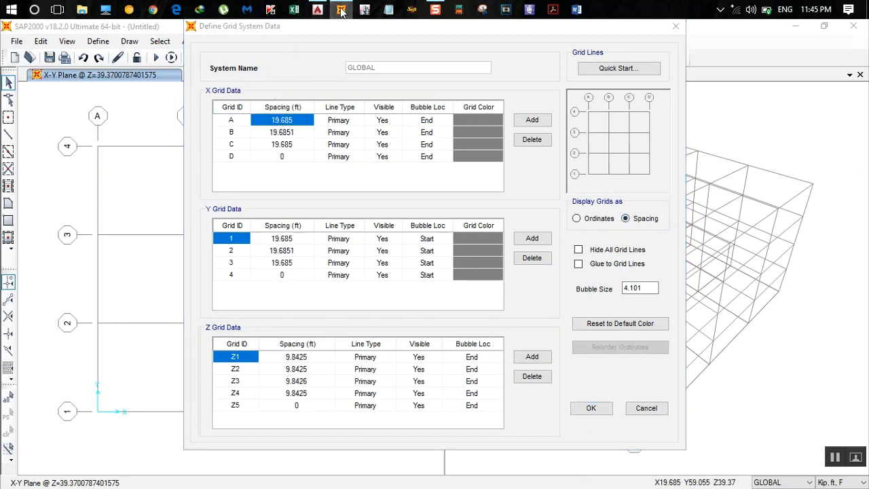
pyautogui.click(317, 8)
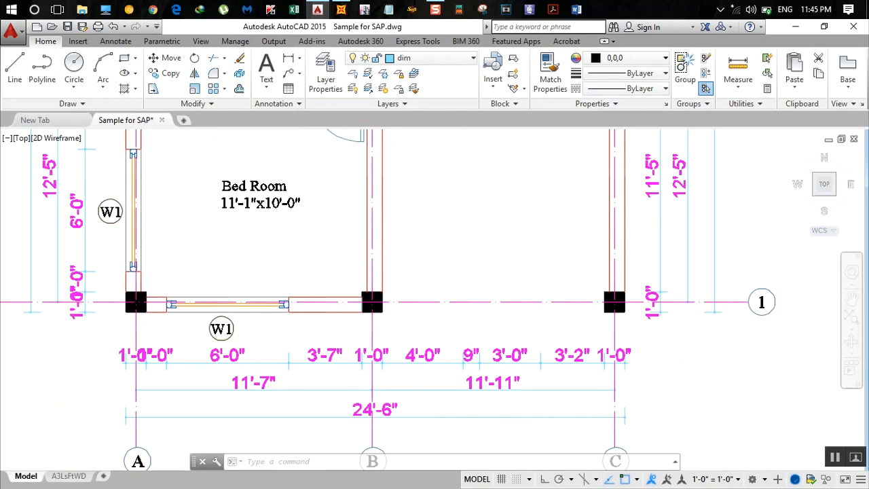
pyautogui.scroll(-5, 302, 230)
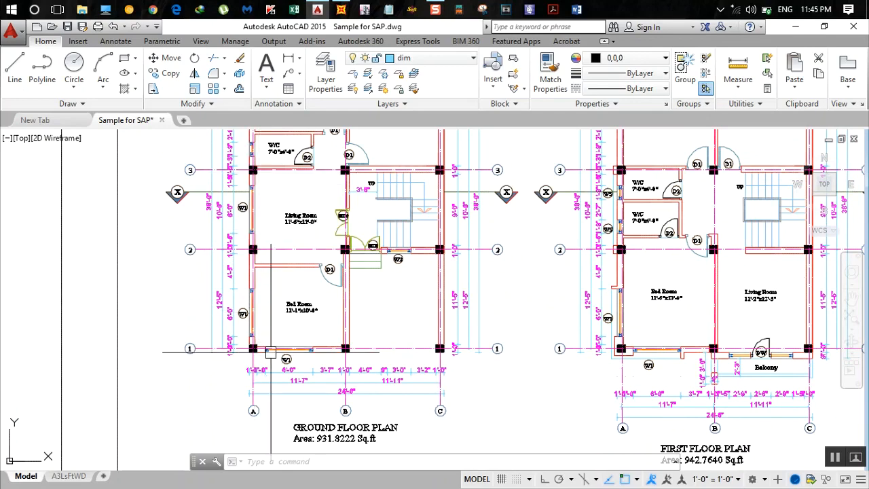
pyautogui.scroll(2, 301, 397)
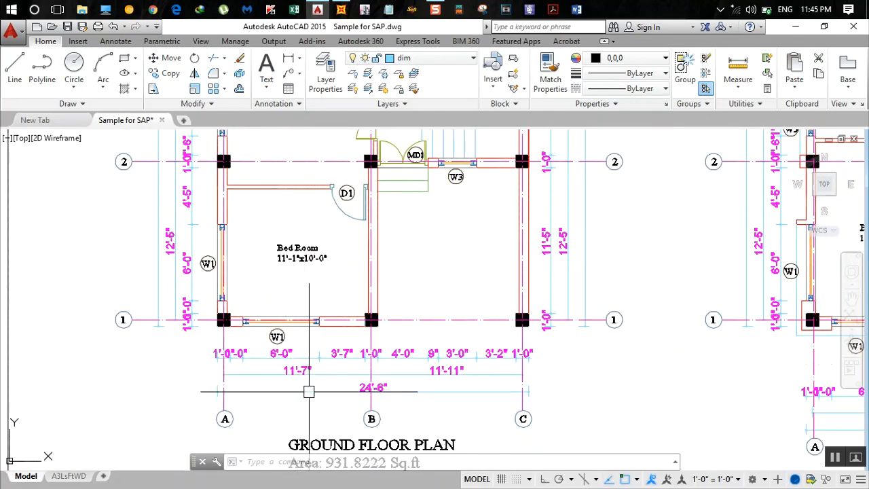
pyautogui.click(341, 10)
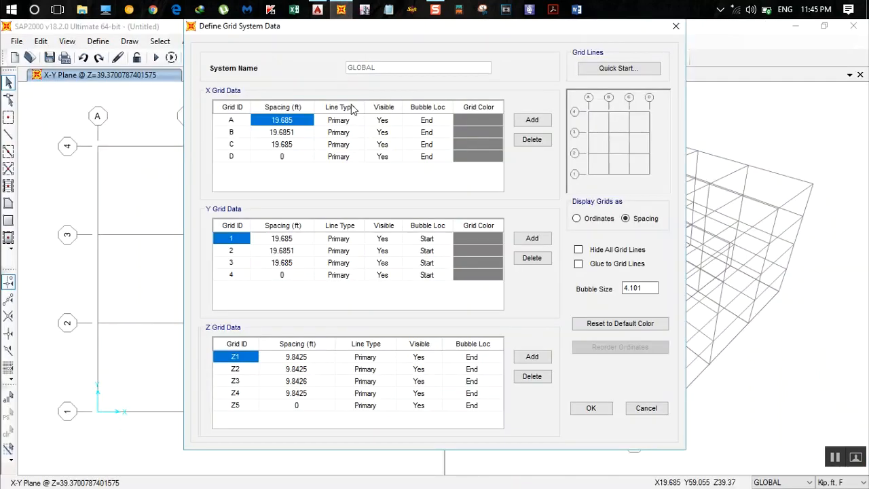
pyautogui.write('11+7/12')
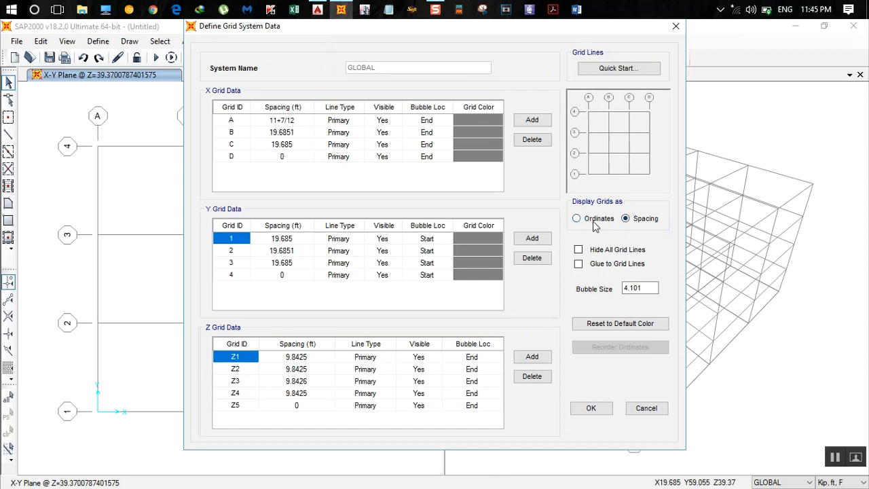
pyautogui.press('Return')
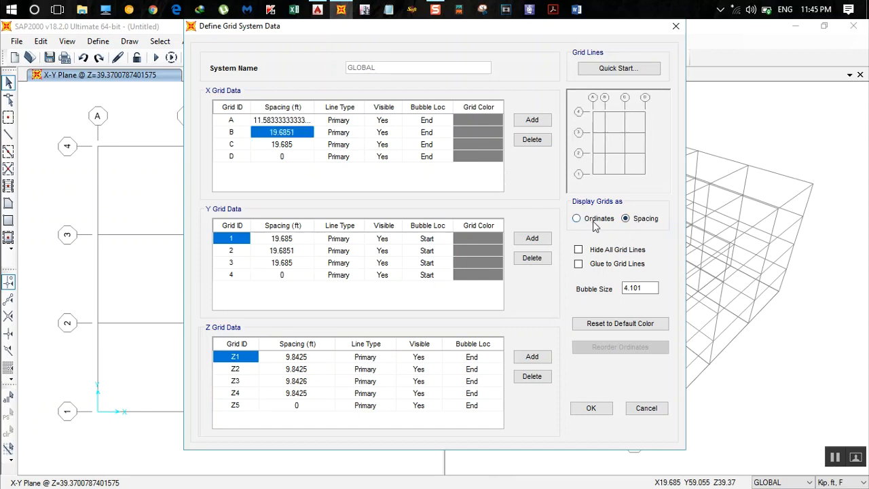
# Check the B–C distance in the AutoCAD plan and set X grid B's spacing to 11+11/12 ft in SAP2000.
pyautogui.click(328, 13)
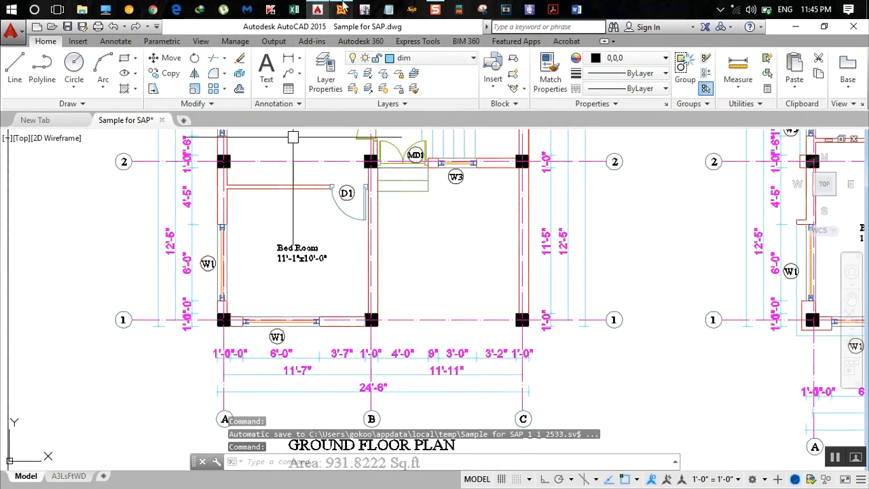
pyautogui.click(342, 9)
pyautogui.write('1')
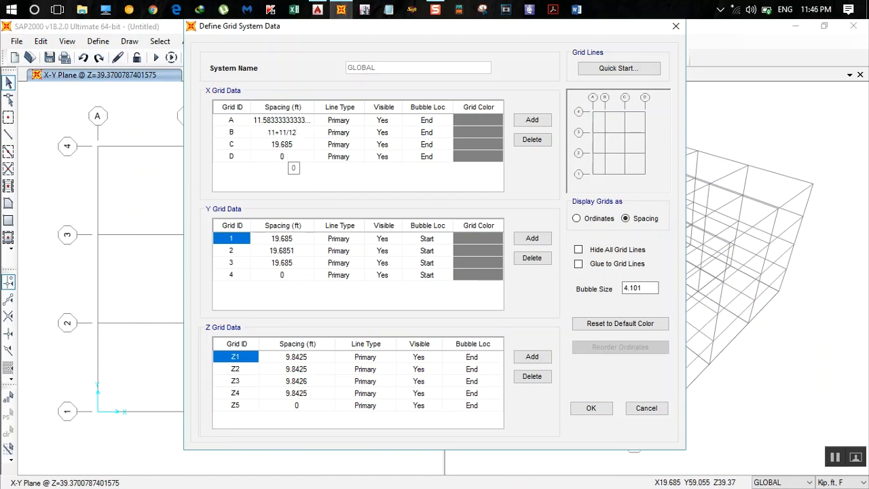
pyautogui.write('1+11/12')
pyautogui.press('Return')
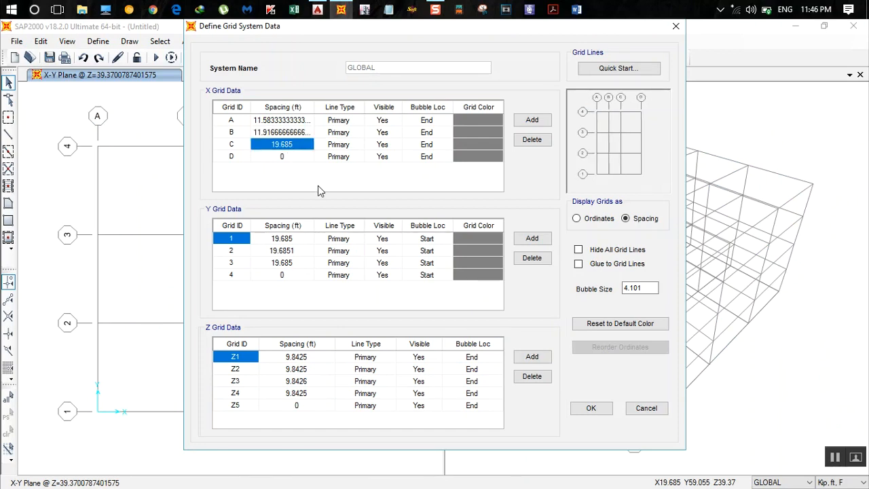
# Set X grid C's spacing to 0 and delete X grid line D.
pyautogui.write('0')
pyautogui.click(232, 159)
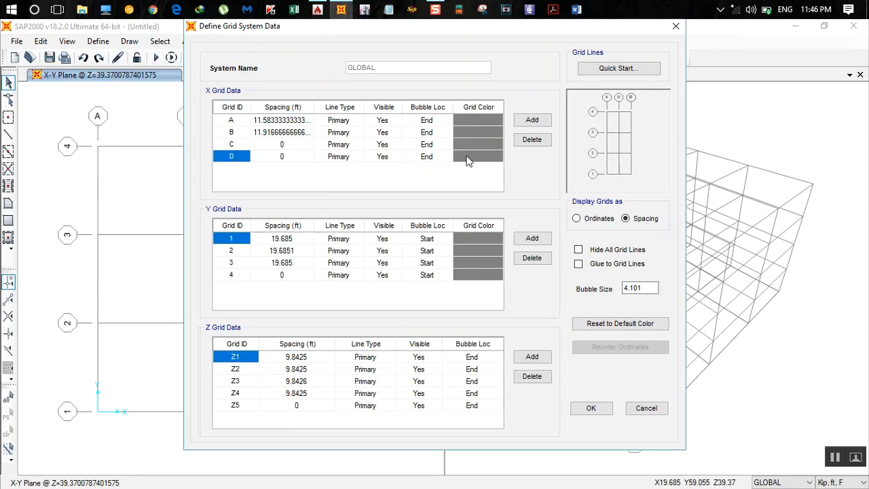
pyautogui.click(532, 140)
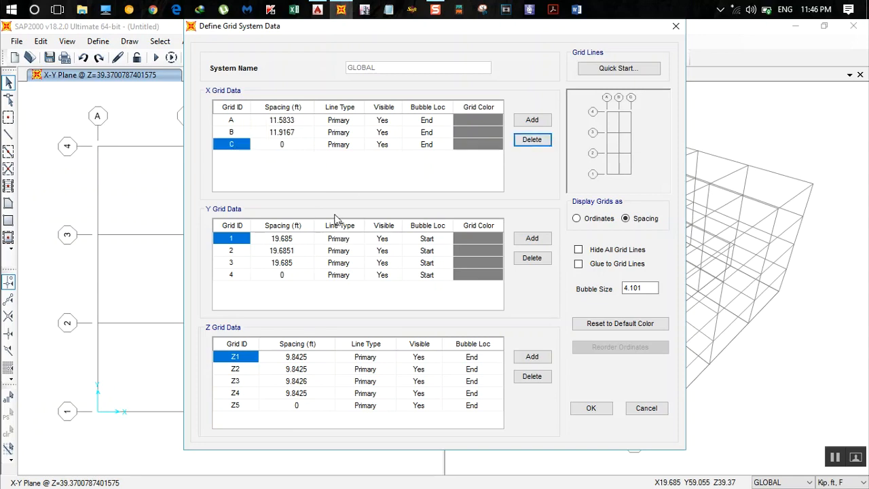
# Check the distance between grids 1 and 2 in the AutoCAD ground floor plan and set Y grid 1's spacing to 12+5/12 ft in SAP2000.
pyautogui.click(318, 9)
pyautogui.scroll(-2, 290, 208)
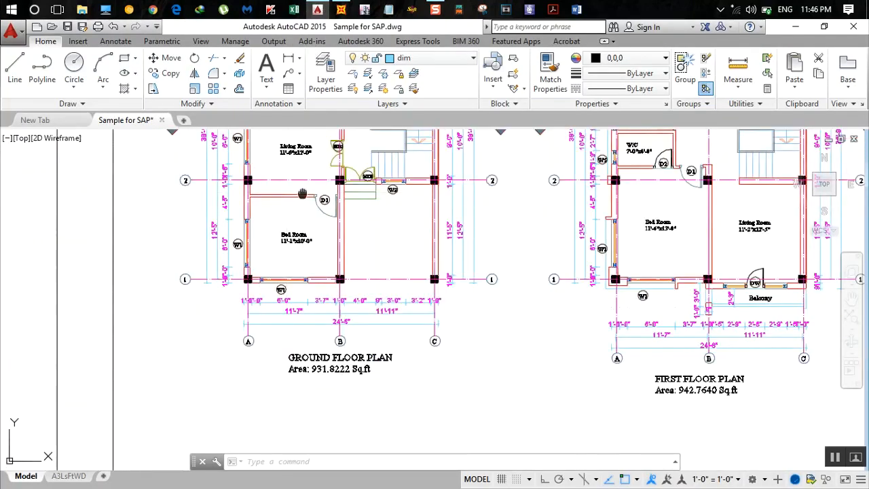
pyautogui.moveTo(303, 195); pyautogui.dragTo(307, 315, button='middle')
pyautogui.scroll(2, 225, 361)
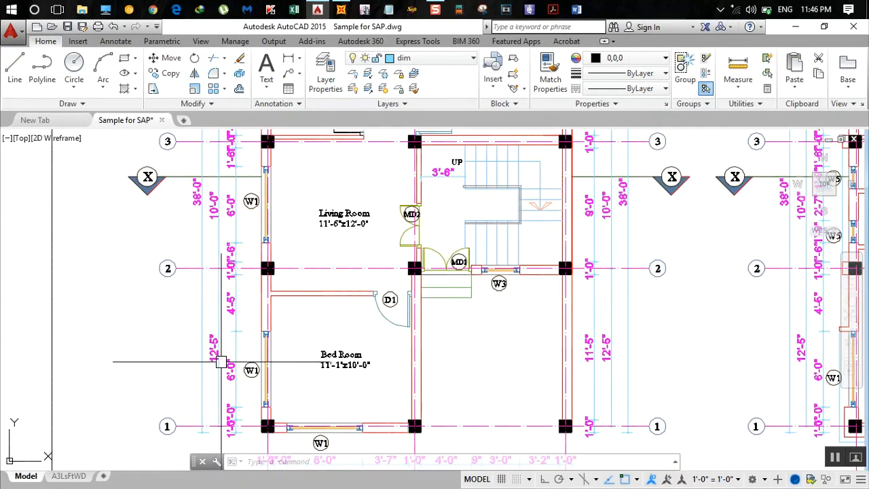
pyautogui.click(341, 10)
pyautogui.click(288, 238)
pyautogui.write('12+5/12')
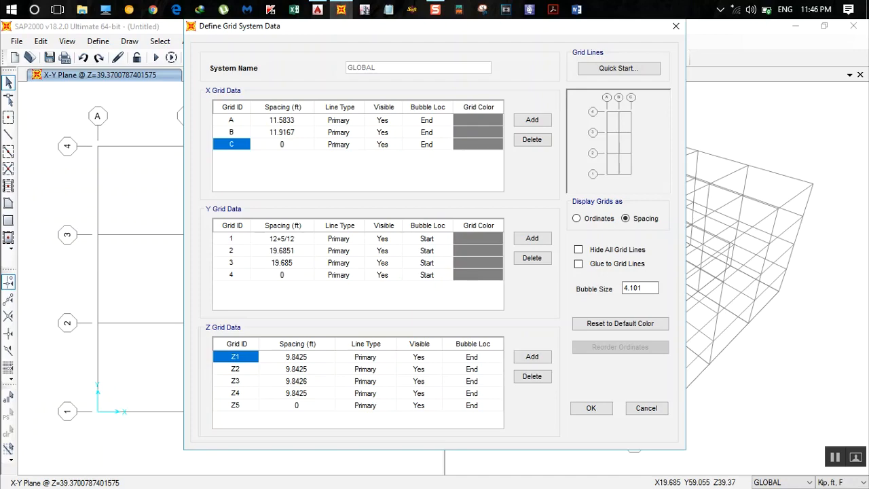
pyautogui.press('Return')
# Check the distance between grids 2 and 3 in the AutoCAD plan and set Y grid 2's spacing to 10 ft in SAP2000.
pyautogui.click(317, 10)
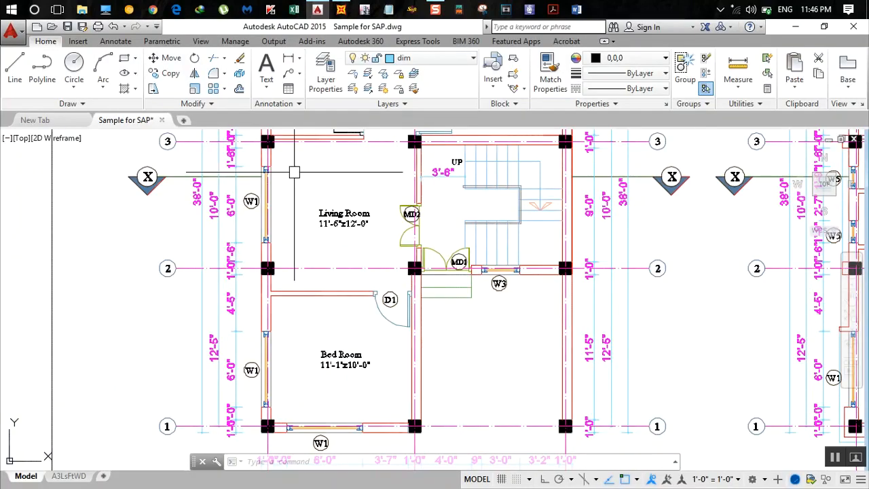
pyautogui.moveTo(284, 219); pyautogui.dragTo(286, 282, button='middle')
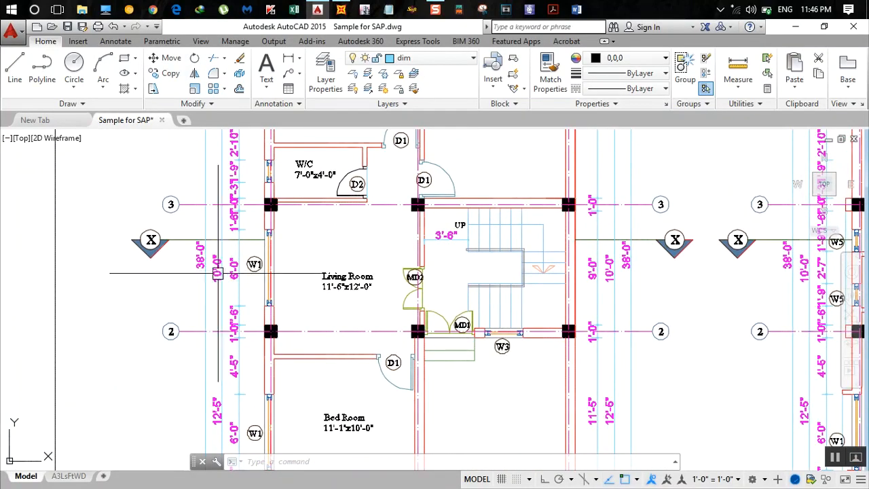
pyautogui.click(341, 11)
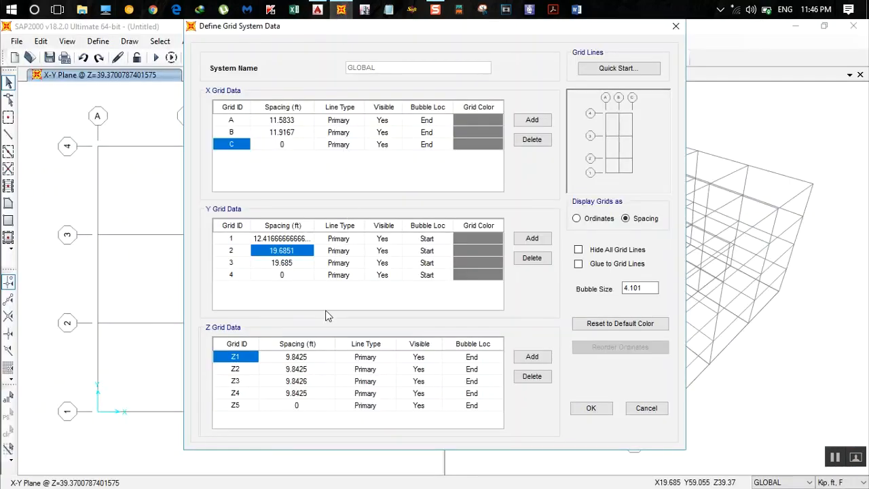
pyautogui.write('10')
pyautogui.press('Return')
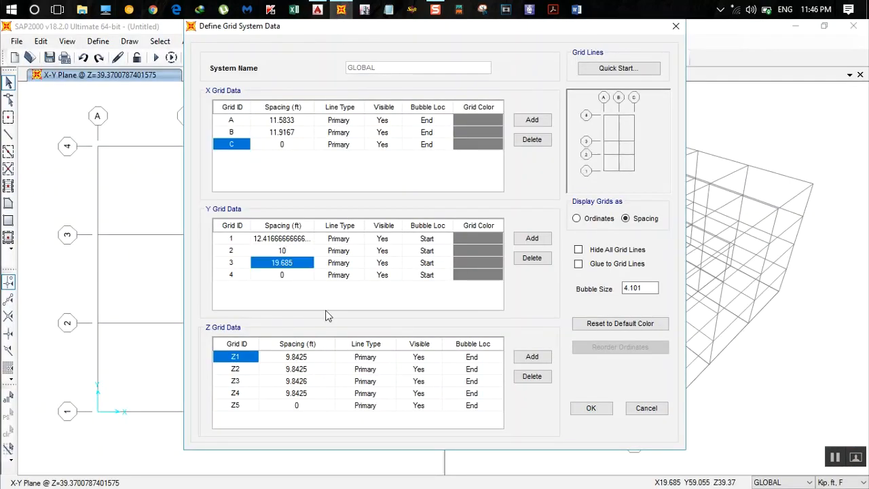
# Check the distance between grids 3 and 4 in the AutoCAD plan and set Y grid 3's spacing to 14+7/12 ft in SAP2000.
pyautogui.click(318, 10)
pyautogui.scroll(-4, 299, 232)
pyautogui.scroll(5, 271, 303)
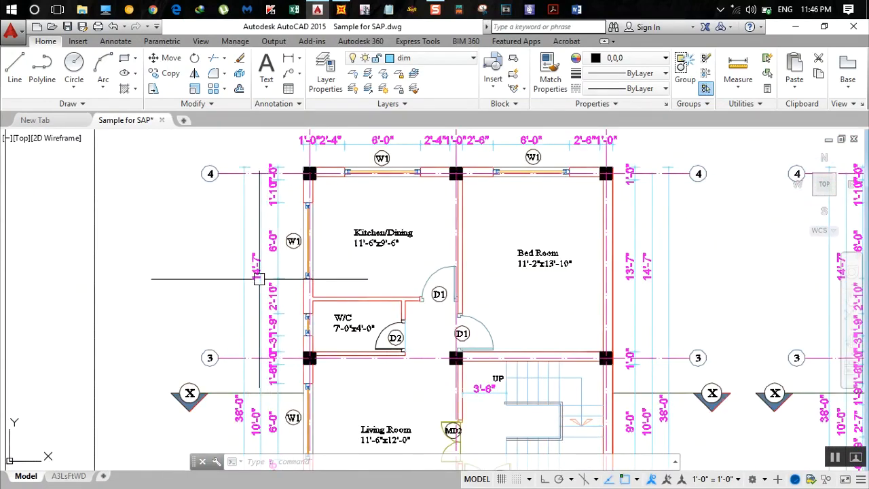
pyautogui.moveTo(288, 368); pyautogui.dragTo(289, 230, button='middle')
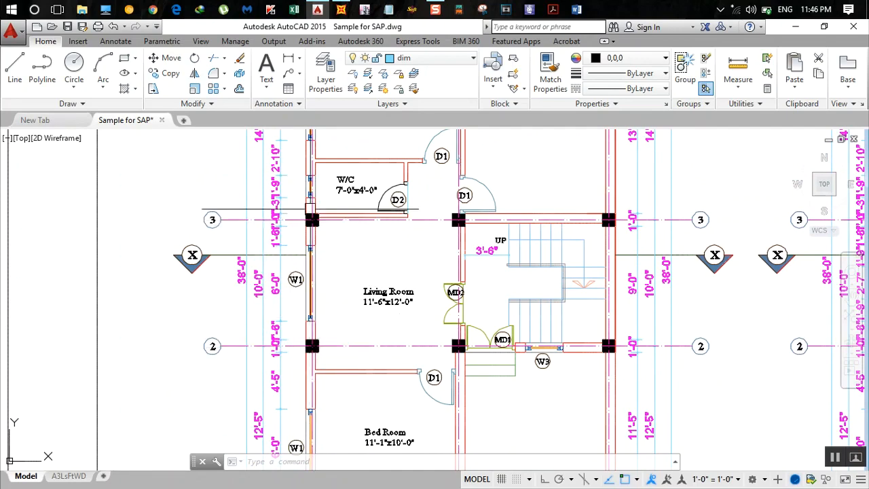
pyautogui.moveTo(306, 183); pyautogui.dragTo(300, 229, button='middle')
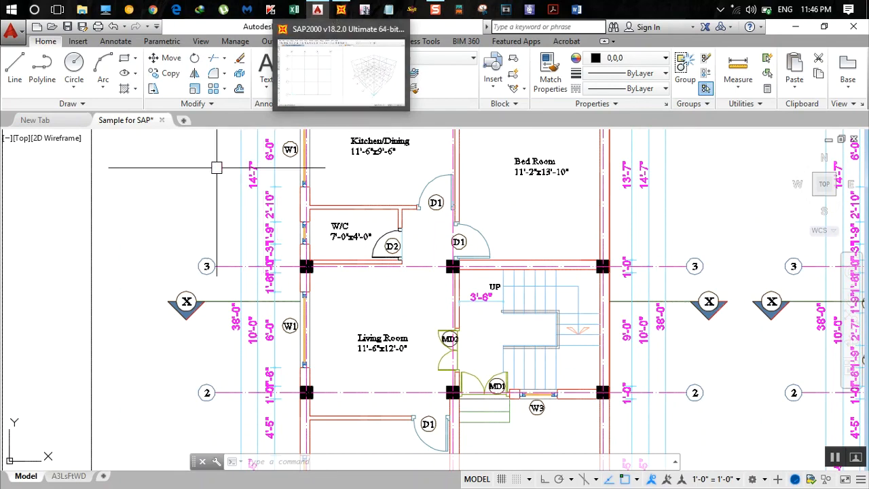
pyautogui.click(343, 9)
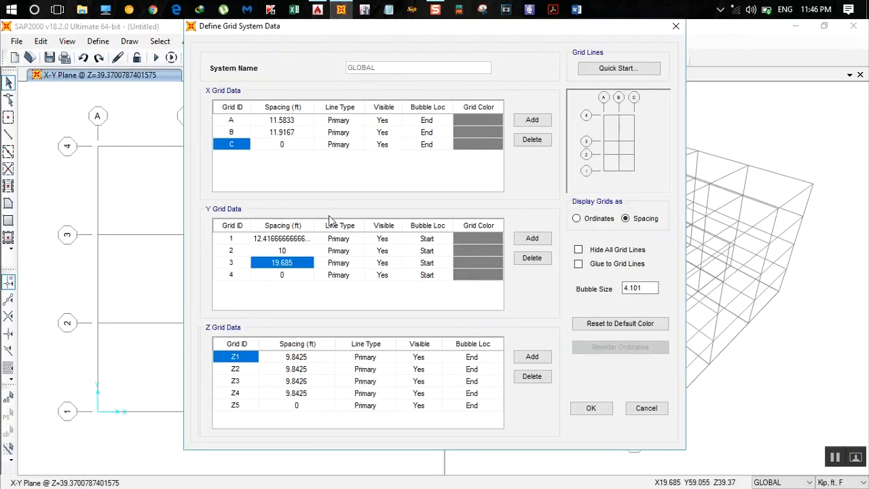
pyautogui.write('14+7/12')
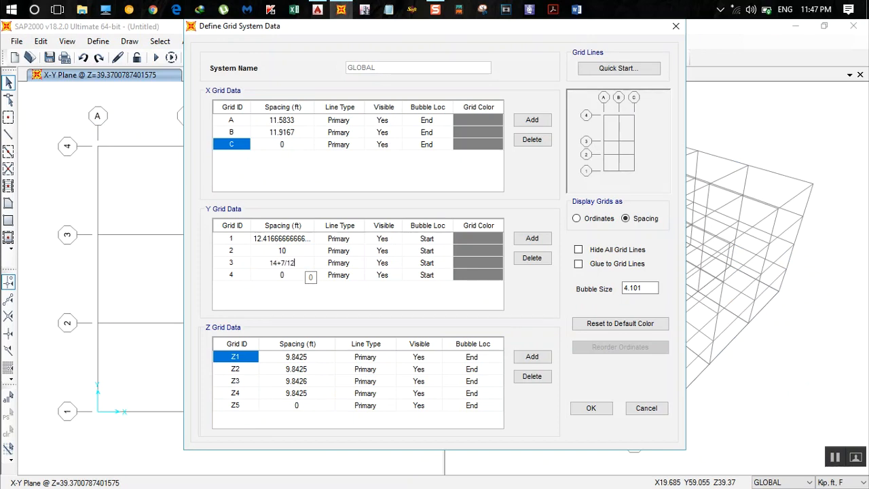
pyautogui.click(303, 277)
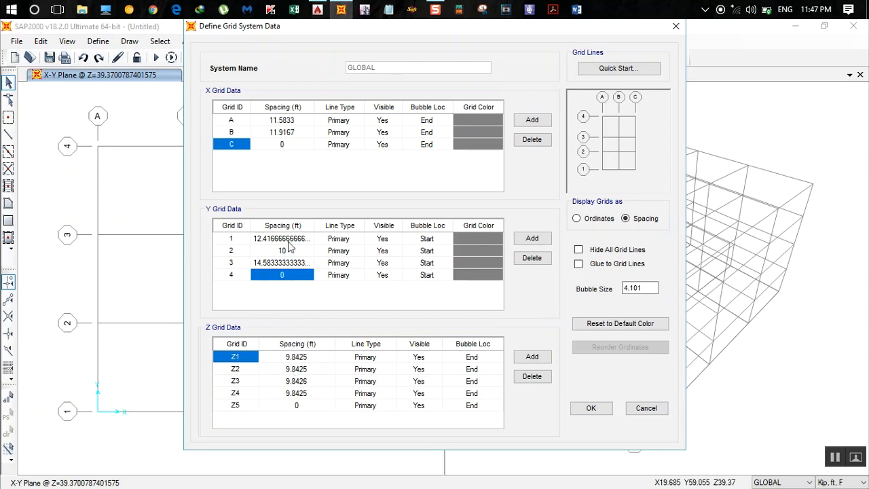
# Switch to AutoCAD and review the column grid dimensions on the ground, first and second floor plans.
pyautogui.click(317, 10)
pyautogui.scroll(-4, 403, 303)
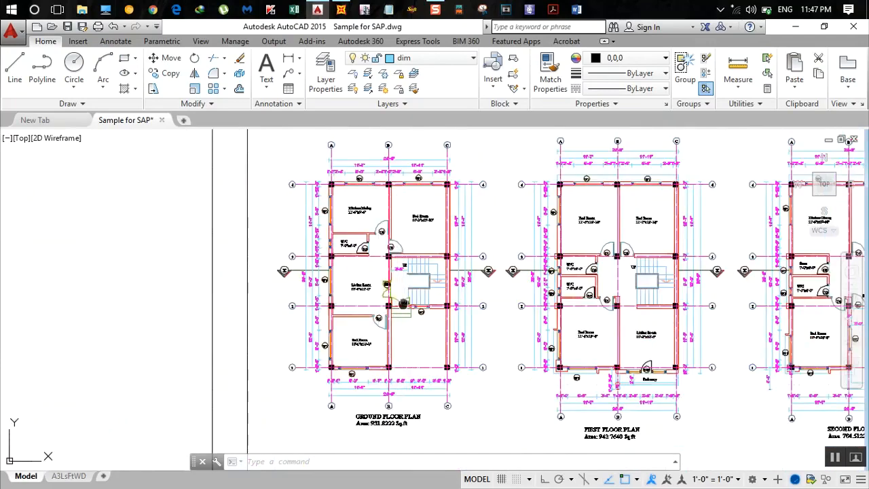
pyautogui.moveTo(403, 304); pyautogui.dragTo(371, 231, button='middle')
pyautogui.scroll(2, 307, 318)
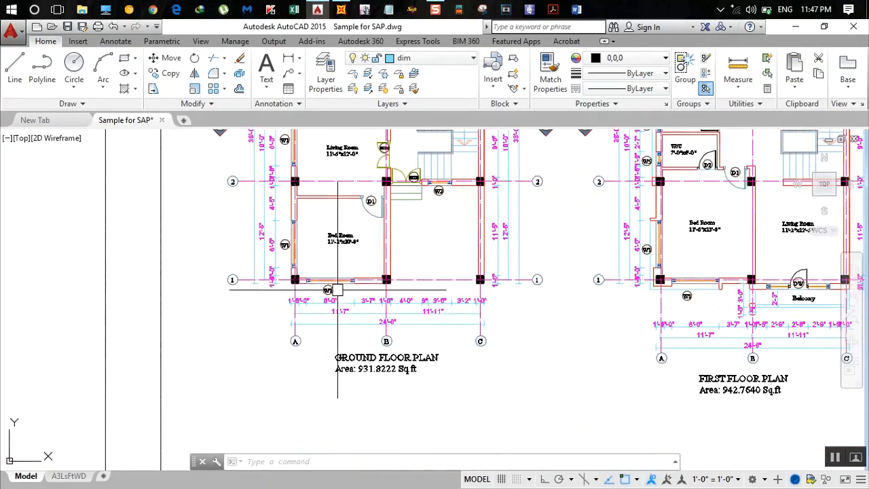
pyautogui.scroll(2, 343, 228)
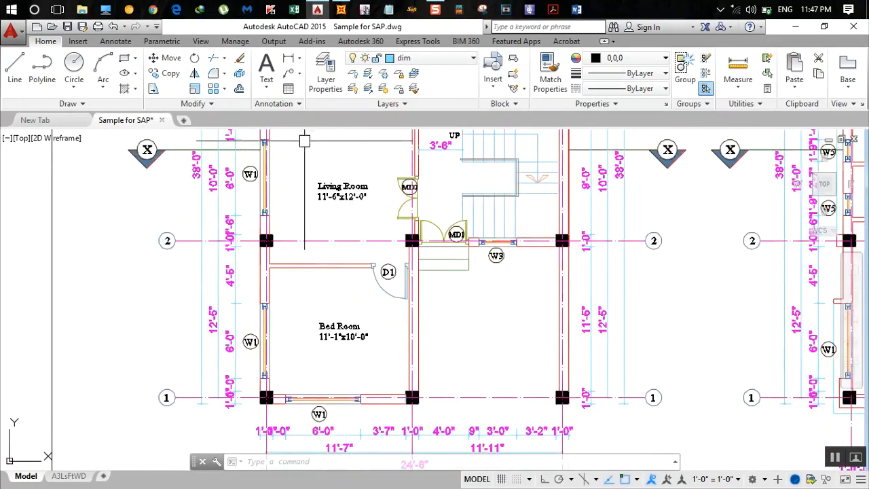
pyautogui.scroll(-2, 396, 241)
pyautogui.moveTo(447, 267); pyautogui.dragTo(174, 269, button='middle')
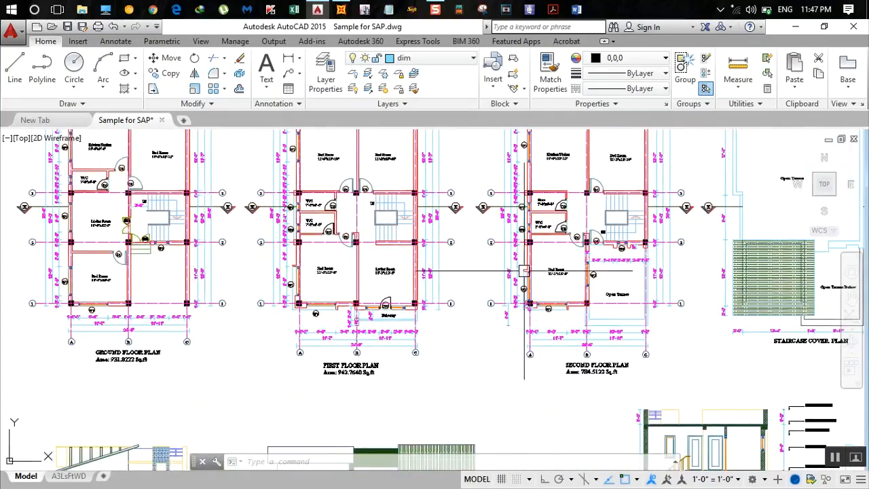
pyautogui.moveTo(610, 266); pyautogui.dragTo(477, 235, button='middle')
# Examine the plinth, floor and parapet levels and the storey heights in the Section at X-X drawing.
pyautogui.moveTo(543, 316); pyautogui.dragTo(518, 144, button='middle')
pyautogui.scroll(4, 483, 296)
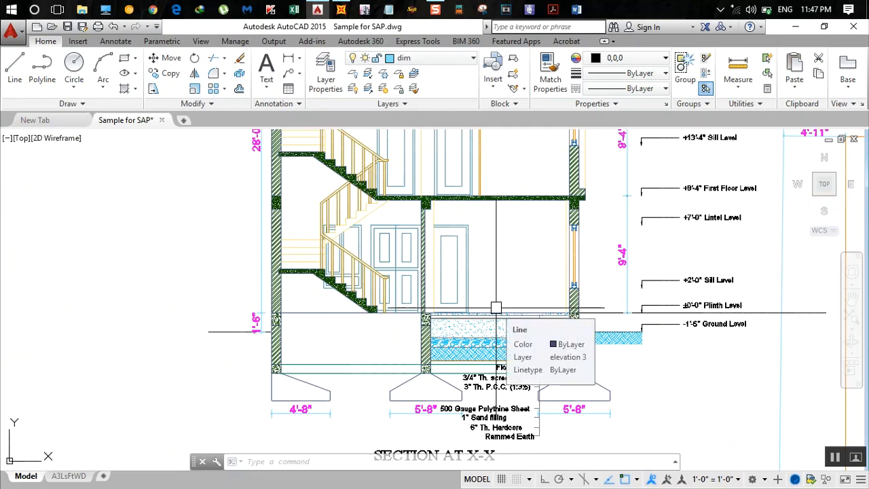
pyautogui.scroll(2, 256, 319)
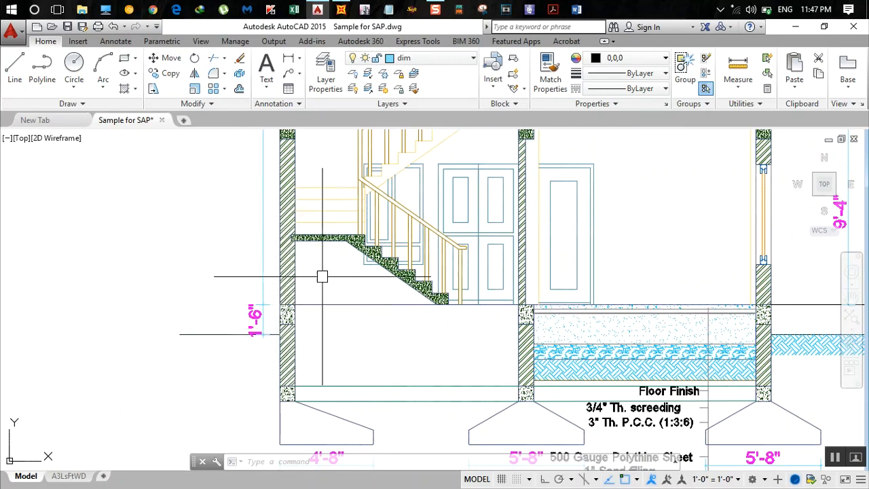
pyautogui.scroll(-2, 326, 280)
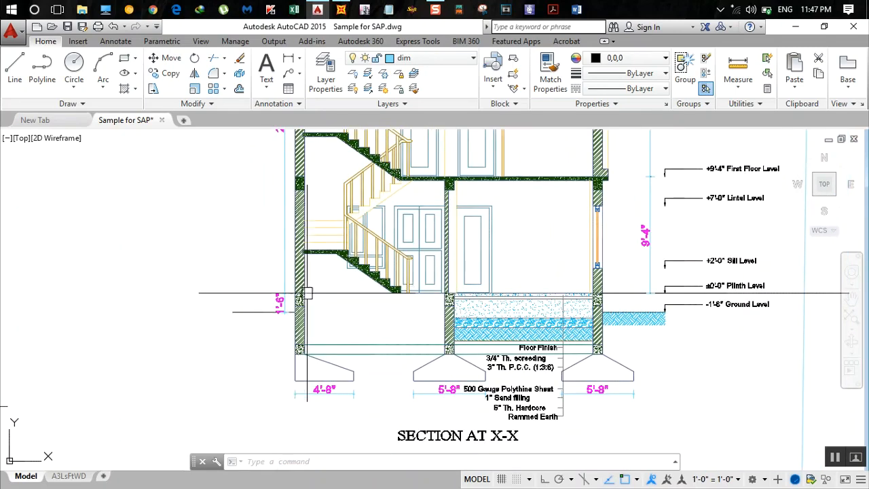
pyautogui.scroll(-4, 318, 270)
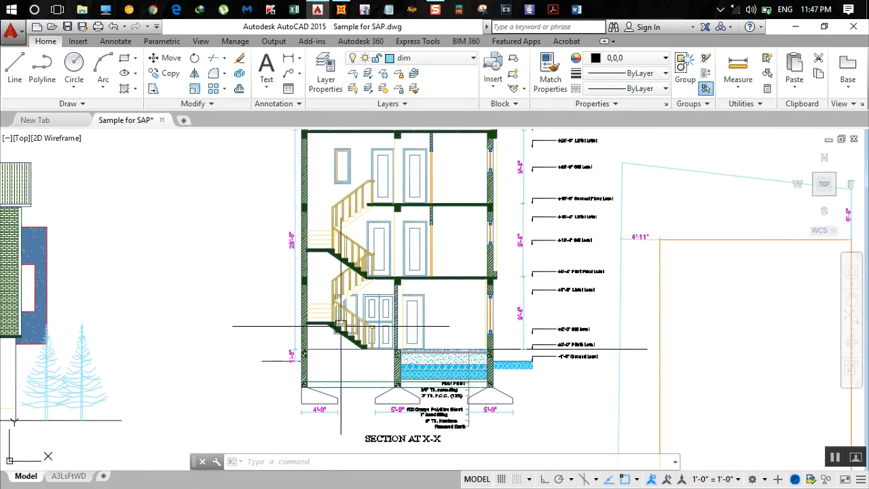
pyautogui.scroll(2, 486, 340)
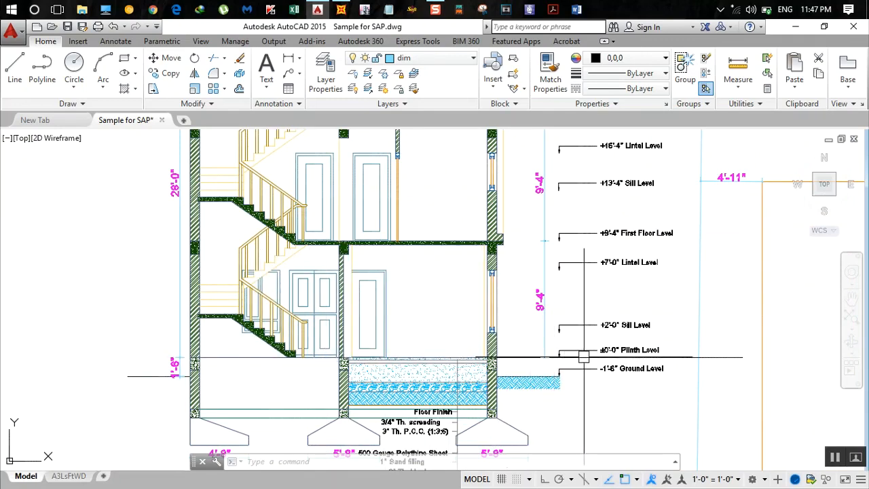
pyautogui.moveTo(422, 301); pyautogui.dragTo(424, 382, button='middle')
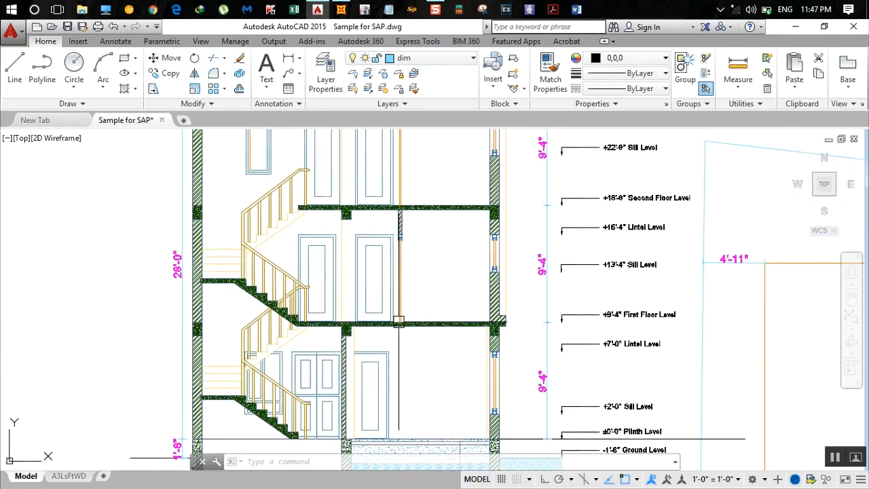
pyautogui.moveTo(442, 213); pyautogui.dragTo(446, 390, button='middle')
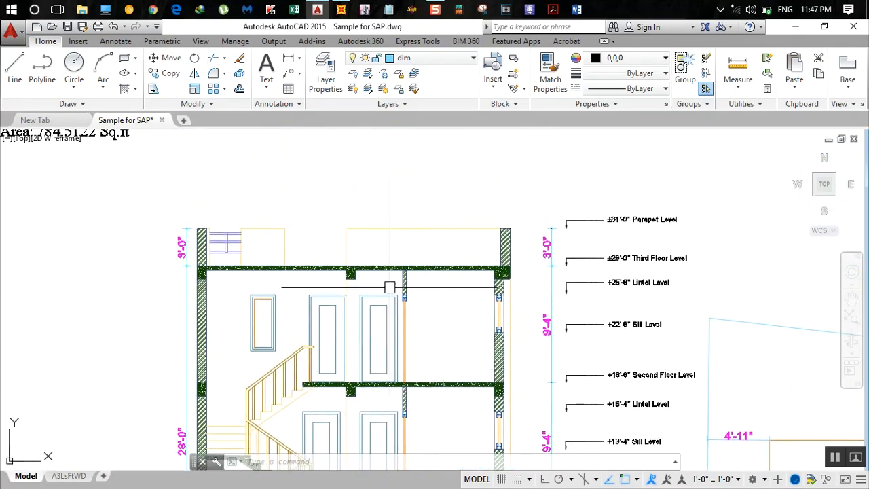
pyautogui.scroll(-2, 530, 311)
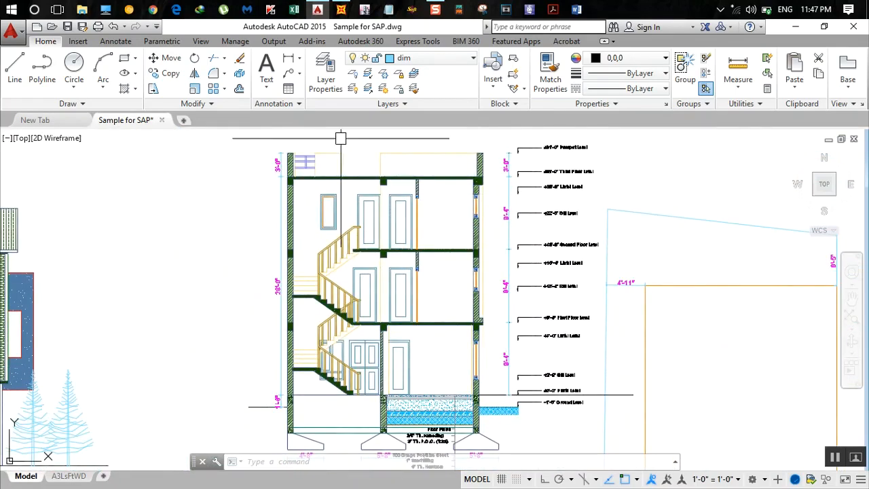
pyautogui.scroll(2, 514, 374)
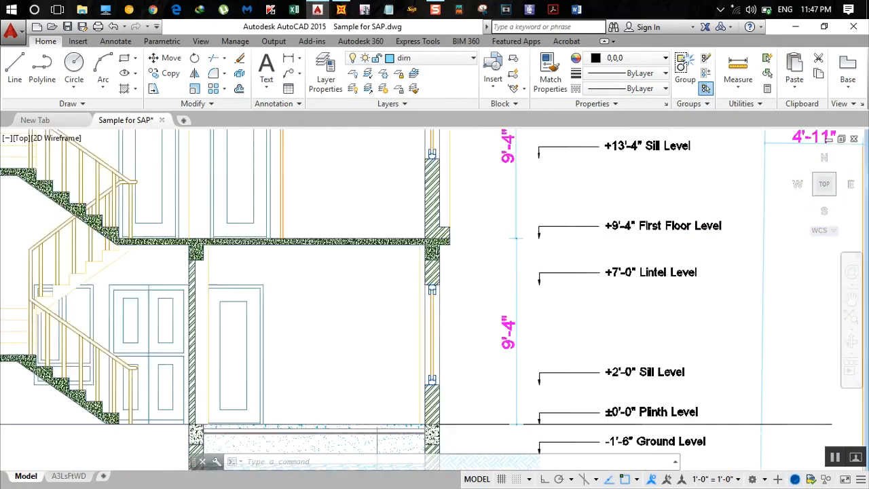
pyautogui.moveTo(501, 287); pyautogui.dragTo(500, 420, button='middle')
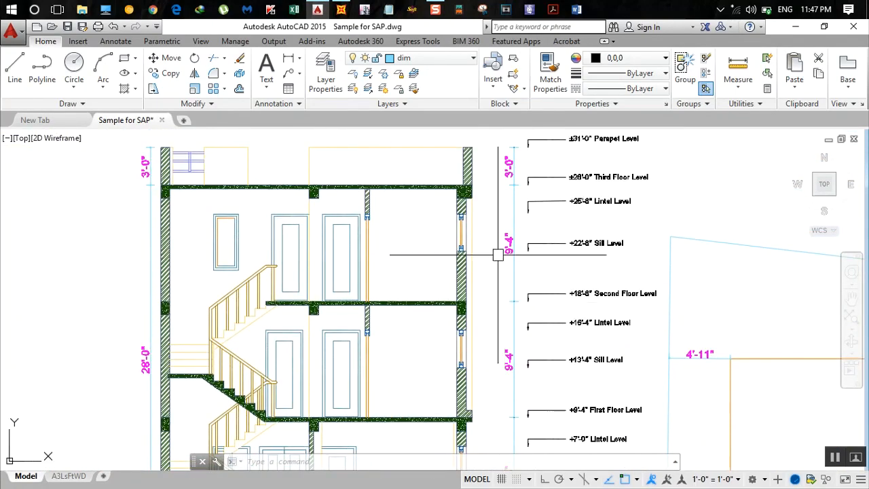
# Switch to SAP2000 and set Z grid Z1's spacing to 9+4/12 ft.
pyautogui.click(342, 9)
pyautogui.click(302, 358)
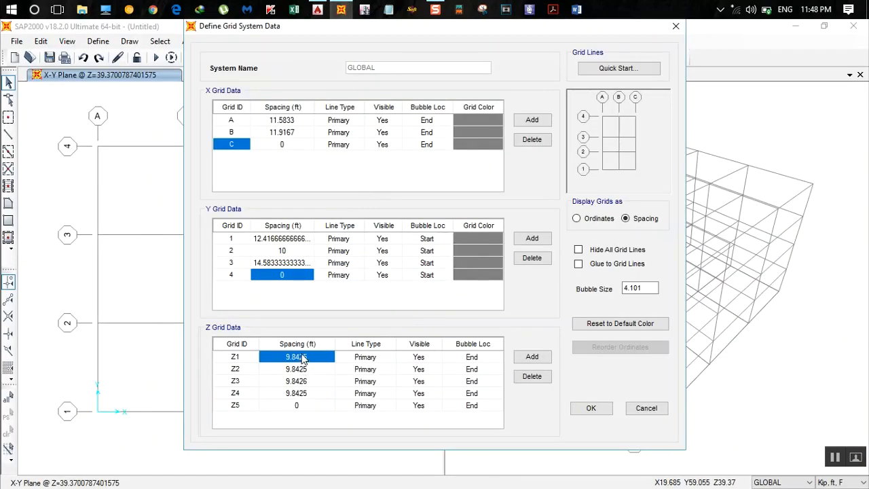
pyautogui.write('9')
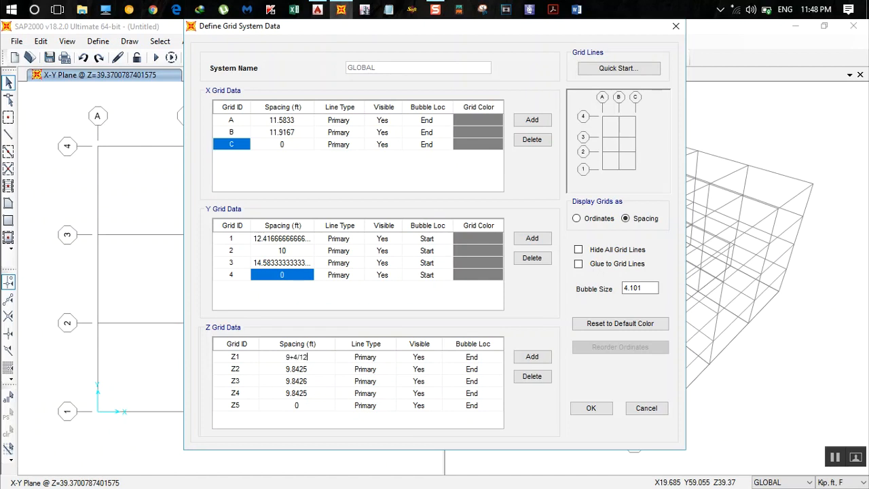
pyautogui.press('Return')
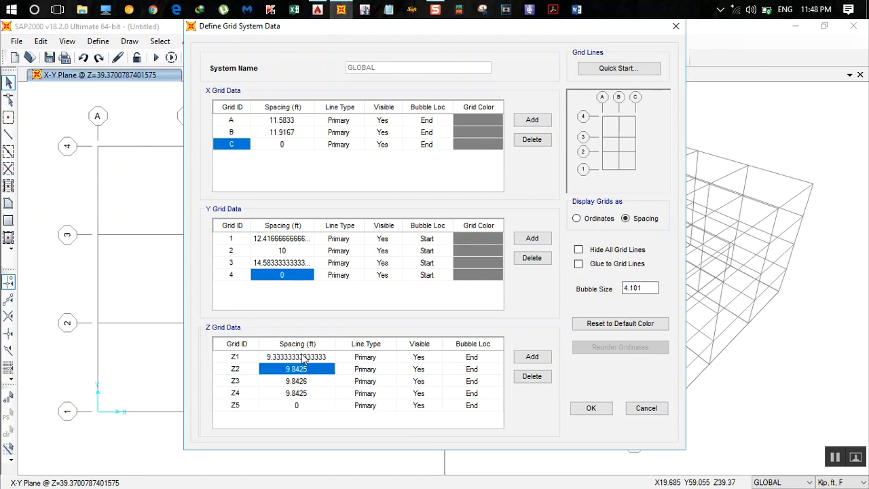
# Check the storey heights in the AutoCAD section and set Z grid Z2's spacing to 9+4/12 ft in SAP2000.
pyautogui.click(349, 6)
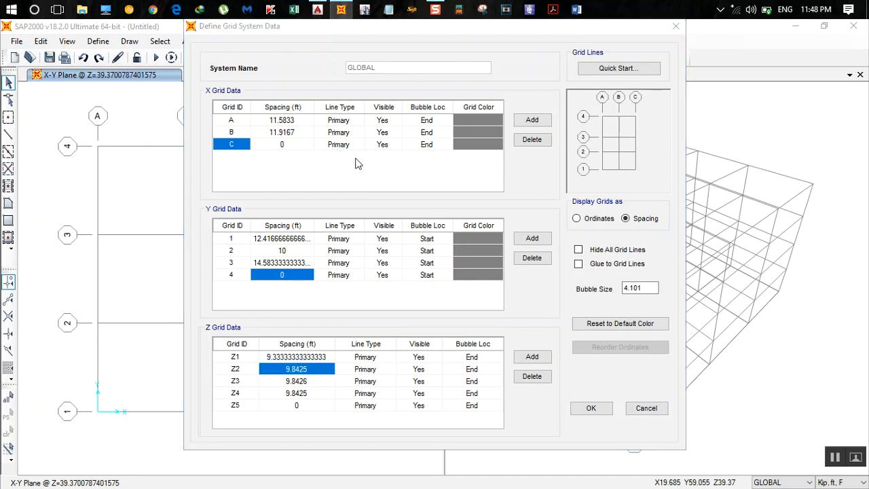
pyautogui.click(317, 9)
pyautogui.scroll(-2, 502, 397)
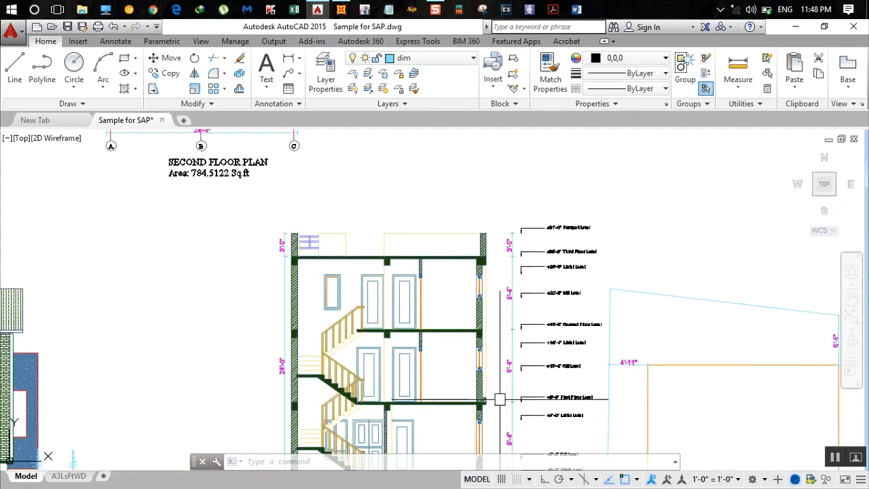
pyautogui.scroll(2, 498, 302)
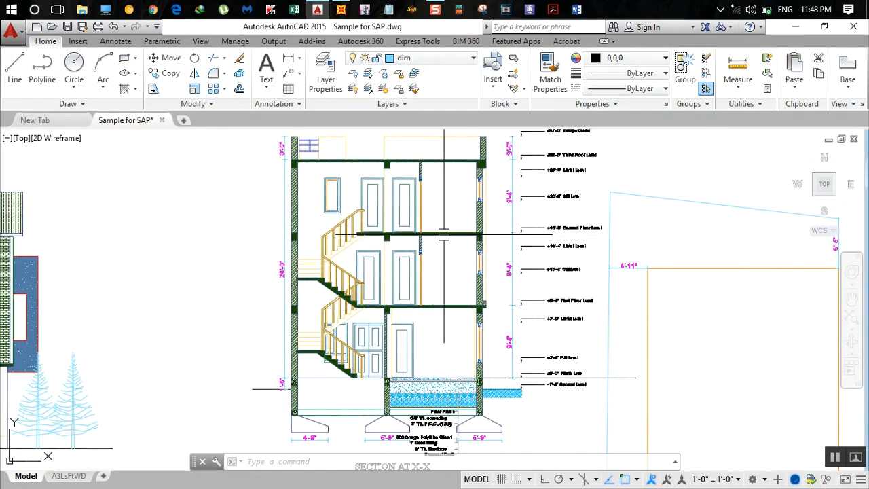
pyautogui.click(341, 9)
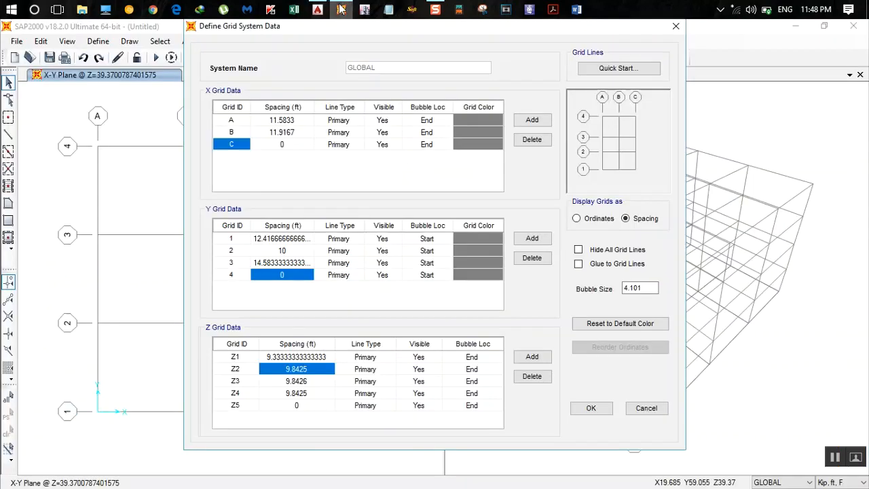
pyautogui.write('9')
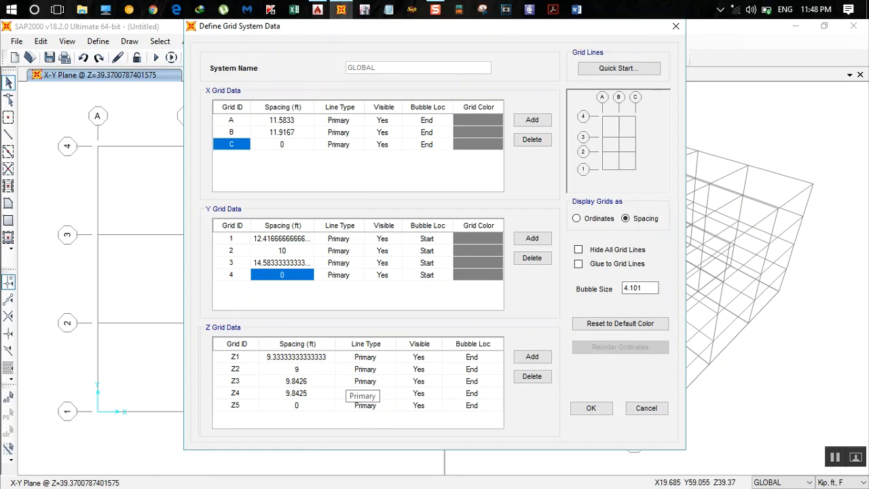
pyautogui.write('+4/12')
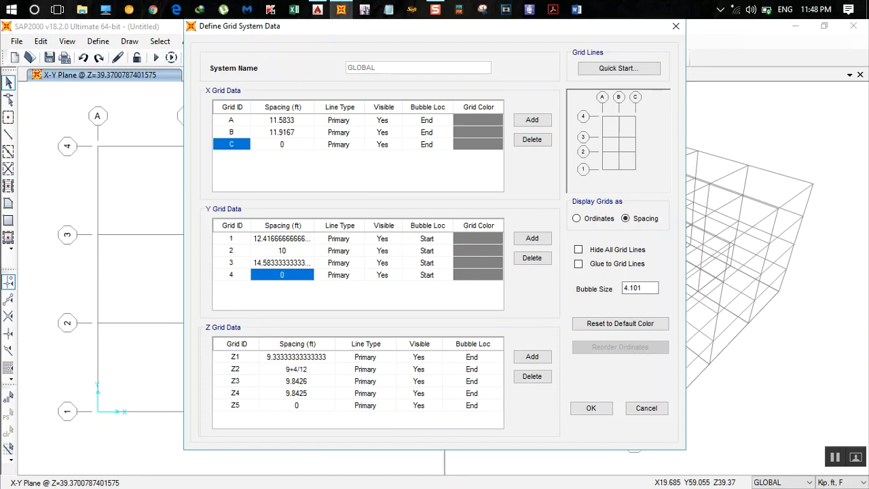
pyautogui.press('Return')
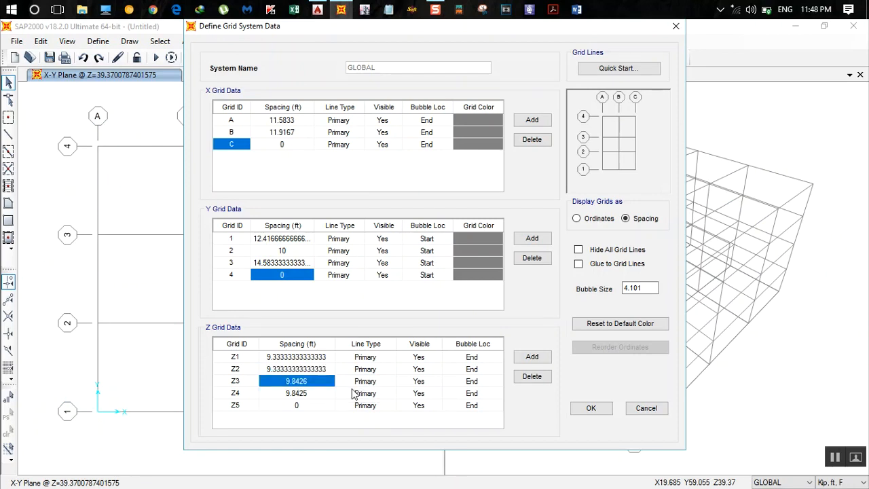
# Set Z grid Z3's spacing to 9+4/12 ft.
pyautogui.write('9')
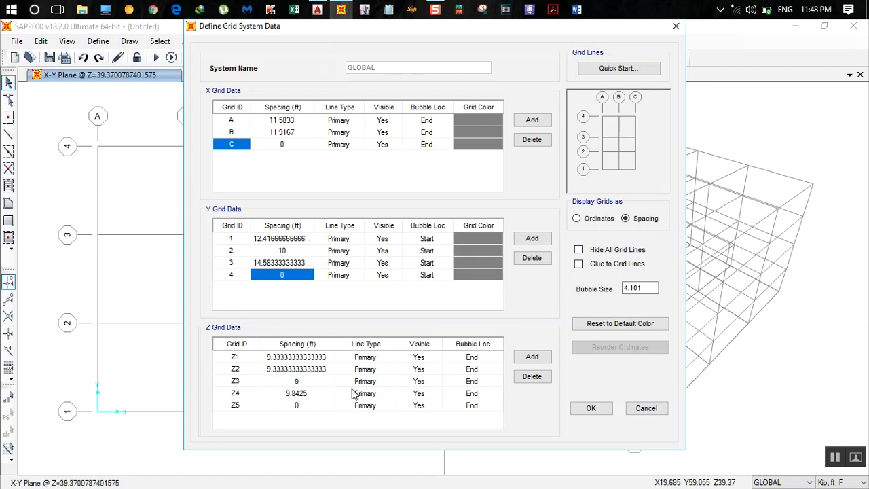
pyautogui.write('+4/12')
pyautogui.press('Return')
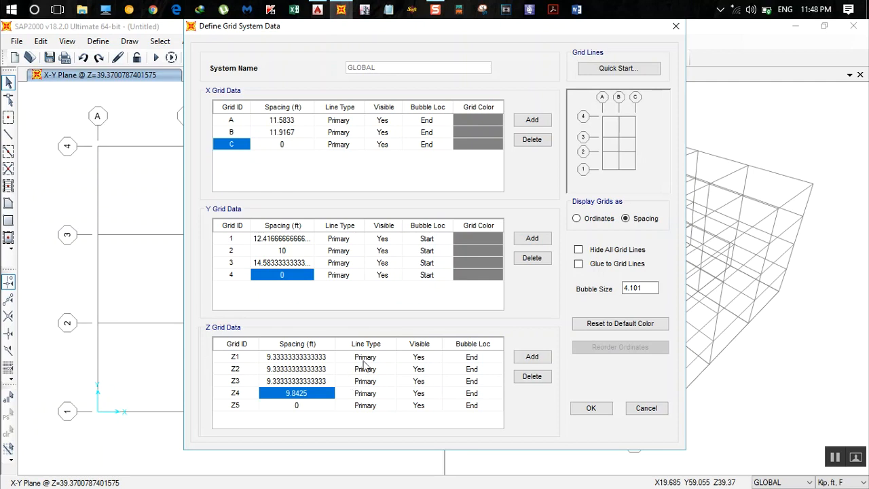
# Delete Z grid Z4, reset Z3's spacing to 9+4/12 ft and apply the grid definition to the model.
pyautogui.click(543, 378)
pyautogui.click(318, 397)
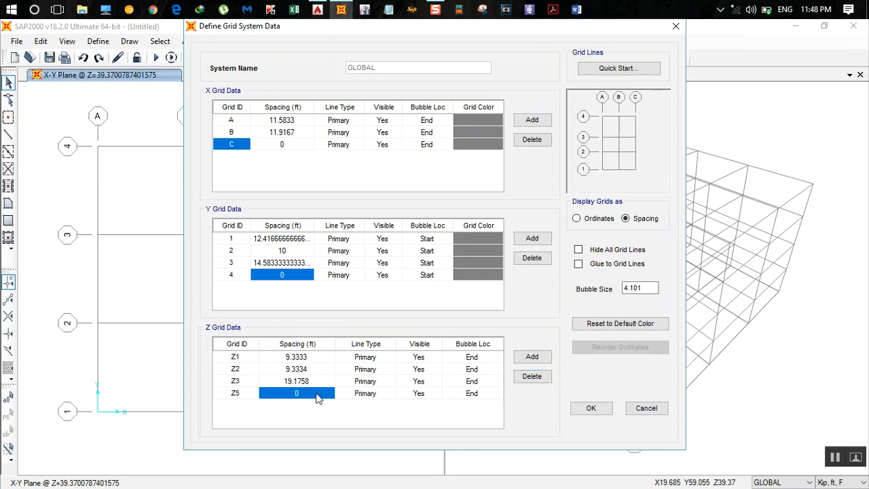
pyautogui.click(307, 382)
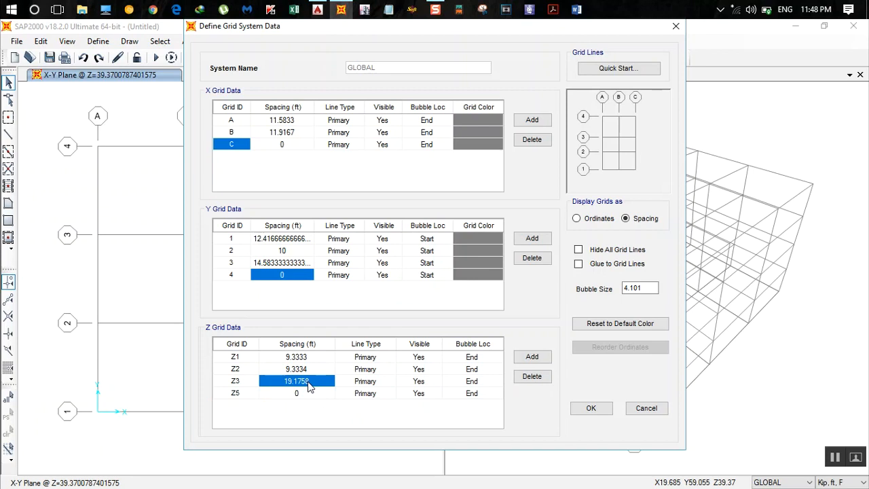
pyautogui.write('9+4/12')
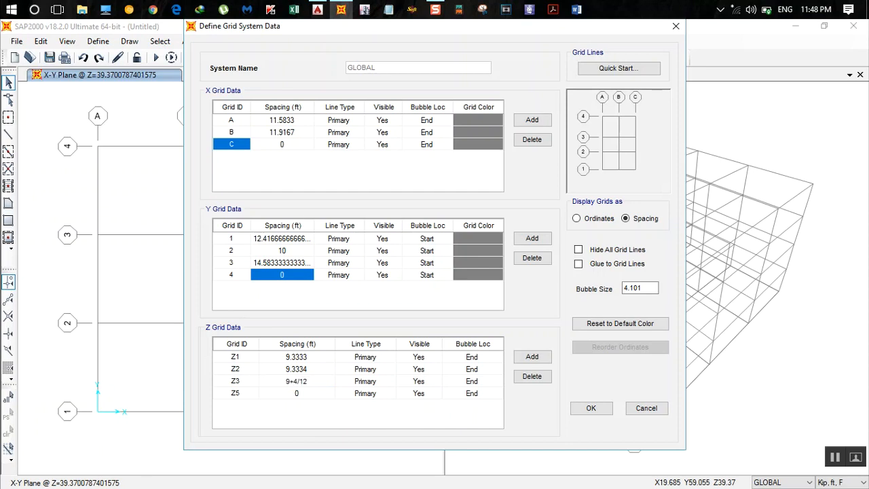
pyautogui.press('Return')
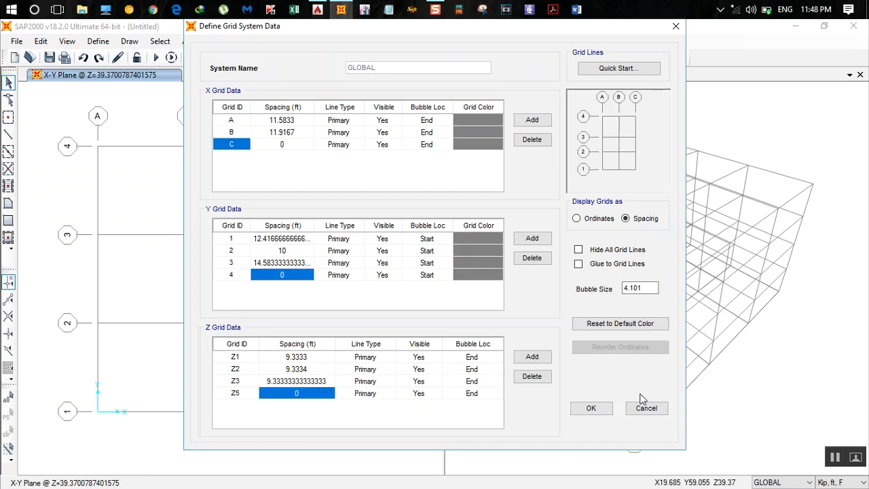
pyautogui.click(589, 408)
pyautogui.moveTo(186, 146); pyautogui.dragTo(163, 218)
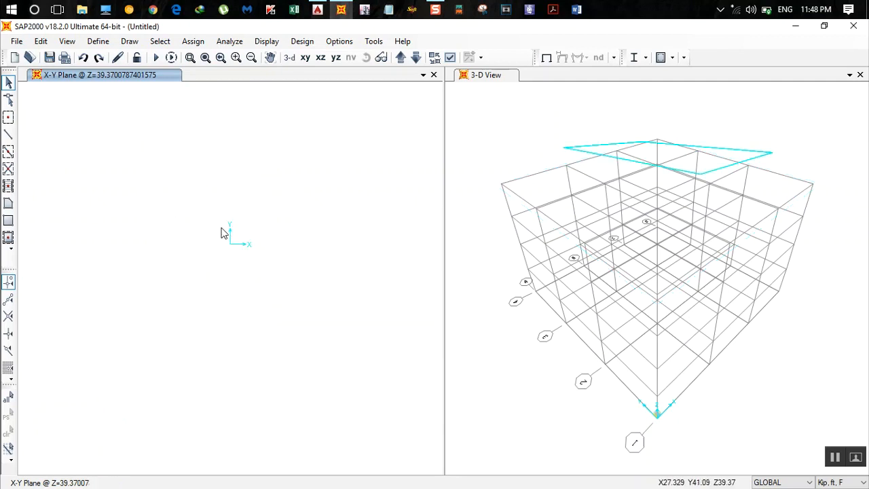
pyautogui.click(486, 275)
# Display the X-Y plane at Z=0 in the plan window and rotate the 3-D view to show the storey grid obliquely.
pyautogui.click(144, 78)
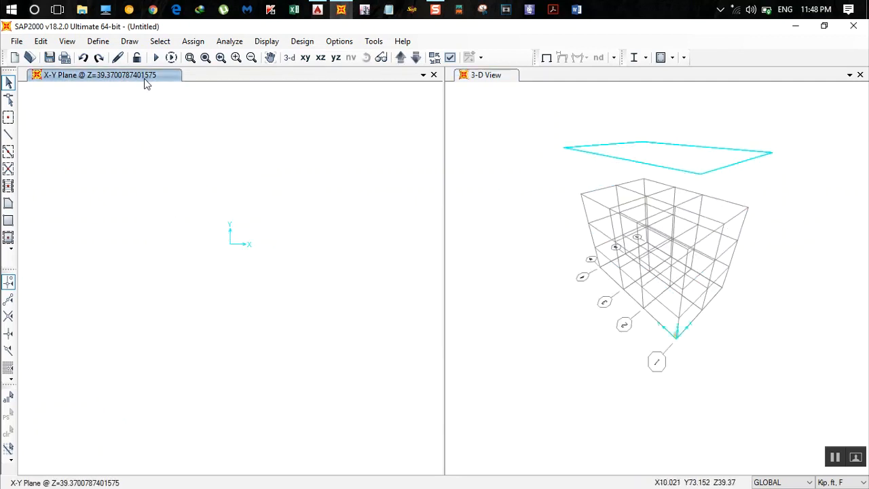
pyautogui.click(305, 57)
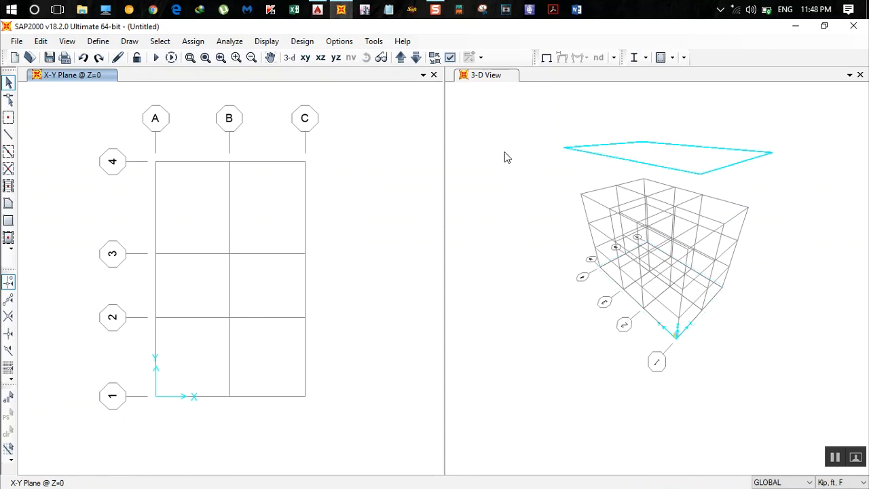
pyautogui.click(475, 80)
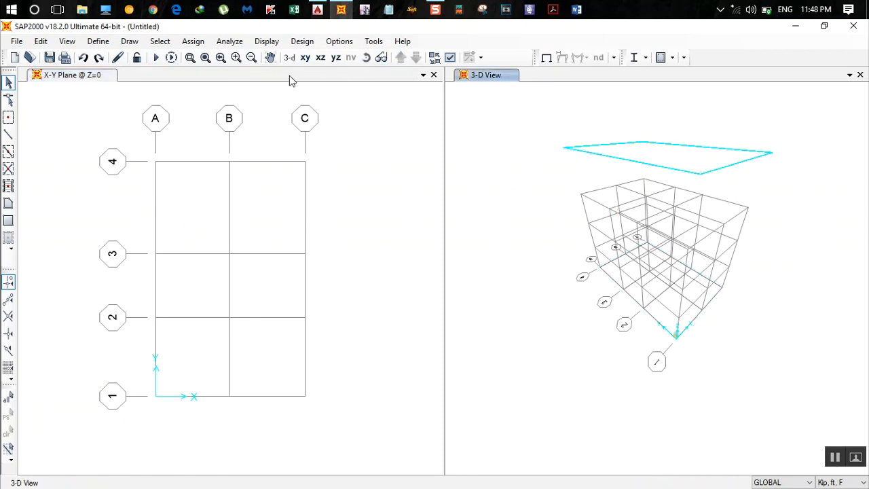
pyautogui.click(366, 57)
pyautogui.moveTo(576, 316); pyautogui.dragTo(561, 230)
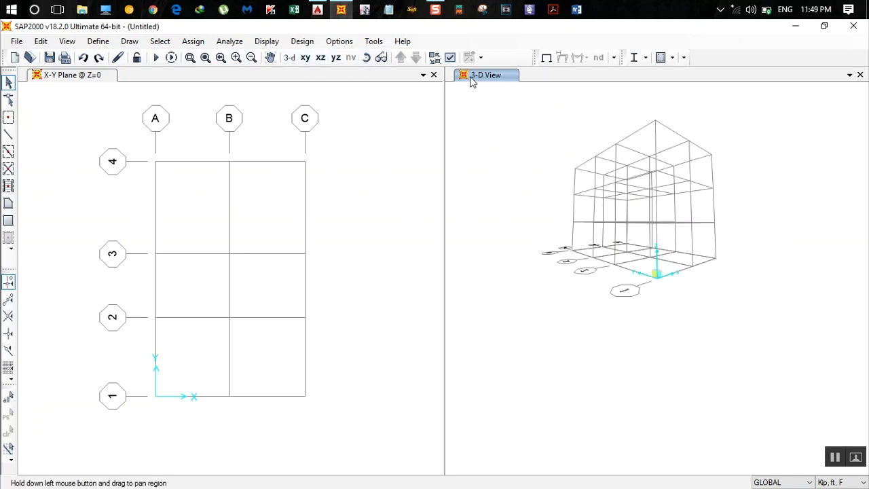
pyautogui.click(366, 57)
pyautogui.moveTo(517, 178); pyautogui.dragTo(515, 231)
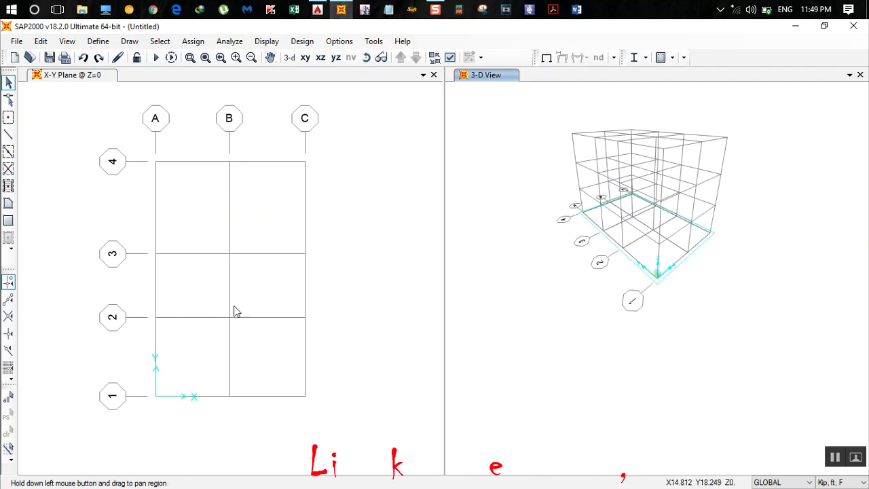
# Switch to AutoCAD and look over the floor plans, elevations and section of the building.
pyautogui.click(320, 8)
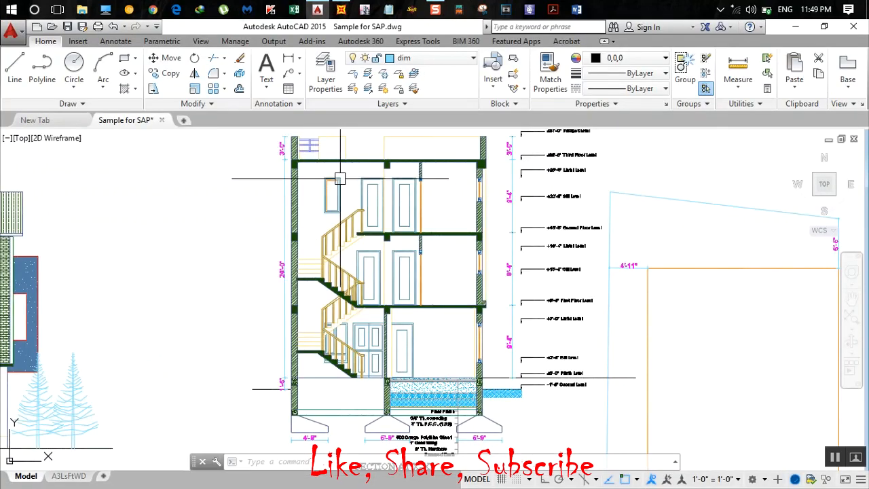
pyautogui.scroll(-3, 326, 210)
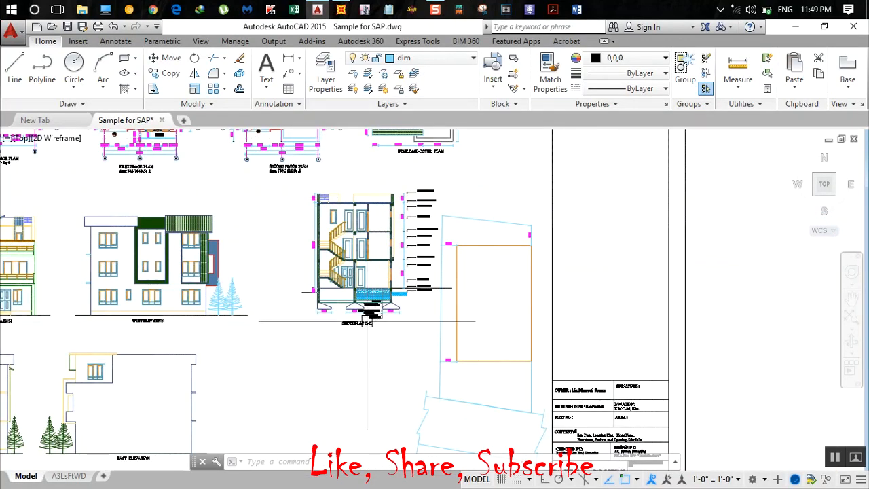
pyautogui.moveTo(252, 252); pyautogui.dragTo(353, 366, button='middle')
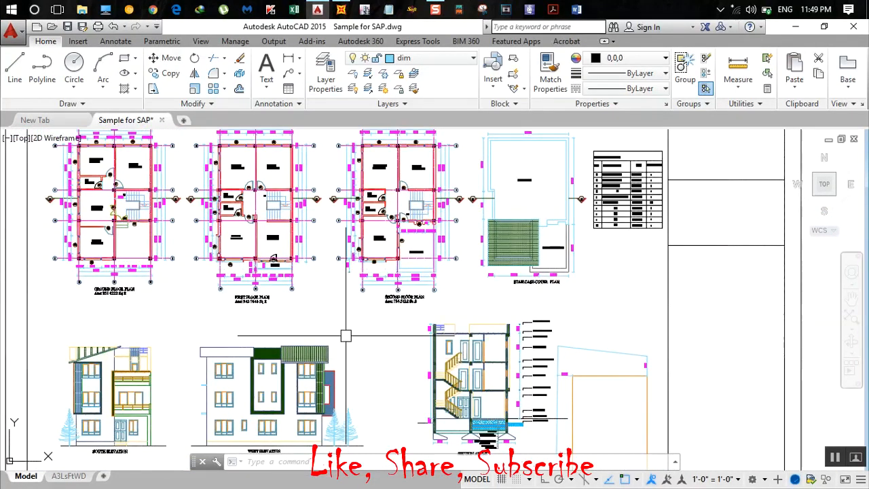
# Switch to SAP2000 and add a new concrete material with region India, standard Indian and grade M20.
pyautogui.click(343, 9)
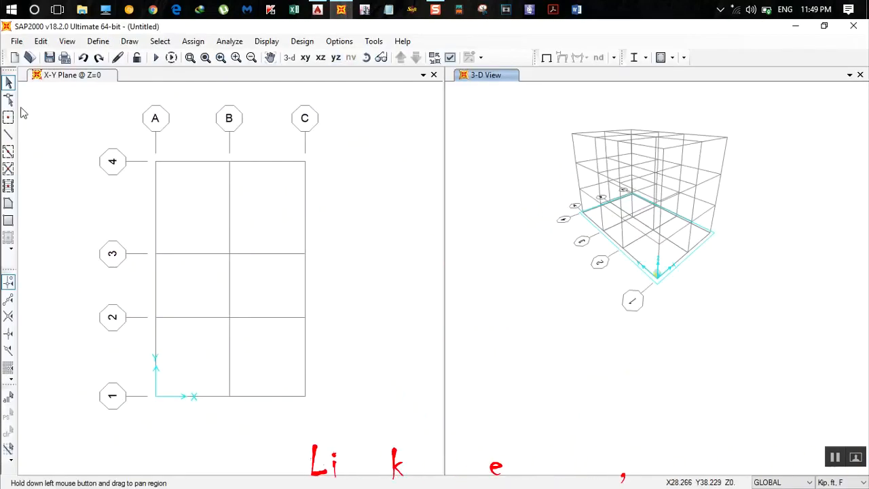
pyautogui.click(103, 43)
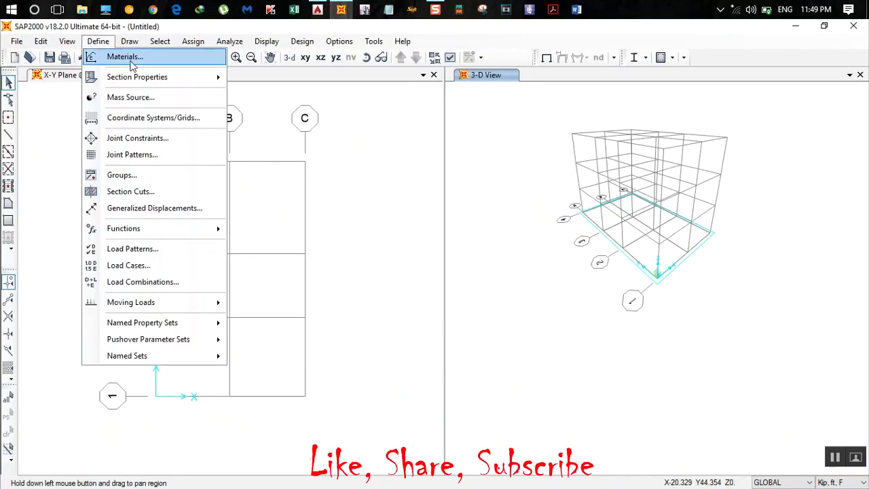
pyautogui.click(134, 60)
pyautogui.moveTo(362, 146); pyautogui.dragTo(278, 114)
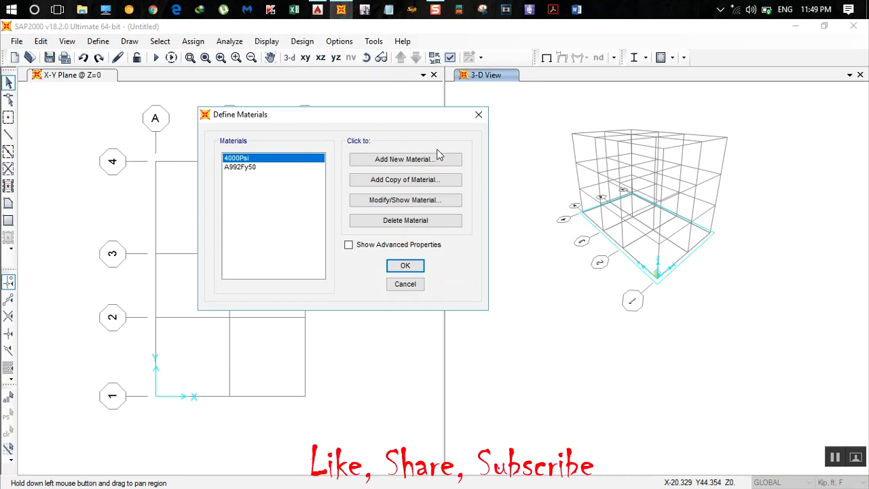
pyautogui.click(412, 159)
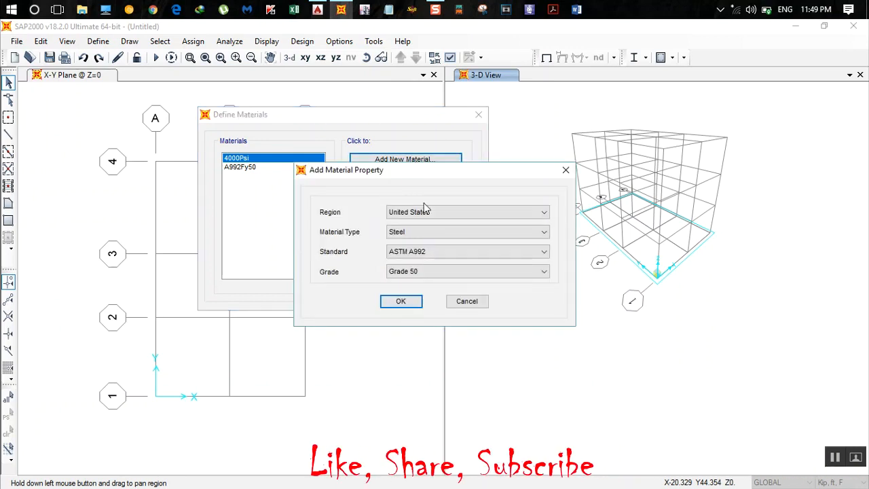
pyautogui.click(430, 212)
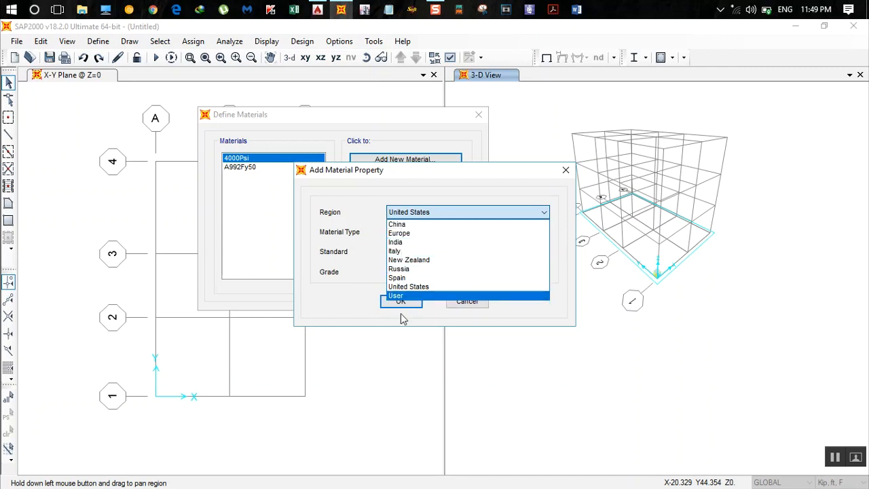
pyautogui.click(406, 242)
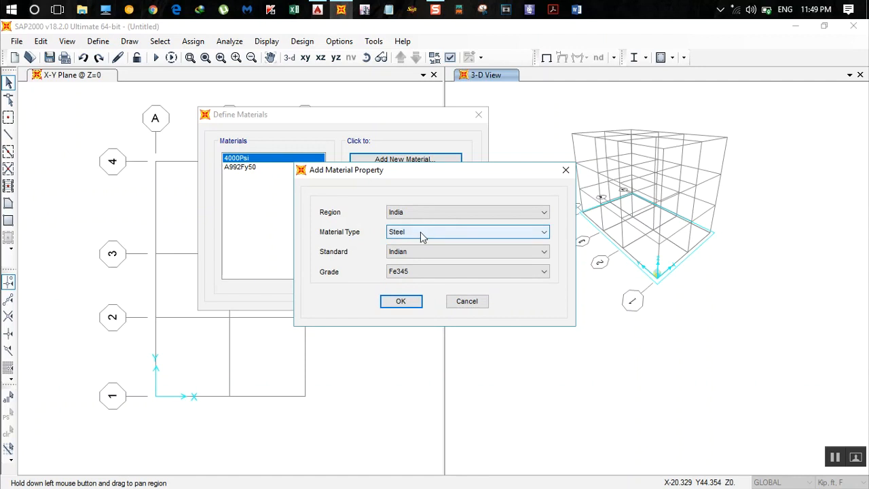
pyautogui.click(422, 236)
pyautogui.click(422, 253)
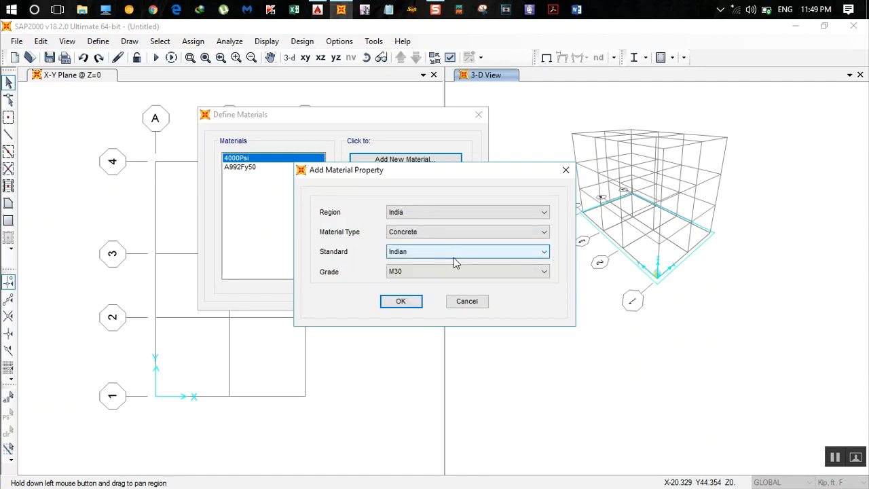
pyautogui.click(434, 273)
pyautogui.click(415, 292)
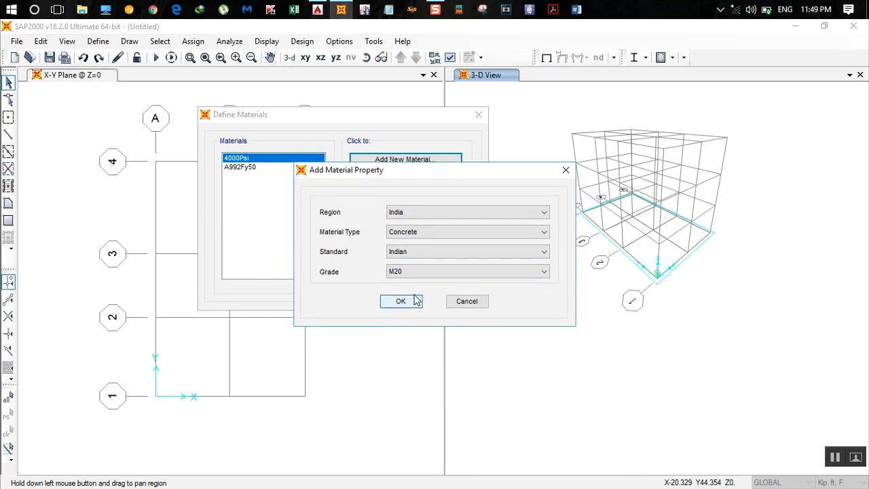
pyautogui.click(411, 303)
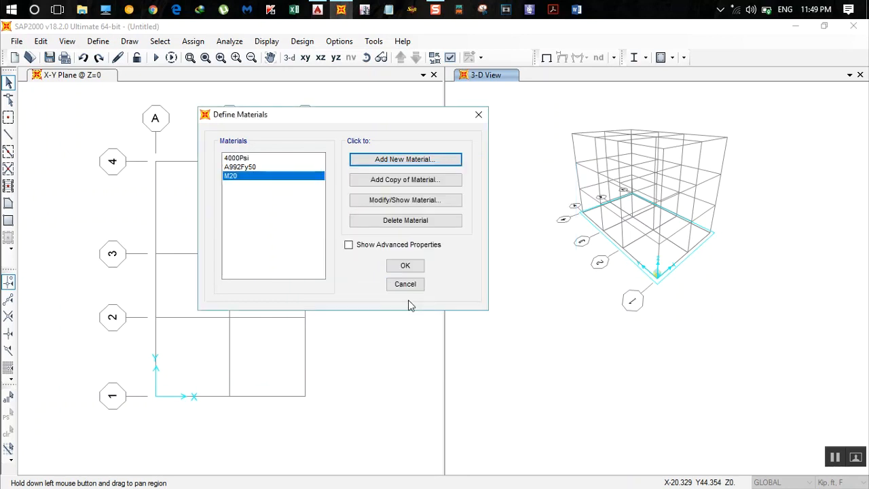
# Review the M20 material's properties with the units set to KN, m, C and accept them.
pyautogui.click(246, 180)
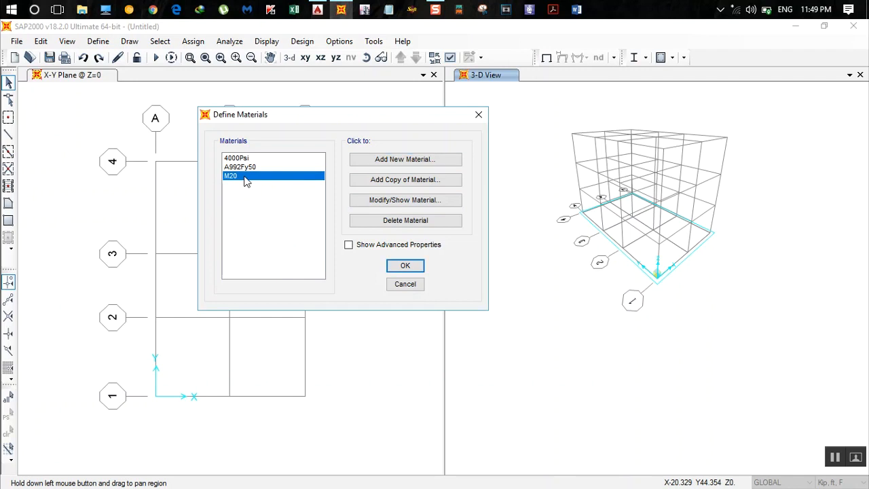
pyautogui.click(400, 201)
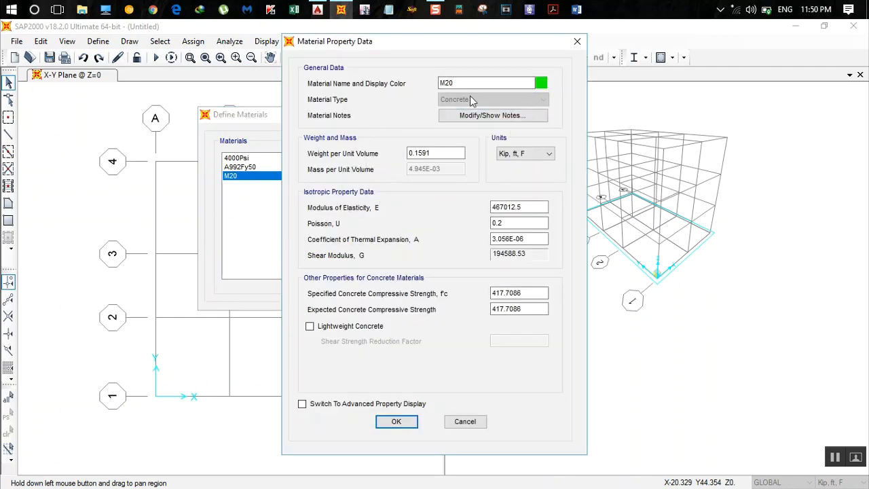
pyautogui.click(534, 154)
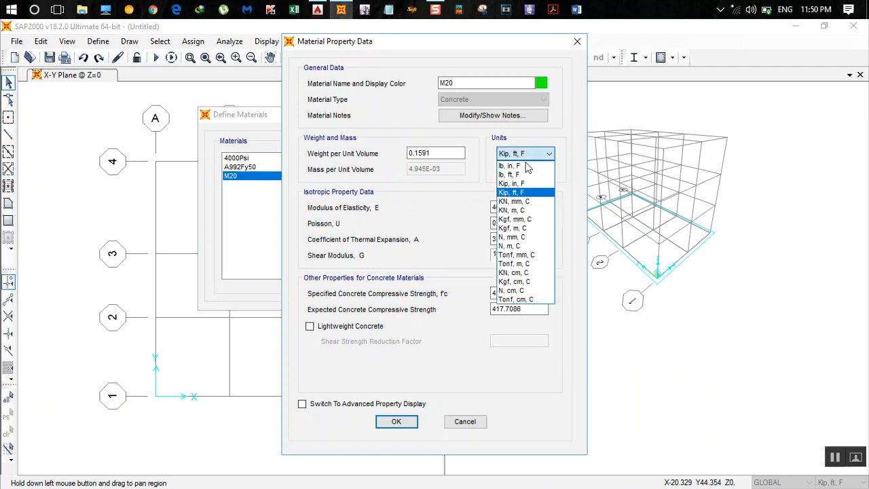
pyautogui.click(525, 210)
pyautogui.click(416, 153)
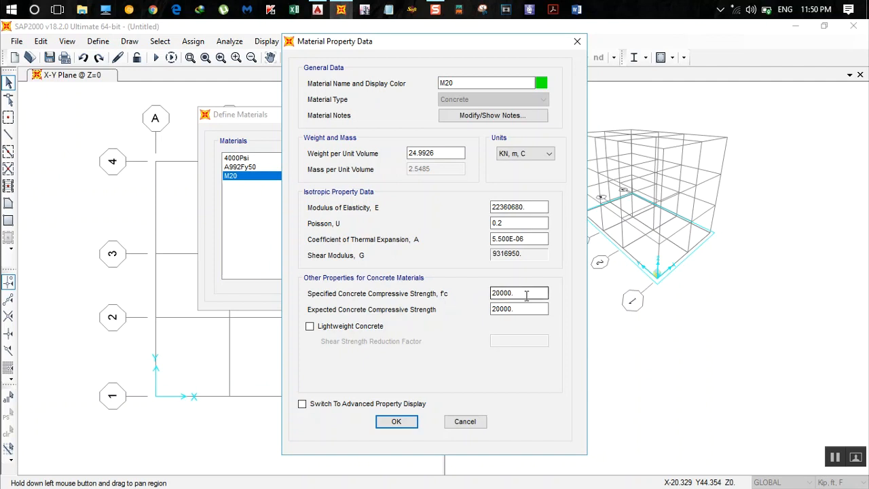
pyautogui.click(397, 422)
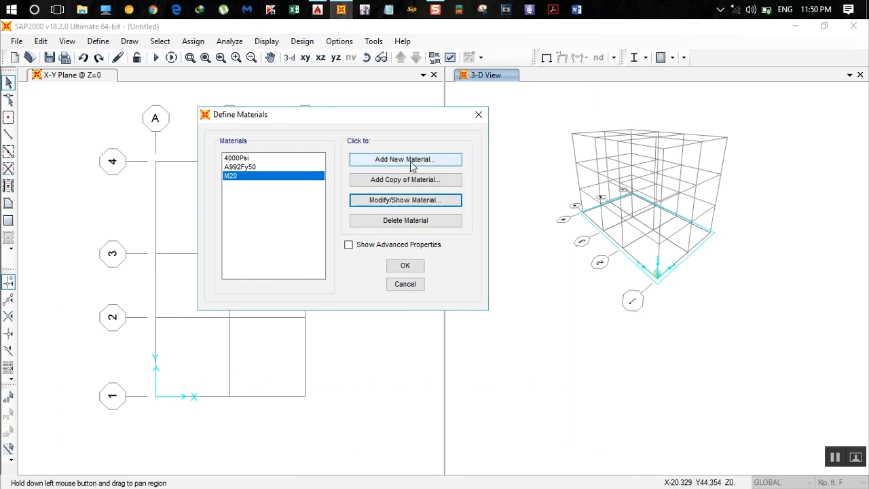
# Add a new rebar material with region India, standard Indian and grade HYSD Grade 500.
pyautogui.click(411, 162)
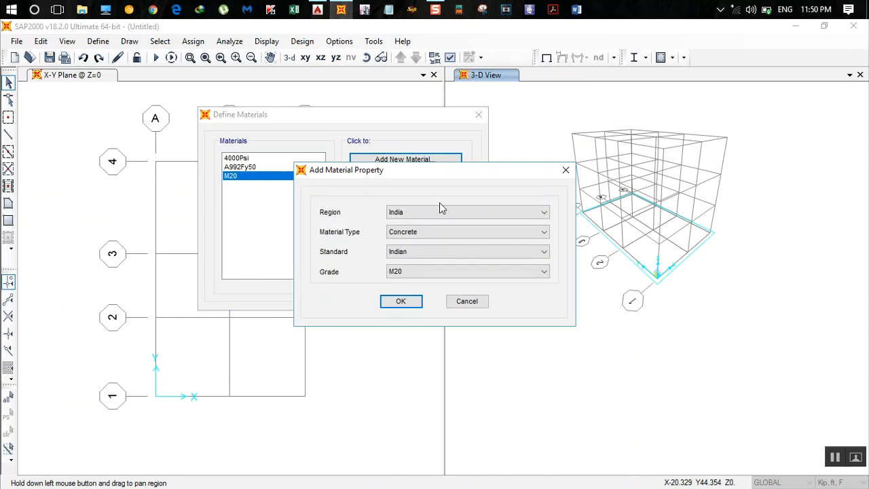
pyautogui.click(438, 239)
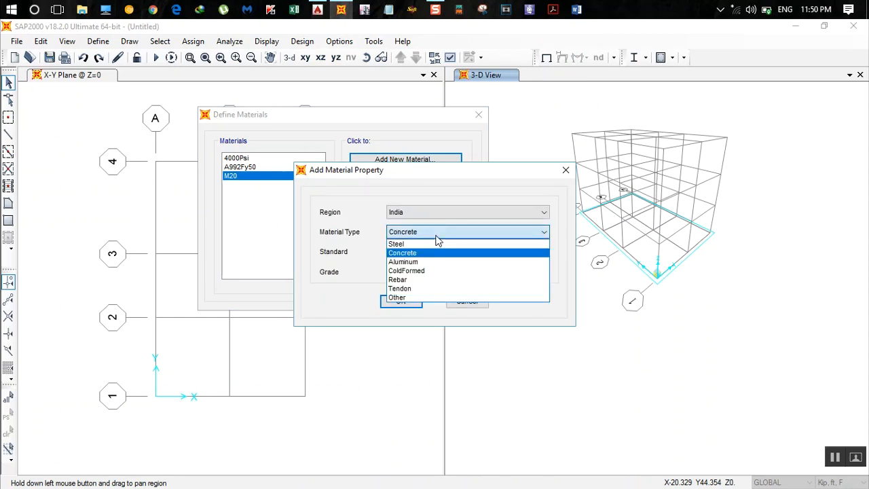
pyautogui.click(400, 281)
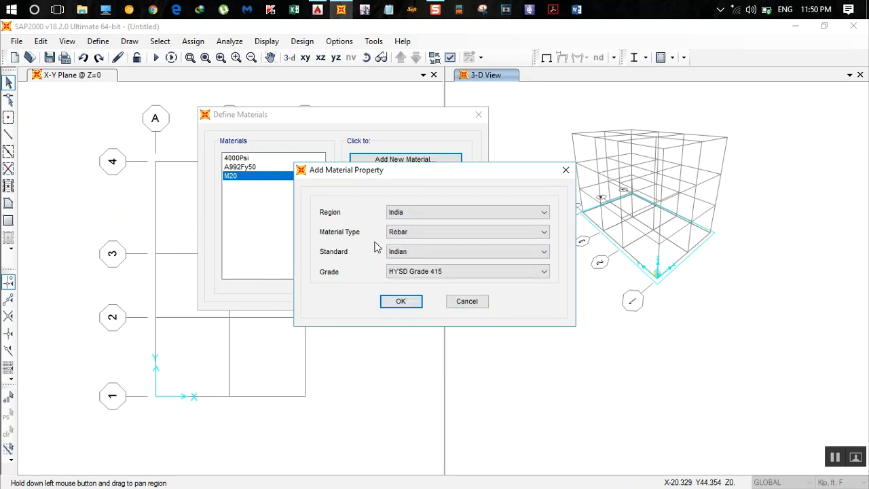
pyautogui.click(418, 275)
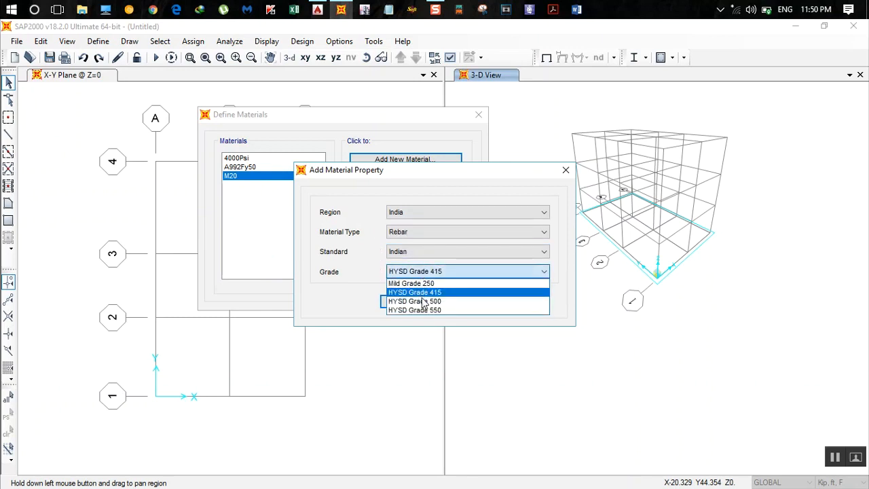
pyautogui.click(424, 300)
pyautogui.click(401, 301)
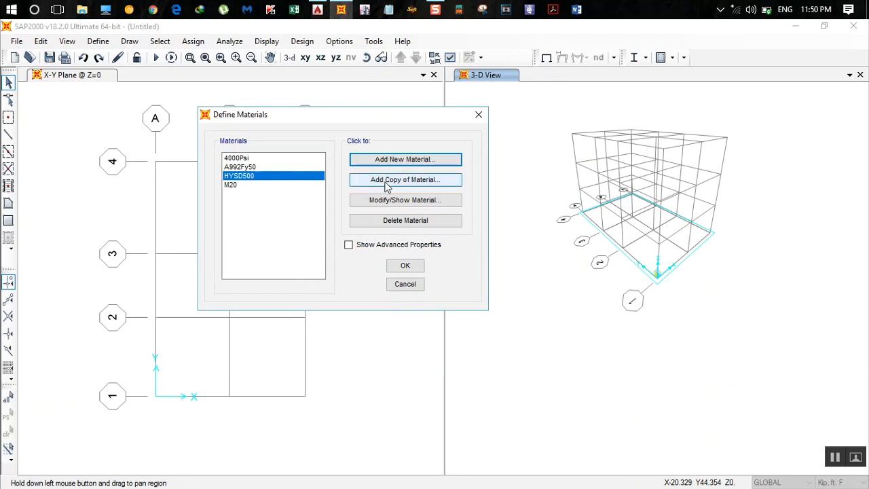
# Rename the HYSD500 rebar material as Fe500 and set its weight per unit volume to 78.5 in KN, m, C units.
pyautogui.click(390, 201)
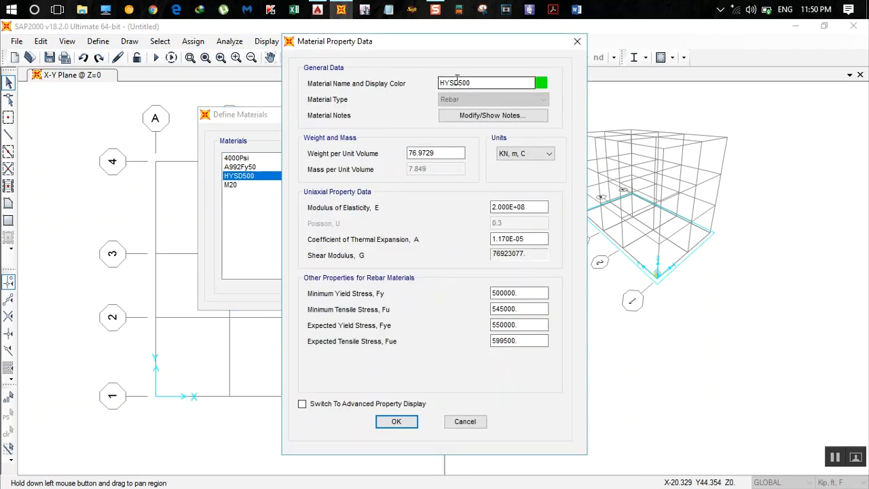
pyautogui.moveTo(459, 83); pyautogui.dragTo(358, 92)
pyautogui.write('Fe')
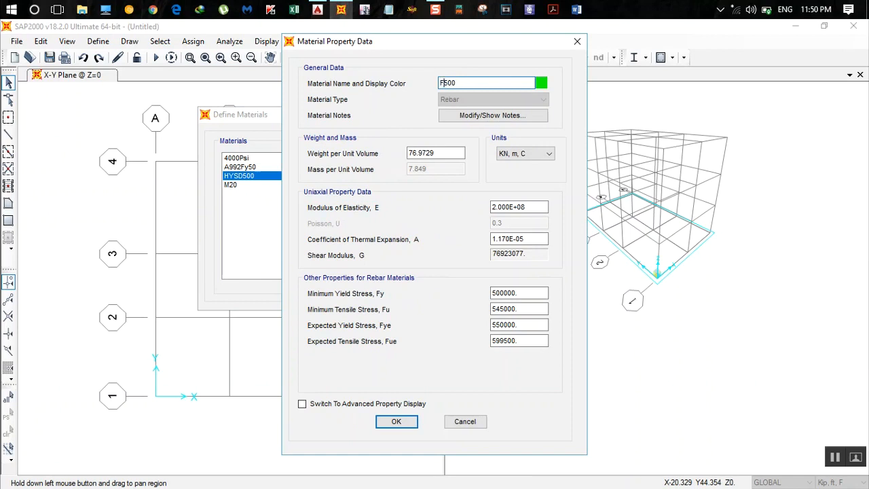
pyautogui.click(503, 155)
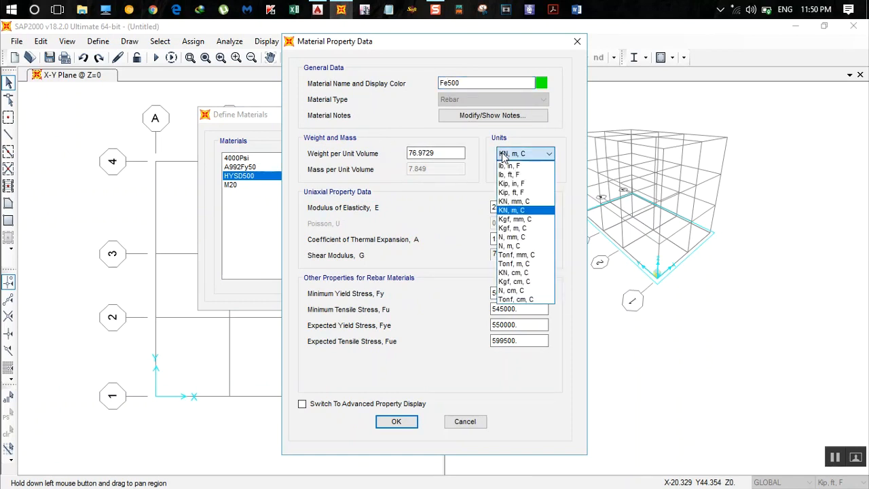
pyautogui.moveTo(448, 156); pyautogui.dragTo(271, 156)
pyautogui.write('78.5')
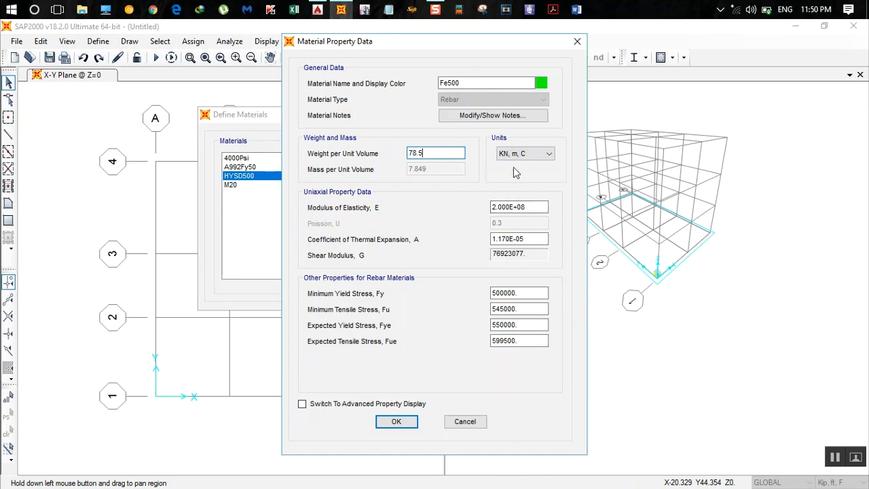
pyautogui.click(526, 207)
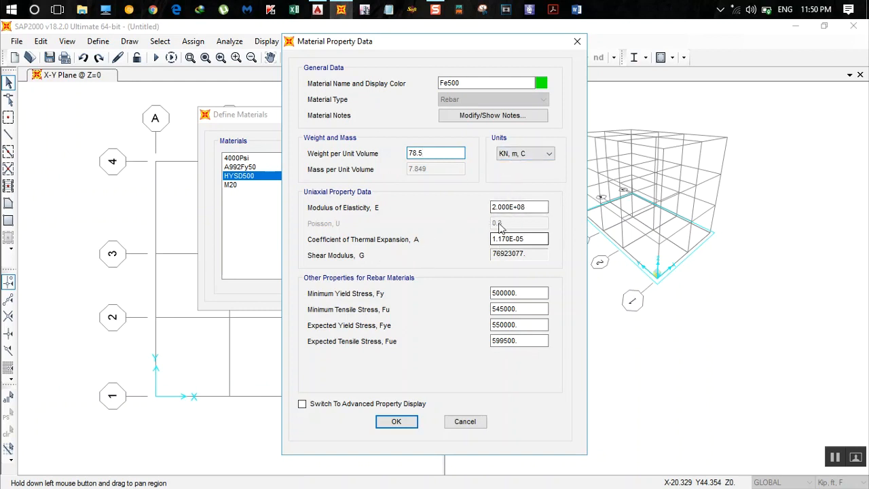
# Switch the Fe500 property units to N, mm, C and set the minimum tensile stress Fu to 500.
pyautogui.click(523, 157)
pyautogui.click(523, 159)
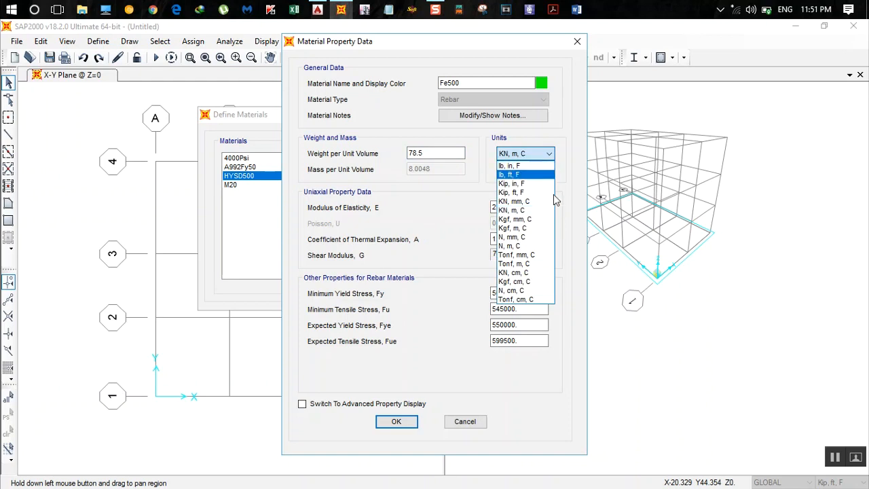
pyautogui.click(516, 237)
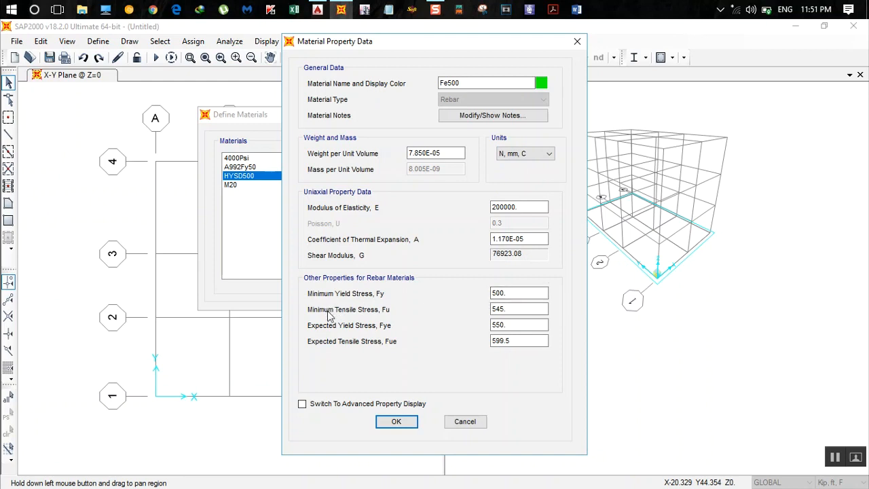
pyautogui.doubleClick(516, 308)
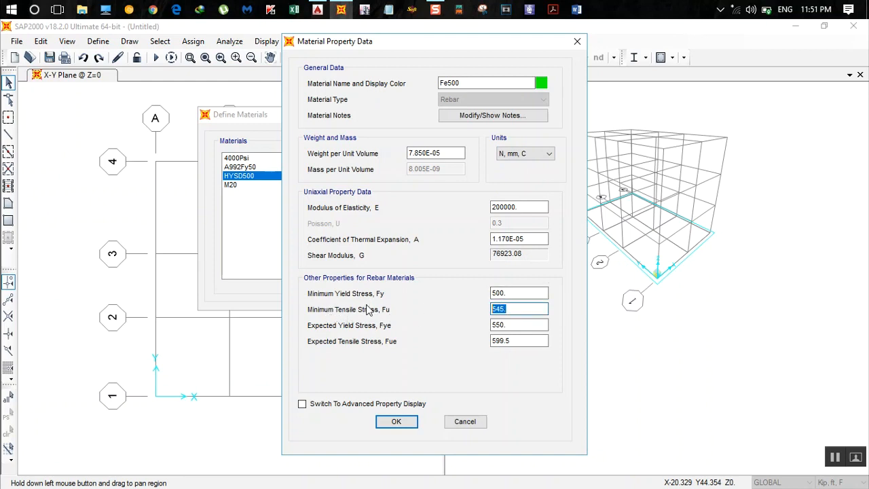
pyautogui.write('0')
pyautogui.write('50')
# Set Fe500's expected yield stress to 1.1*500 and expected tensile stress to 550, and apply the material definitions.
pyautogui.doubleClick(515, 325)
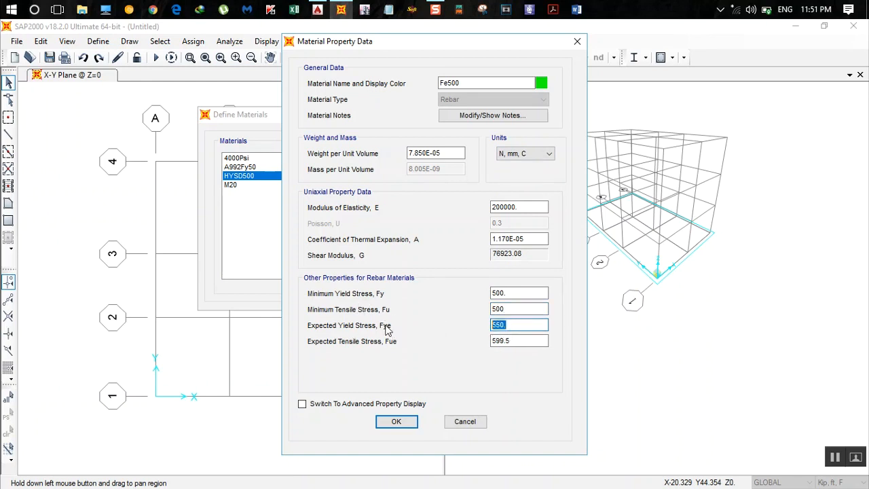
pyautogui.write('1.1*500')
pyautogui.press('Tab')
pyautogui.moveTo(539, 341); pyautogui.dragTo(380, 342)
pyautogui.write('55')
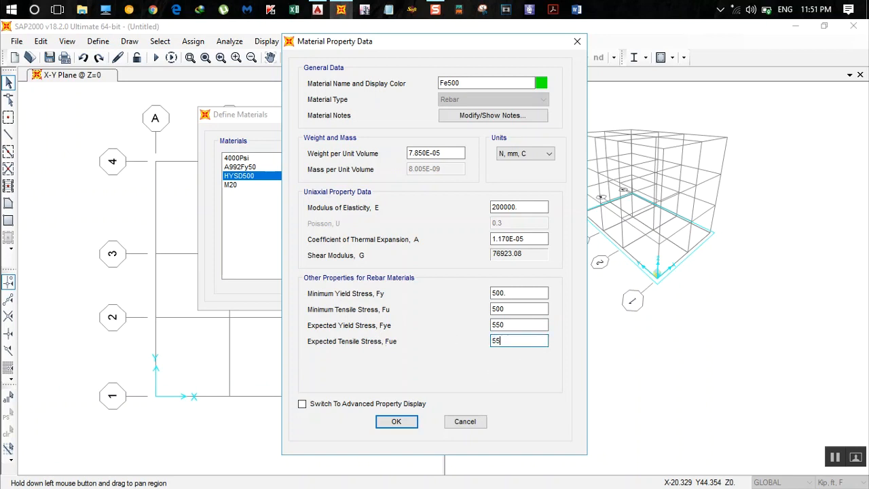
pyautogui.write('0')
pyautogui.click(397, 421)
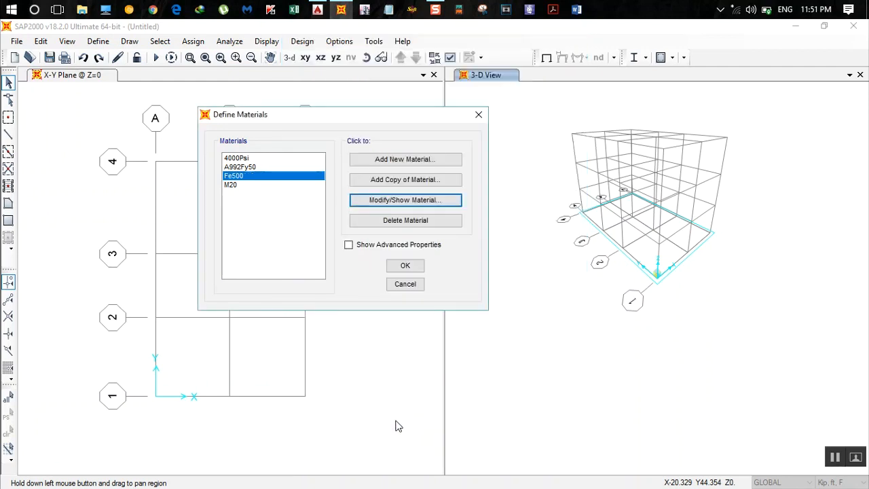
pyautogui.click(405, 266)
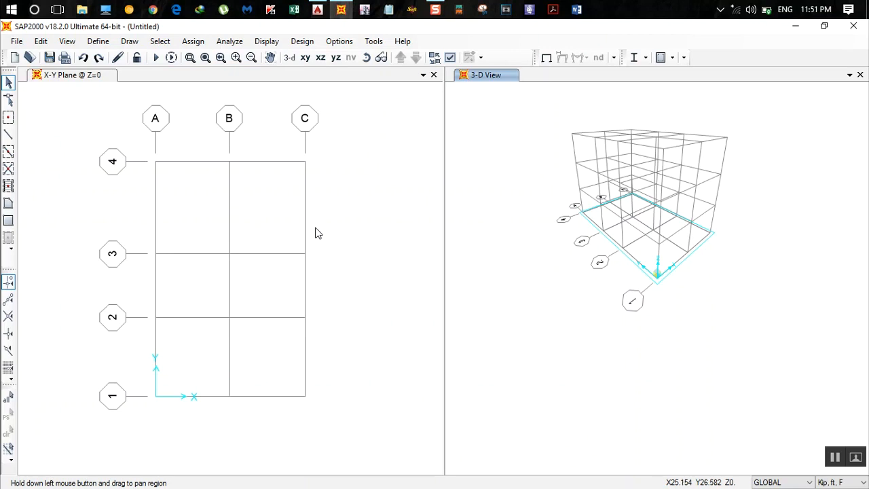
pyautogui.click(99, 42)
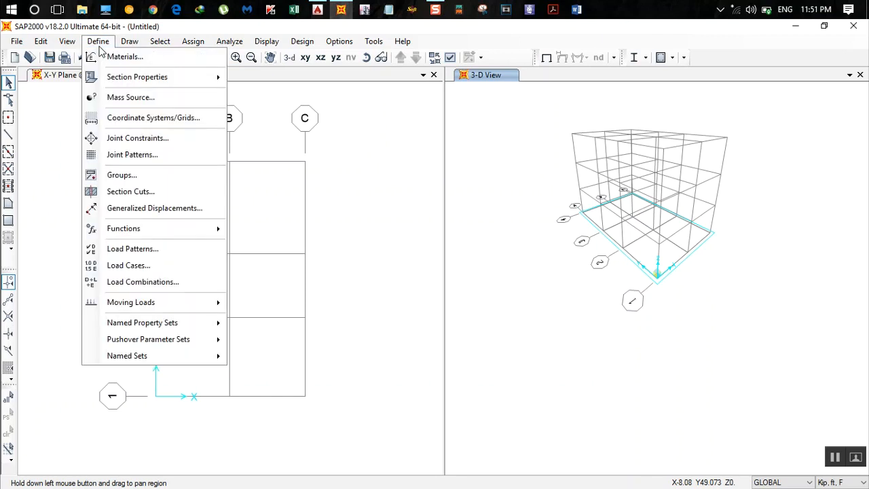
pyautogui.moveTo(134, 81)
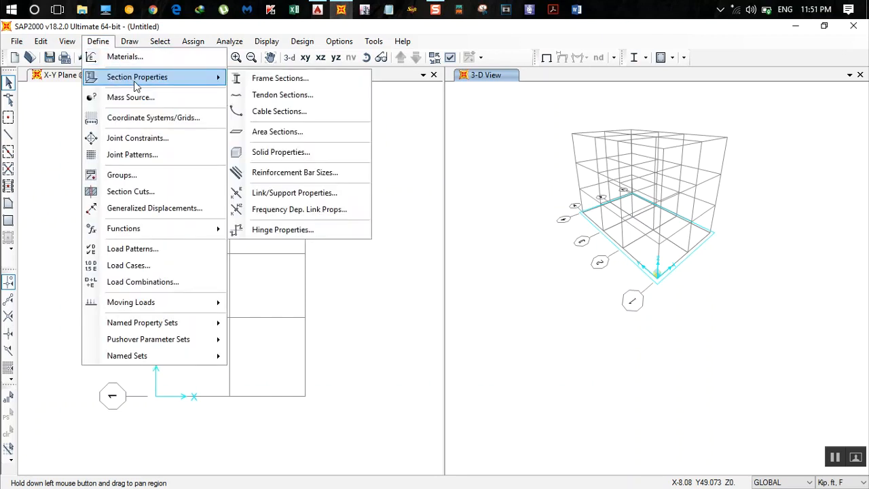
pyautogui.click(266, 80)
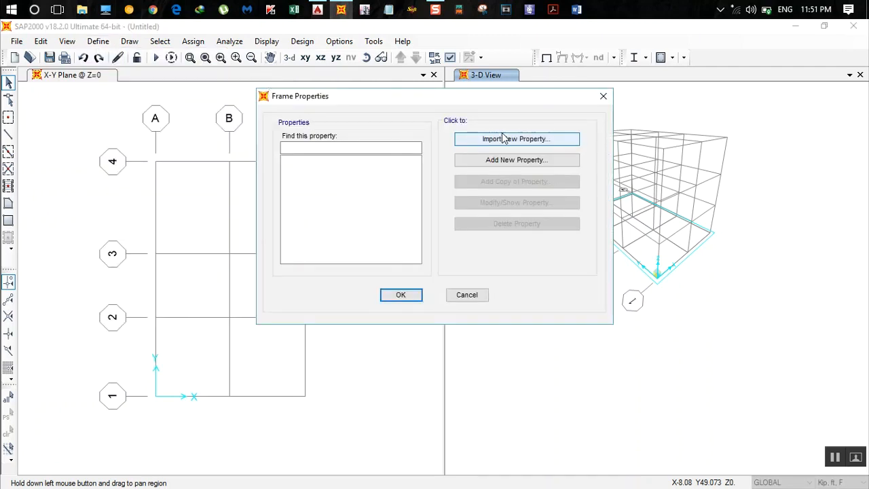
pyautogui.click(534, 163)
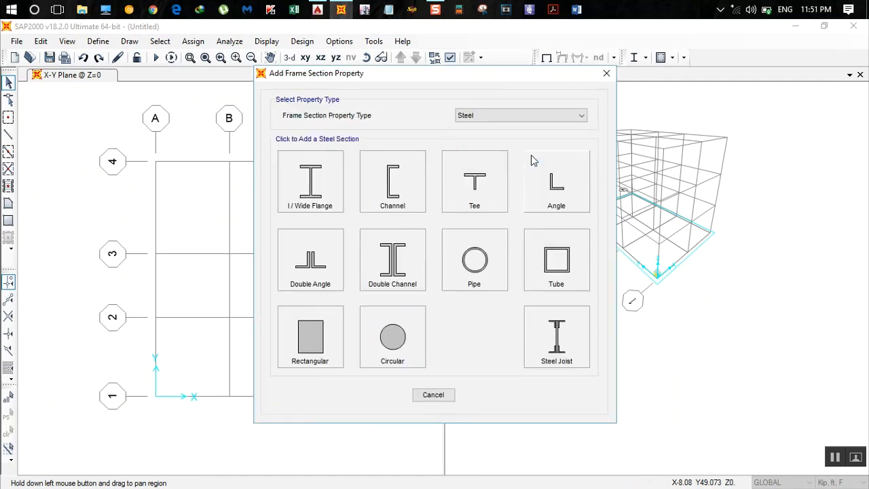
pyautogui.click(485, 116)
pyautogui.click(492, 144)
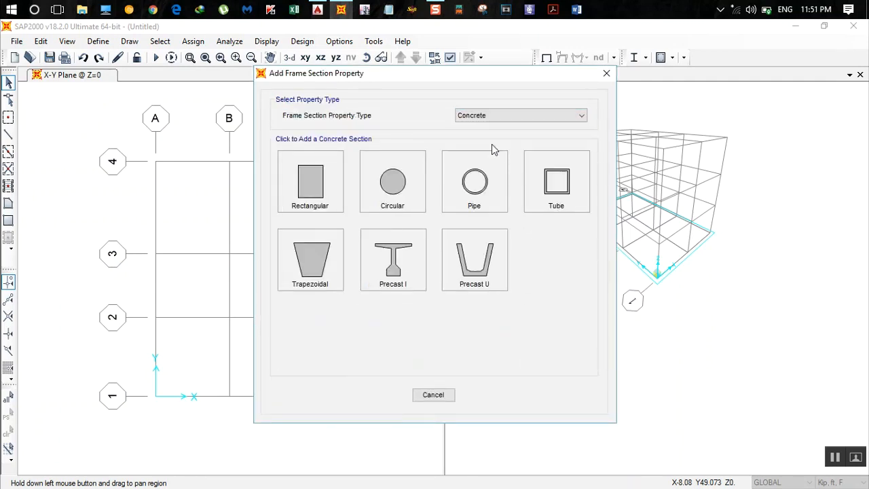
pyautogui.click(310, 182)
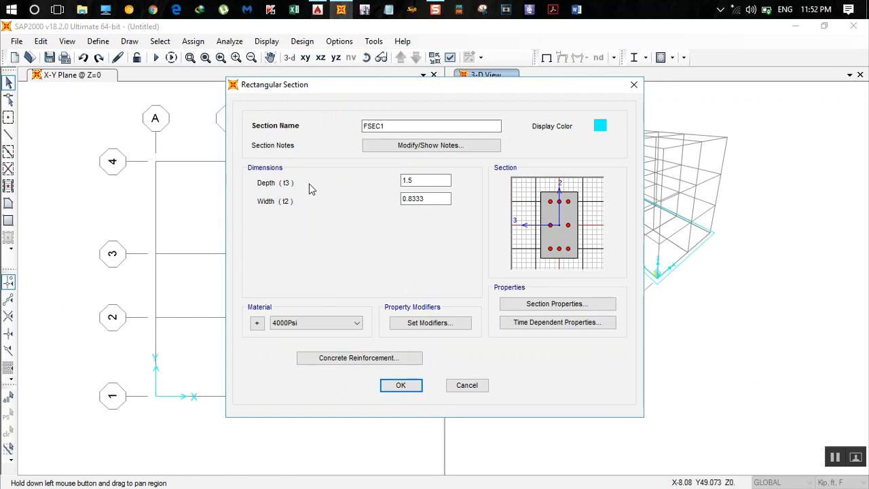
pyautogui.moveTo(396, 128); pyautogui.dragTo(227, 132)
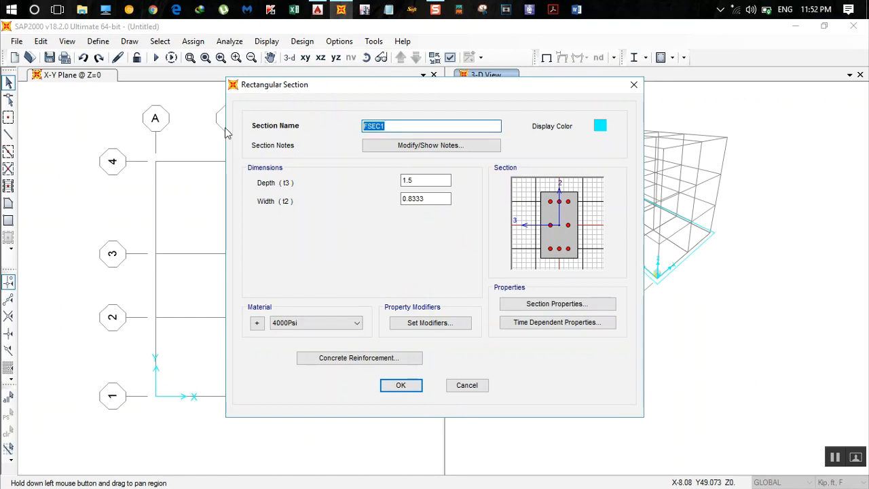
pyautogui.click(466, 382)
pyautogui.click(467, 295)
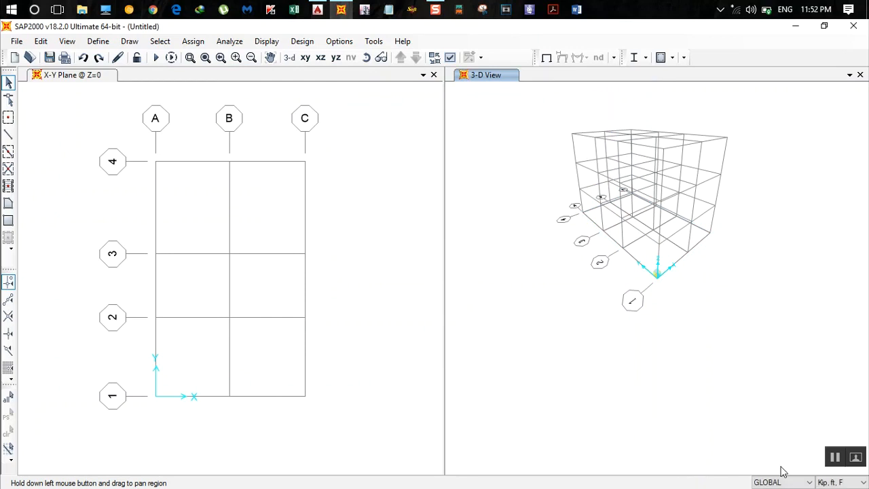
# Set the model units to KN, m, C and add a new rectangular concrete frame section named Beam.
pyautogui.click(832, 482)
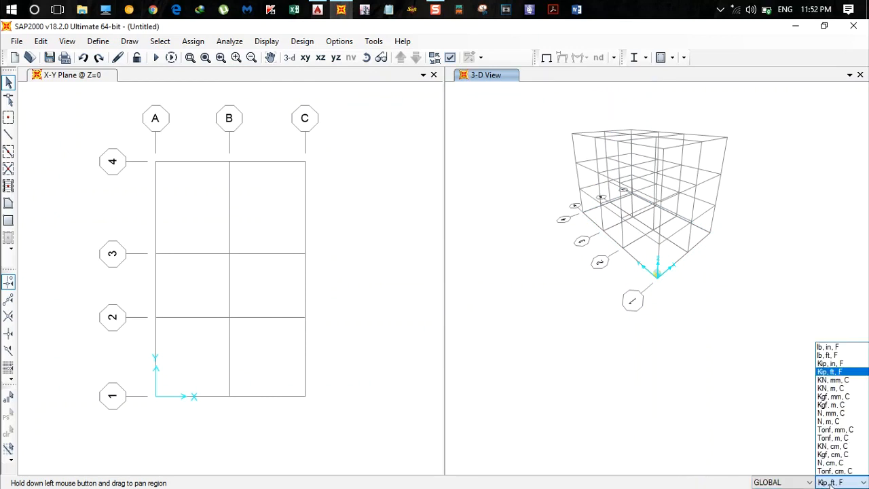
pyautogui.click(832, 388)
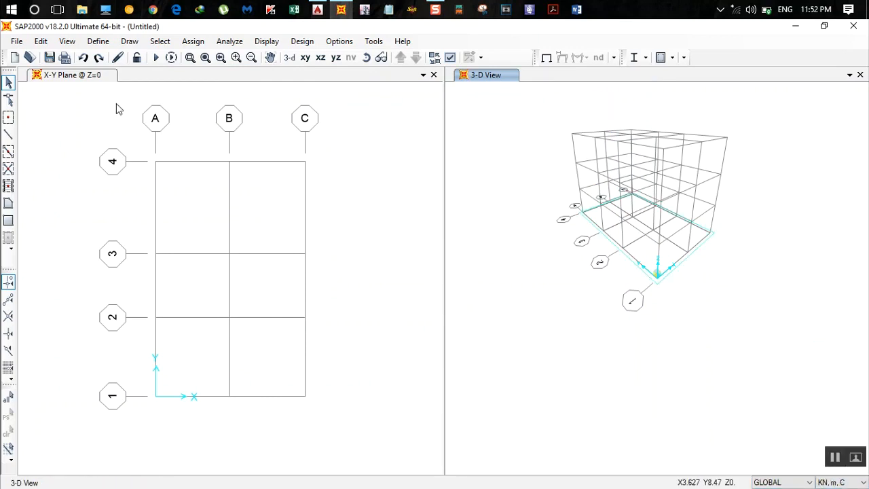
pyautogui.click(99, 41)
pyautogui.moveTo(170, 77)
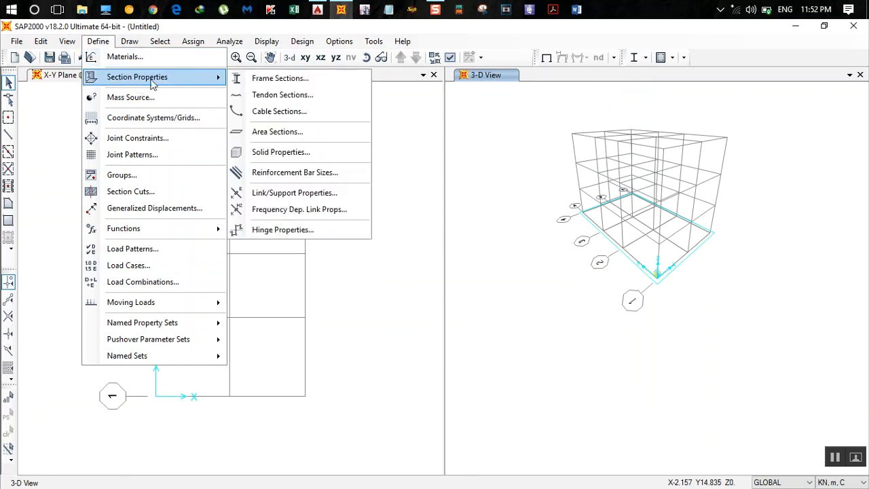
pyautogui.click(299, 79)
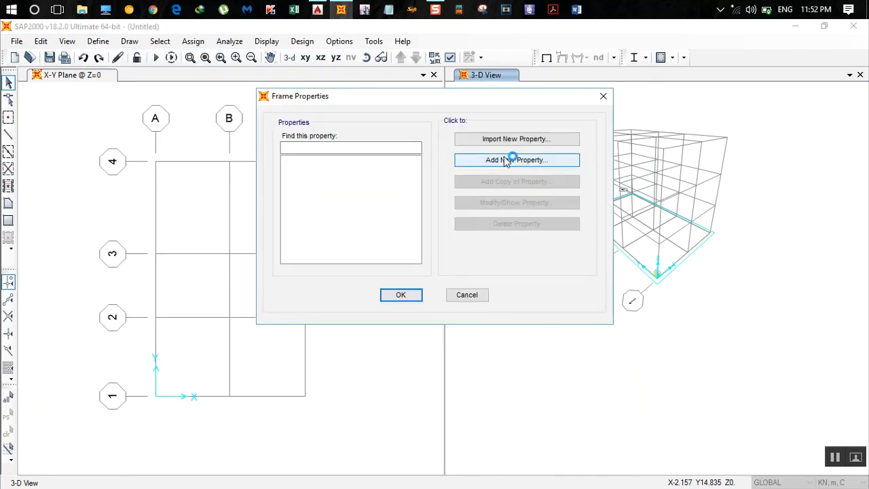
pyautogui.click(511, 160)
pyautogui.click(311, 180)
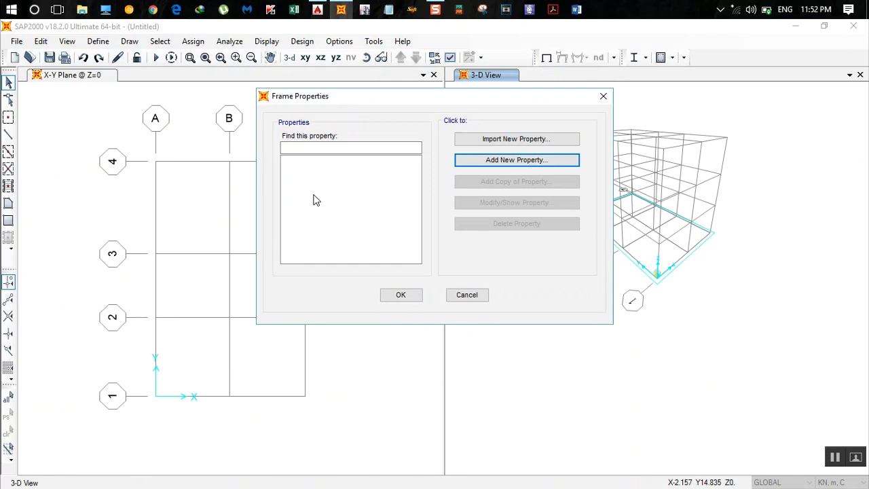
pyautogui.click(373, 129)
pyautogui.doubleClick(374, 128)
pyautogui.write('Beam')
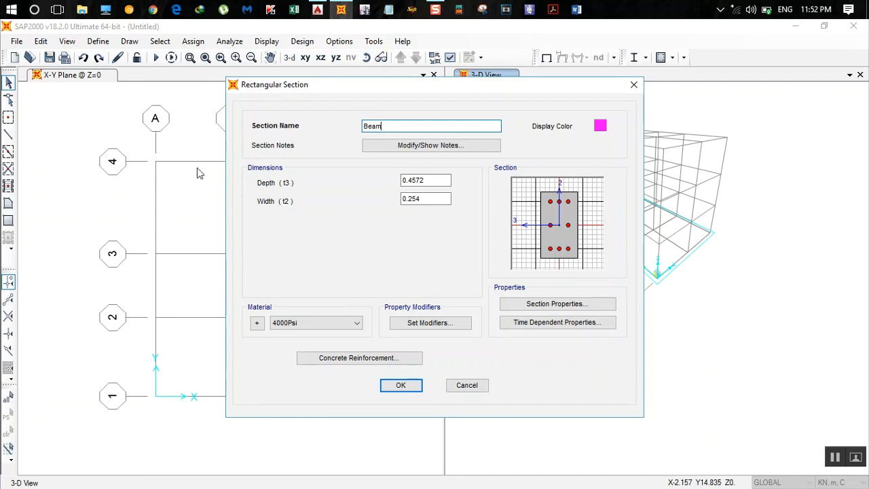
# Consult the floor plans in AutoCAD, and in SAP2000 give the Beam section a 0.35 m depth, 0.23 m width and M20 material.
pyautogui.doubleClick(427, 178)
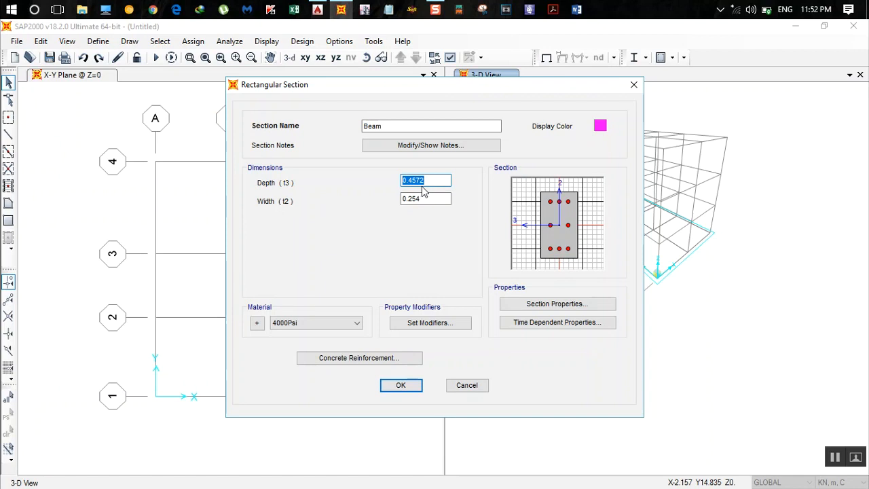
pyautogui.click(318, 9)
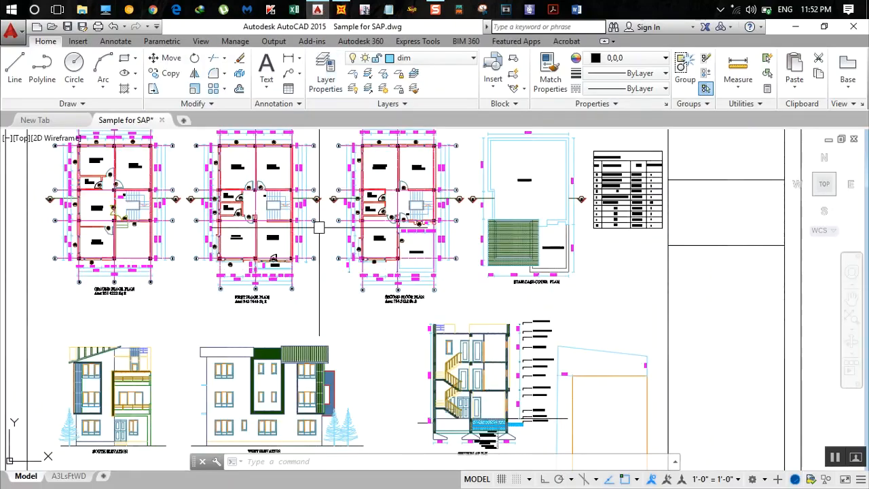
pyautogui.moveTo(167, 219); pyautogui.dragTo(271, 272, button='middle')
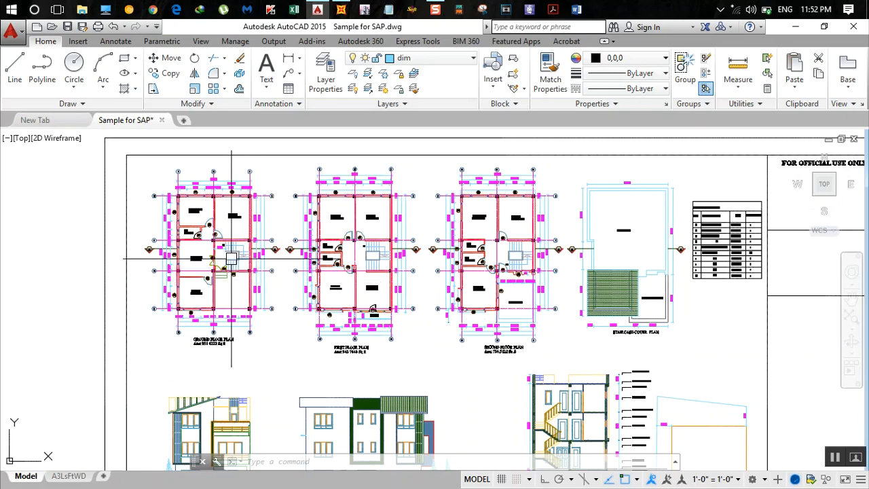
pyautogui.click(341, 9)
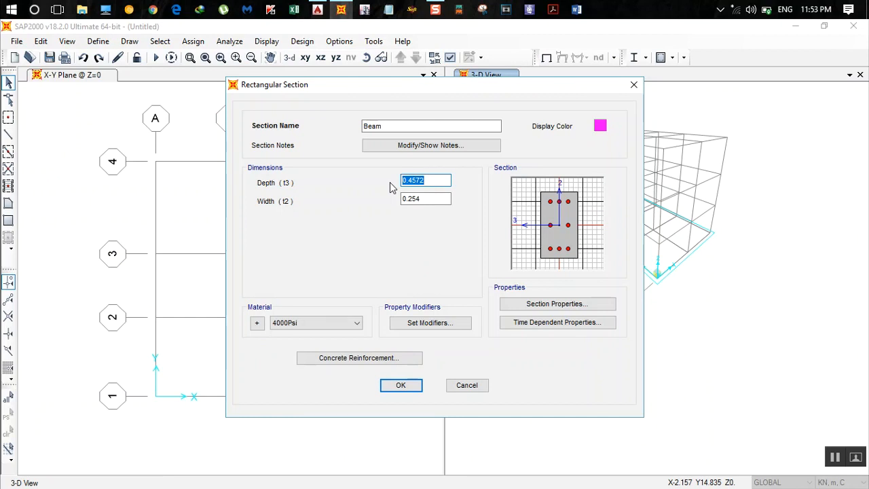
pyautogui.write('0.35')
pyautogui.press('Tab')
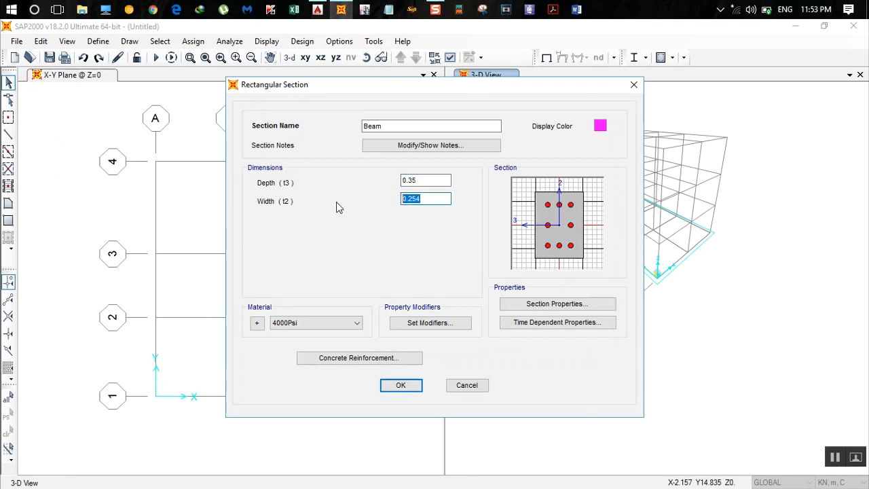
pyautogui.write('0.23')
pyautogui.click(307, 323)
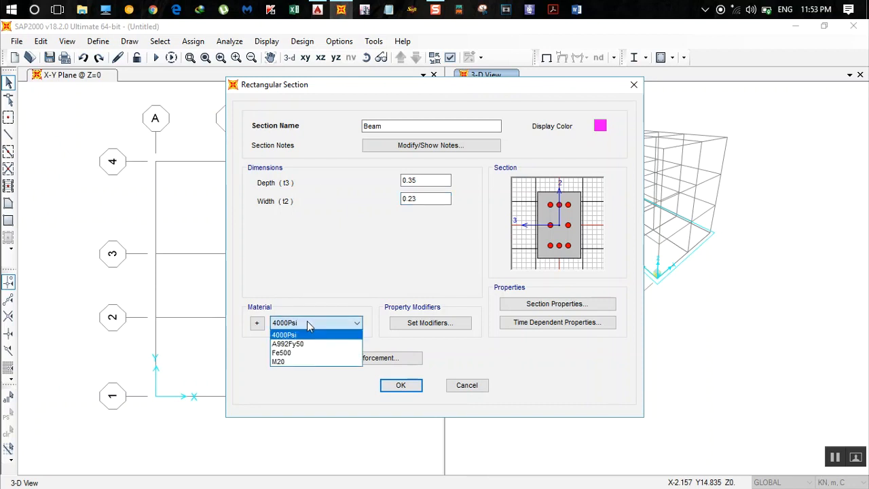
pyautogui.click(304, 362)
# Set the Beam section's reinforcement to beam design type with 0.025 m top and bottom concrete cover, and accept the section.
pyautogui.click(368, 359)
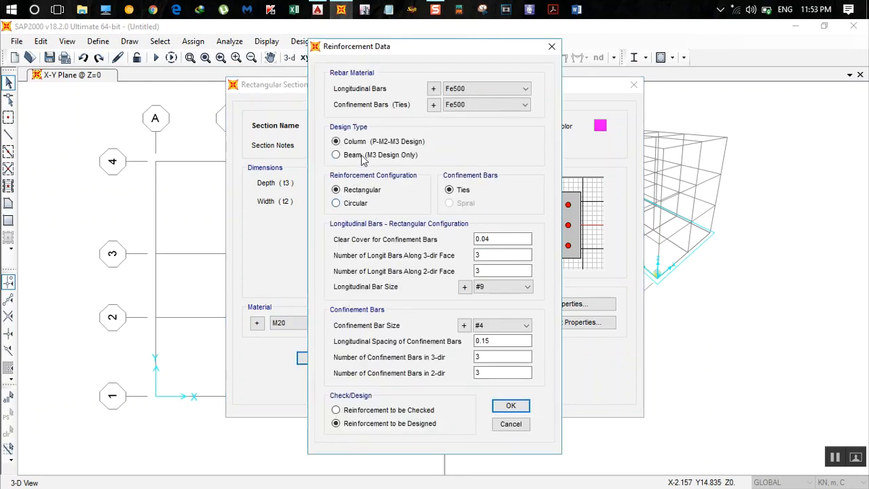
pyautogui.click(362, 158)
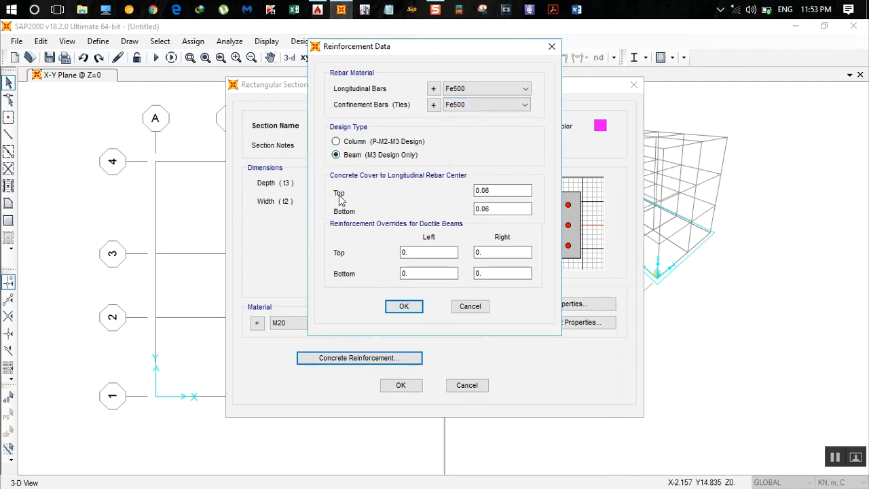
pyautogui.doubleClick(495, 190)
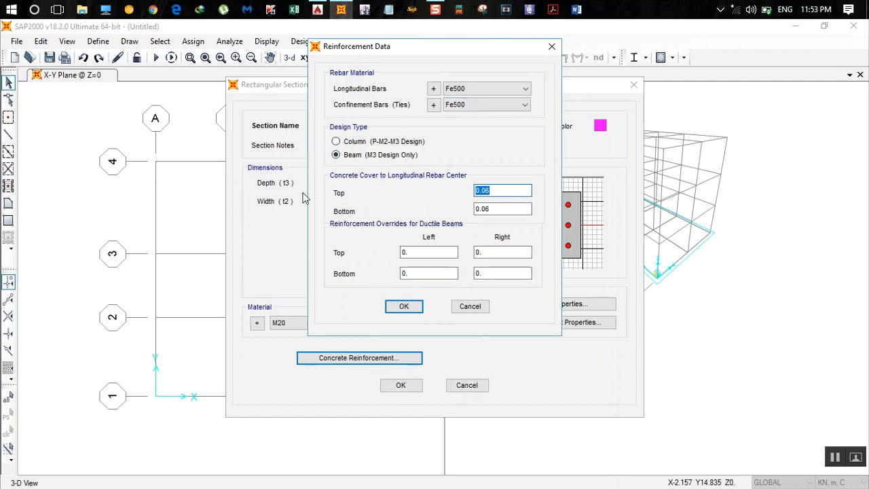
pyautogui.write('0.025')
pyautogui.doubleClick(491, 209)
pyautogui.write('0')
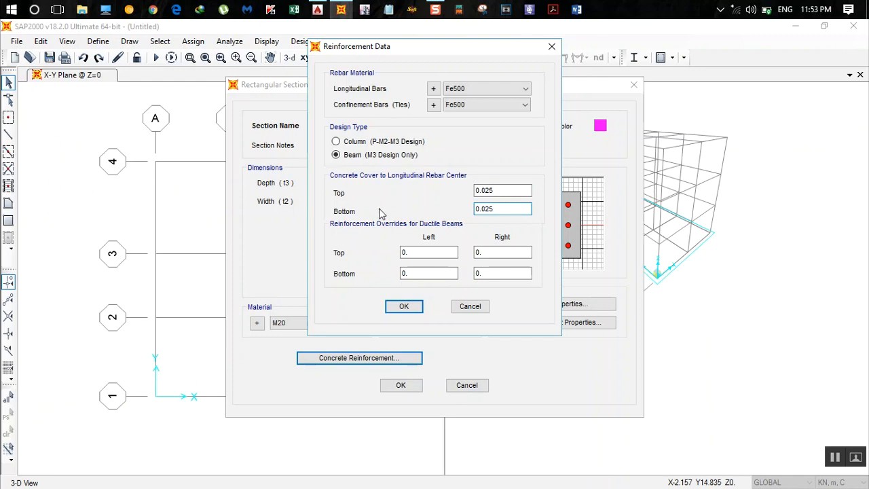
pyautogui.click(418, 307)
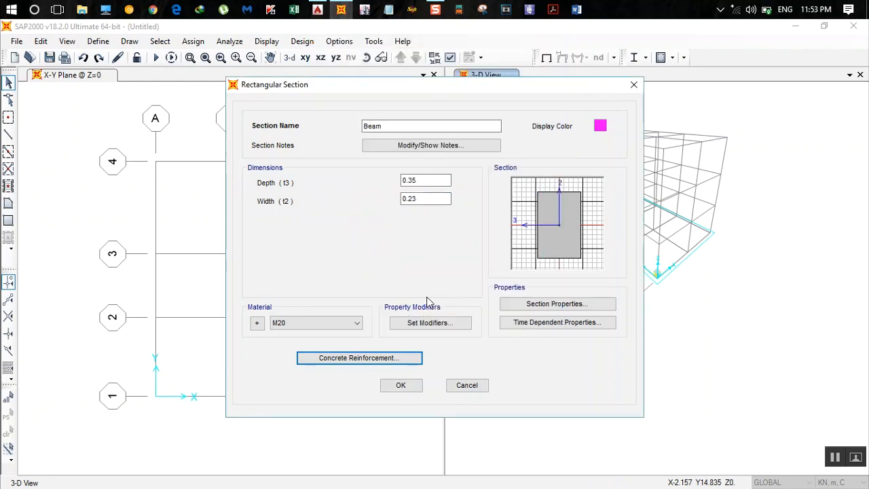
pyautogui.click(412, 385)
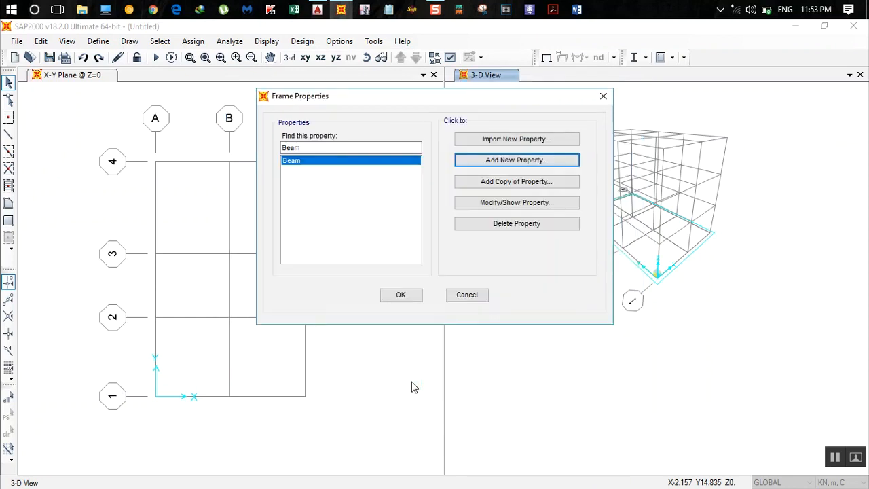
# Add another rectangular concrete frame section and name it Column.
pyautogui.click(500, 163)
pyautogui.click(316, 202)
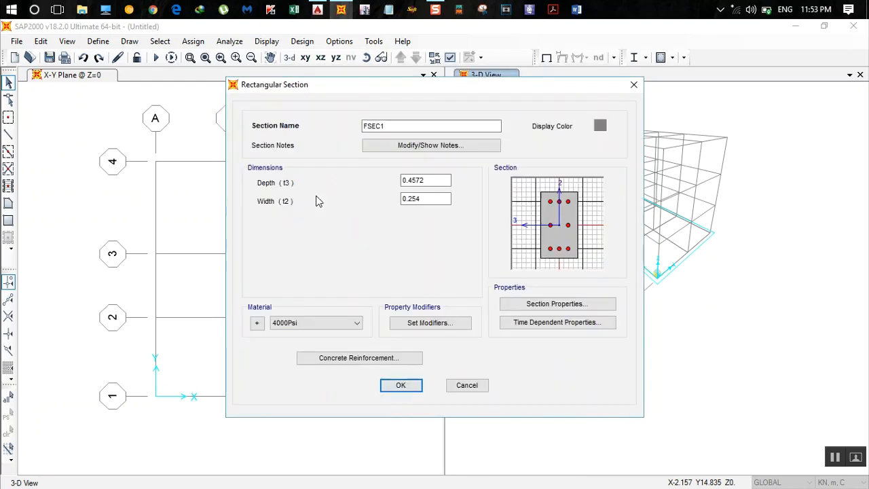
pyautogui.doubleClick(380, 126)
pyautogui.write('Column')
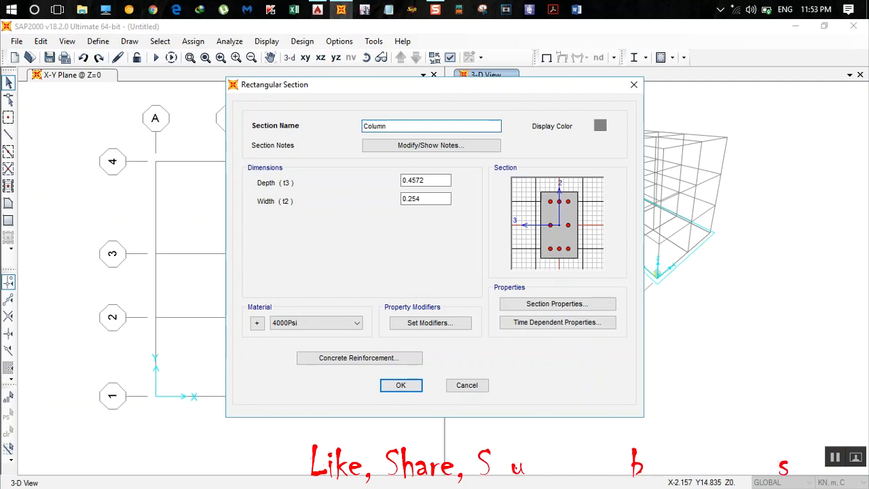
# Set the Column section's depth and width to 0.35 m and its material to M20.
pyautogui.moveTo(433, 180); pyautogui.dragTo(197, 179)
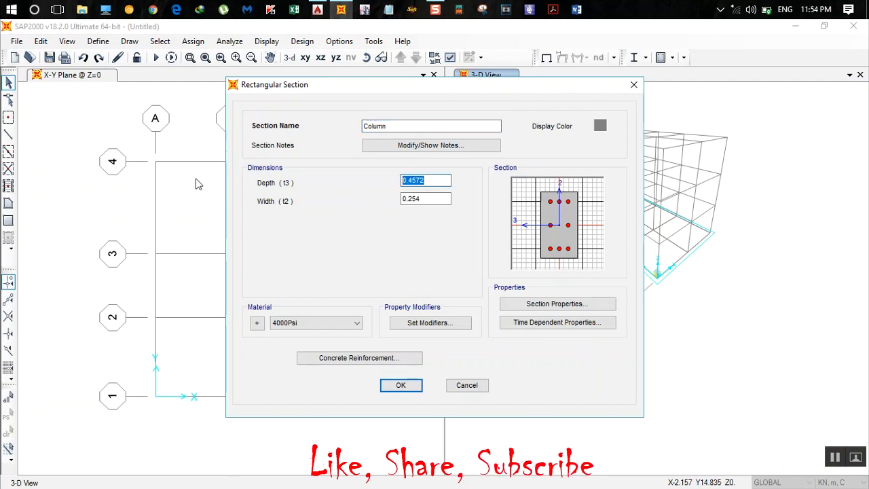
pyautogui.write('0.')
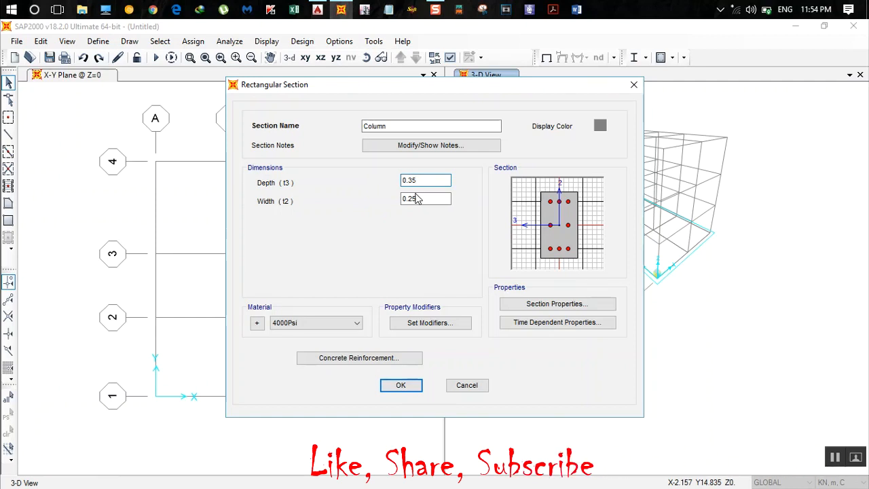
pyautogui.press('Tab')
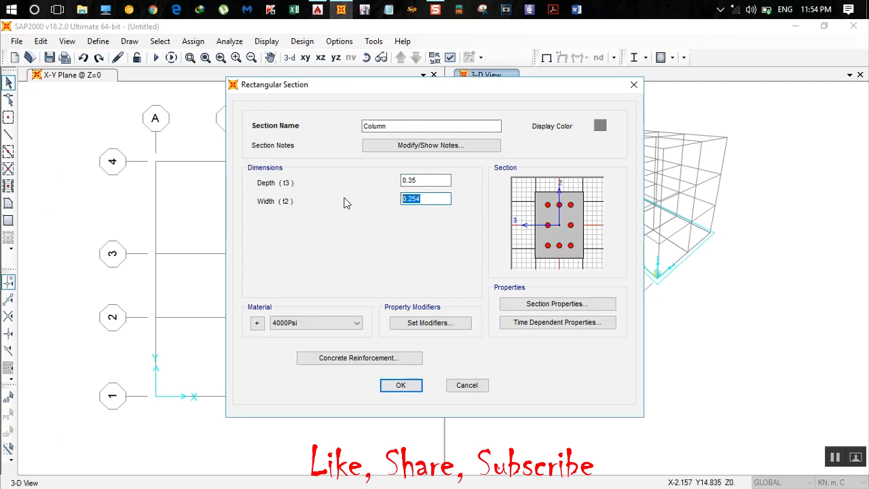
pyautogui.write('0.35')
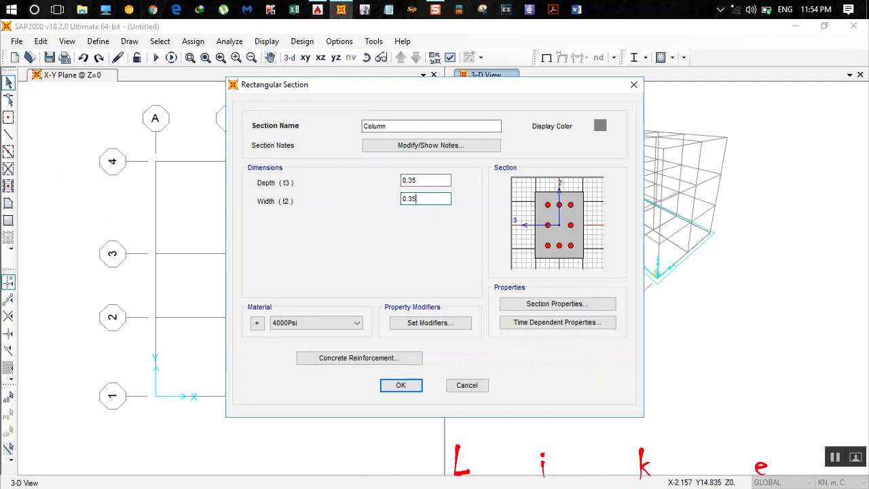
pyautogui.click(333, 323)
pyautogui.click(340, 362)
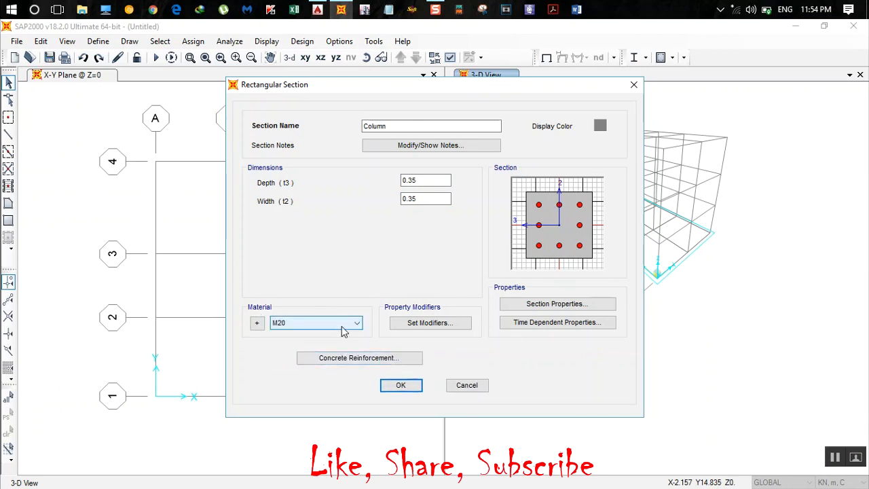
# Set the Column reinforcement to 16d longitudinal bars and 8d confinement bars at 0.10 m spacing, and accept the frame section definitions.
pyautogui.click(346, 362)
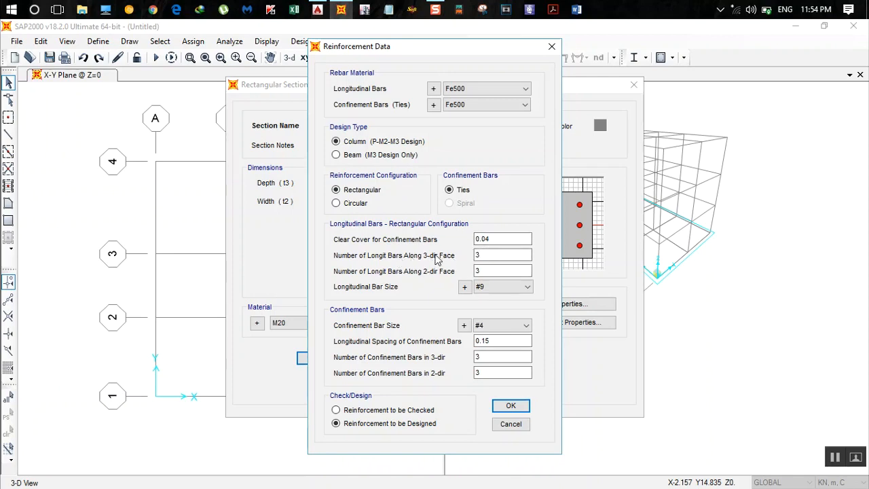
pyautogui.moveTo(433, 53); pyautogui.dragTo(326, 55)
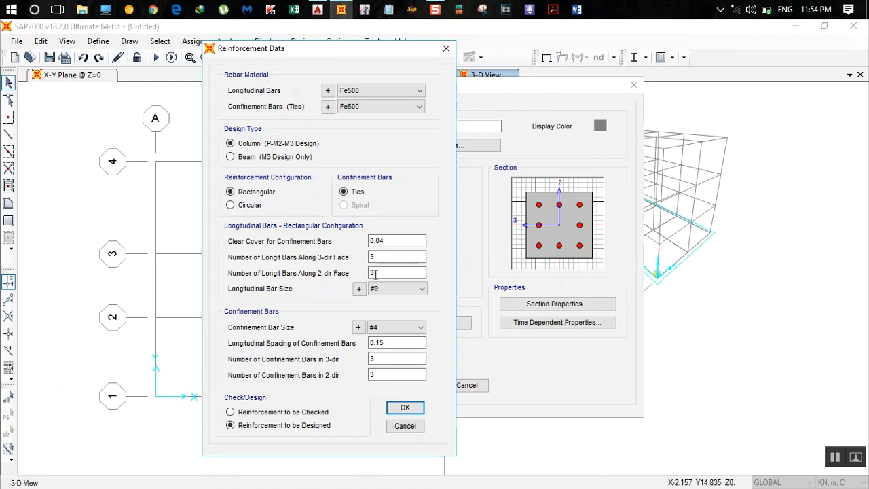
pyautogui.click(392, 290)
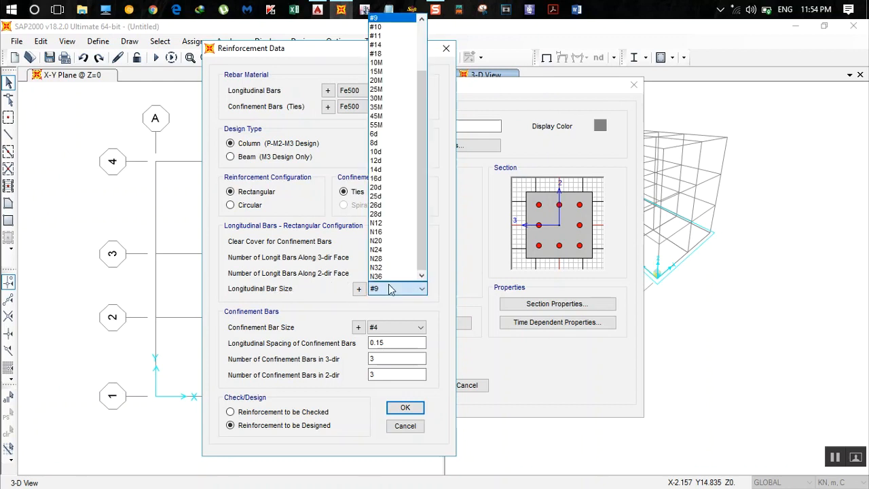
pyautogui.click(388, 179)
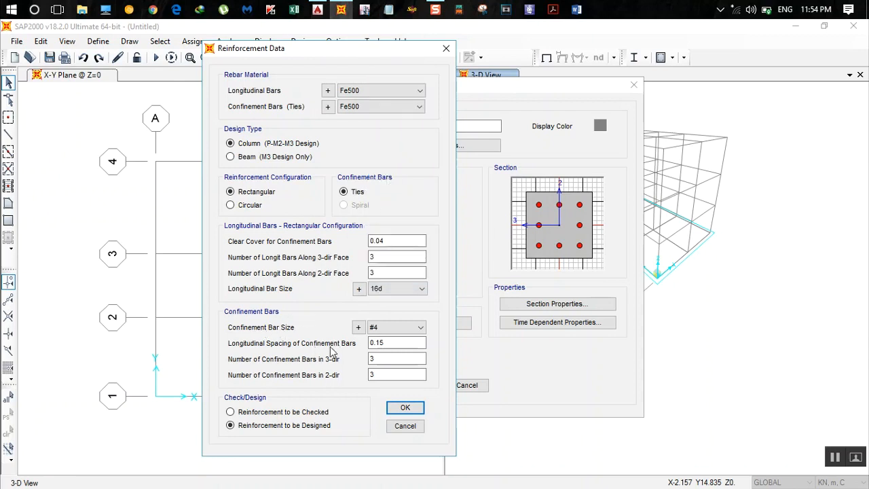
pyautogui.click(382, 329)
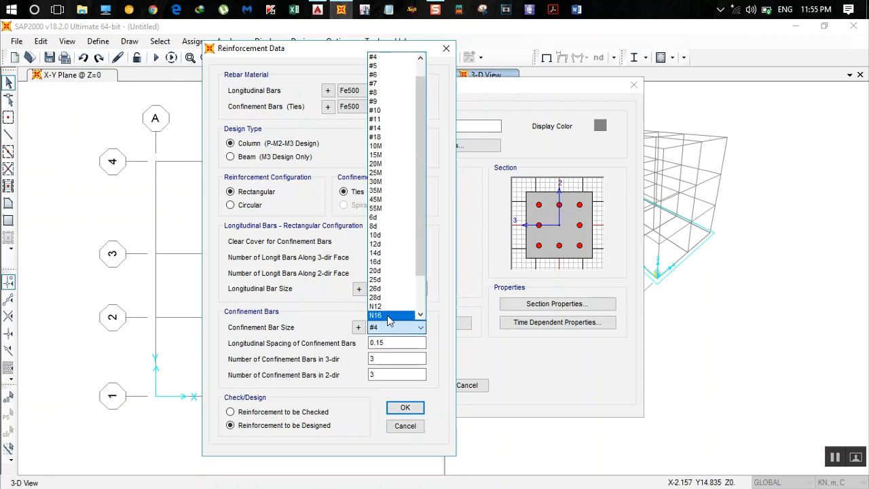
pyautogui.click(383, 226)
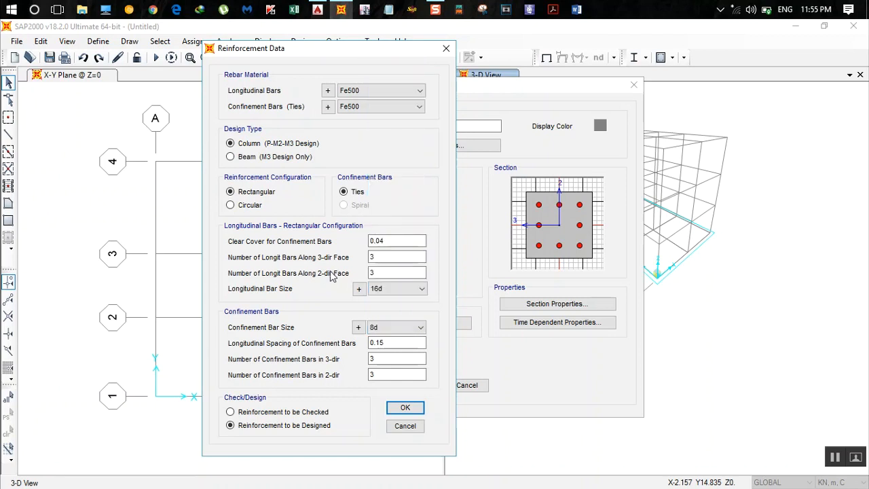
pyautogui.click(381, 343)
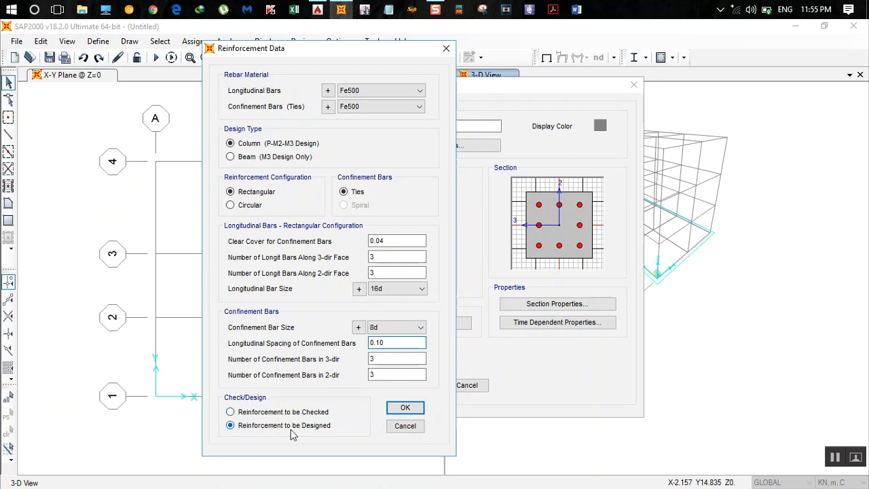
pyautogui.click(421, 411)
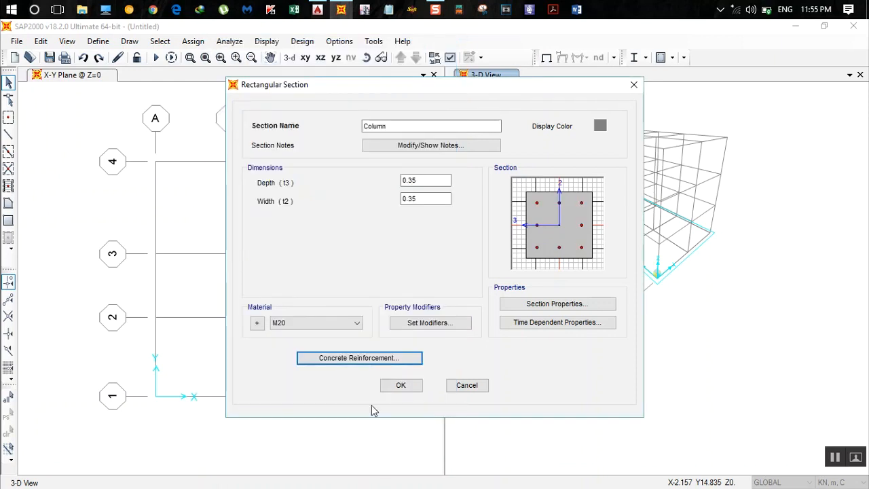
pyautogui.click(415, 391)
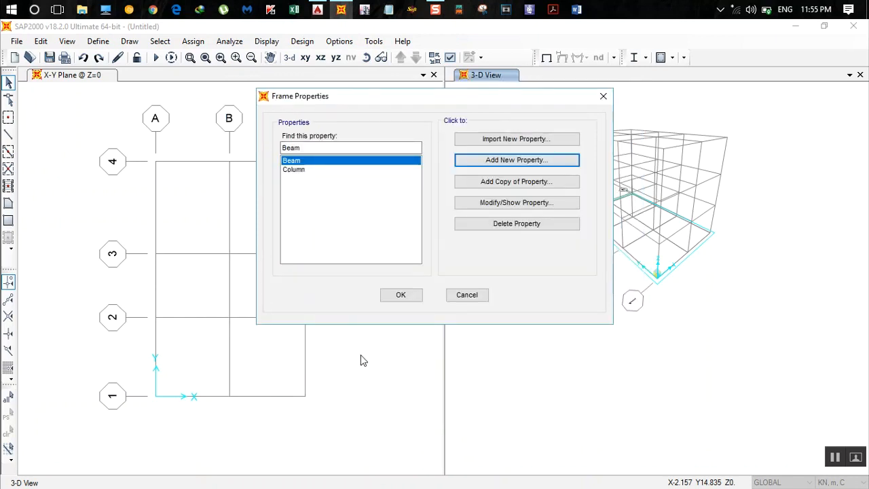
pyautogui.click(402, 295)
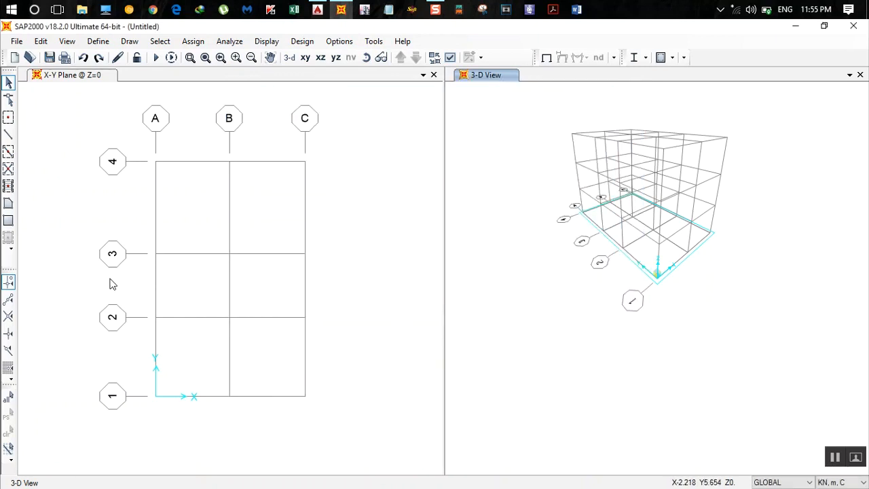
# Add a new shell area section and name it Slab 130.
pyautogui.click(97, 42)
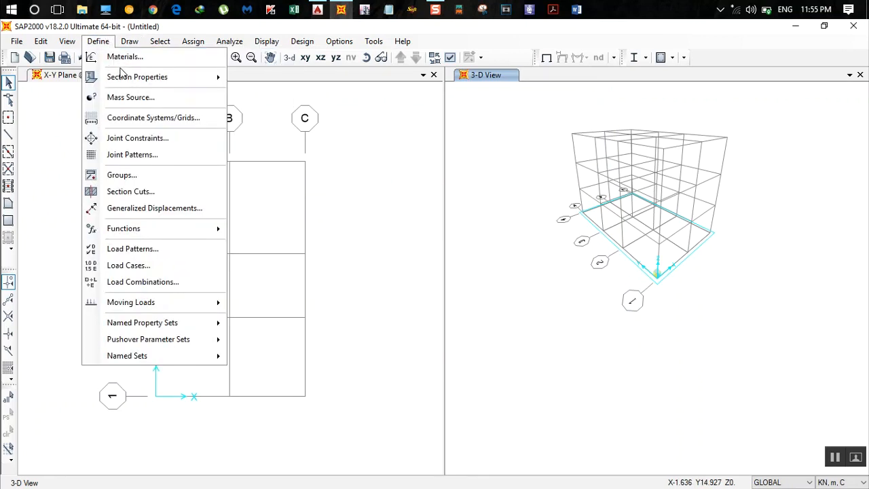
pyautogui.moveTo(128, 78)
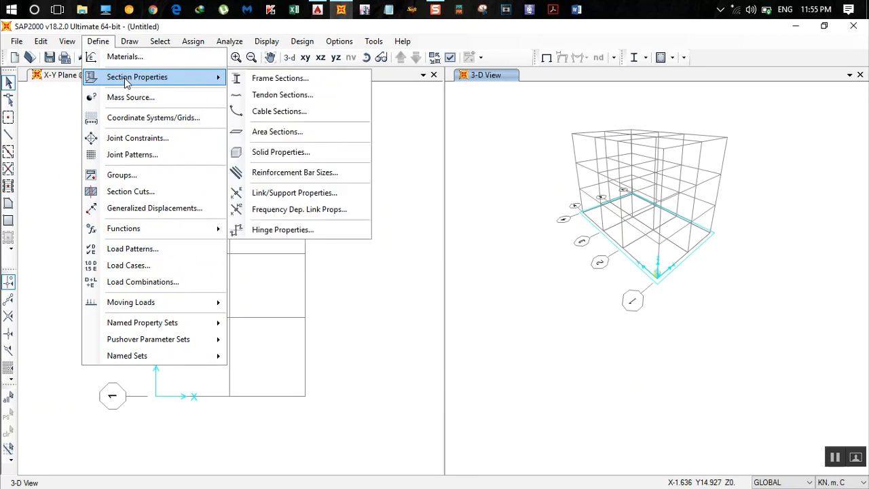
pyautogui.click(297, 134)
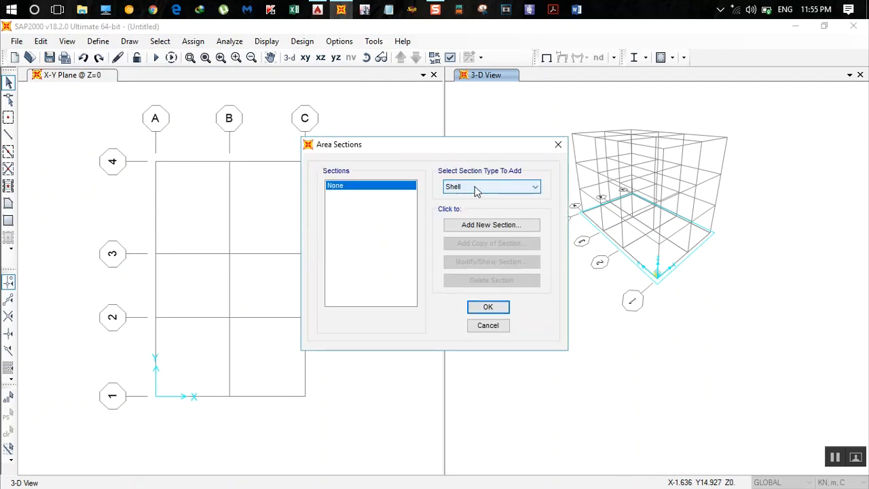
pyautogui.click(506, 231)
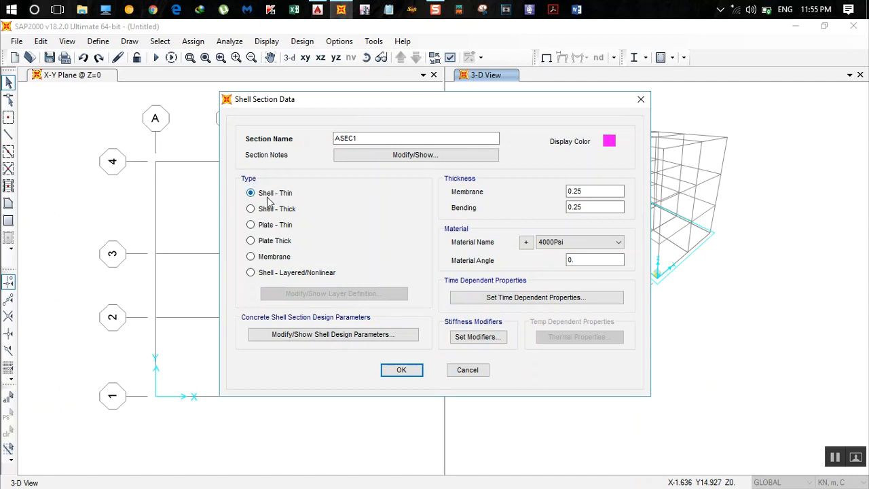
pyautogui.moveTo(363, 139); pyautogui.dragTo(217, 137)
pyautogui.write('Slab 130')
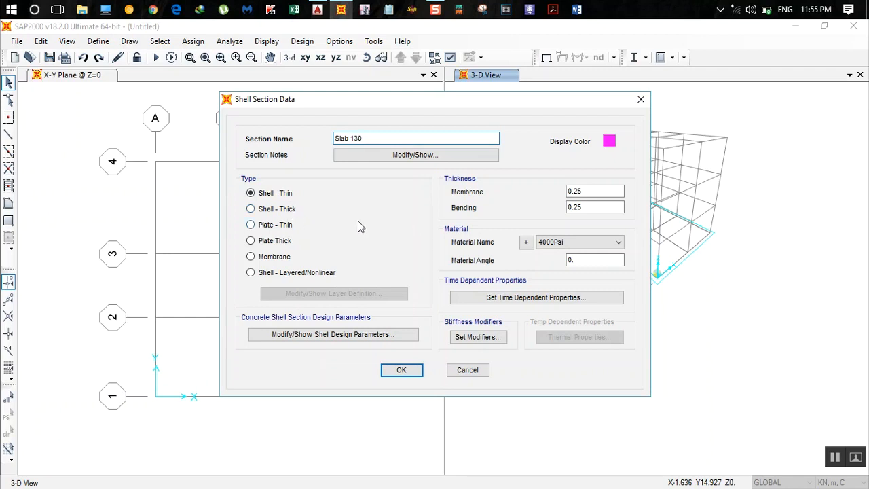
# Set the slab section's membrane and bending thickness to 0.13 m and its material to M20, and accept the area section definitions.
pyautogui.moveTo(592, 191); pyautogui.dragTo(522, 190)
pyautogui.write('0')
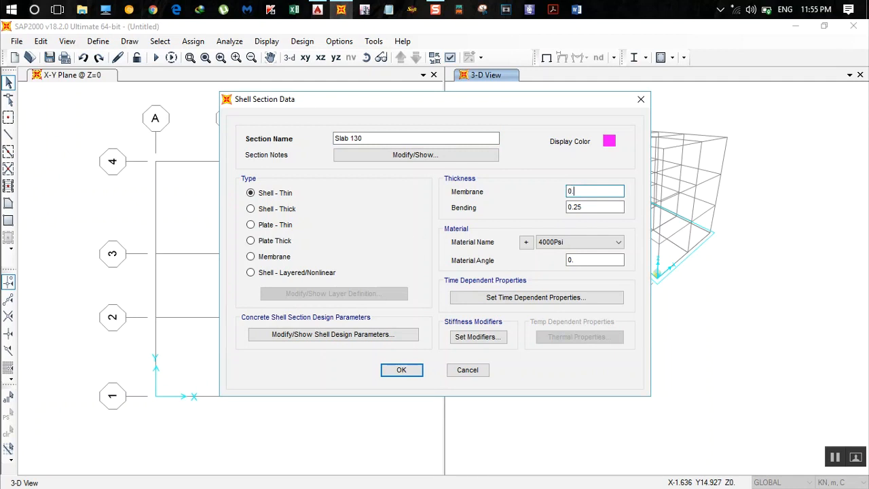
pyautogui.moveTo(595, 207); pyautogui.dragTo(489, 208)
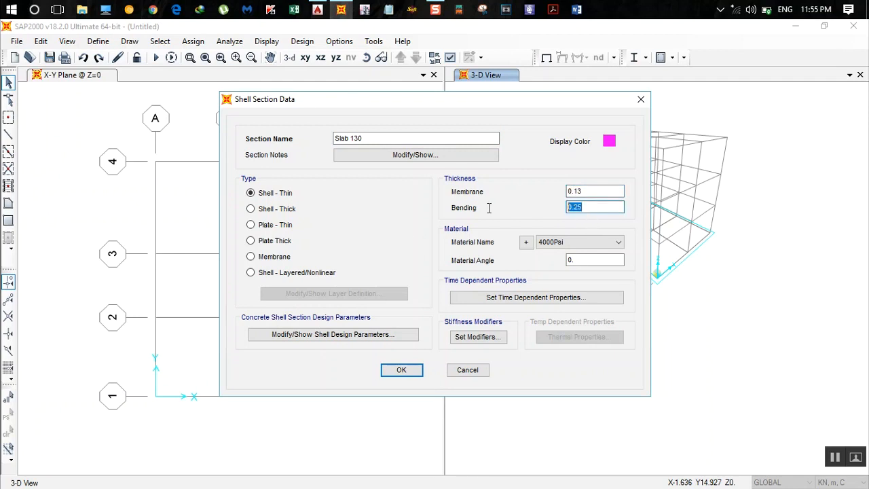
pyautogui.write('0')
pyautogui.click(578, 243)
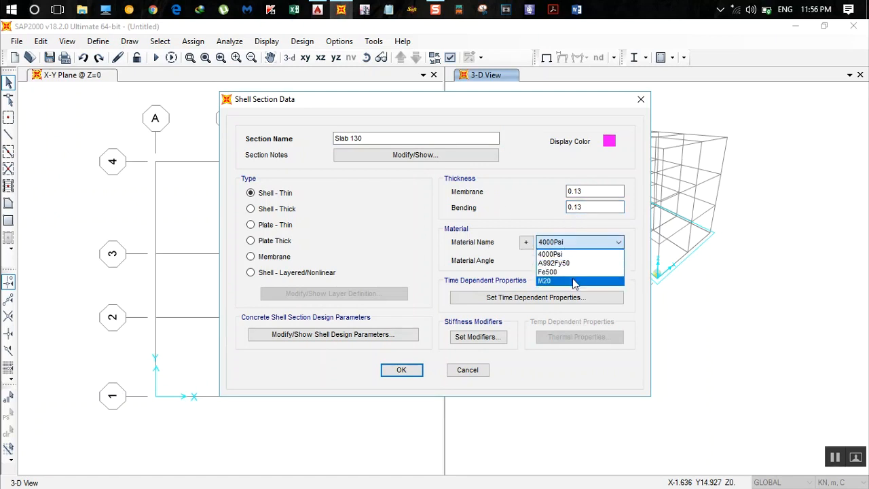
pyautogui.click(573, 281)
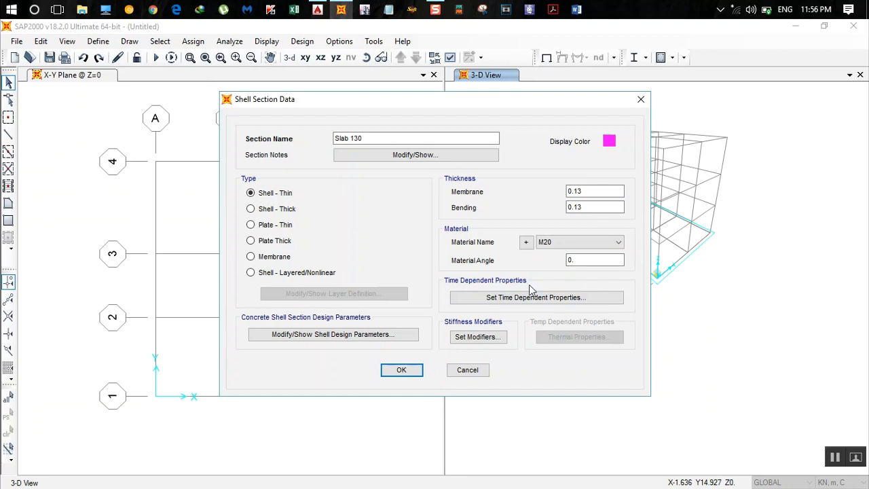
pyautogui.click(421, 372)
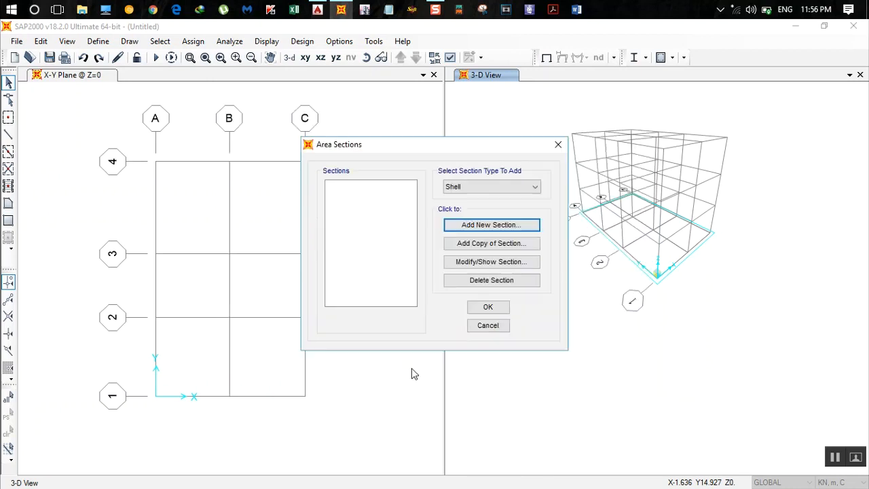
pyautogui.click(488, 307)
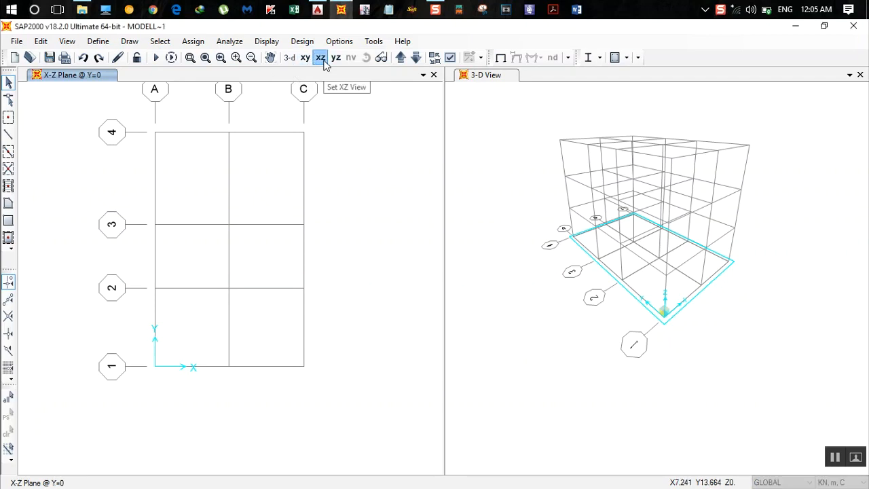
# Show the X-Z elevation at Y=0 in place of the plan view.
pyautogui.click(319, 58)
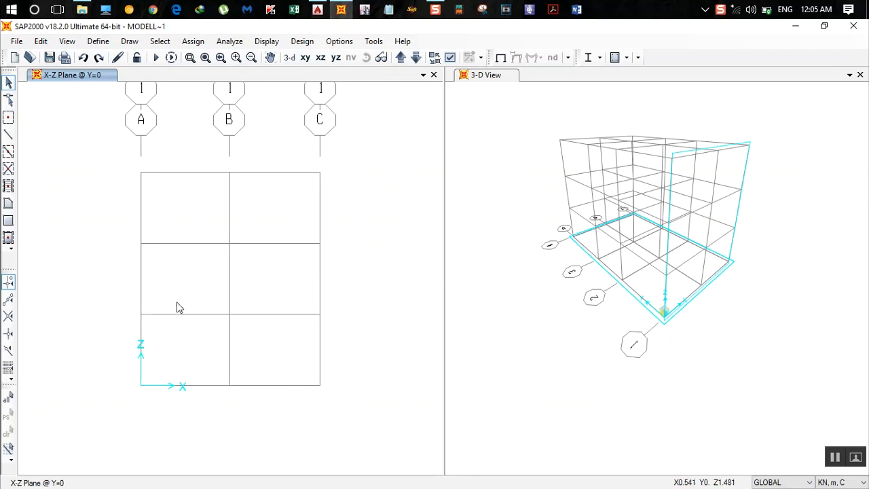
# Switch to AutoCAD to examine section X-X and the columns along grid line 1 of the floor plans, and return to SAP2000.
pyautogui.click(318, 9)
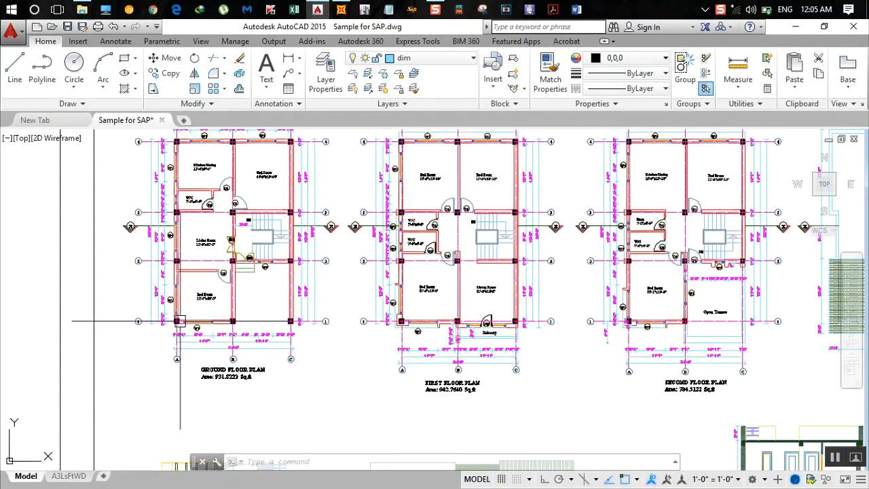
pyautogui.scroll(-3, 396, 303)
pyautogui.moveTo(465, 352); pyautogui.dragTo(415, 278, button='middle')
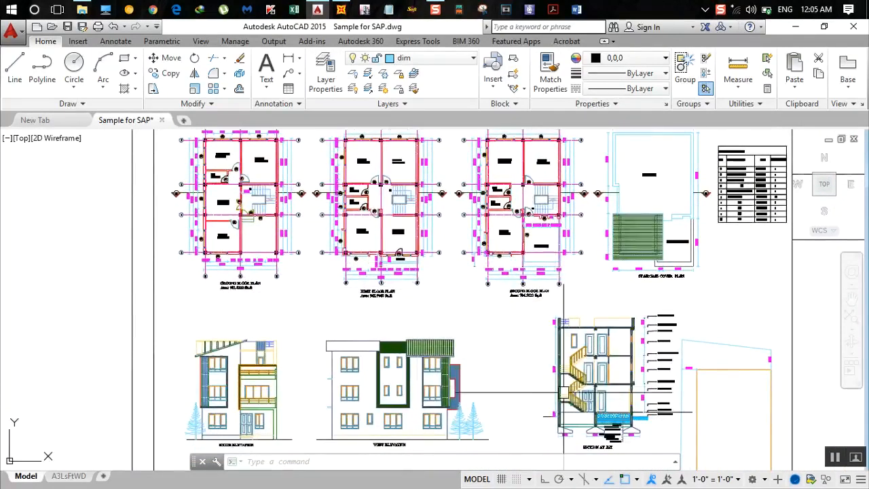
pyautogui.scroll(3, 566, 407)
pyautogui.moveTo(566, 408); pyautogui.dragTo(529, 349, button='middle')
pyautogui.scroll(2, 537, 363)
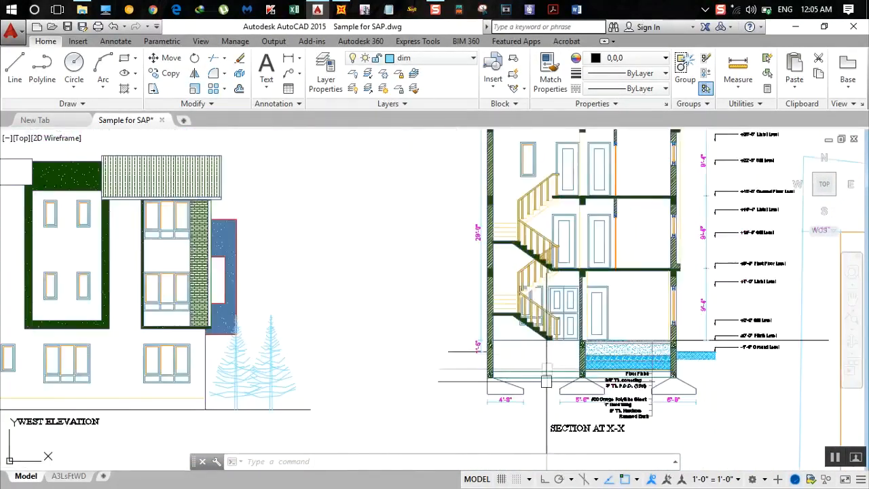
pyautogui.scroll(-2, 384, 296)
pyautogui.moveTo(368, 307); pyautogui.dragTo(379, 356, button='middle')
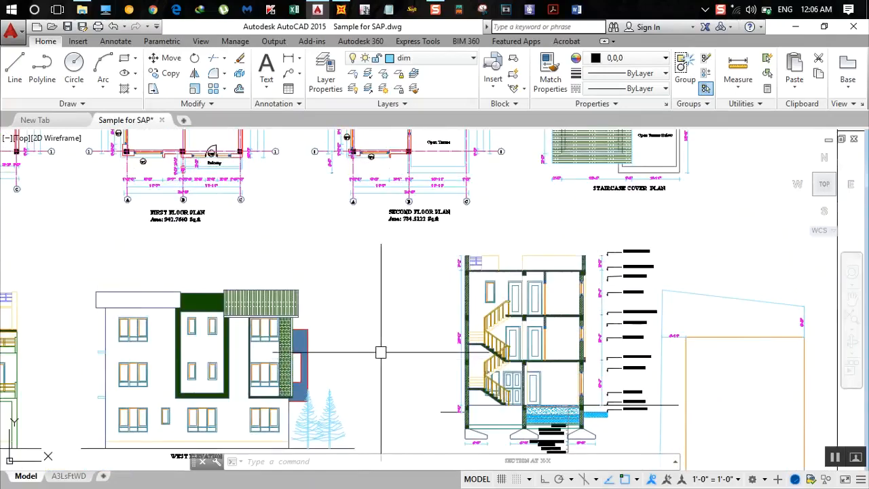
pyautogui.scroll(-3, 367, 319)
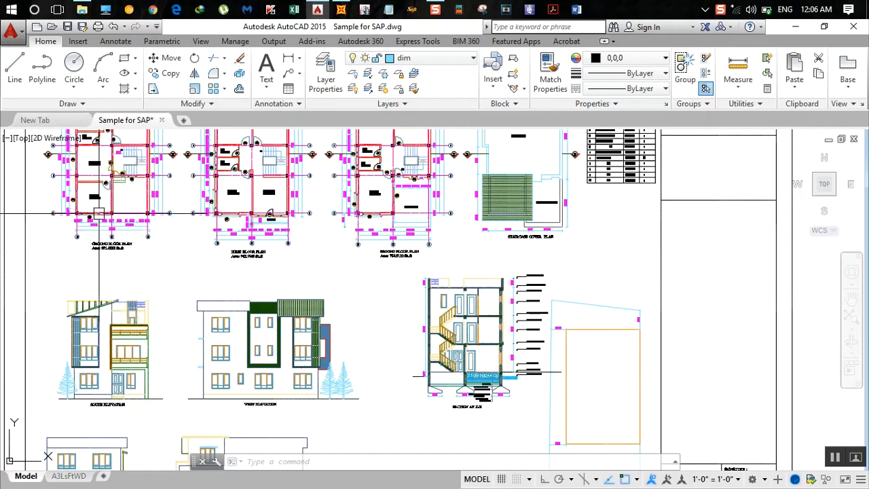
pyautogui.scroll(2, 81, 216)
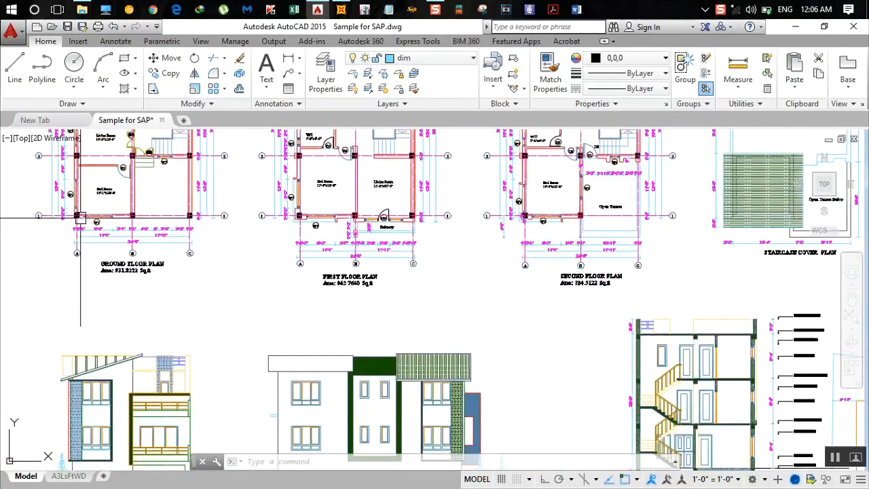
pyautogui.scroll(2, 81, 216)
pyautogui.scroll(-2, 82, 216)
pyautogui.scroll(2, 80, 216)
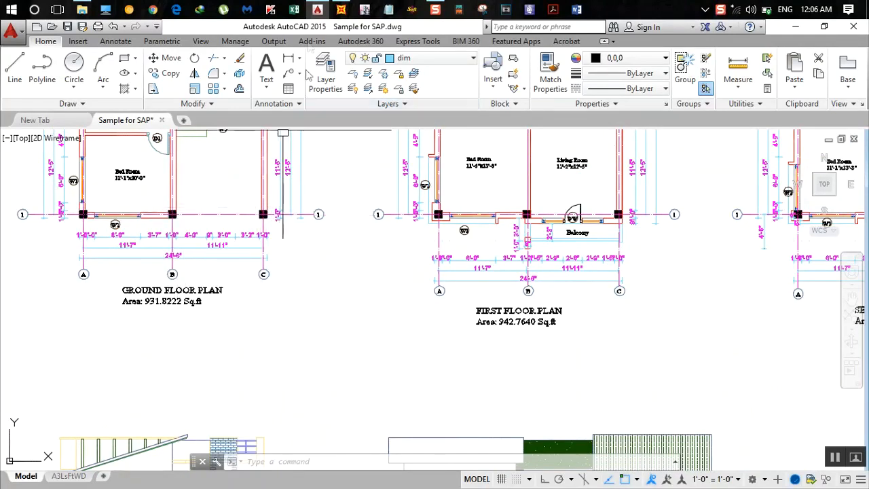
pyautogui.click(341, 8)
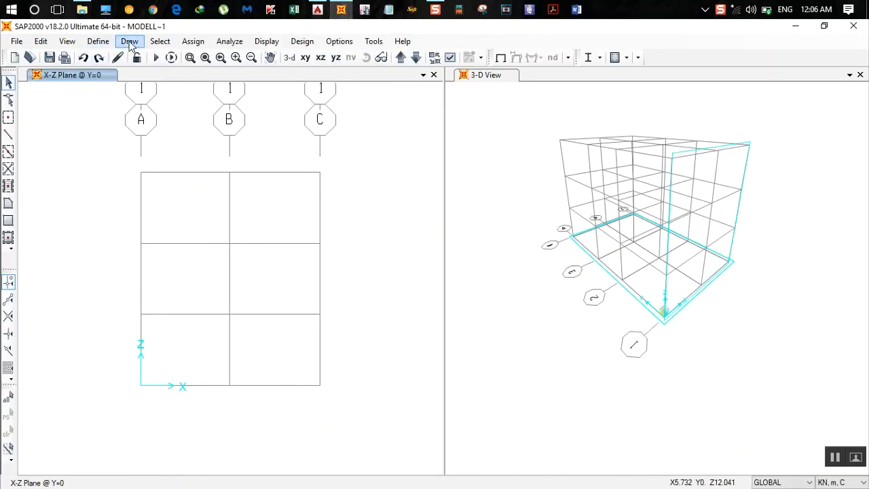
# Draw straight frames with the Column section at grids A, B and C, from the base to the first storey level.
pyautogui.click(130, 41)
pyautogui.click(131, 43)
pyautogui.click(131, 42)
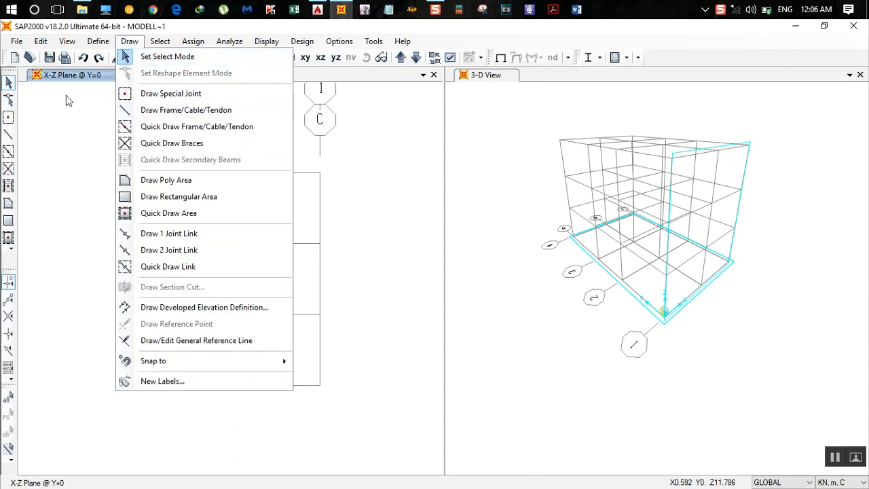
pyautogui.click(9, 135)
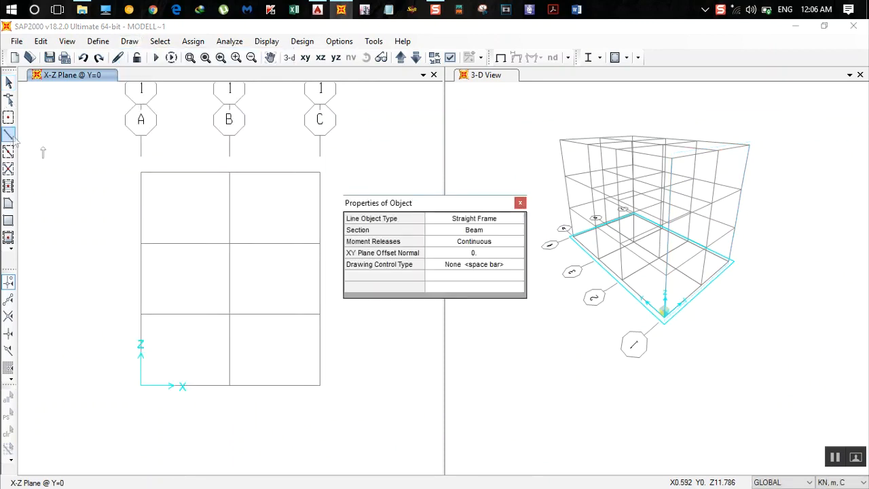
pyautogui.click(494, 233)
pyautogui.click(494, 234)
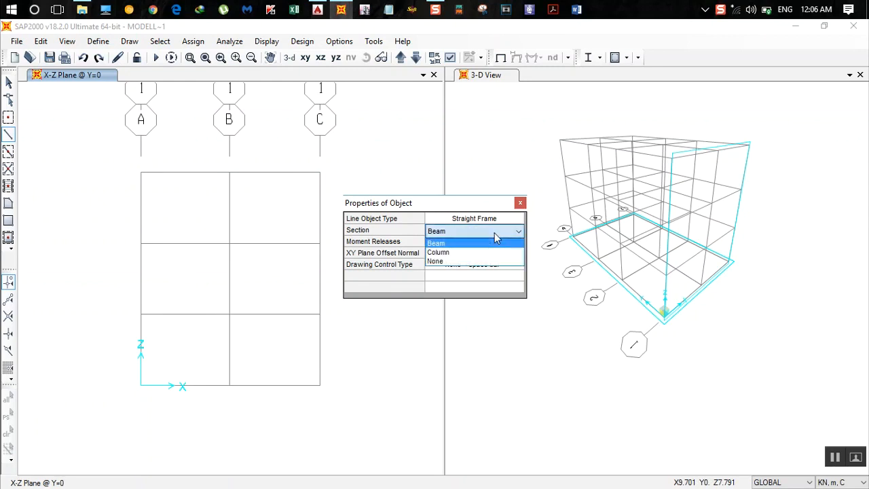
pyautogui.click(477, 252)
pyautogui.moveTo(434, 206); pyautogui.dragTo(524, 205)
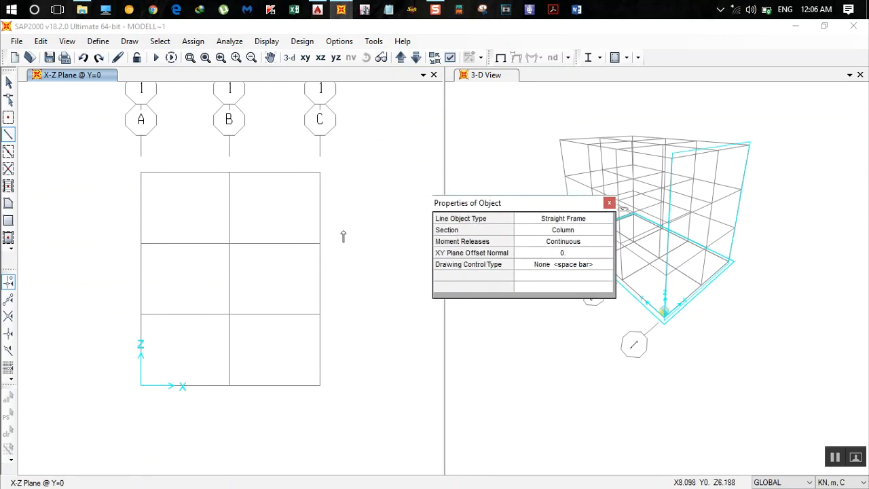
pyautogui.click(141, 385)
pyautogui.doubleClick(141, 315)
pyautogui.click(229, 385)
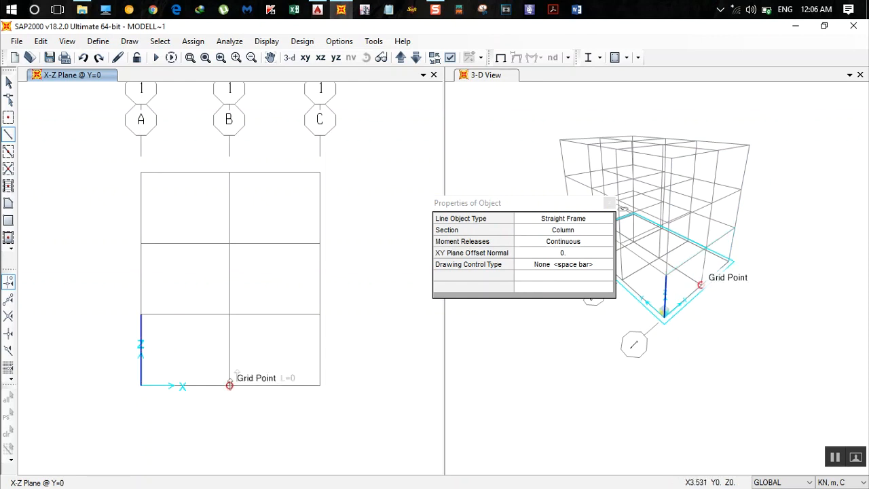
pyautogui.click(230, 315)
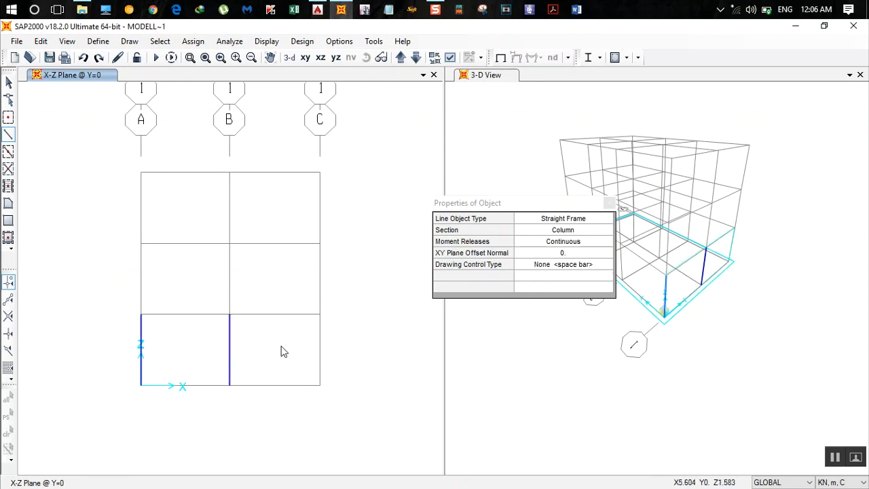
pyautogui.click(320, 385)
pyautogui.doubleClick(319, 314)
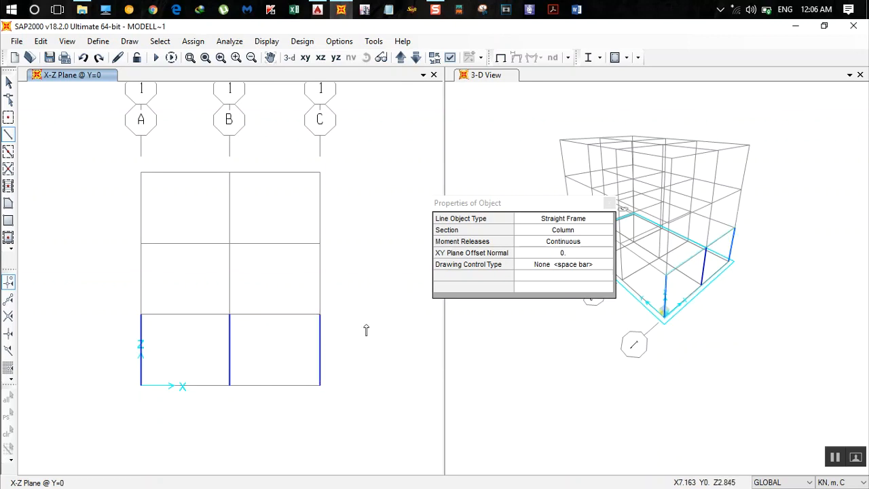
pyautogui.click(610, 203)
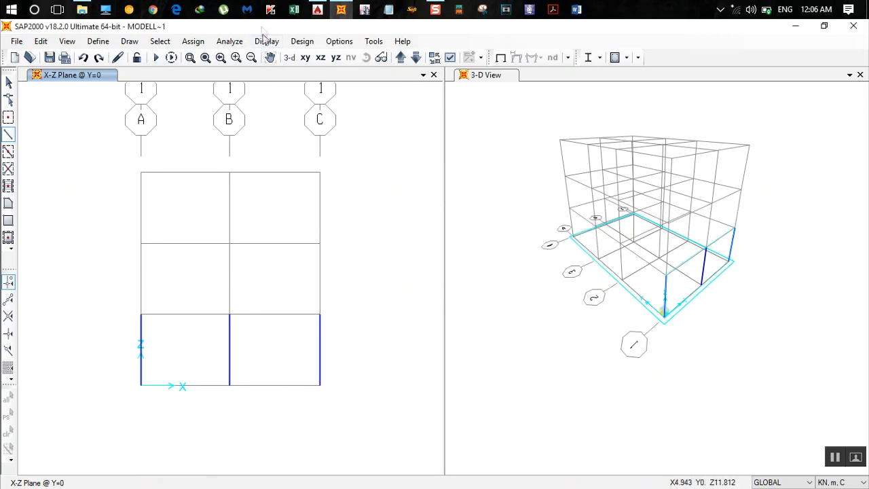
# Switch to AutoCAD to examine the columns on the floor plans, return to SAP2000 and leave the frame drawing command.
pyautogui.click(317, 9)
pyautogui.scroll(-2, 162, 258)
pyautogui.moveTo(161, 258); pyautogui.dragTo(213, 347, button='middle')
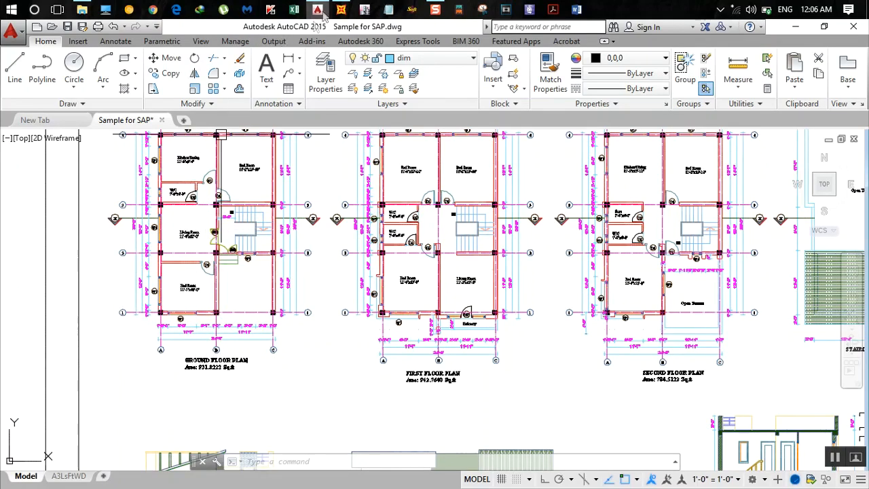
pyautogui.click(341, 9)
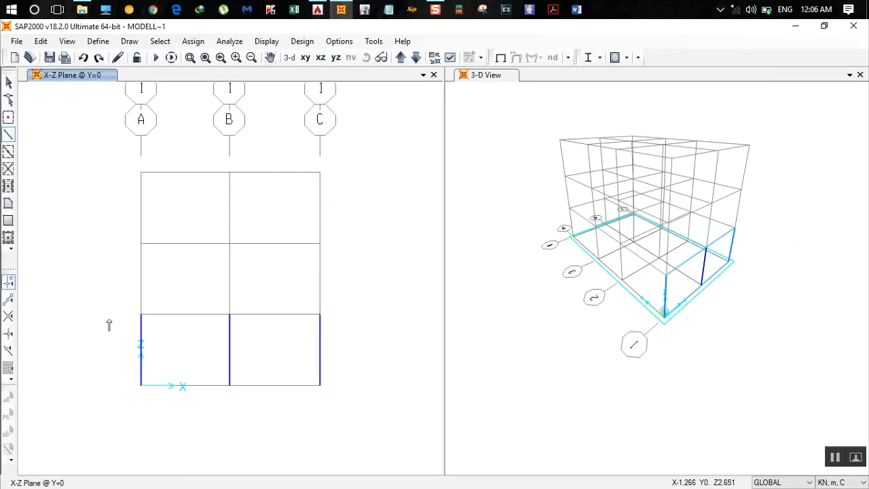
pyautogui.press('Escape')
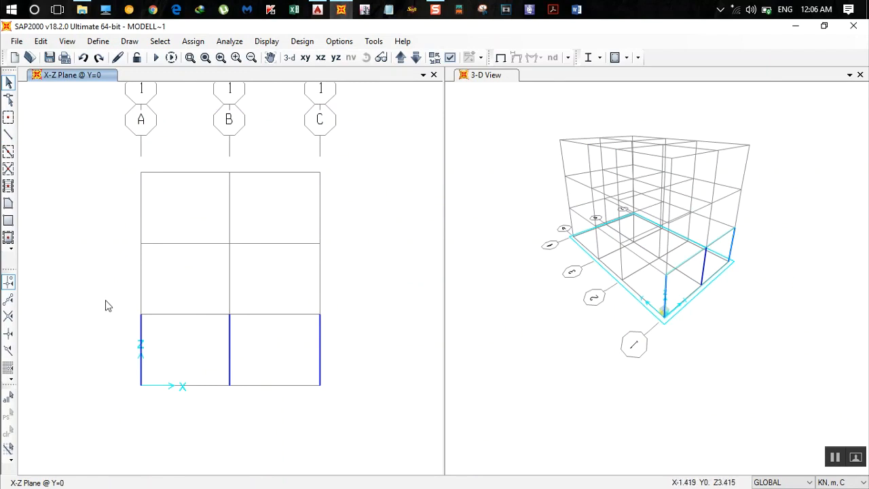
# Select the three first-storey columns along grid line 1 and open the Replicate settings for linear copies.
pyautogui.moveTo(100, 287); pyautogui.dragTo(375, 453)
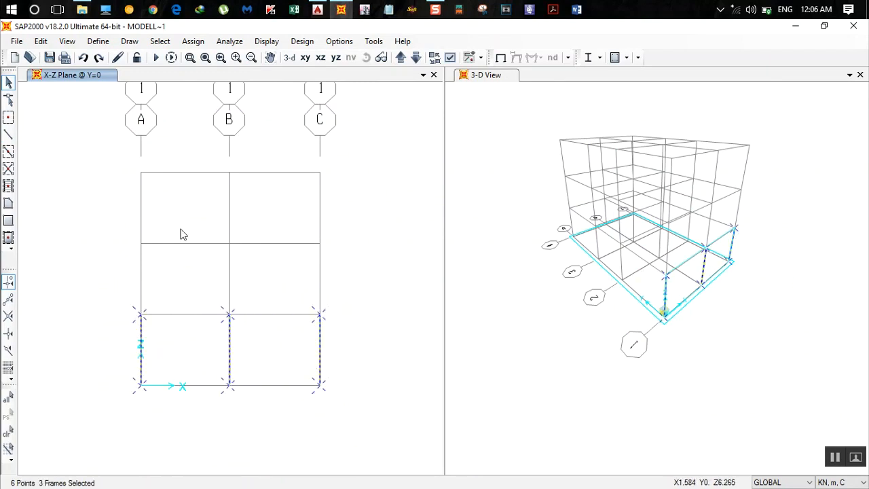
pyautogui.click(42, 42)
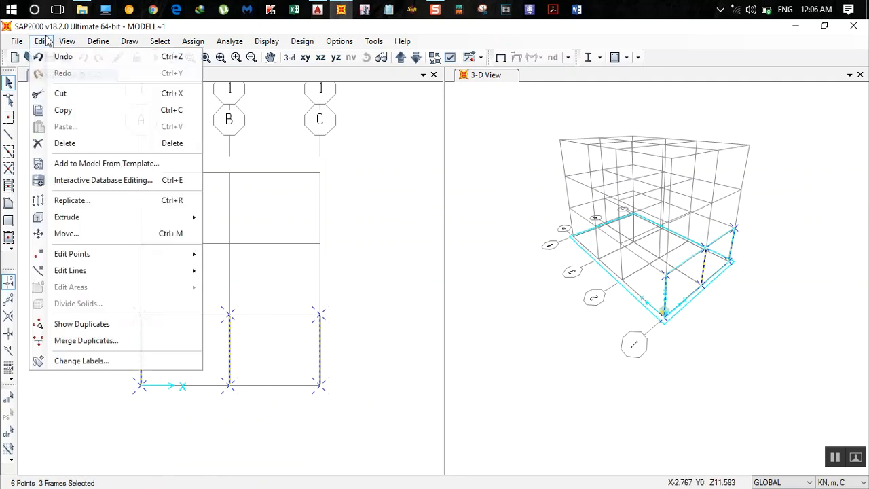
pyautogui.click(117, 204)
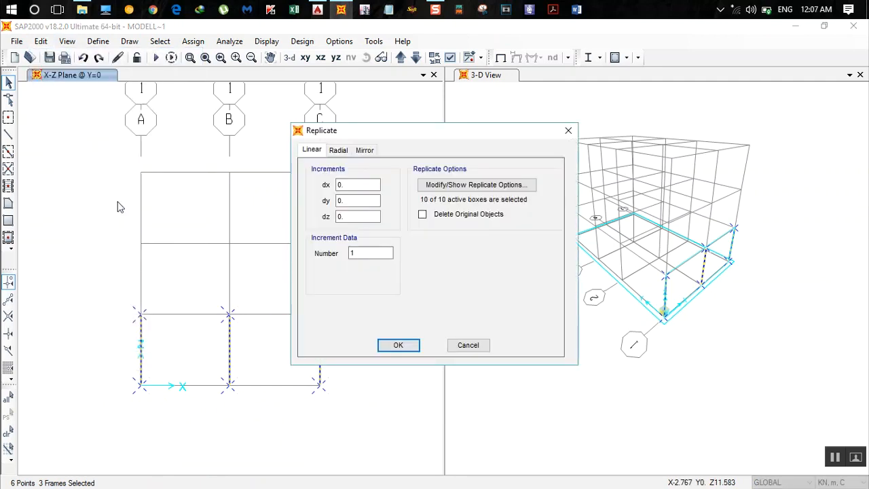
pyautogui.moveTo(340, 131); pyautogui.dragTo(387, 117)
pyautogui.click(408, 185)
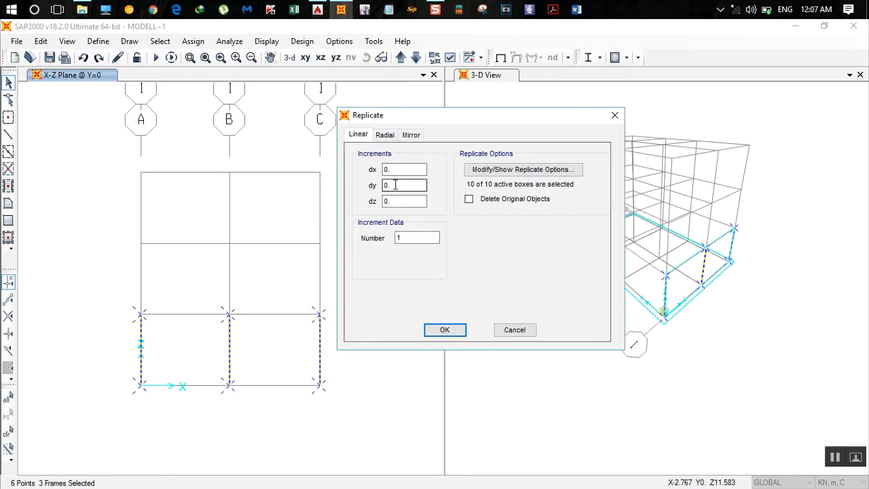
# Switch to AutoCAD to check the spacing between grid lines 1 and 2 on the ground floor plan, and return to SAP2000.
pyautogui.click(318, 9)
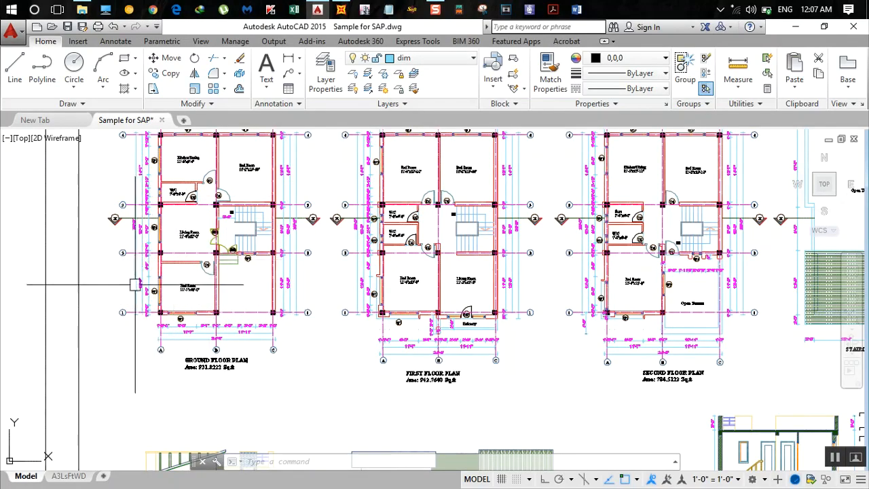
pyautogui.scroll(5, 138, 292)
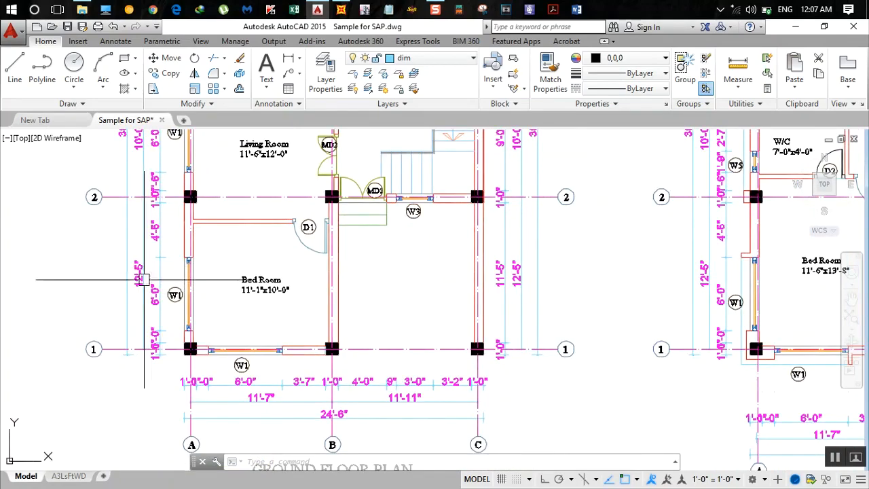
pyautogui.click(341, 9)
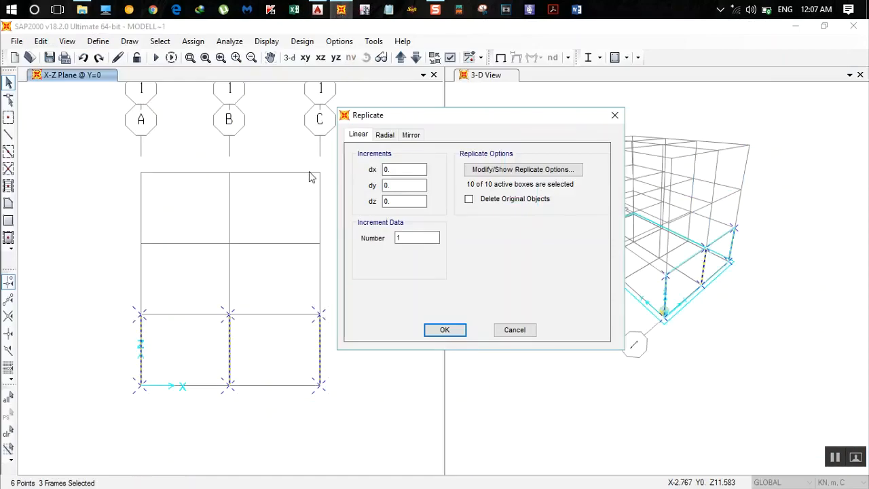
# Cancel the open replication and change the model units to Kip, ft, F.
pyautogui.moveTo(399, 186); pyautogui.dragTo(330, 184)
pyautogui.click(514, 330)
pyautogui.click(841, 482)
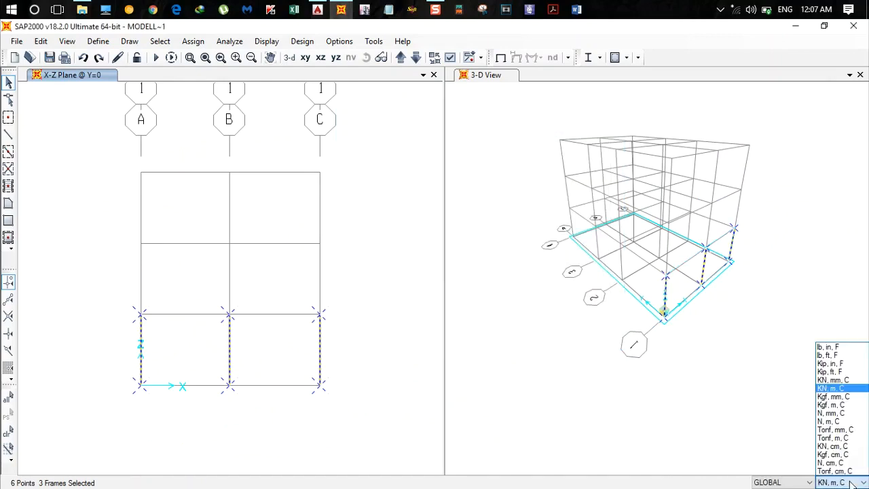
pyautogui.click(842, 374)
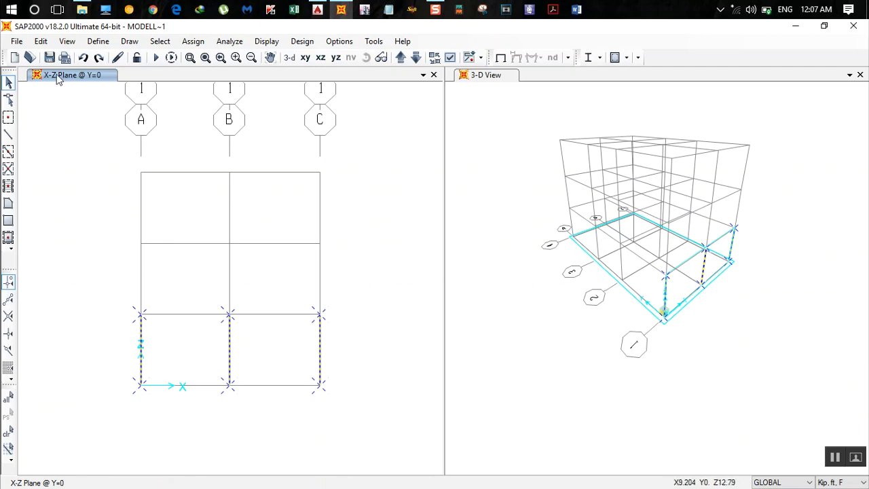
# Replicate the selected grid line 1 columns once with a dy increment of 12+5/12 ft.
pyautogui.click(41, 41)
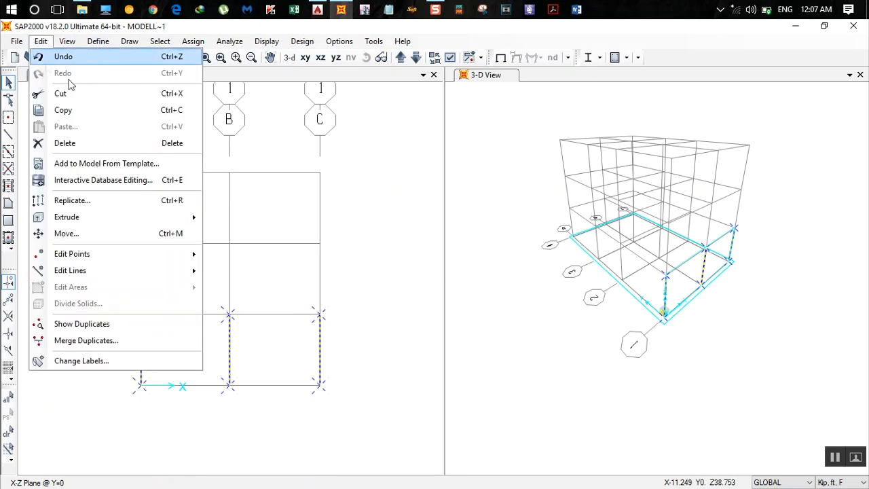
pyautogui.click(176, 203)
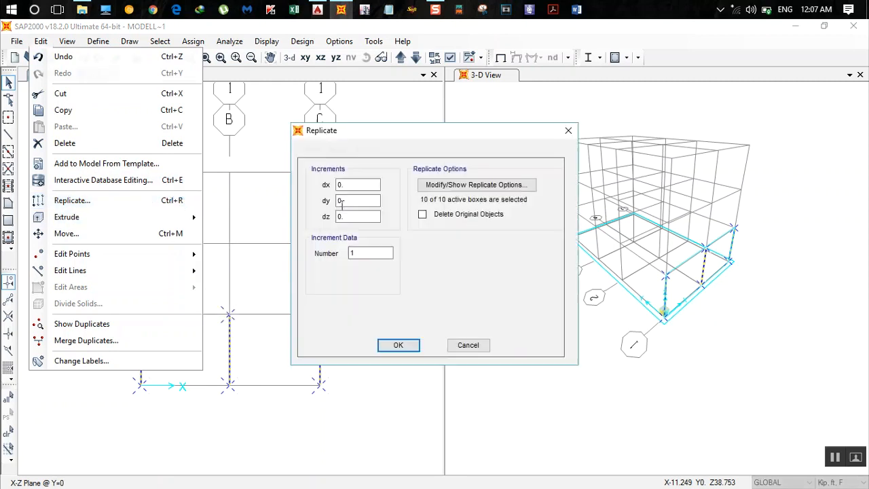
pyautogui.moveTo(354, 202); pyautogui.dragTo(250, 197)
pyautogui.write('12+5/12')
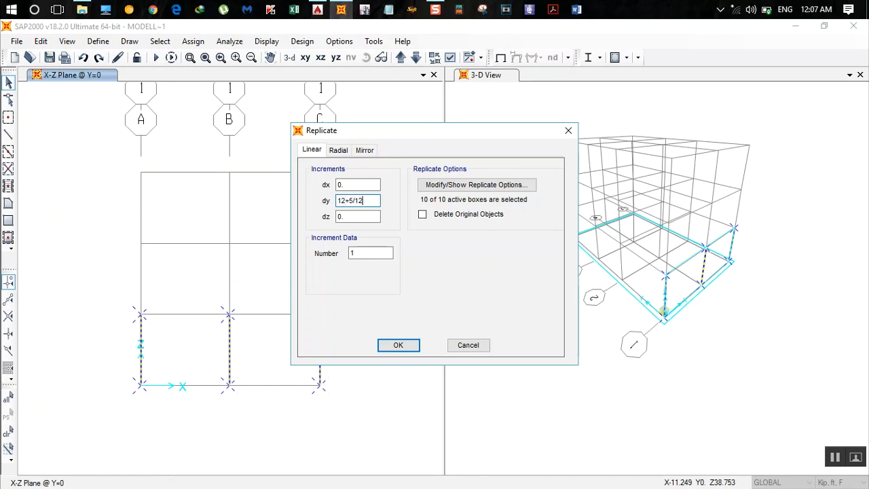
pyautogui.press('Return')
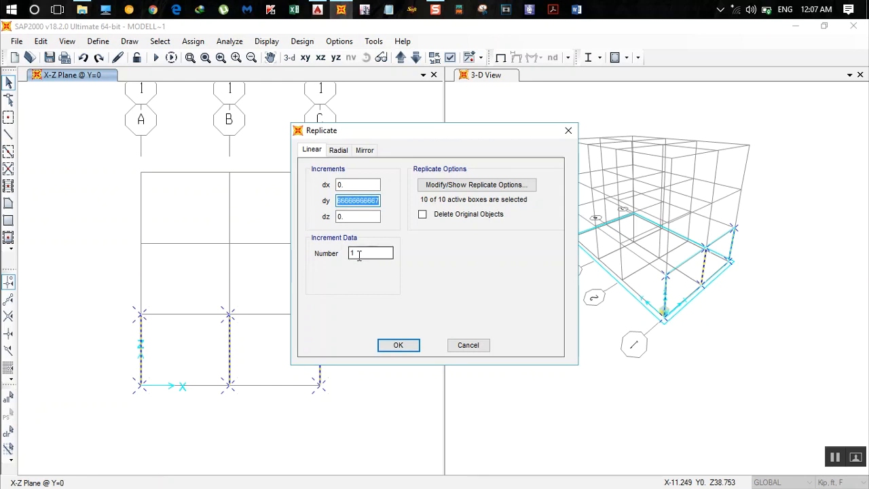
pyautogui.click(399, 345)
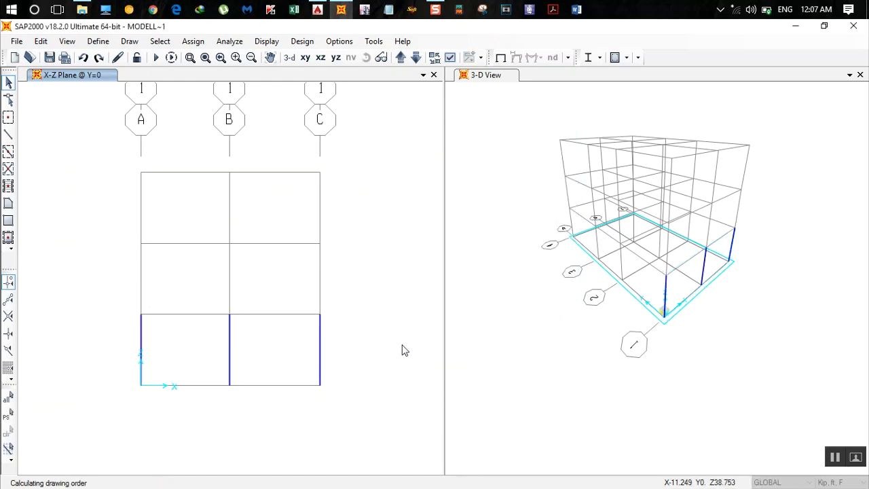
pyautogui.click(402, 350)
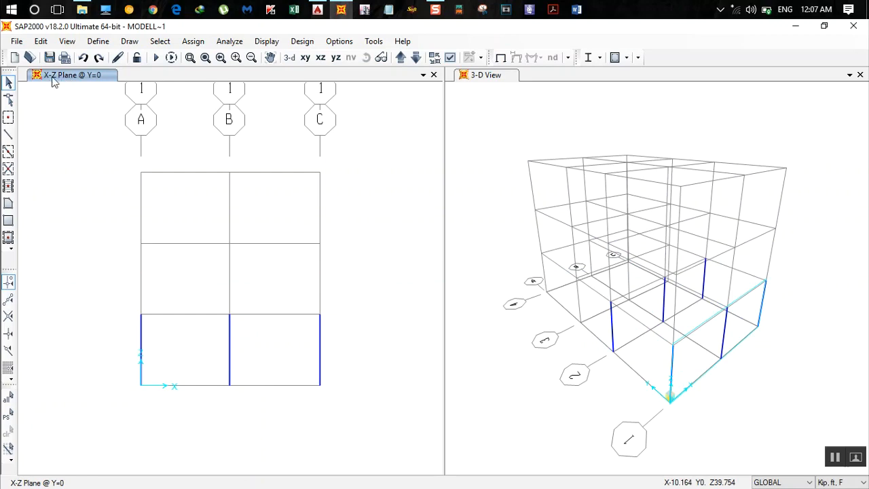
# Switch to AutoCAD to examine the remaining column grid lines on the floor plans, and return to SAP2000.
pyautogui.click(317, 9)
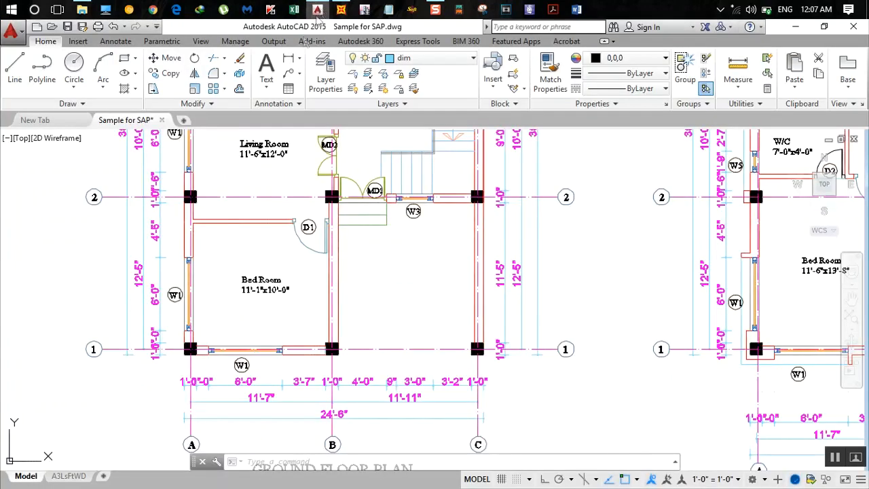
pyautogui.scroll(-4, 197, 340)
pyautogui.moveTo(211, 312); pyautogui.dragTo(215, 325, button='middle')
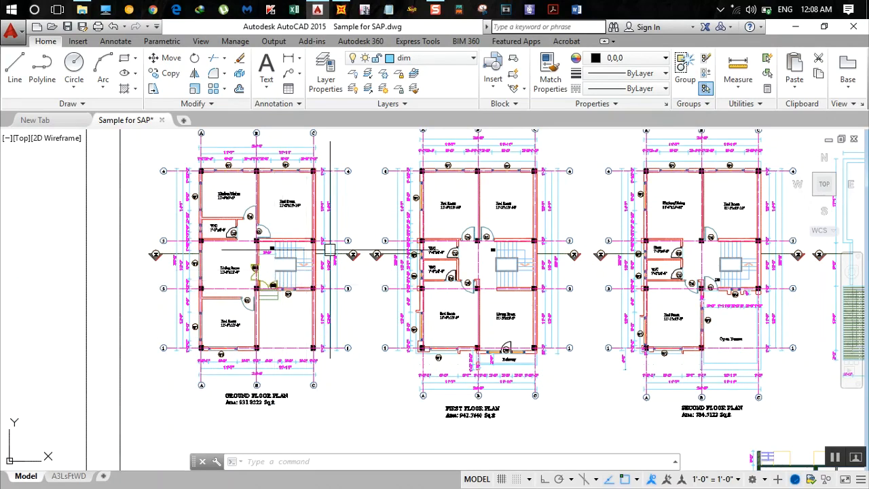
pyautogui.click(340, 9)
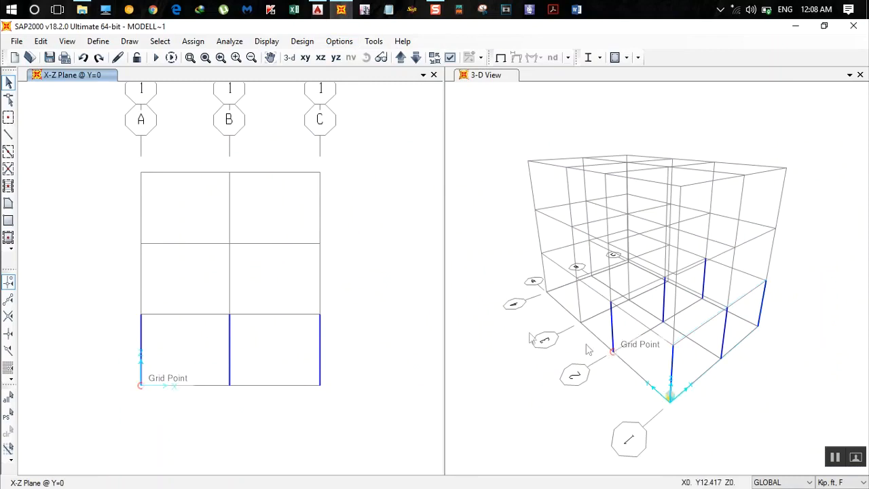
# Show the X-Z elevation at grid line 2 and replicate its three columns once with a dy increment of 10 ft.
pyautogui.click(401, 59)
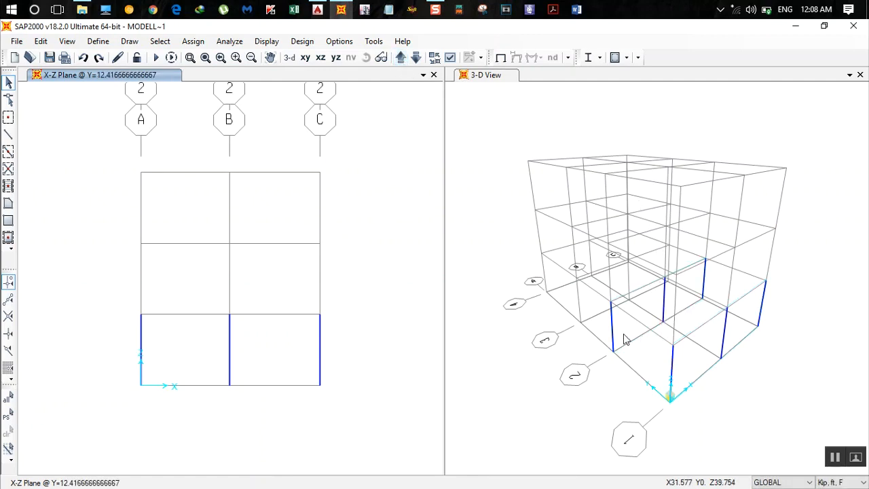
pyautogui.click(402, 58)
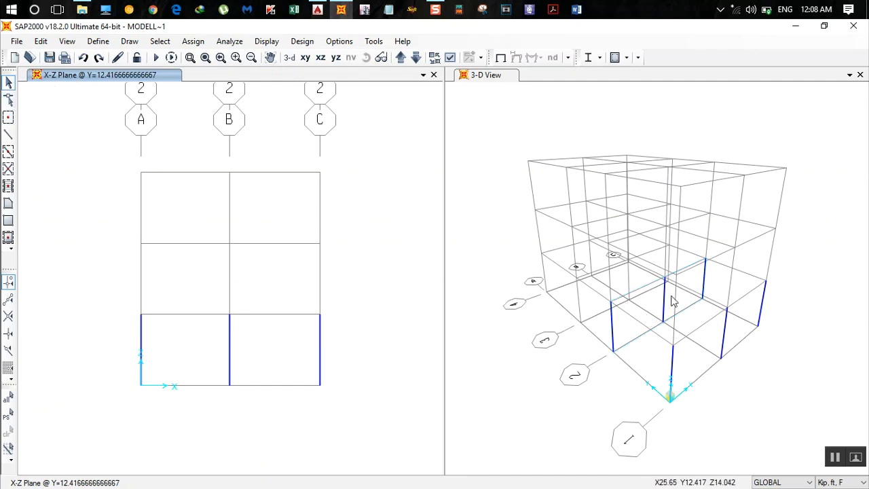
pyautogui.moveTo(348, 414); pyautogui.dragTo(126, 339)
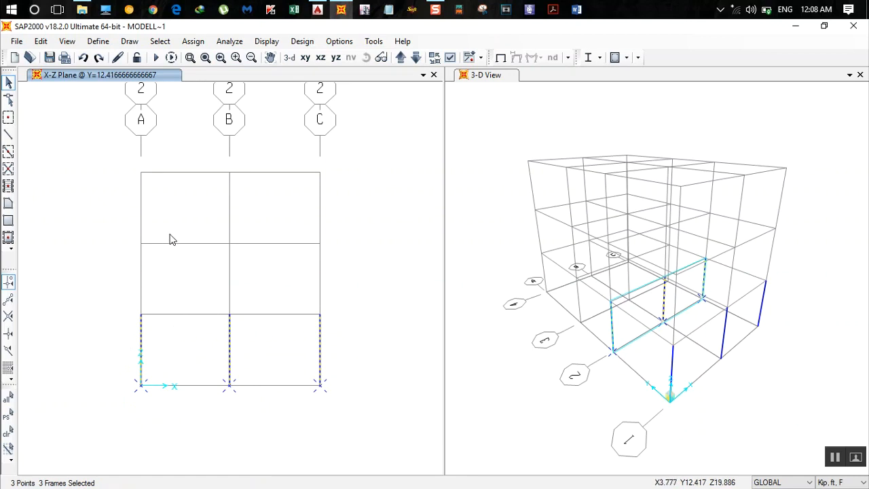
pyautogui.hotkey('ctrl', 'r')
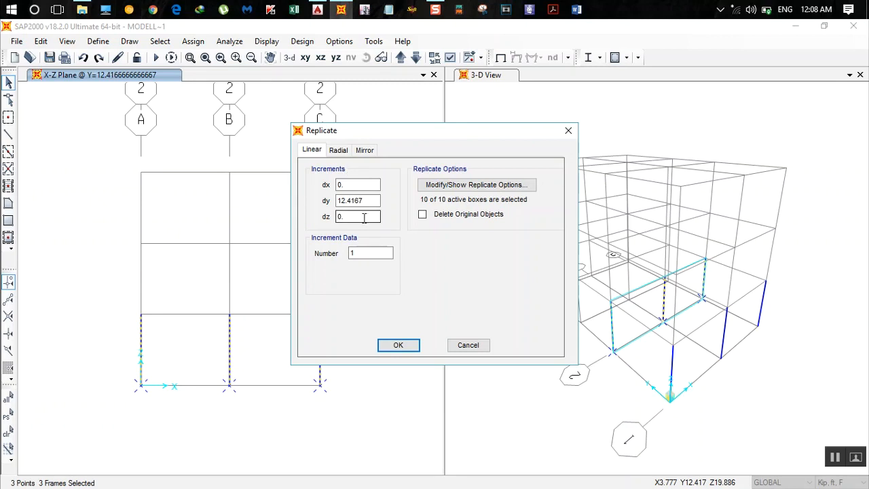
pyautogui.moveTo(372, 201); pyautogui.dragTo(208, 200)
pyautogui.write('1')
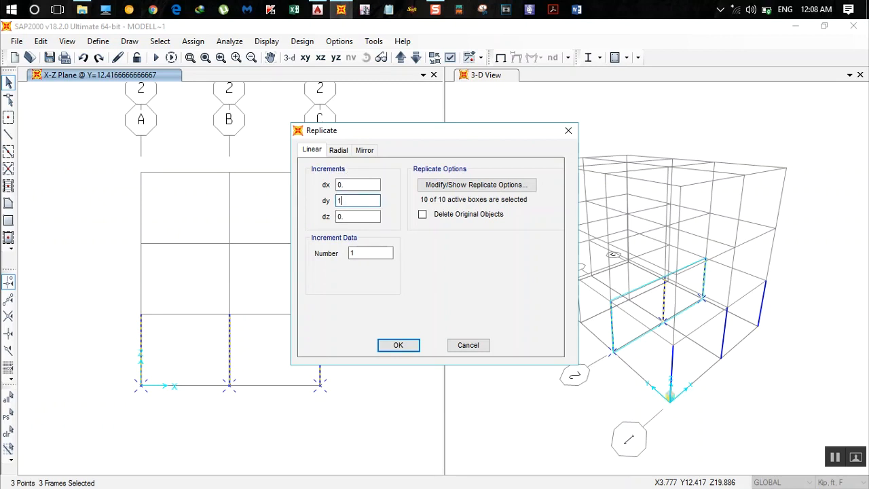
pyautogui.write('0')
pyautogui.click(399, 345)
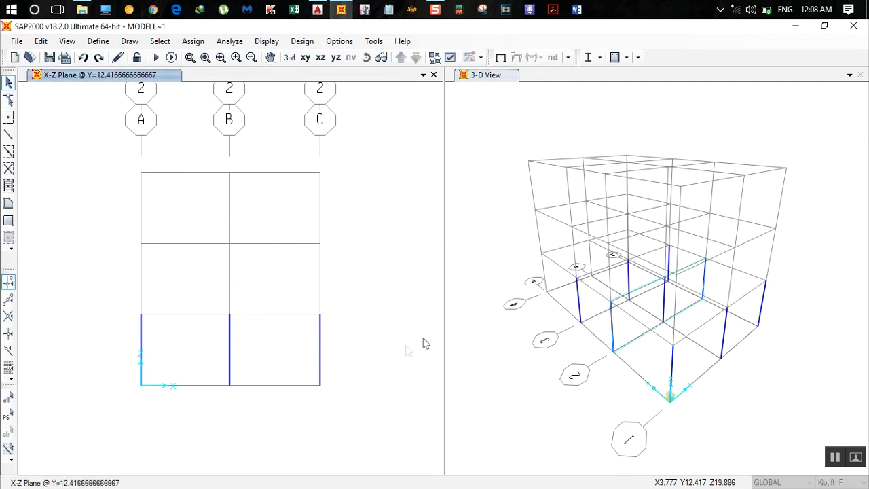
# Replicate the three grid line 3 columns once with a dy increment of 14+7/12 ft, checking the spacing to grid line 4 in AutoCAD.
pyautogui.click(400, 57)
pyautogui.moveTo(340, 443); pyautogui.dragTo(88, 285)
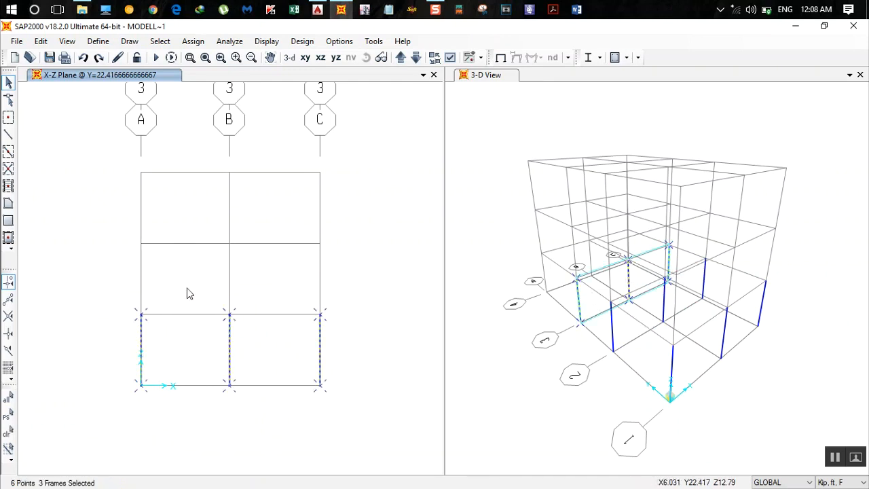
pyautogui.hotkey('ctrl', 'r')
pyautogui.doubleClick(366, 200)
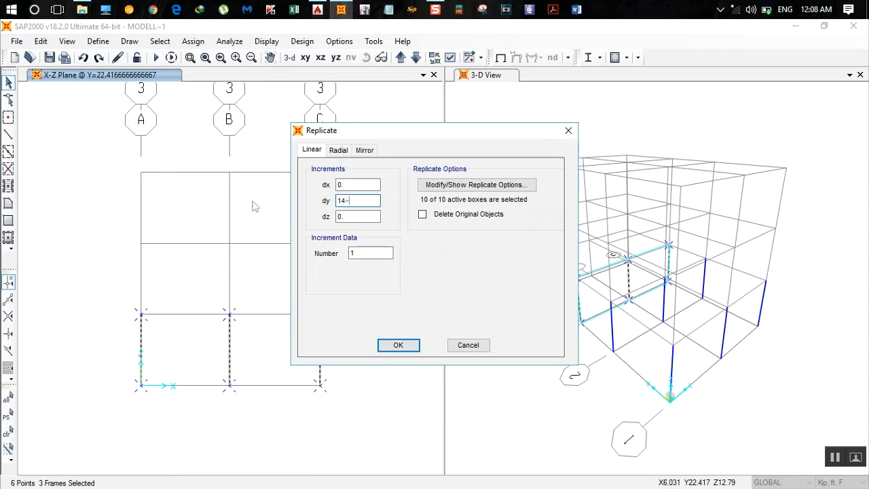
pyautogui.write('14+7/2')
pyautogui.click(317, 9)
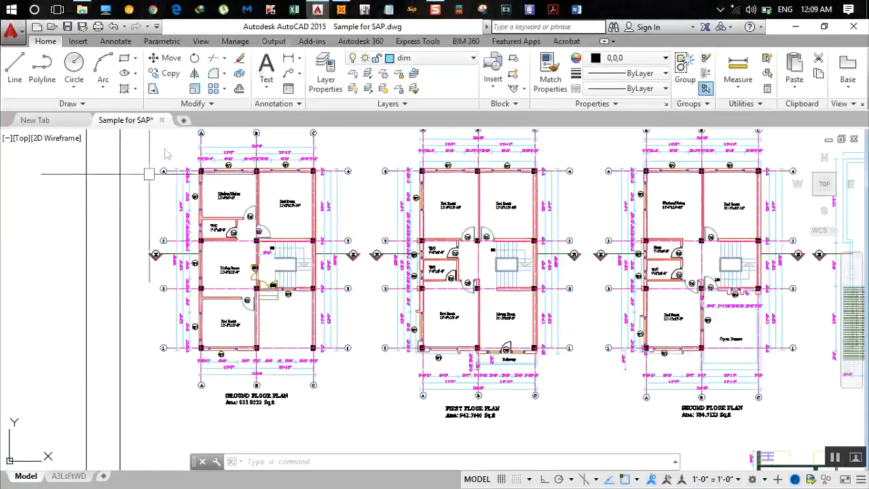
pyautogui.scroll(2, 157, 211)
pyautogui.scroll(2, 166, 204)
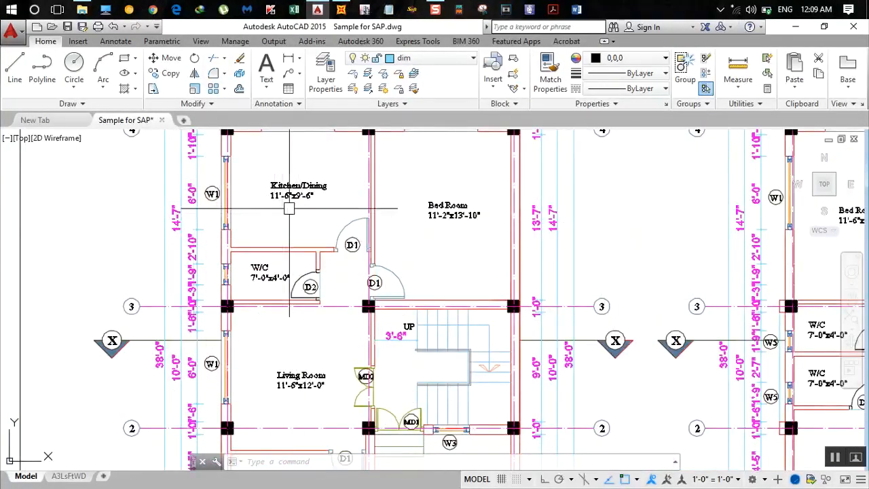
pyautogui.click(341, 9)
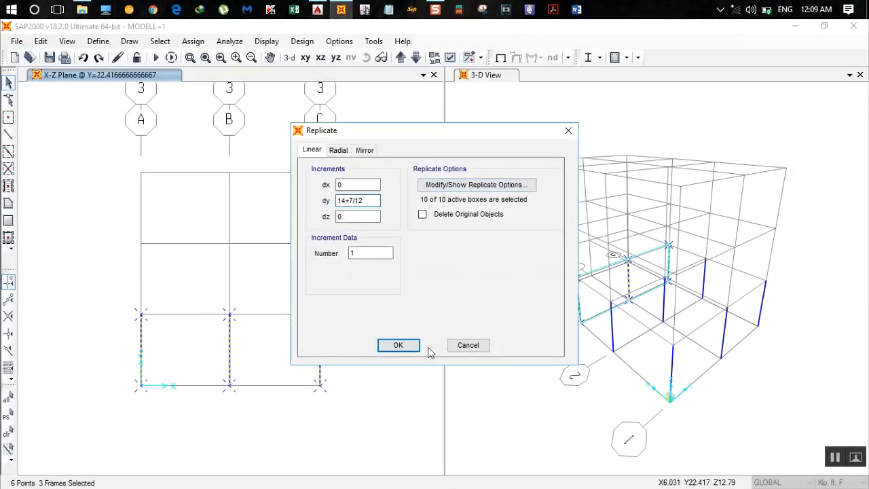
pyautogui.click(399, 346)
pyautogui.click(405, 351)
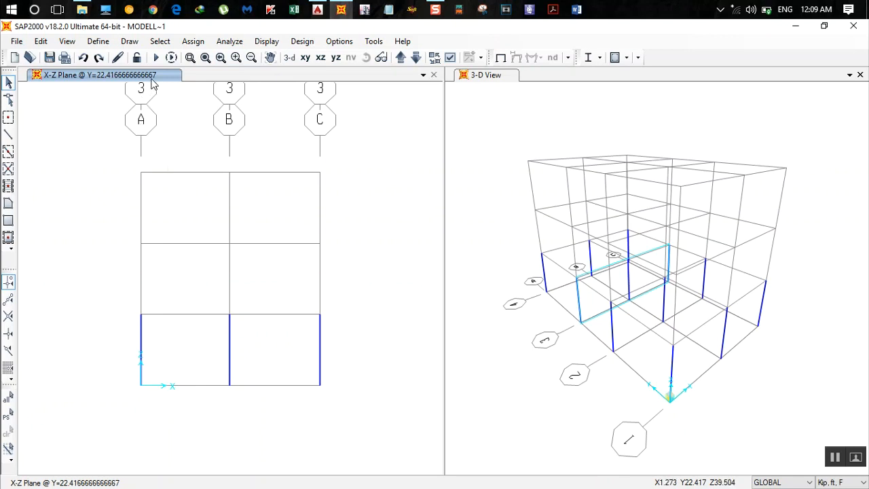
# Show the X-Y plan view at Z=0 in place of the X-Z elevation.
pyautogui.click(306, 60)
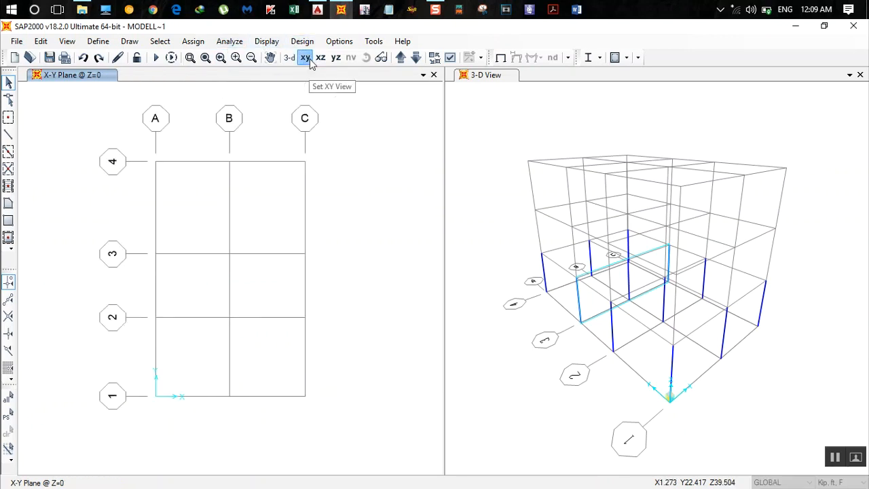
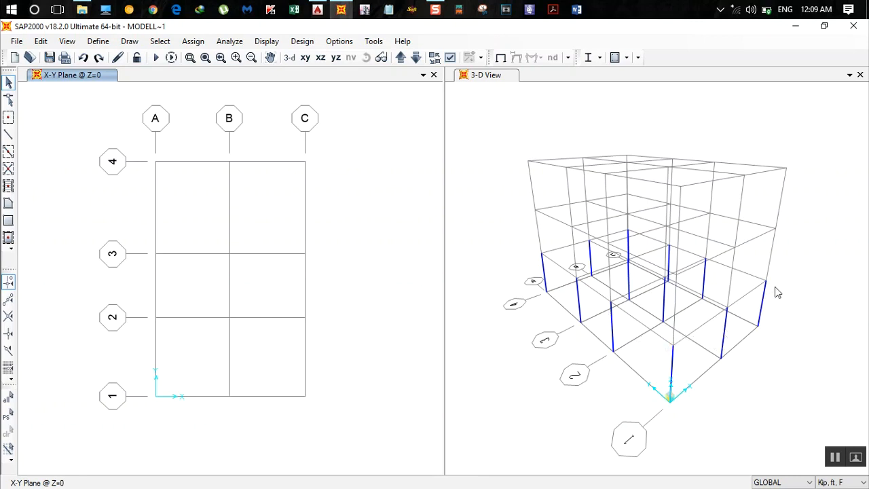
# On the Z=9.333 ft plan level, draw straight frames with the Beam section along grid line 4 from A through B to C.
pyautogui.click(401, 58)
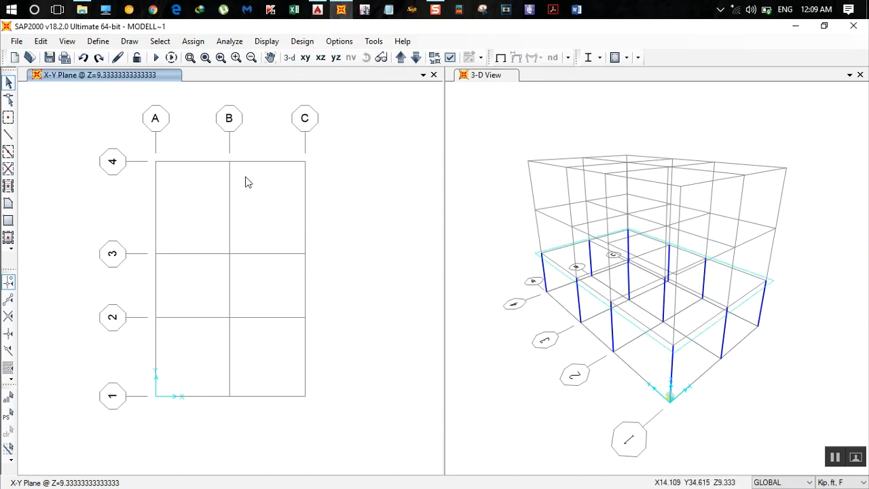
pyautogui.click(9, 135)
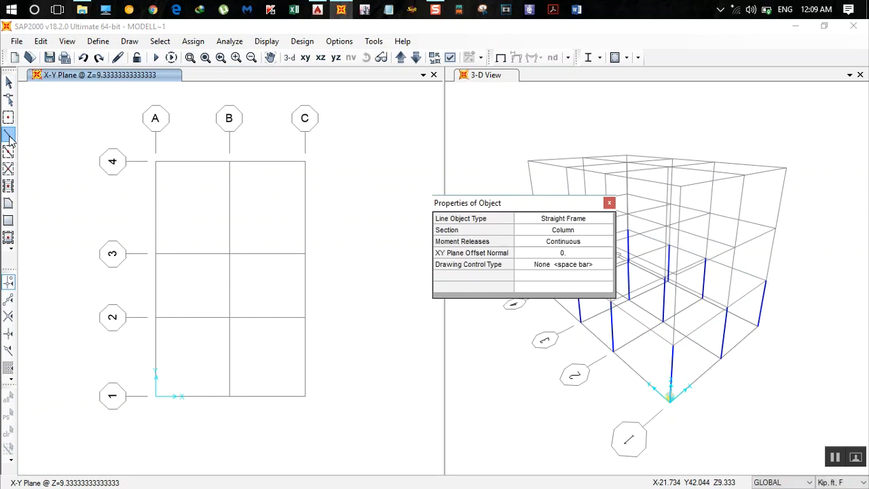
pyautogui.click(557, 232)
pyautogui.click(553, 231)
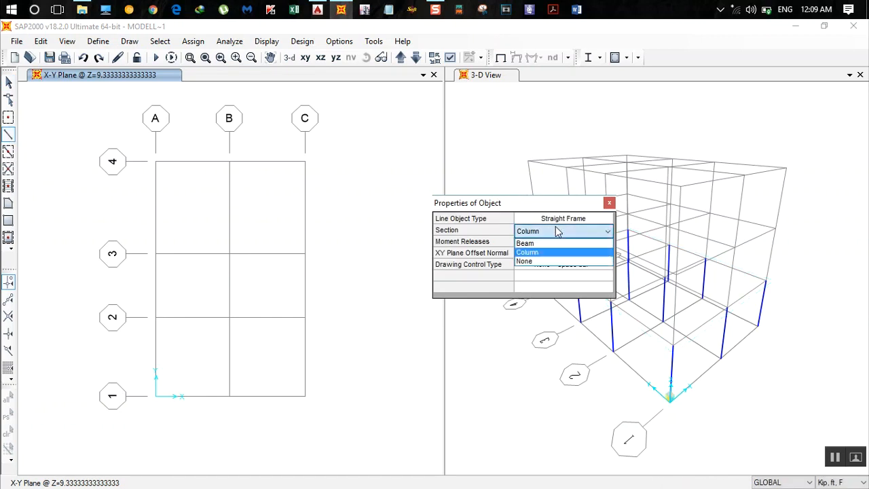
pyautogui.click(550, 242)
pyautogui.moveTo(566, 206); pyautogui.dragTo(645, 201)
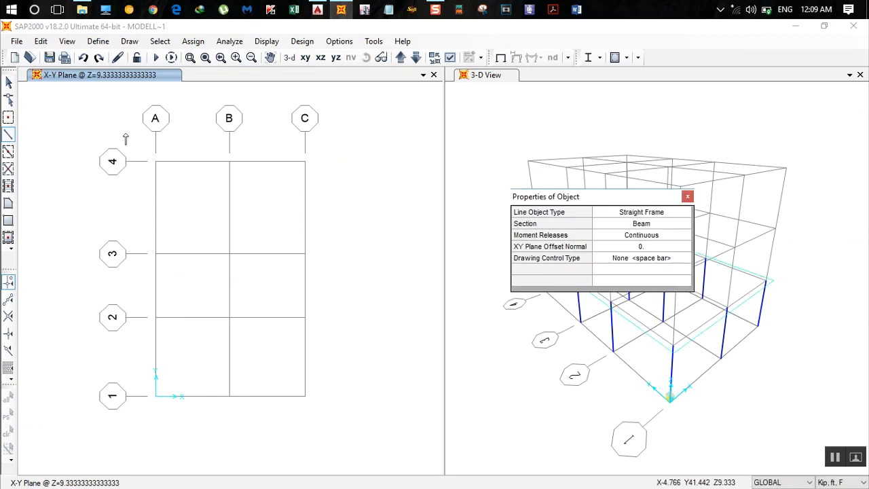
pyautogui.click(156, 161)
pyautogui.click(229, 161)
pyautogui.click(306, 161)
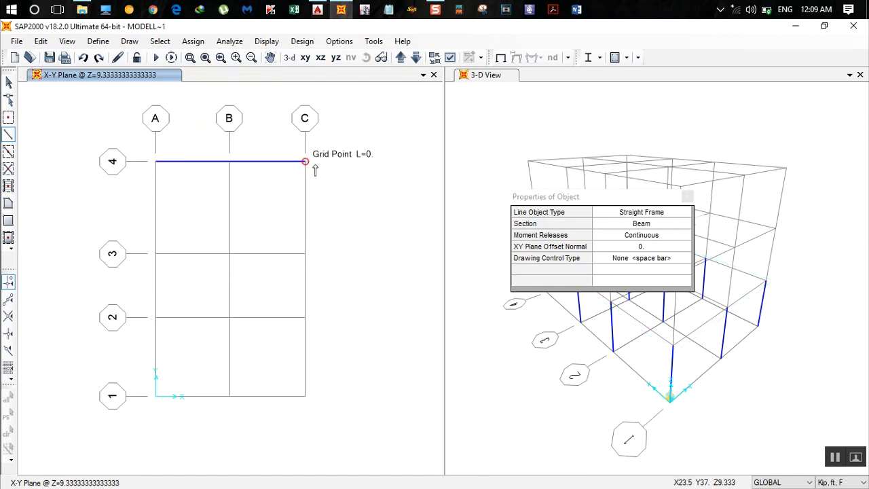
# Continue the perimeter beams grid point by grid point down line C, along line 1 and up line A to A-4.
pyautogui.click(305, 254)
pyautogui.click(306, 317)
pyautogui.click(306, 396)
pyautogui.click(230, 397)
pyautogui.click(155, 396)
pyautogui.click(156, 317)
pyautogui.click(155, 254)
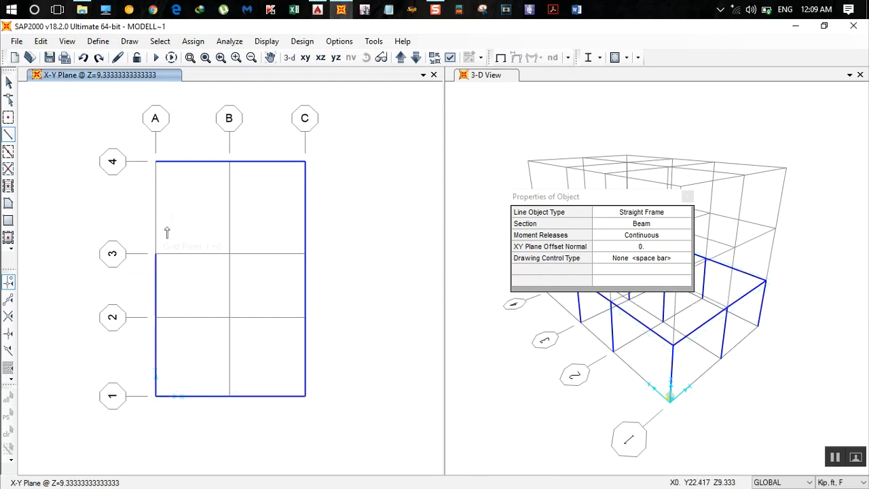
pyautogui.doubleClick(156, 161)
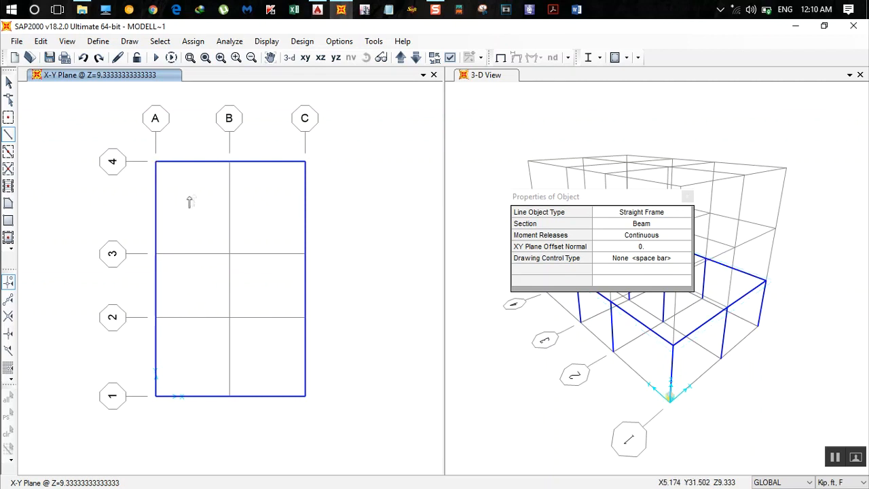
# Draw the interior beams along grid line B from line 4 through lines 3 and 2 to line 1.
pyautogui.click(229, 161)
pyautogui.click(229, 254)
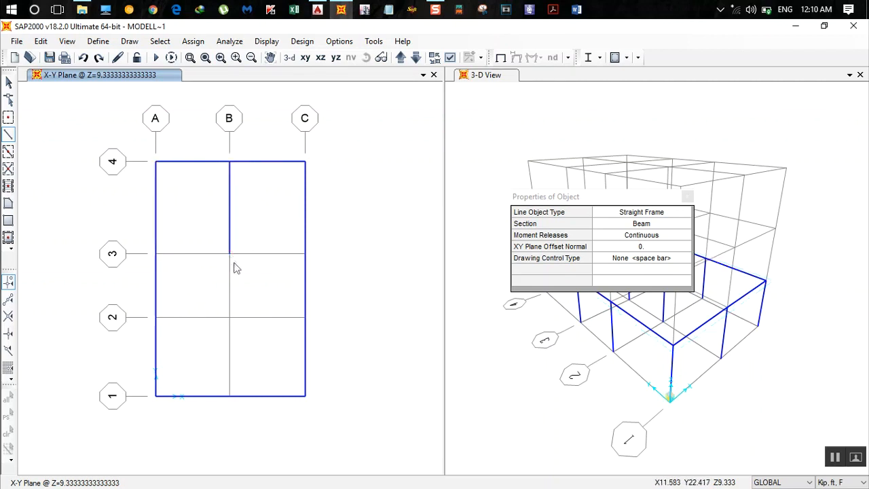
pyautogui.click(229, 317)
pyautogui.doubleClick(229, 396)
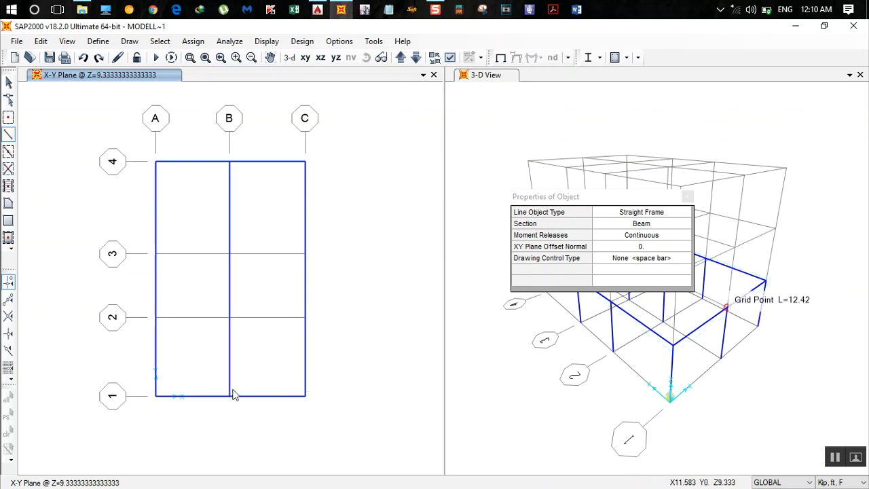
# Draw beams along grid lines 2 and 3 from A through B to C, and finish drawing frames.
pyautogui.click(156, 318)
pyautogui.click(229, 317)
pyautogui.doubleClick(305, 317)
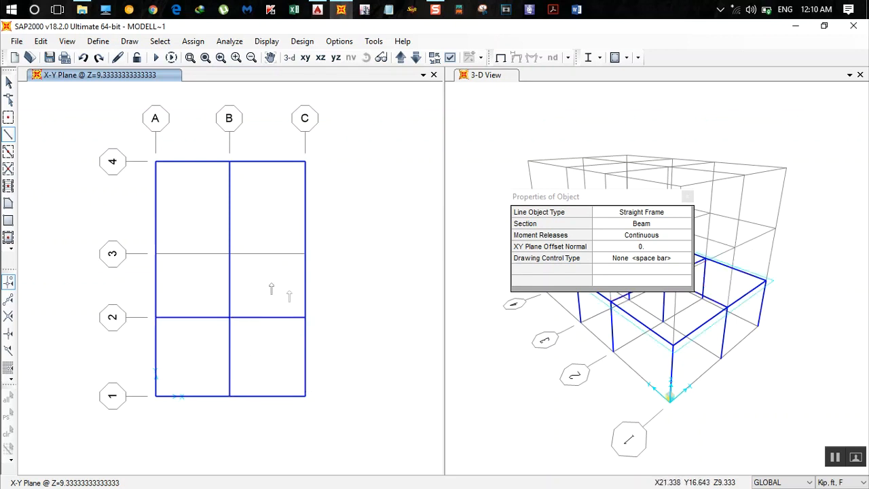
pyautogui.click(156, 254)
pyautogui.click(229, 254)
pyautogui.doubleClick(305, 254)
pyautogui.click(688, 197)
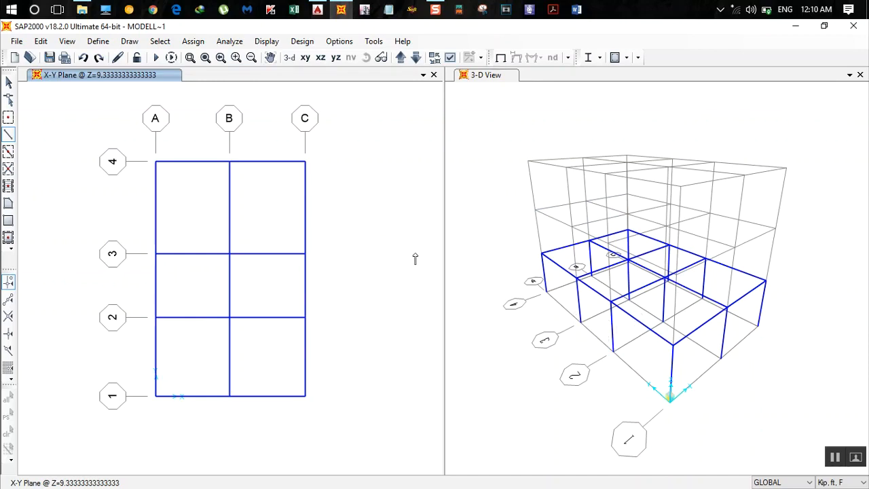
pyautogui.press('Escape')
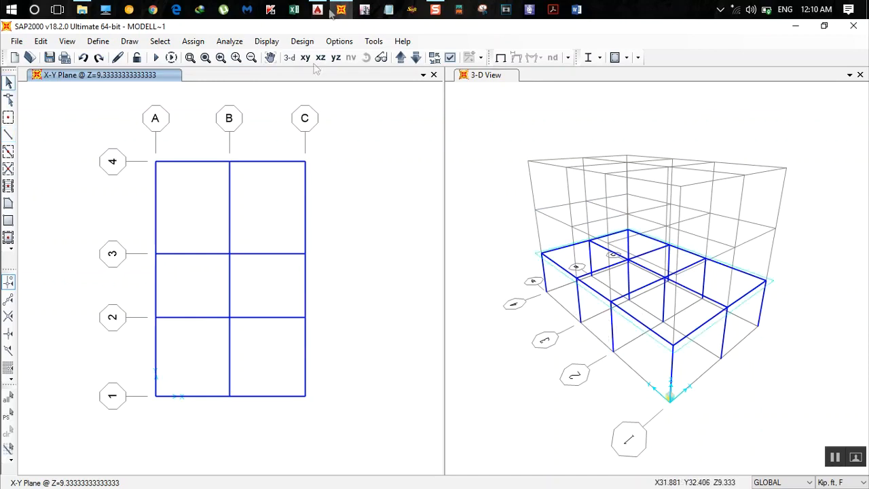
# Switch to AutoCAD to examine the staircase bay between grid lines 2 and 3 on the ground floor plan, and return to SAP2000.
pyautogui.click(317, 9)
pyautogui.scroll(-3, 355, 224)
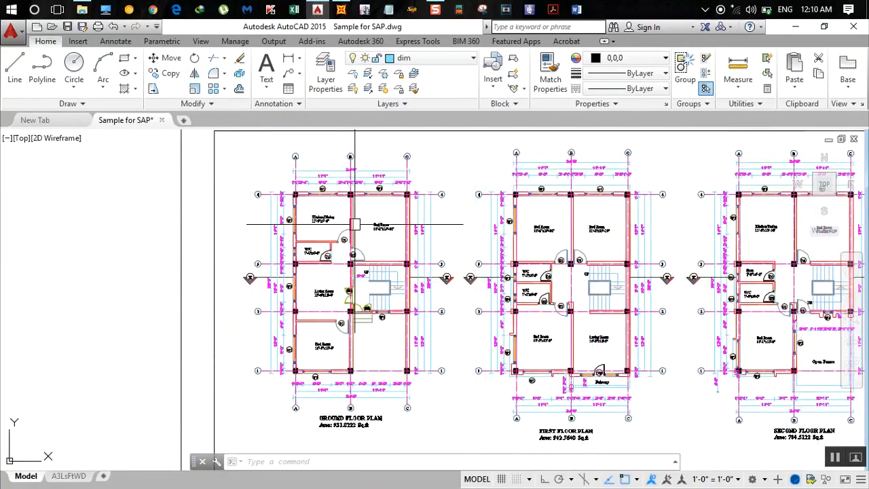
pyautogui.scroll(2, 317, 226)
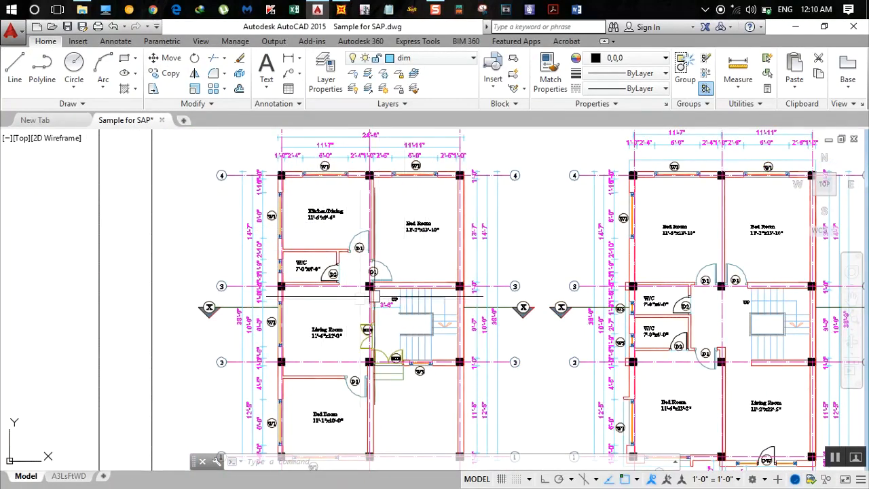
pyautogui.scroll(2, 422, 324)
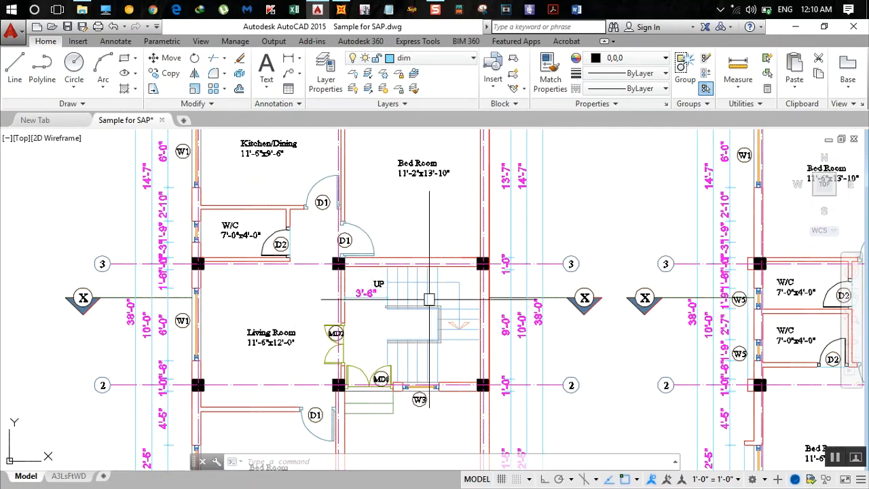
pyautogui.click(339, 9)
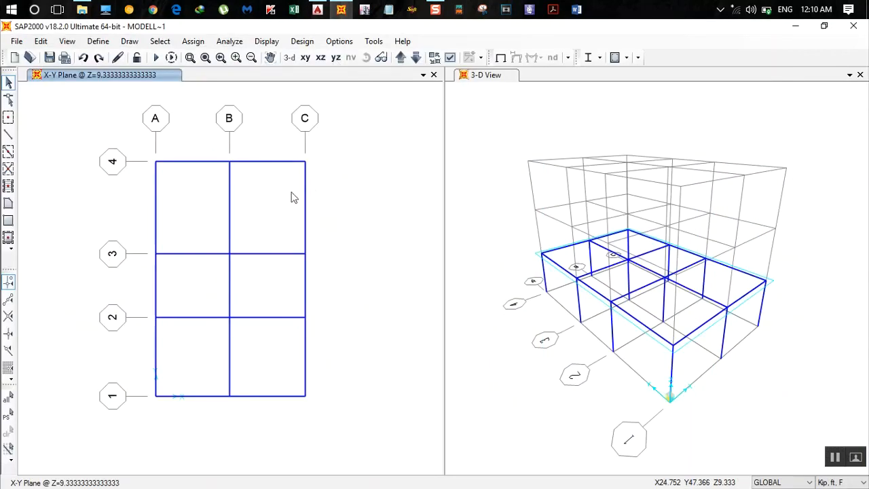
# Draw rectangular Slab 130 areas in bays A-B and B-C between grid lines 3 and 4.
pyautogui.click(8, 221)
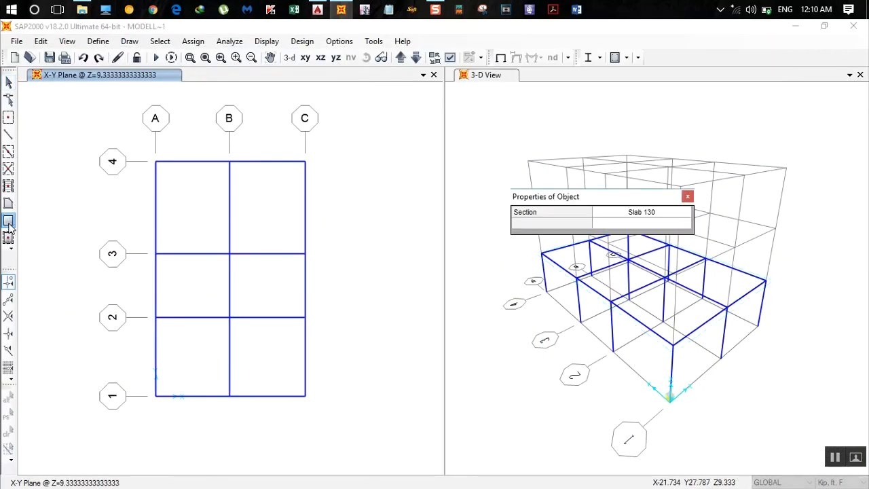
pyautogui.click(155, 163)
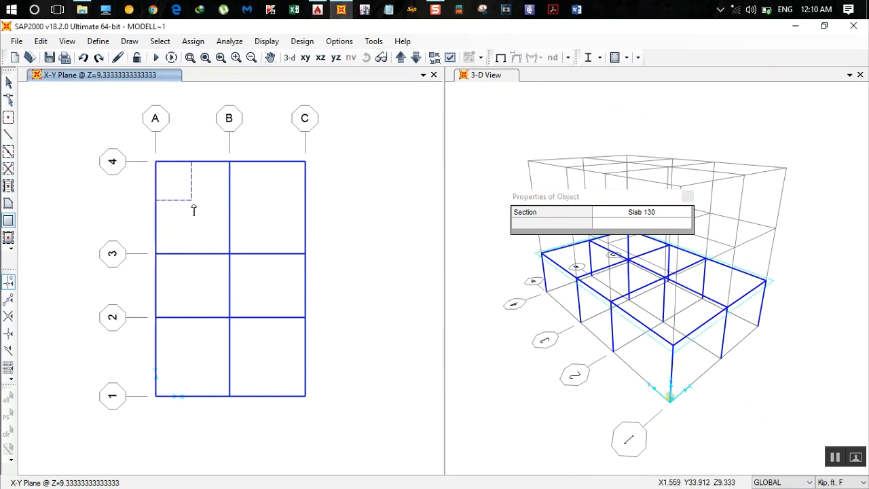
pyautogui.click(230, 254)
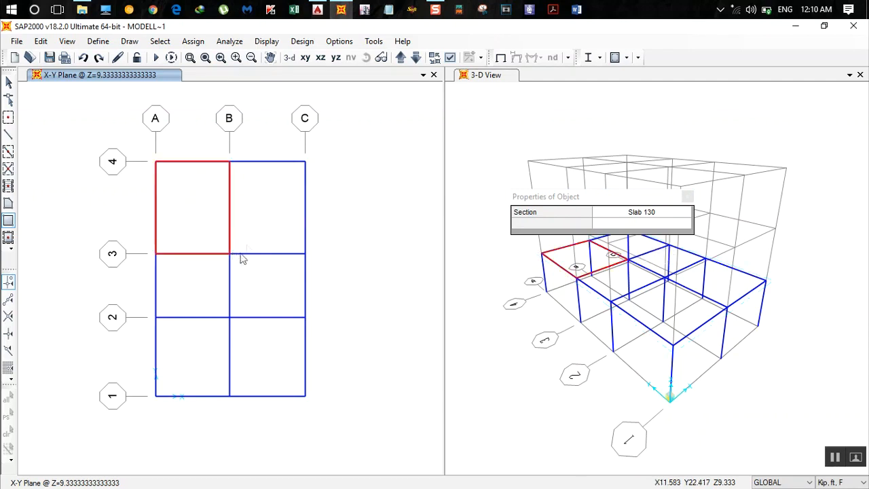
pyautogui.click(229, 162)
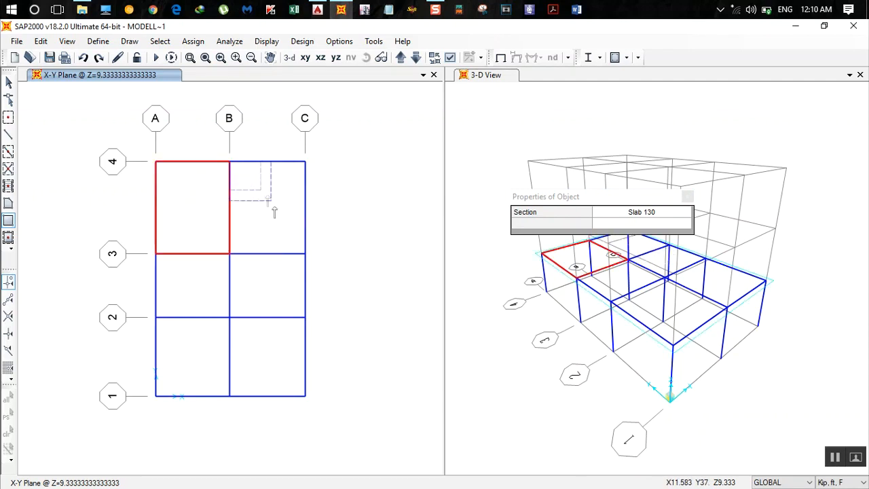
pyautogui.click(305, 254)
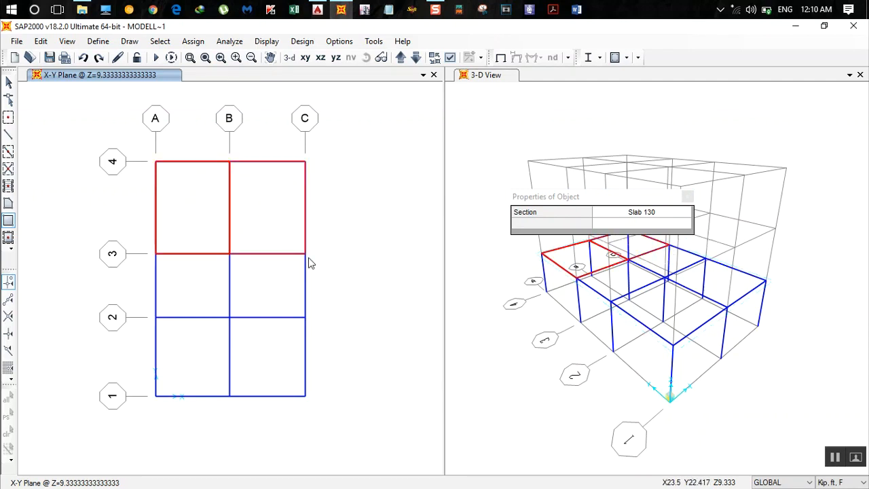
# Quick draw Slab 130 areas in bay A-B between lines 2 and 3 and both bays between lines 1 and 2.
pyautogui.click(8, 239)
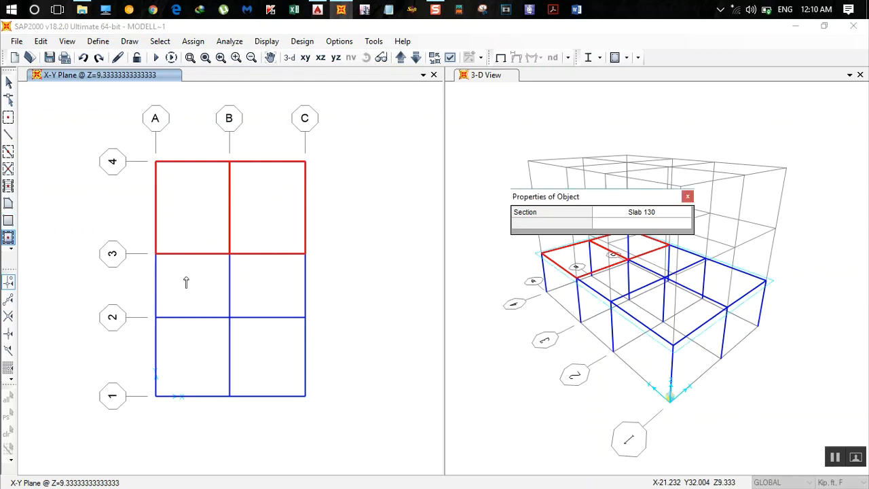
pyautogui.click(196, 305)
pyautogui.click(194, 366)
pyautogui.click(277, 368)
pyautogui.click(689, 197)
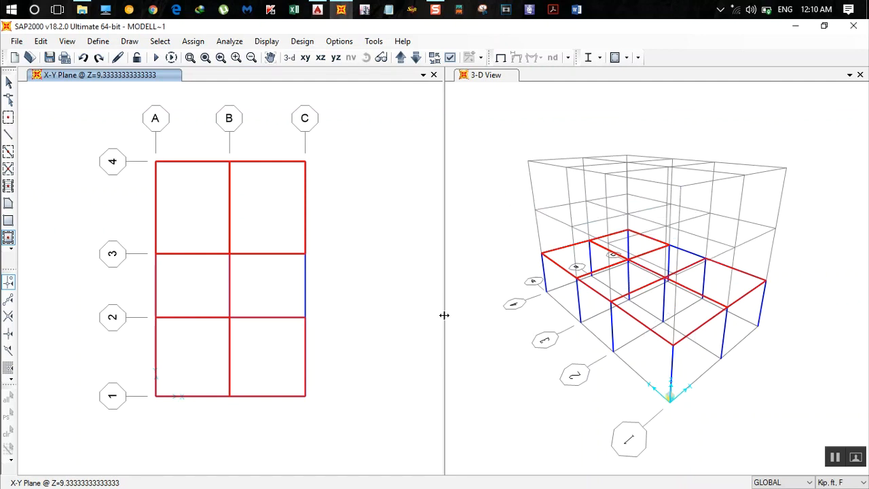
pyautogui.press('Escape')
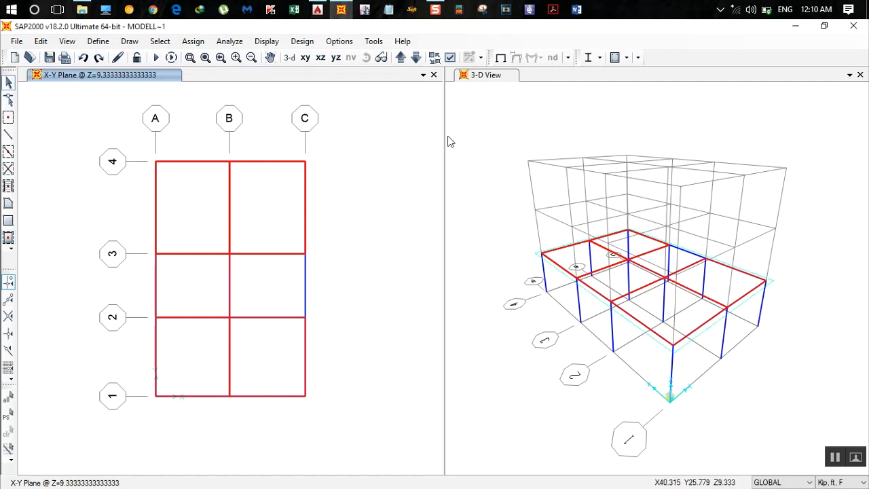
# Display the plan view with the Extrude view type and filled objects.
pyautogui.click(450, 58)
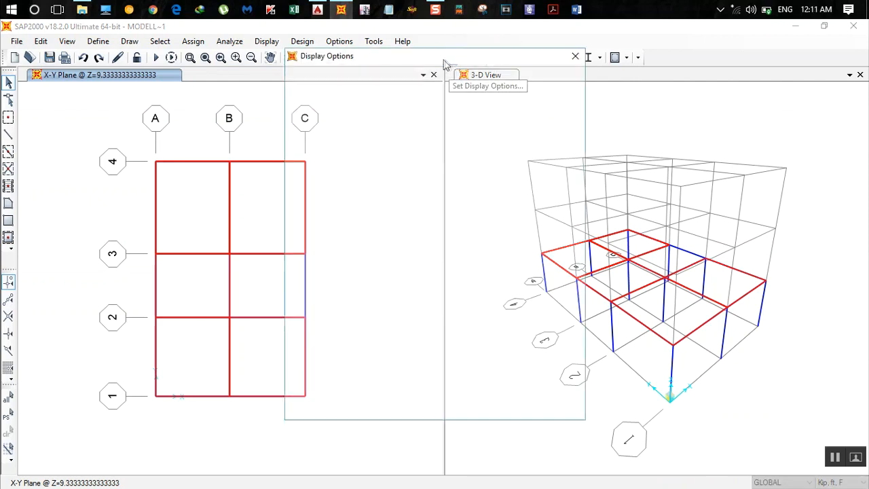
pyautogui.click(378, 72)
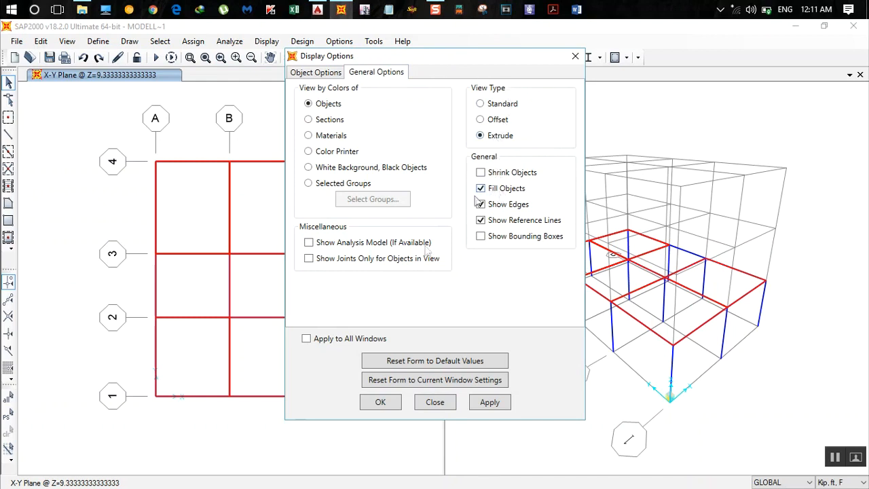
pyautogui.click(381, 401)
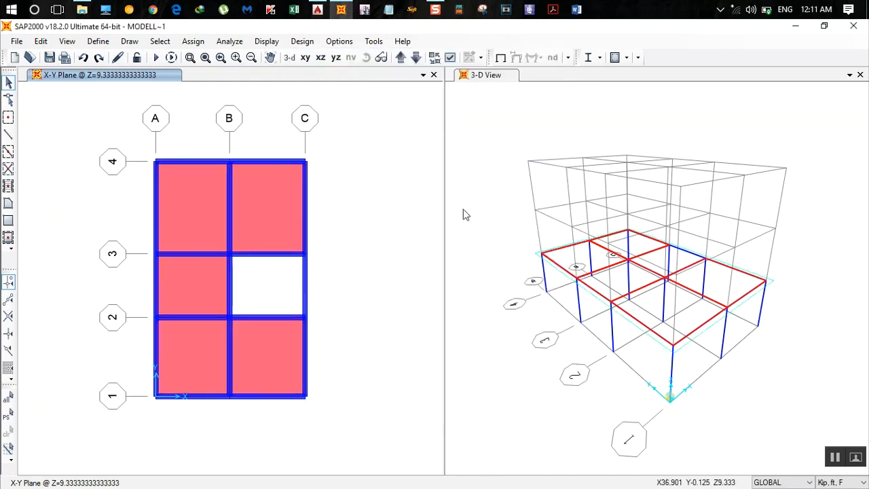
# Display the 3-D view in extruded form with filled objects.
pyautogui.click(497, 76)
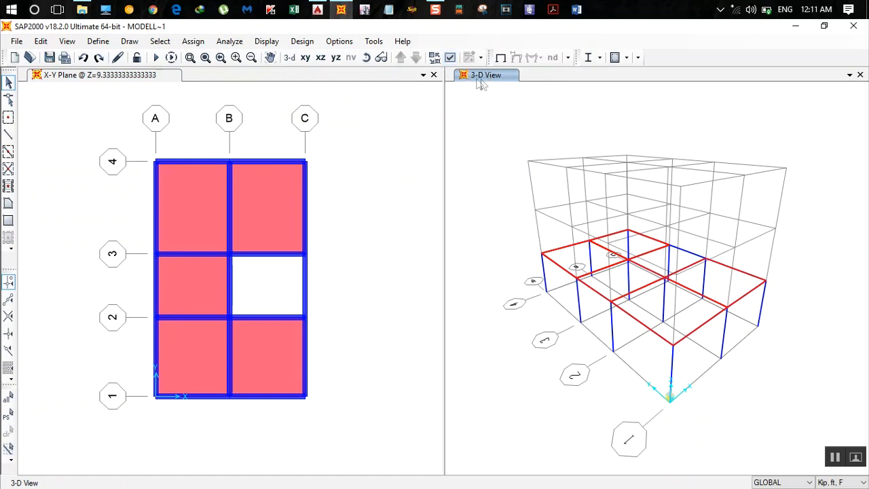
pyautogui.click(451, 59)
pyautogui.click(378, 76)
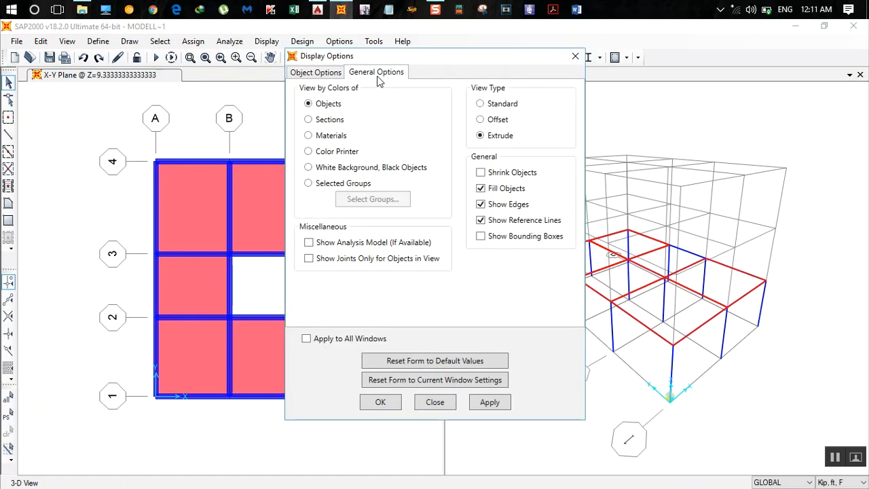
pyautogui.click(380, 402)
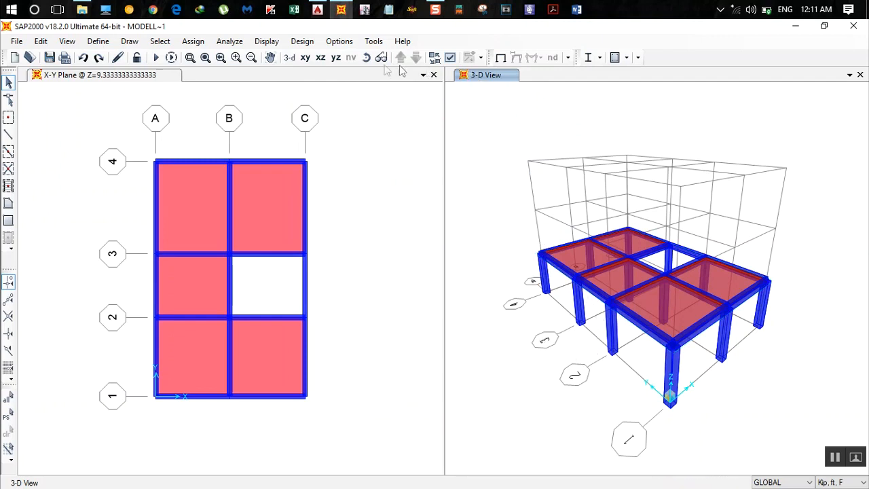
pyautogui.click(366, 58)
pyautogui.moveTo(703, 262); pyautogui.dragTo(699, 296)
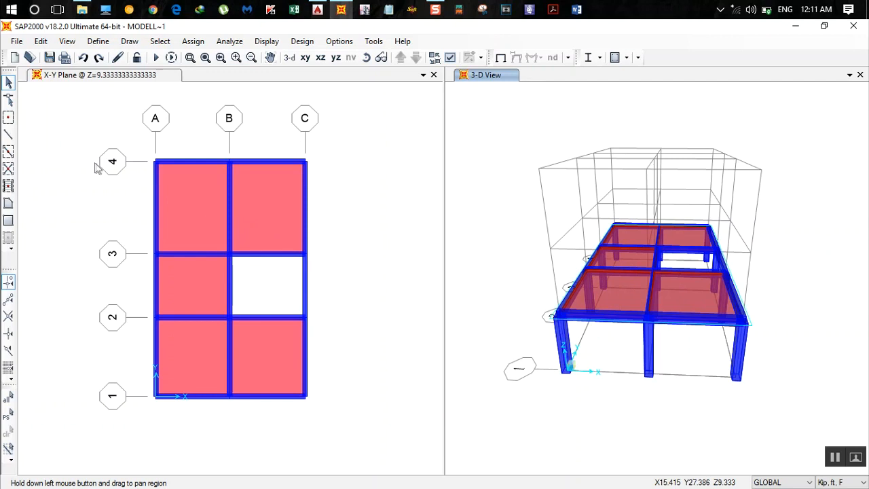
# Replicate the entire first-storey model linearly upward twice, with a dz increment of 9+4/12 ft.
pyautogui.click(8, 397)
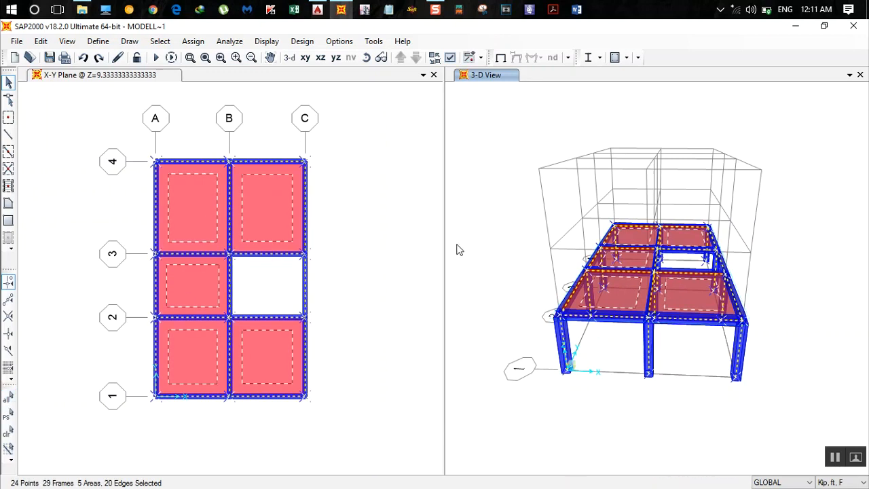
pyautogui.hotkey('ctrl', 'r')
pyautogui.press('Tab')
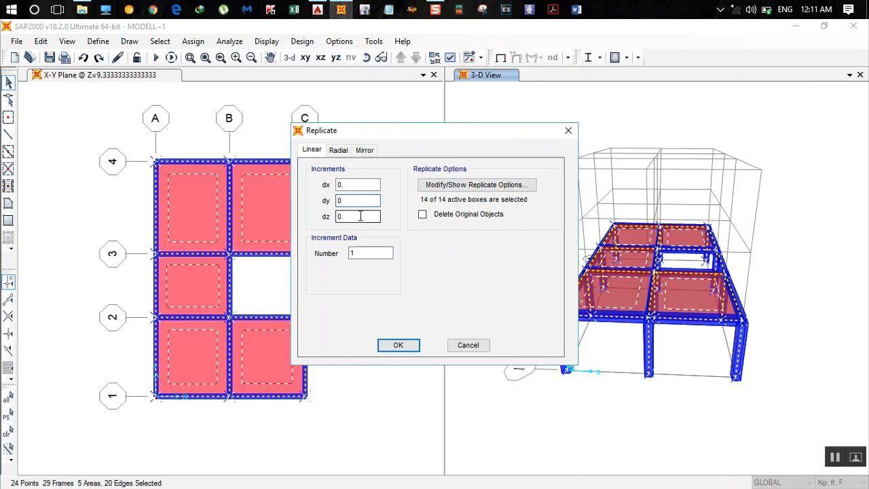
pyautogui.write('9+4/12')
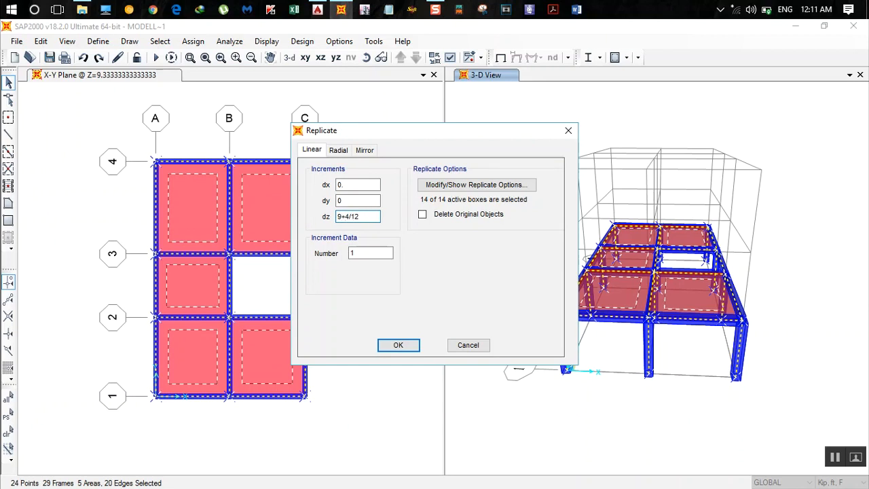
pyautogui.press('Tab')
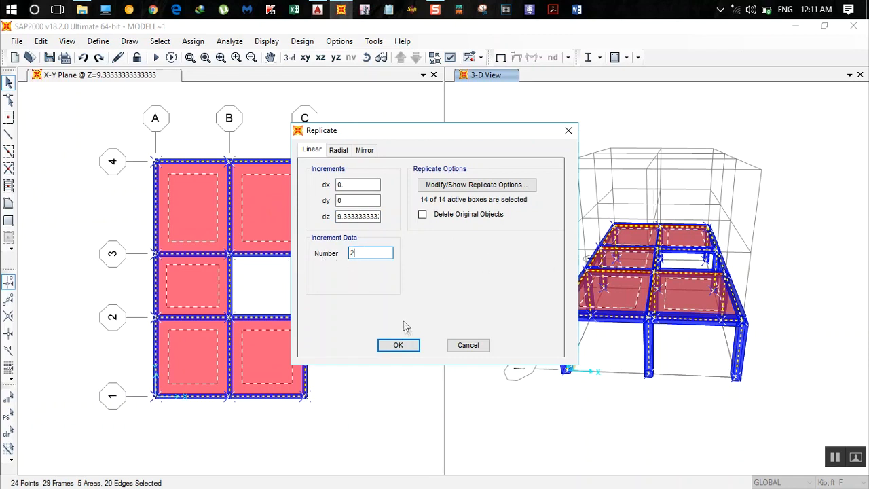
pyautogui.click(399, 346)
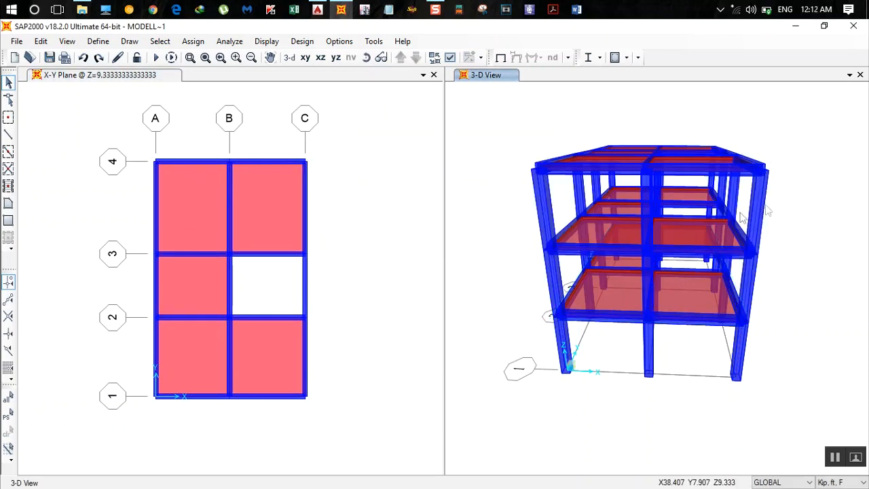
# Inspect the replicated storeys in the 3-D view from the front and from above.
pyautogui.click(164, 76)
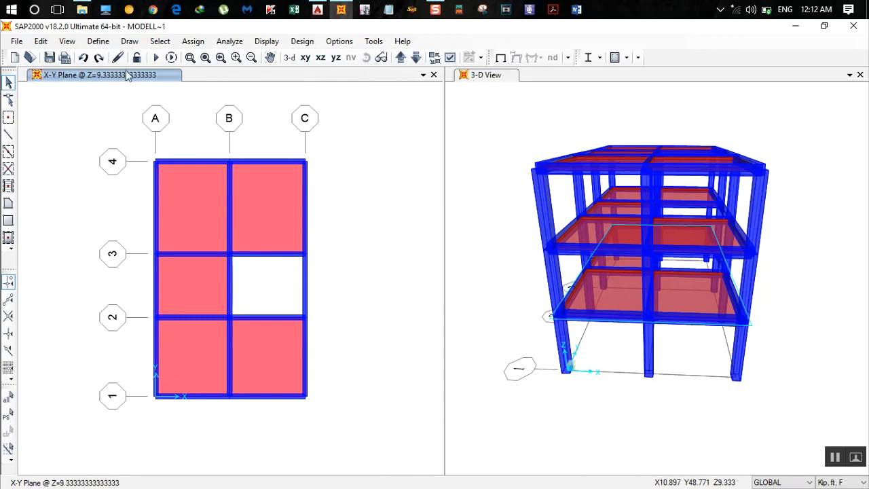
pyautogui.click(522, 88)
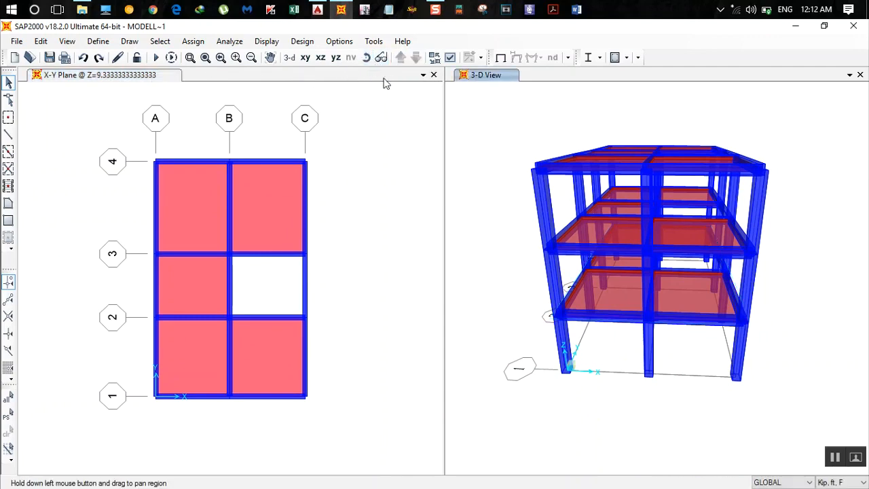
pyautogui.click(366, 57)
pyautogui.moveTo(520, 143); pyautogui.dragTo(653, 156)
pyautogui.click(366, 57)
pyautogui.moveTo(734, 258); pyautogui.dragTo(620, 314)
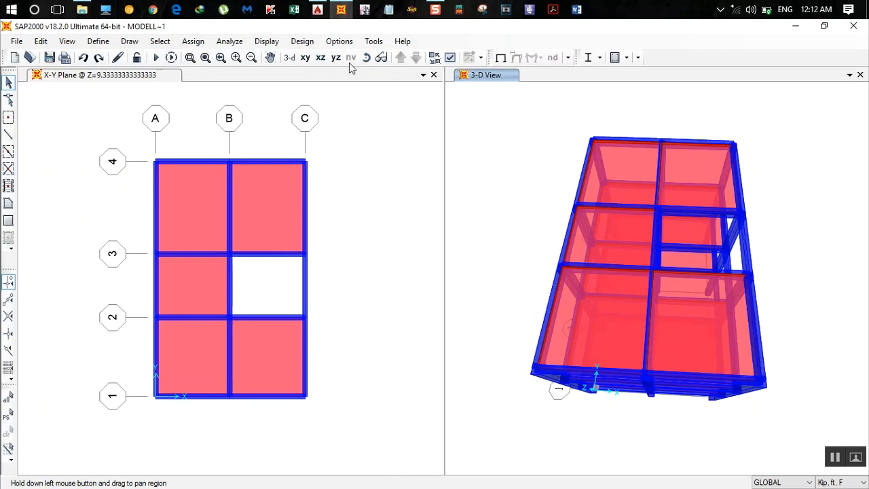
# Switch to AutoCAD and compare the floor plans, examining the second-floor open terrace beyond grid line 1.
pyautogui.click(318, 9)
pyautogui.scroll(-5, 545, 290)
pyautogui.moveTo(546, 290)
pyautogui.mouseDown(button='middle')
pyautogui.moveTo(364, 237)
pyautogui.moveTo(284, 234)
pyautogui.mouseUp(button='middle')
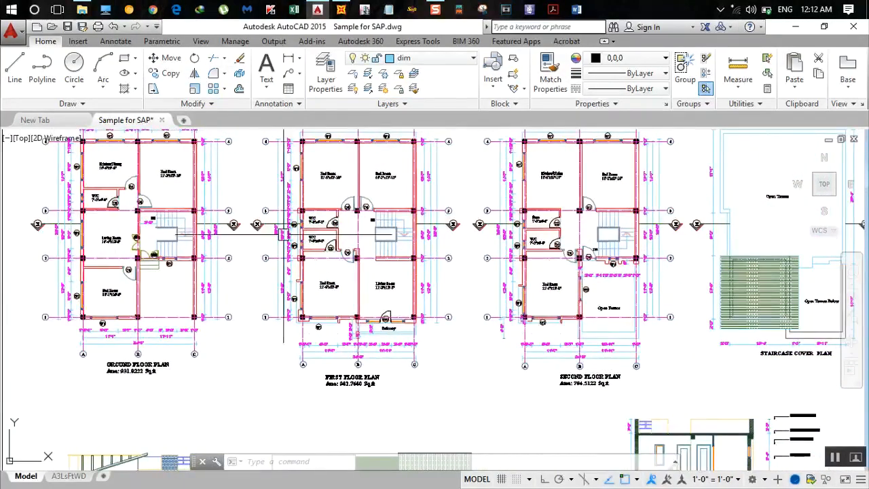
pyautogui.scroll(2, 600, 340)
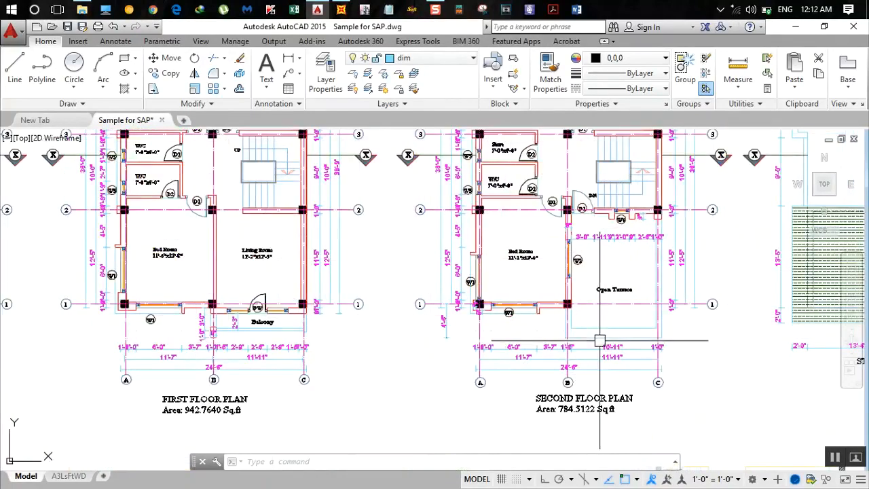
pyautogui.scroll(2, 598, 338)
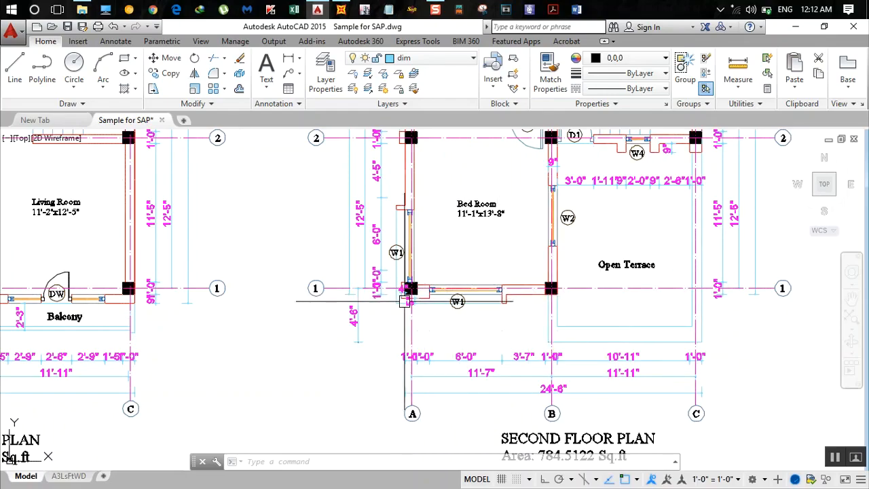
pyautogui.scroll(-4, 403, 300)
pyautogui.scroll(-4, 294, 300)
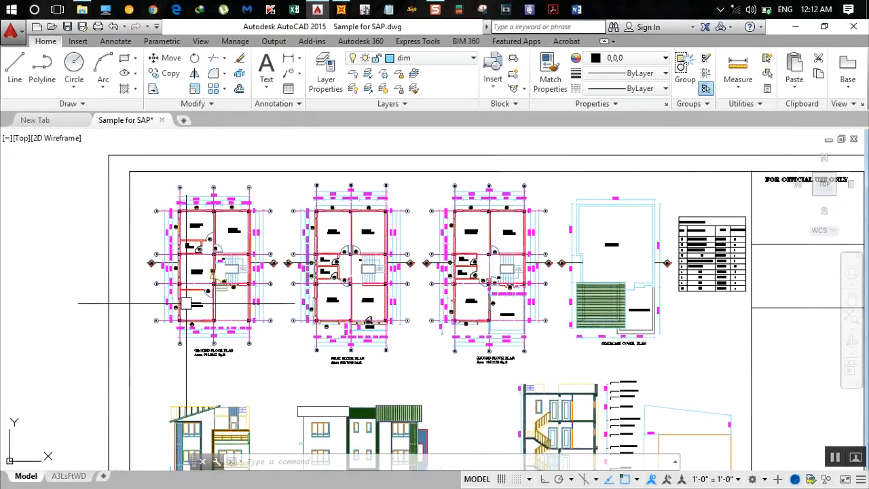
pyautogui.scroll(5, 157, 300)
pyautogui.scroll(-4, 271, 227)
pyautogui.moveTo(546, 249); pyautogui.dragTo(460, 255, button='middle')
pyautogui.scroll(2, 460, 255)
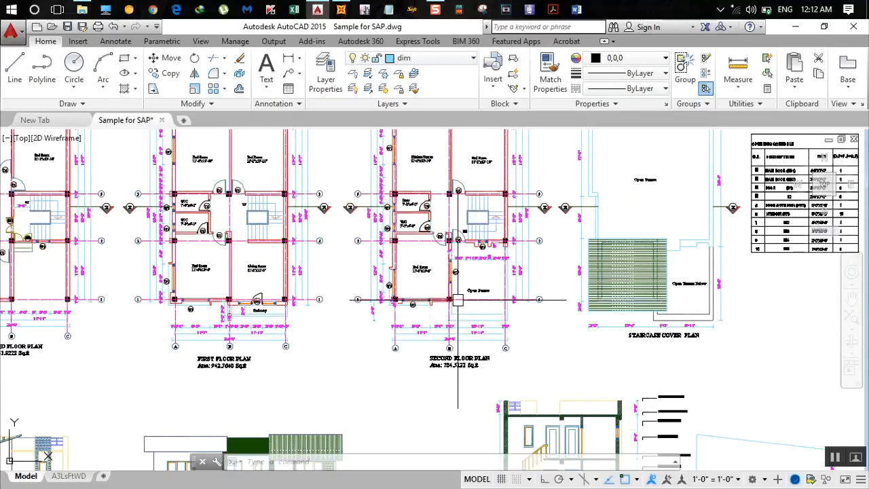
pyautogui.scroll(3, 458, 308)
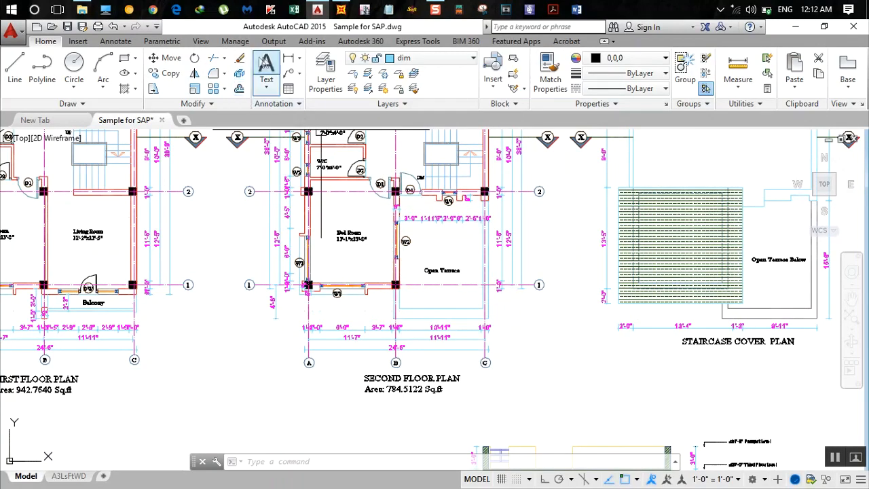
# Add a vertical linear dimension for the open terrace's projection from the column at grid B-1 to its outer edge.
pyautogui.click(289, 58)
pyautogui.scroll(4, 399, 310)
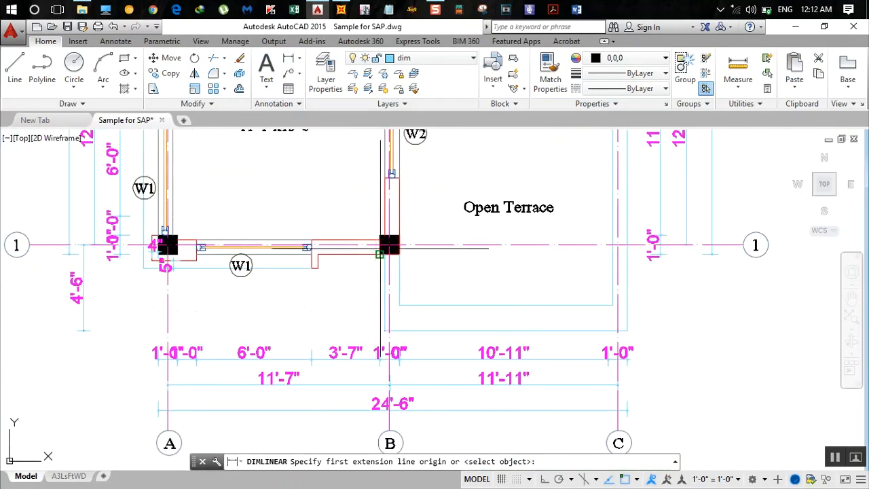
pyautogui.click(400, 305)
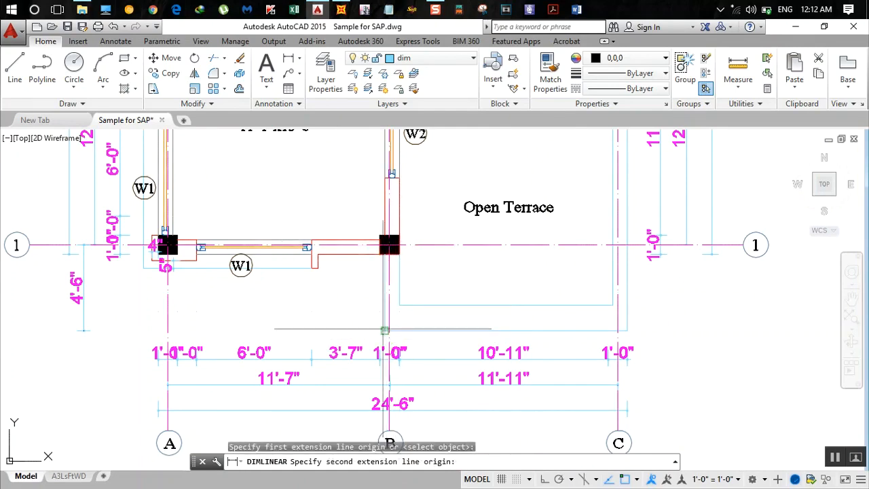
pyautogui.click(389, 330)
pyautogui.click(329, 330)
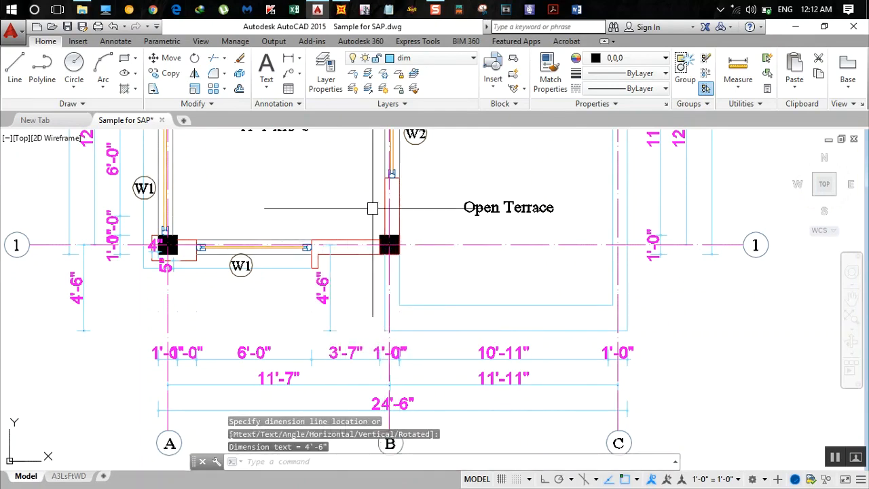
# Switch to SAP2000 and try to add Y grid line 5 with an ordinate of -4.5 ft.
pyautogui.click(343, 8)
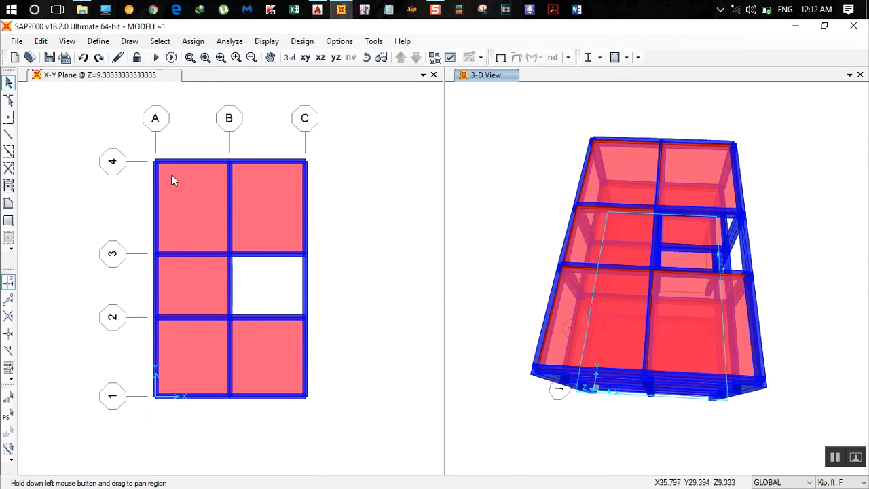
pyautogui.doubleClick(160, 161)
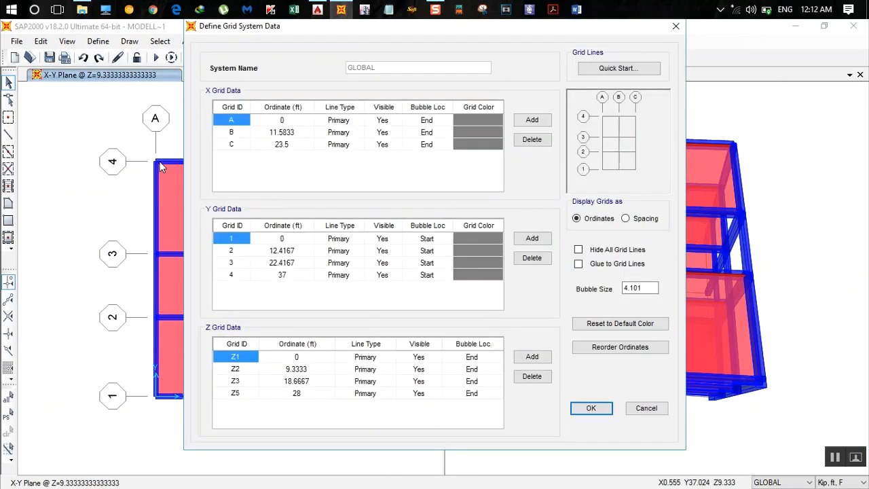
pyautogui.click(318, 9)
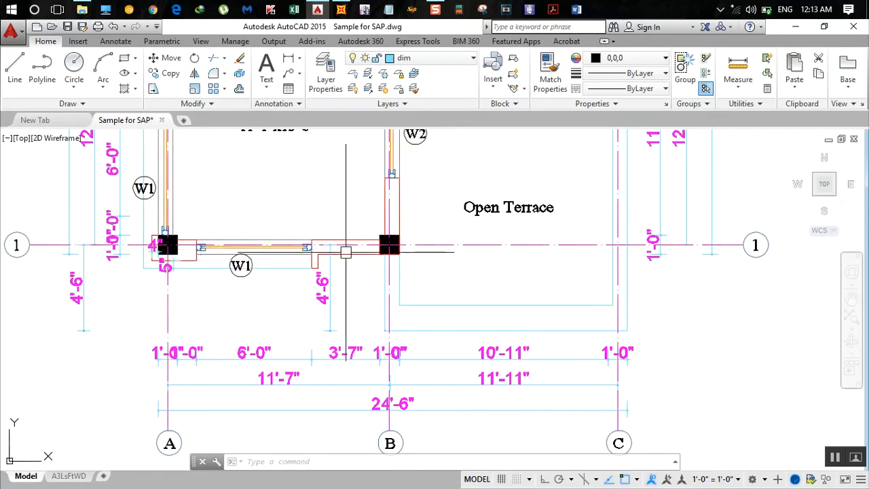
pyautogui.click(341, 9)
pyautogui.click(532, 239)
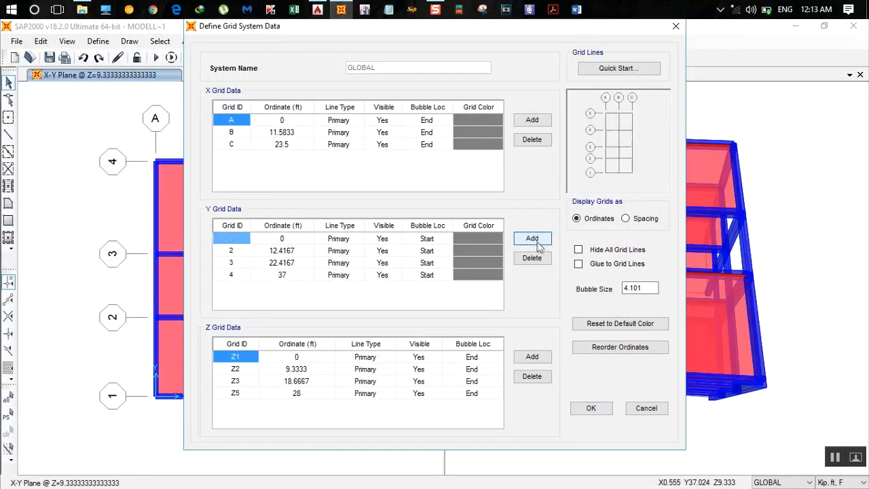
pyautogui.click(276, 288)
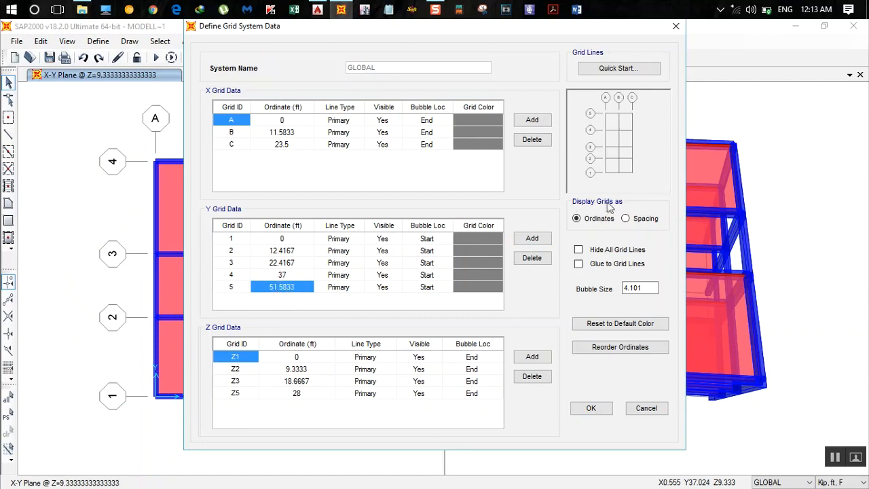
pyautogui.write('-4.5')
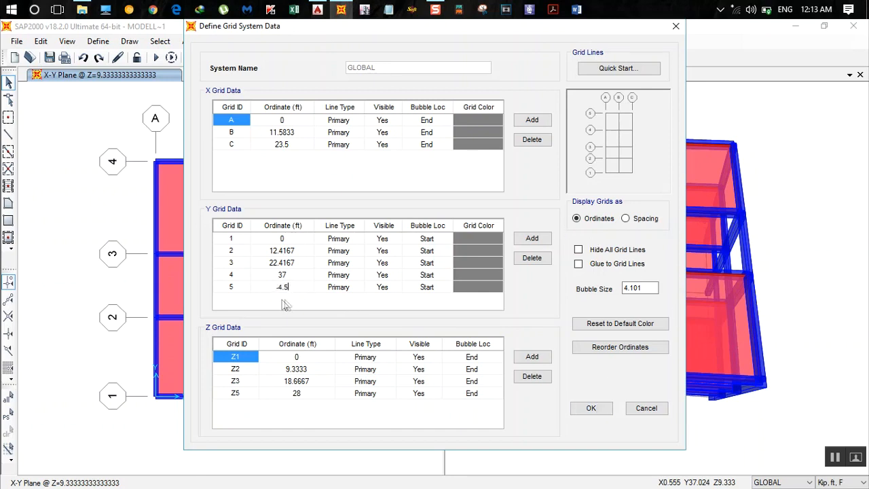
pyautogui.click(591, 408)
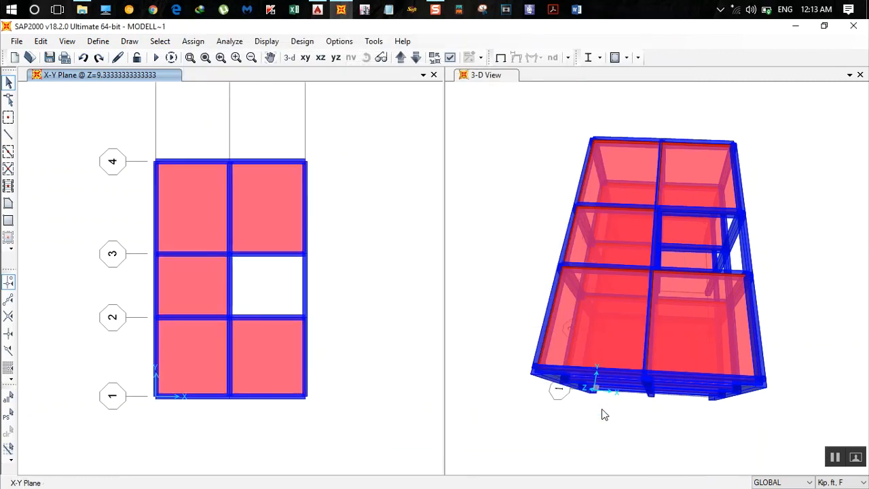
pyautogui.scroll(-2, 353, 258)
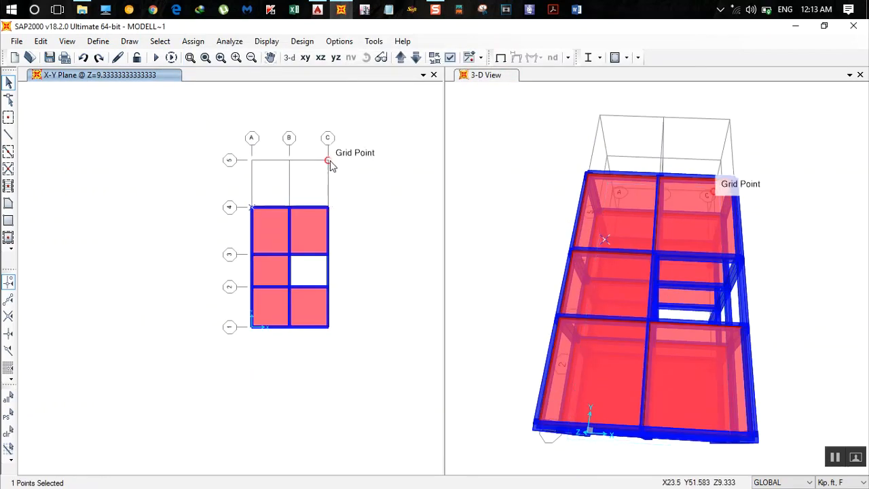
pyautogui.doubleClick(330, 164)
pyautogui.click(677, 27)
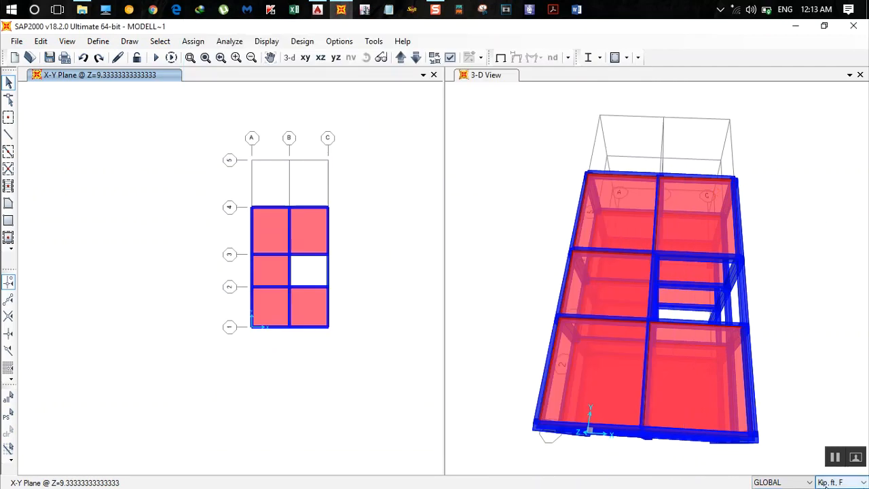
# Delete Y grid line 5 and add it again with an ordinate of -4.5 ft.
pyautogui.doubleClick(327, 169)
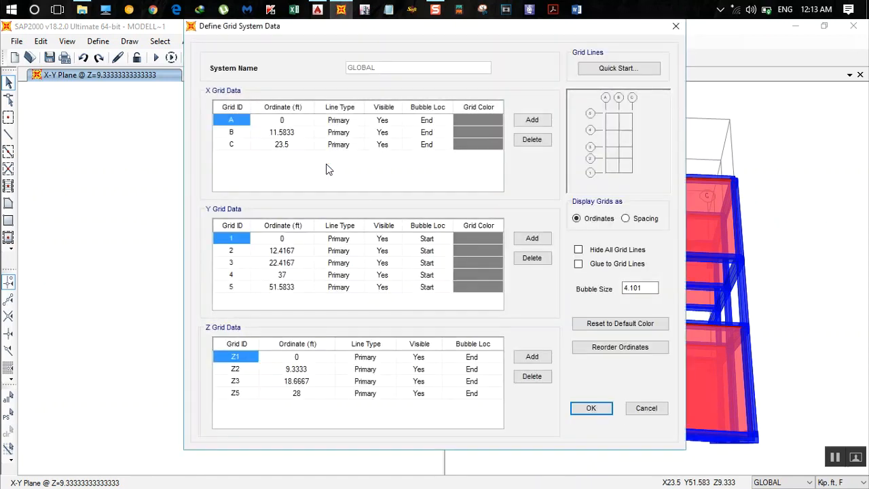
pyautogui.click(287, 288)
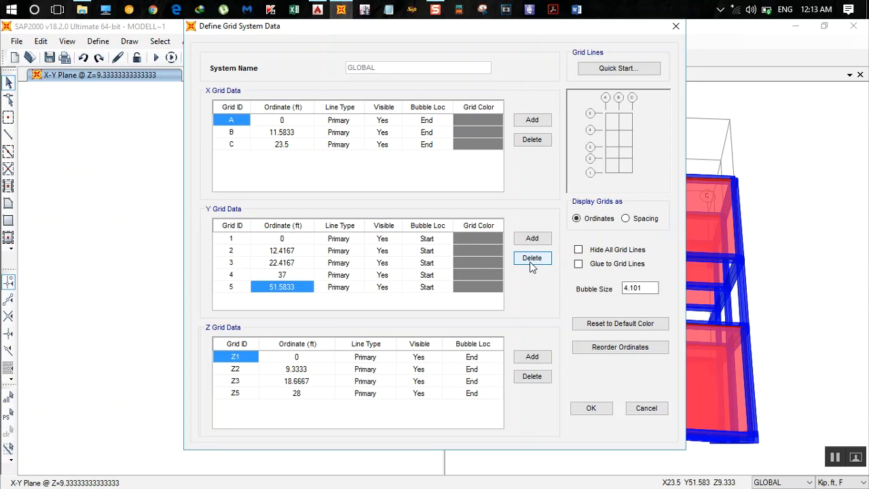
pyautogui.click(531, 264)
pyautogui.click(520, 242)
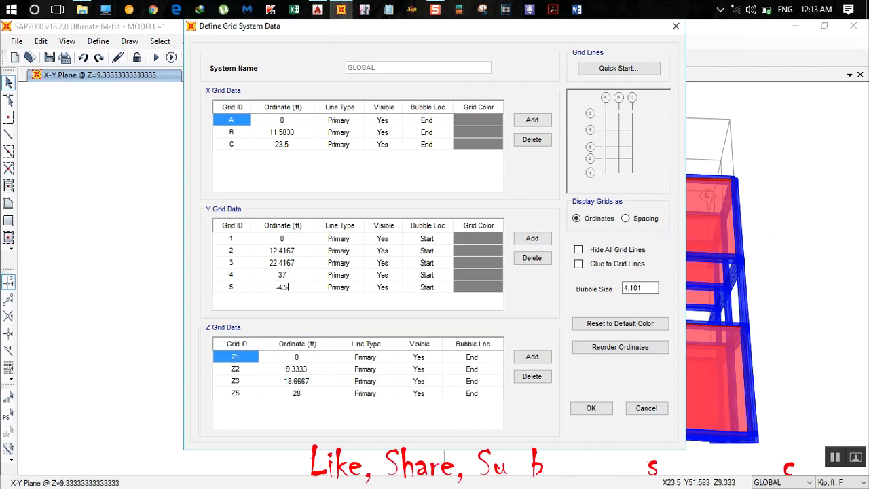
pyautogui.press('Return')
pyautogui.click(277, 288)
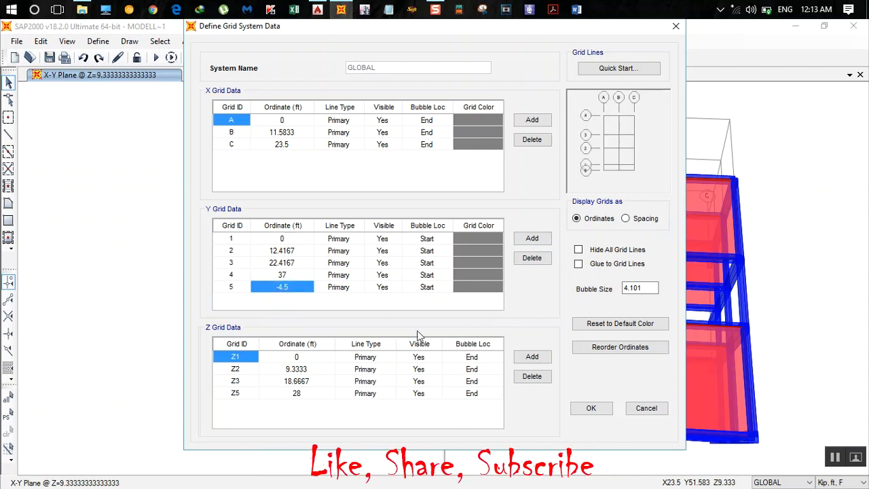
pyautogui.click(591, 408)
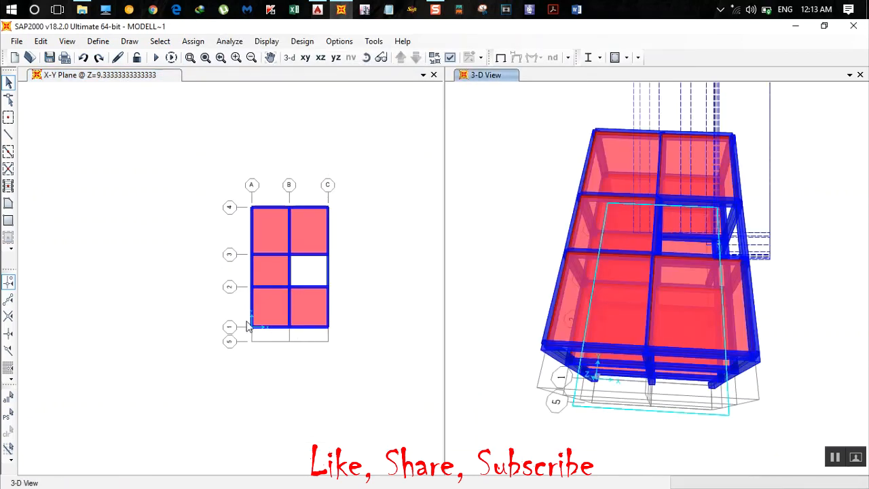
pyautogui.click(317, 339)
pyautogui.click(327, 338)
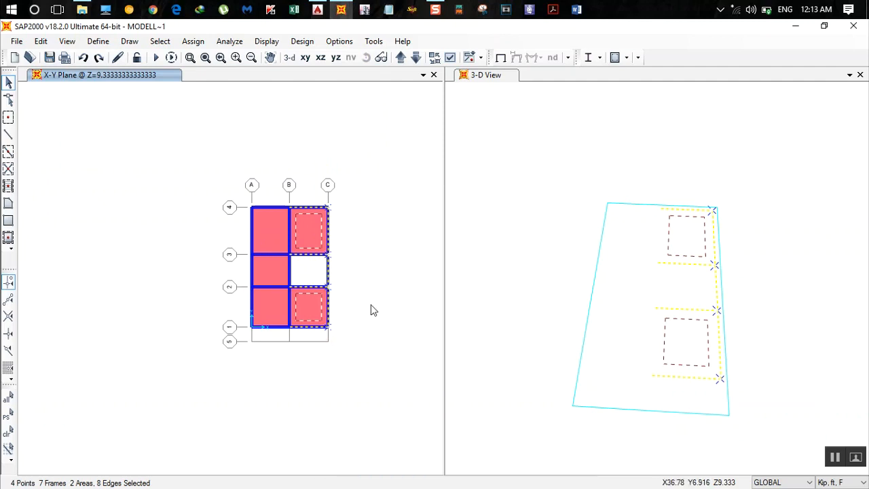
pyautogui.press('Escape')
# Restore the default perspective in the 3-D view and enlarge the floor plan in the X-Y plane view.
pyautogui.click(543, 211)
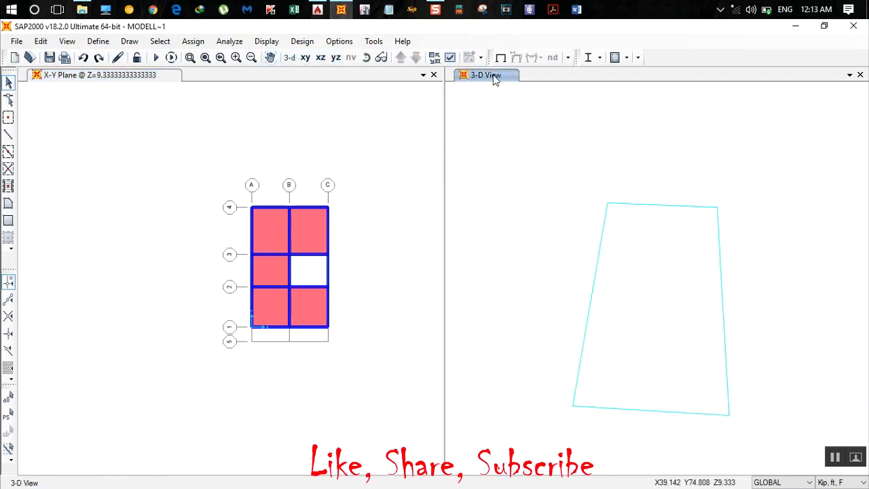
pyautogui.click(292, 59)
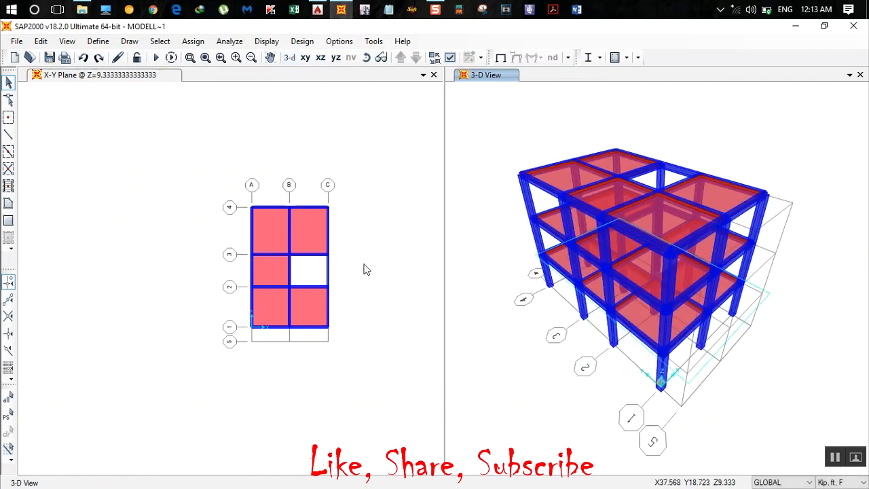
pyautogui.moveTo(364, 268); pyautogui.dragTo(314, 271)
pyautogui.scroll(2, 247, 292)
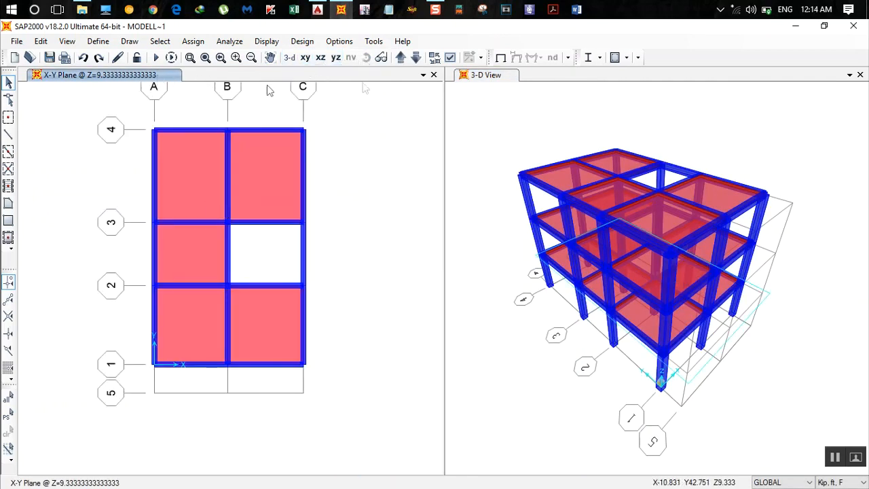
pyautogui.click(400, 57)
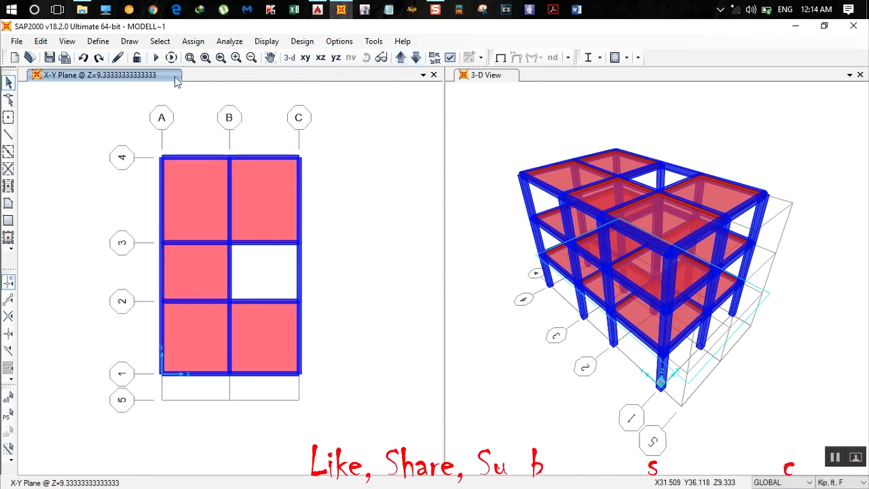
# Draw a rectangular Slab 130 area on the Z=9.33 plane between grids B and C, from grid 1 to grid 5.
pyautogui.click(8, 221)
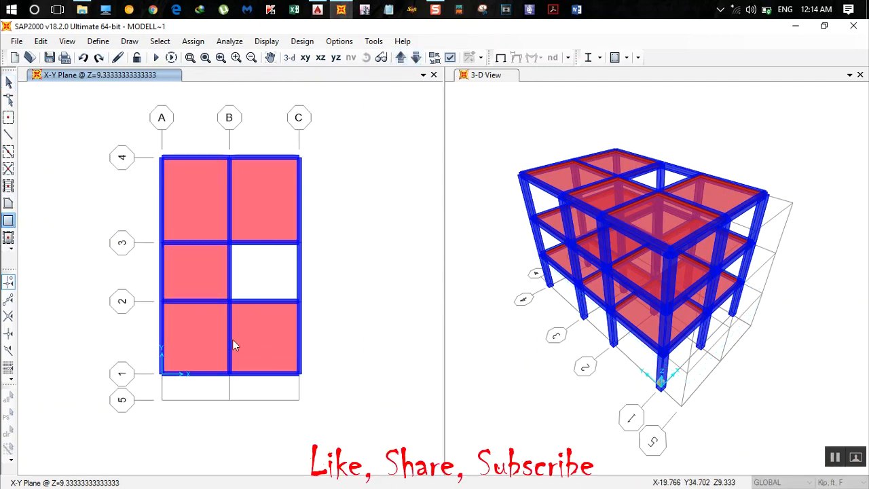
pyautogui.click(229, 374)
pyautogui.click(299, 400)
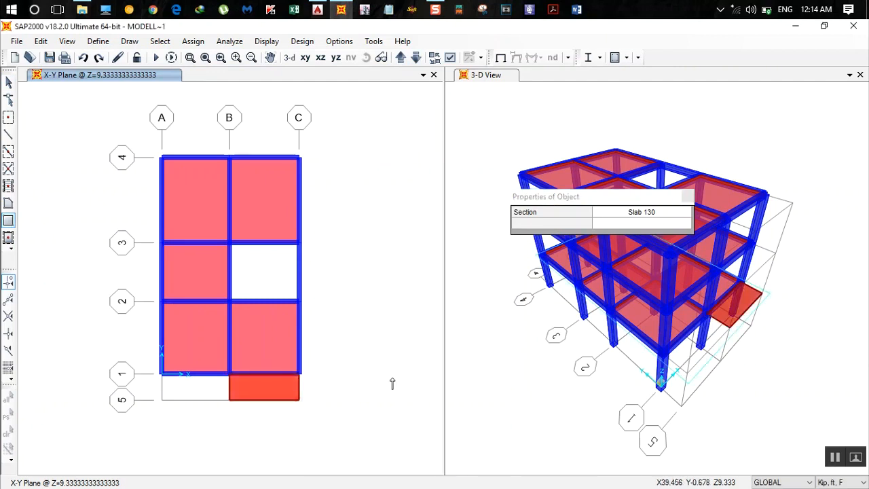
pyautogui.press('Escape')
# Draw a rectangular Slab 130 area on the Z=28 plane between grids B and C, from grid 1 to grid 5.
pyautogui.click(401, 59)
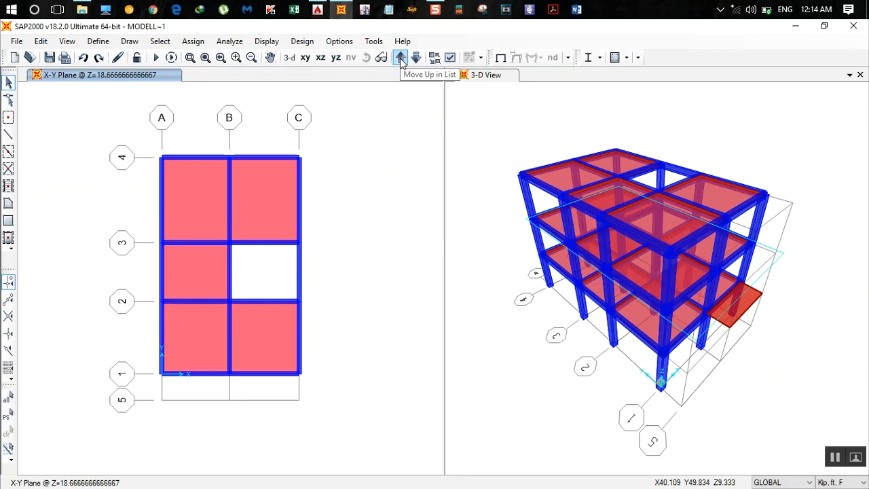
pyautogui.click(401, 58)
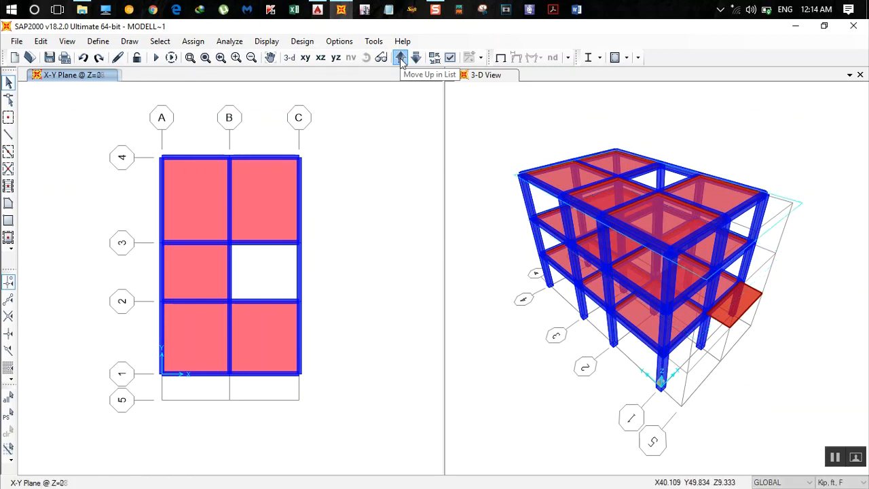
pyautogui.click(401, 59)
pyautogui.click(415, 59)
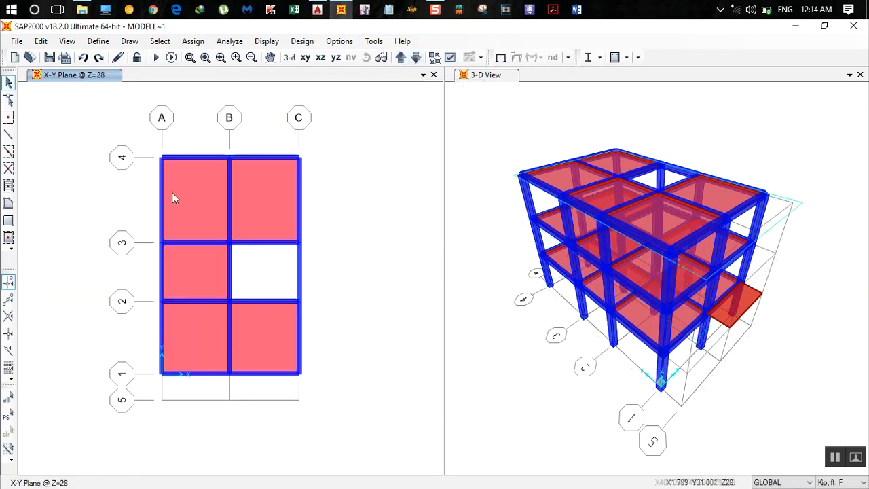
pyautogui.click(10, 220)
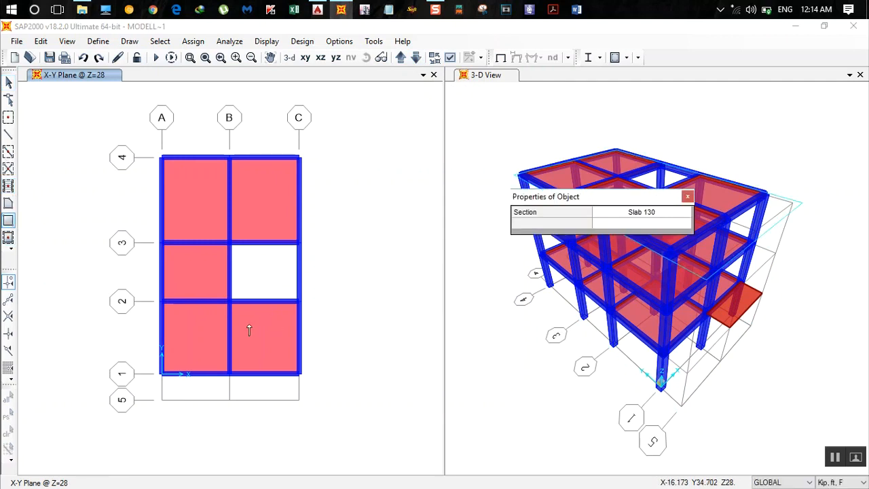
pyautogui.click(229, 374)
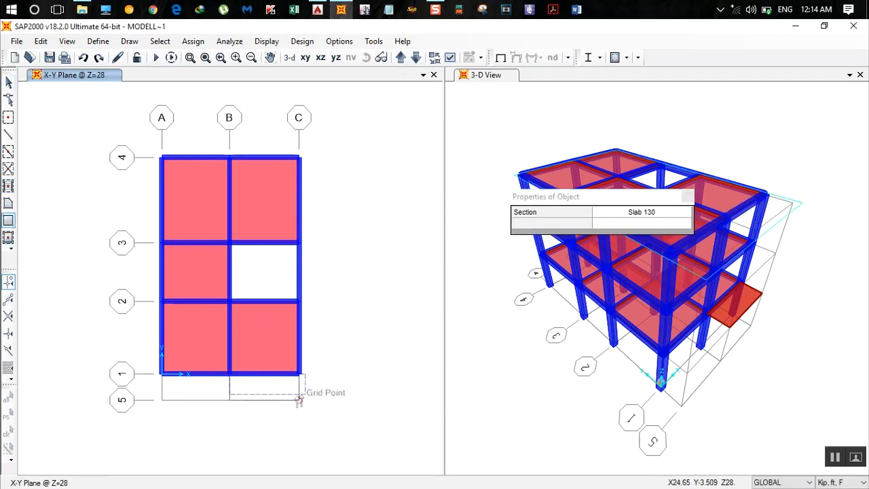
pyautogui.click(299, 400)
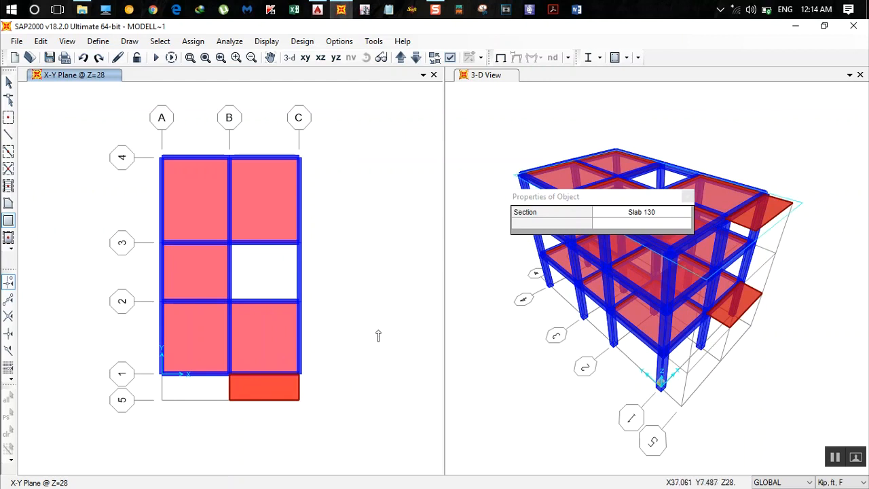
pyautogui.click(688, 197)
# Draw the same B–C projecting slab between grids 1 and 5 on the Z=18.67 plane.
pyautogui.click(416, 57)
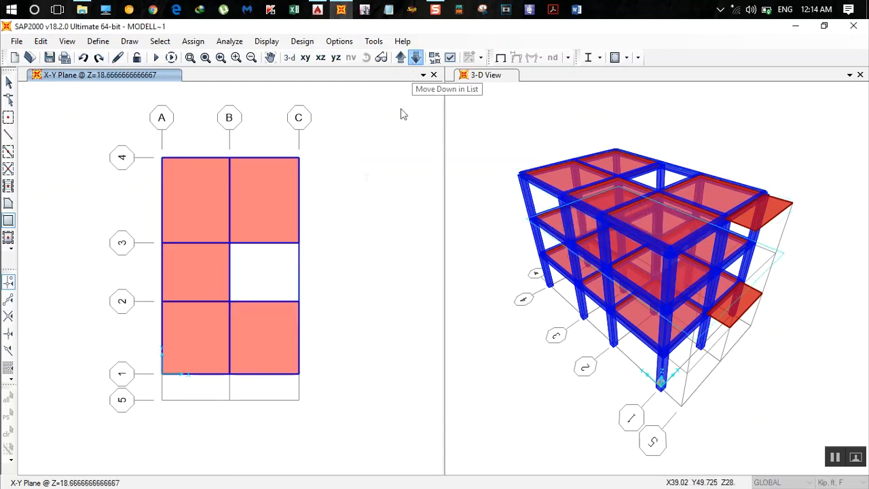
pyautogui.click(231, 375)
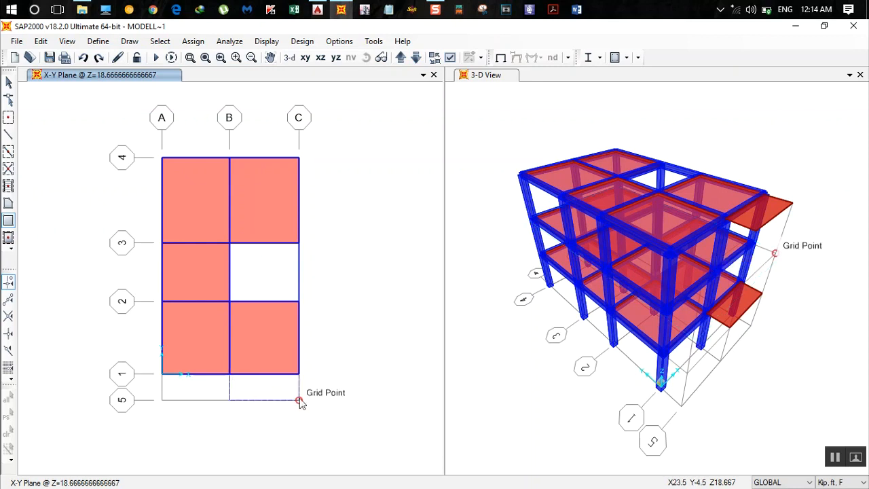
pyautogui.click(299, 400)
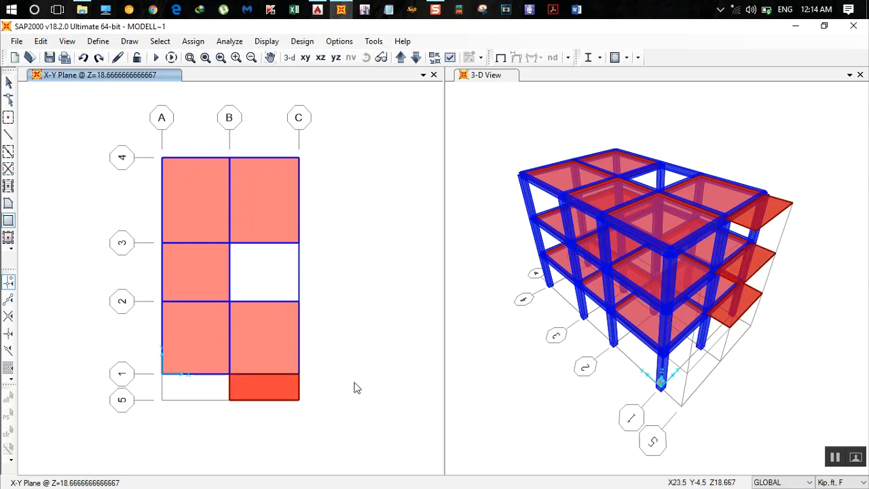
# Delete the projecting slab between grids B and C beyond grid 1 on the Z=9.33 plane.
pyautogui.click(416, 57)
pyautogui.click(269, 385)
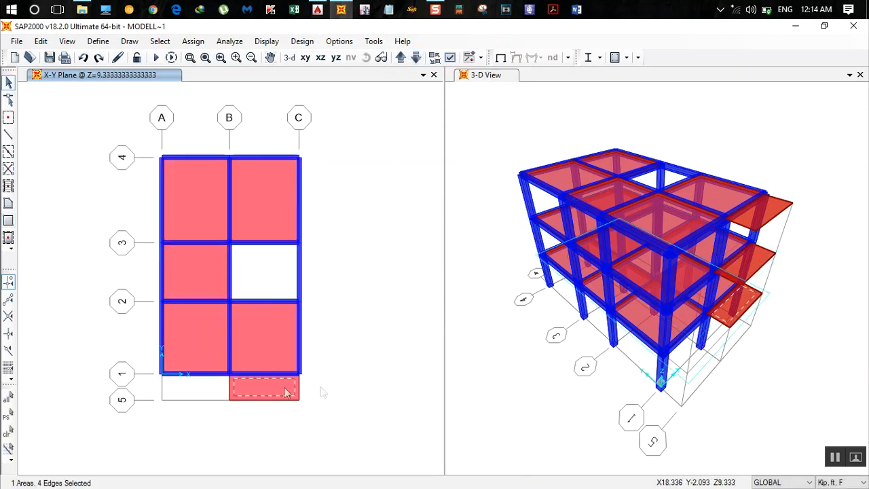
pyautogui.press('Delete')
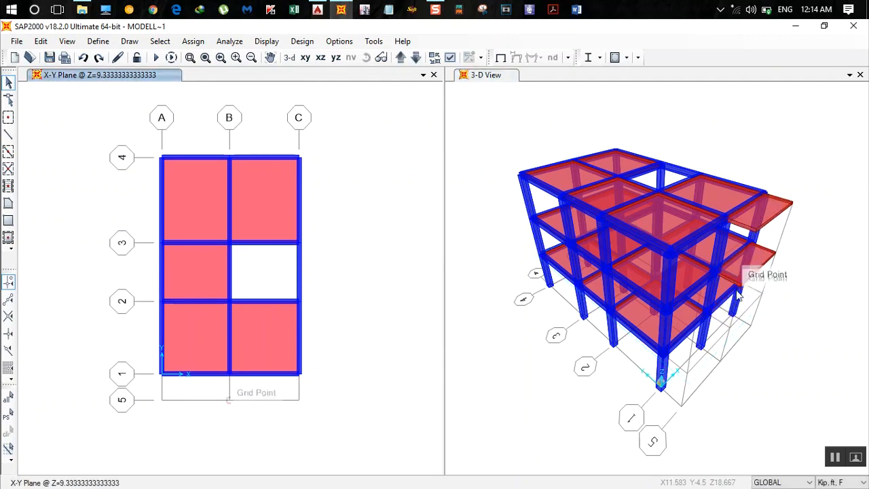
# Switch to AutoCAD and compare the floor plans, examining the balcony, open terrace and staircase layouts.
pyautogui.click(320, 9)
pyautogui.scroll(-4, 458, 254)
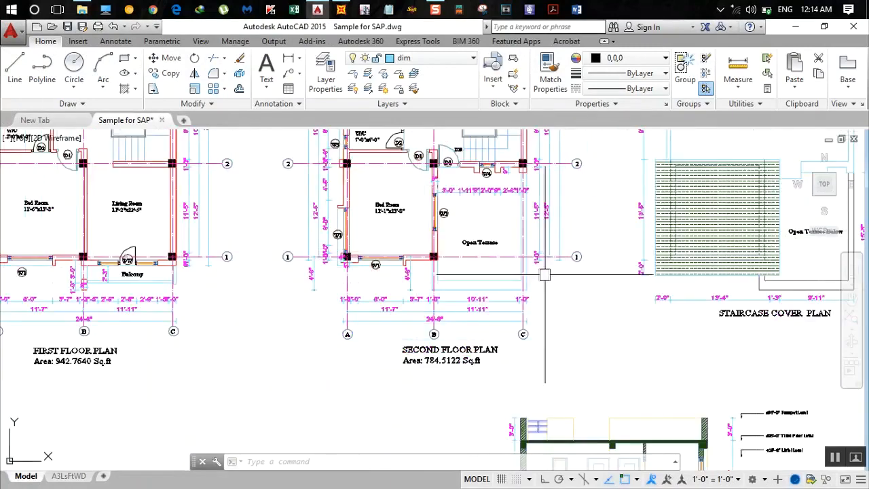
pyautogui.scroll(-2, 655, 291)
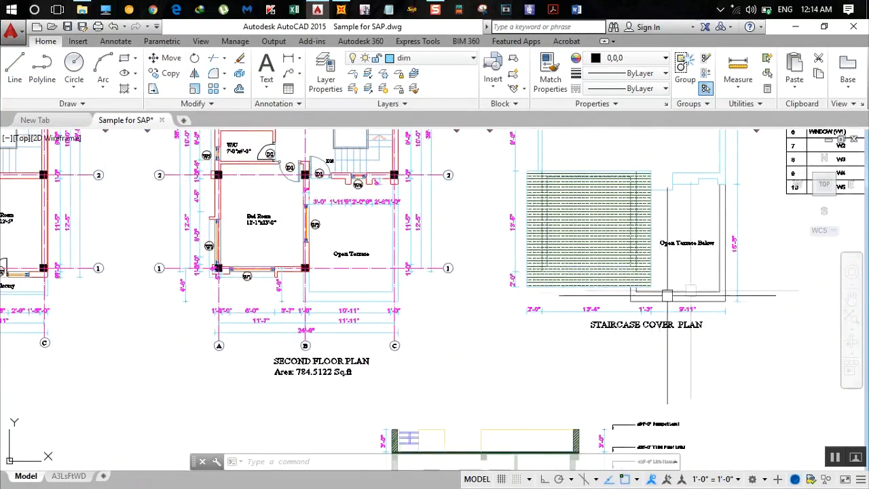
pyautogui.scroll(-2, 665, 291)
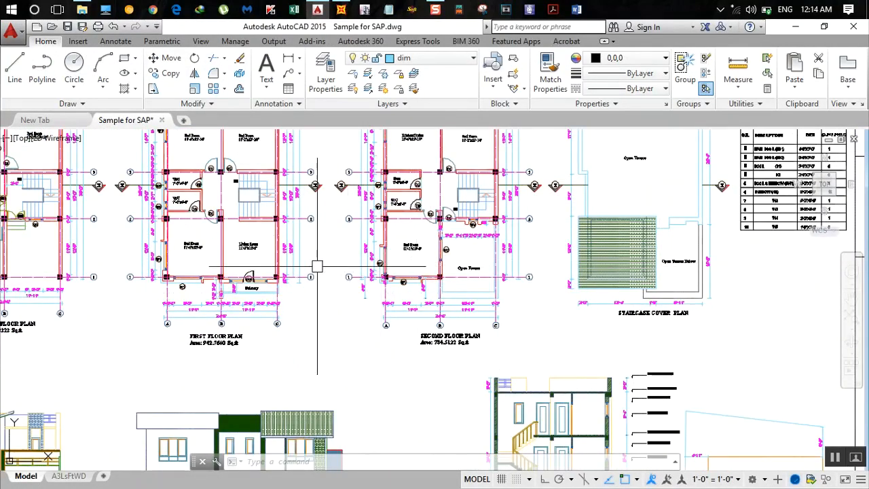
pyautogui.scroll(-3, 313, 266)
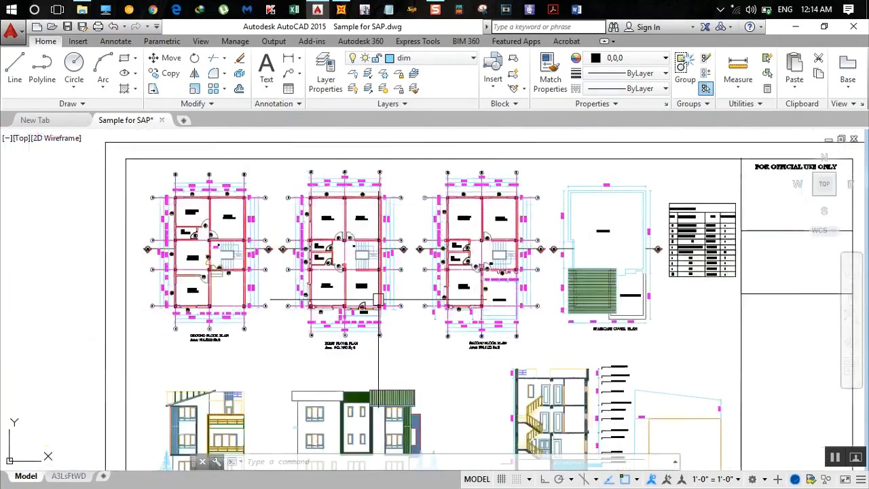
pyautogui.scroll(4, 378, 299)
pyautogui.moveTo(284, 281); pyautogui.dragTo(357, 305, button='middle')
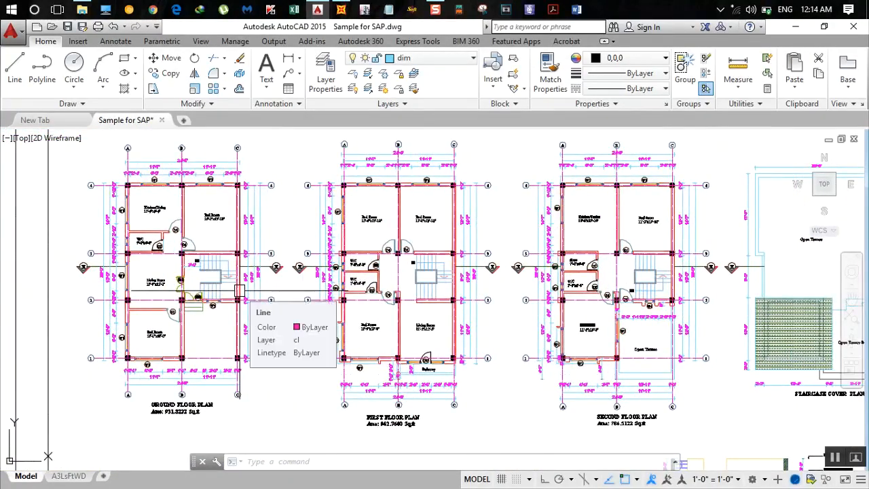
pyautogui.moveTo(239, 290); pyautogui.dragTo(22, 282, button='middle')
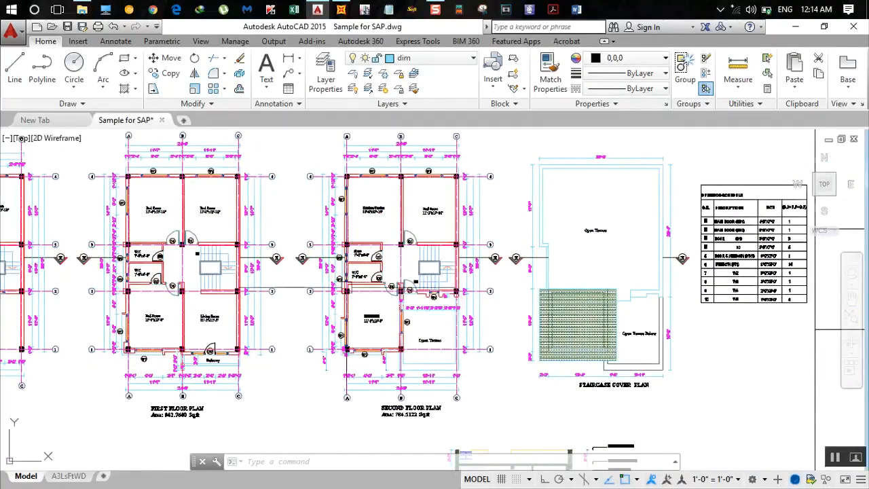
pyautogui.moveTo(217, 284); pyautogui.dragTo(371, 281, button='middle')
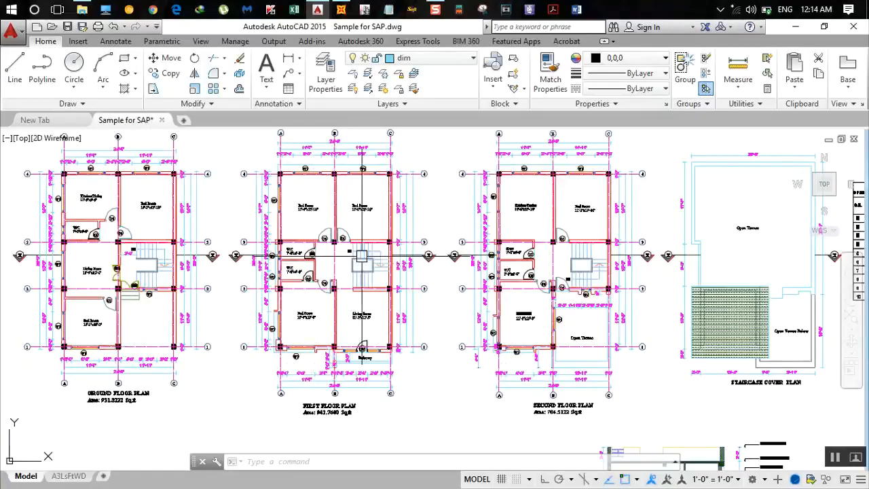
pyautogui.scroll(5, 362, 256)
pyautogui.scroll(-5, 361, 255)
pyautogui.scroll(1, 362, 256)
pyautogui.scroll(5, 203, 268)
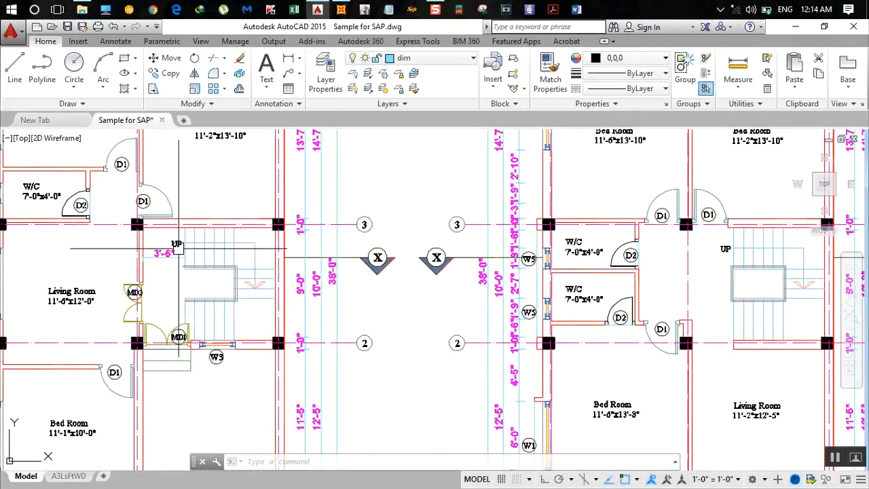
# In Section X-X, add a vertical linear dimension from the lowest stair landing's top to plinth level.
pyautogui.scroll(-5, 293, 272)
pyautogui.moveTo(482, 424)
pyautogui.mouseDown(button='middle')
pyautogui.moveTo(329, 245)
pyautogui.moveTo(264, 192)
pyautogui.mouseUp(button='middle')
pyautogui.scroll(5, 534, 367)
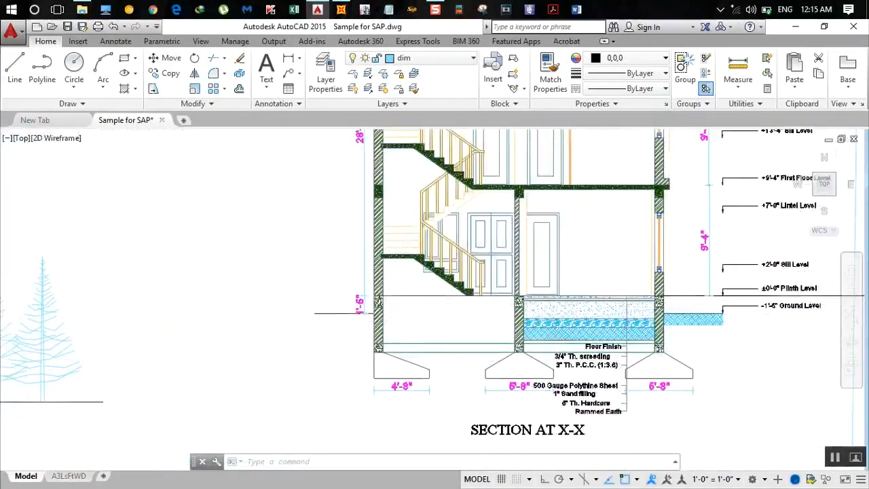
pyautogui.scroll(-3, 387, 233)
pyautogui.scroll(5, 378, 258)
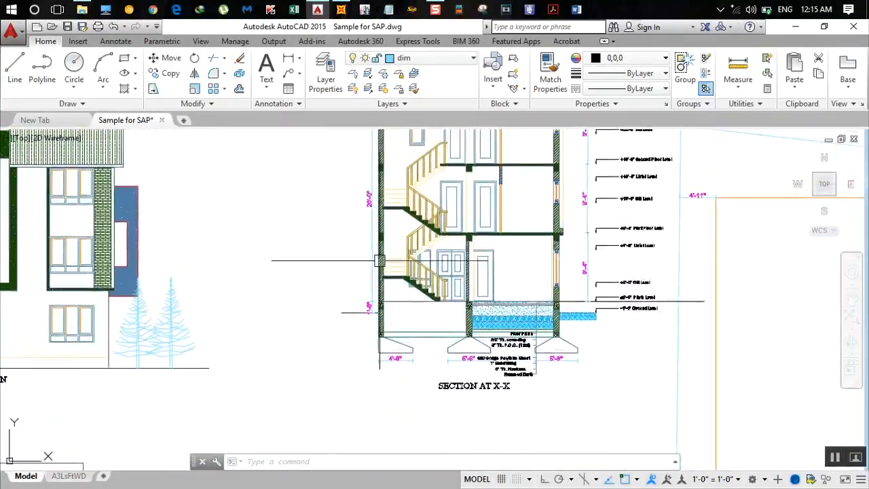
pyautogui.click(289, 60)
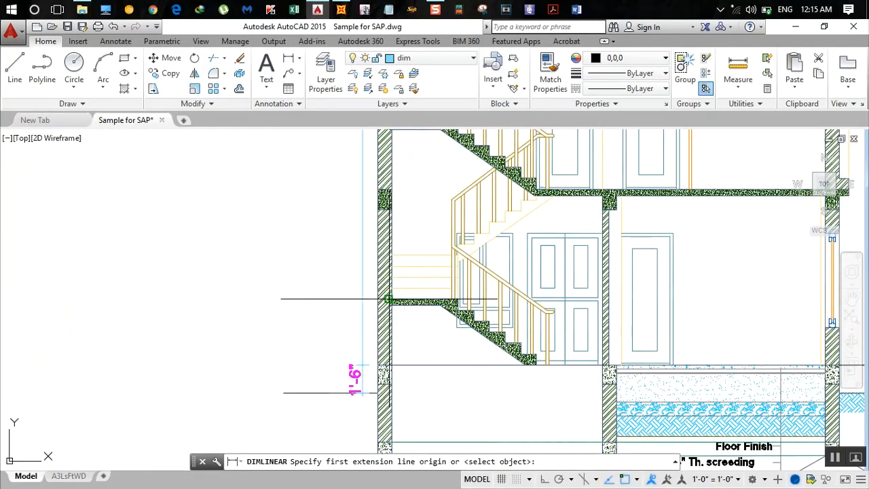
pyautogui.click(392, 299)
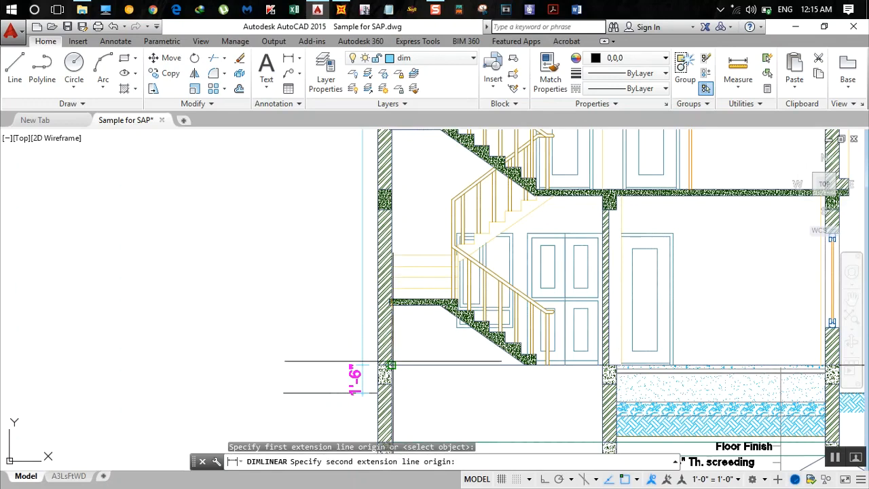
pyautogui.click(392, 366)
pyautogui.click(286, 357)
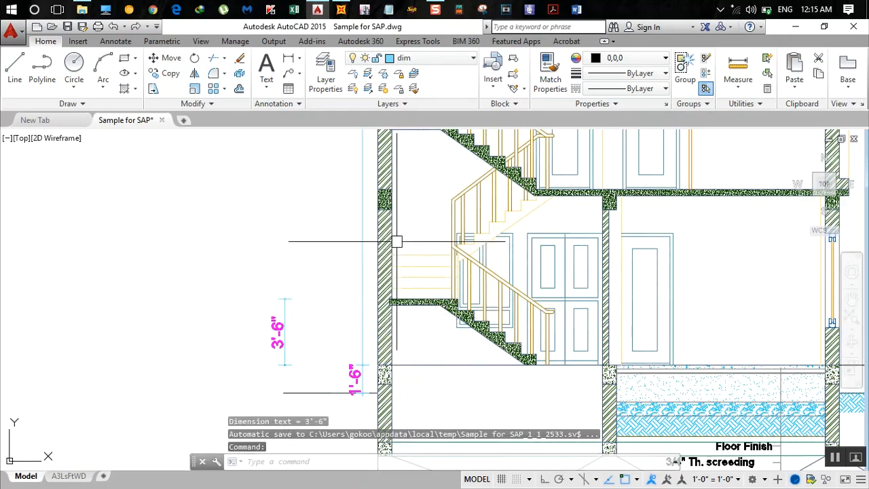
# Add a vertical linear dimension from the first-floor slab's top to the lowest stair landing, aligned with the landing-height dimension.
pyautogui.click(288, 61)
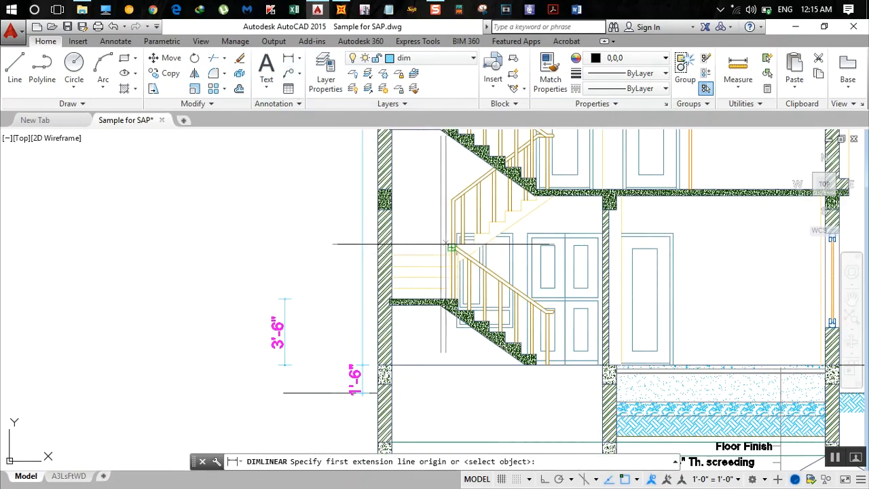
pyautogui.scroll(4, 537, 193)
pyautogui.click(536, 190)
pyautogui.scroll(-6, 456, 243)
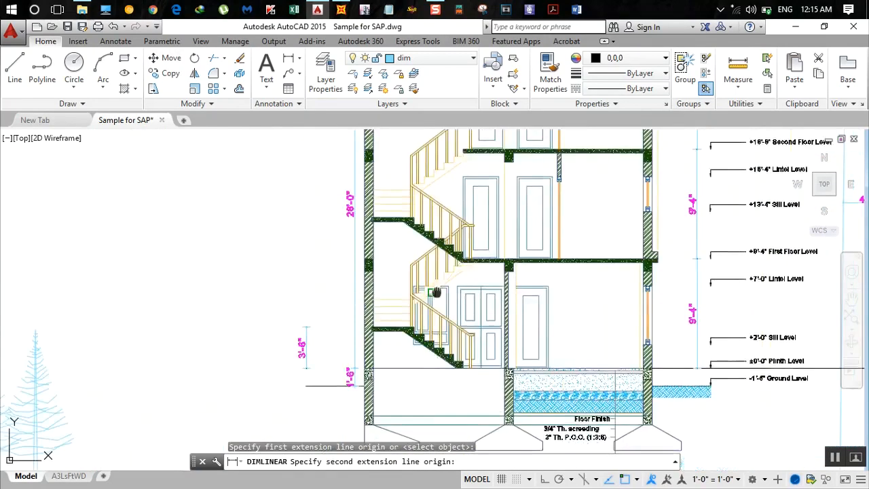
pyautogui.scroll(4, 443, 286)
pyautogui.click(442, 285)
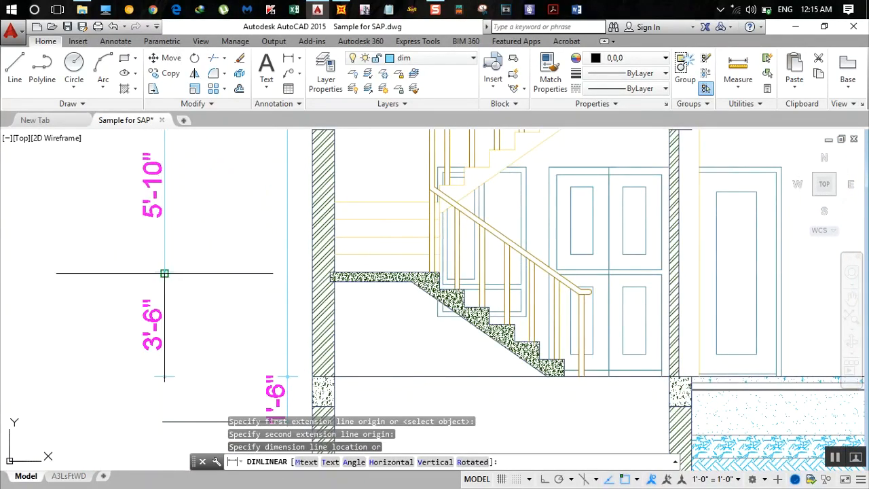
pyautogui.click(165, 271)
pyautogui.scroll(-6, 208, 269)
pyautogui.moveTo(274, 274); pyautogui.dragTo(266, 249, button='middle')
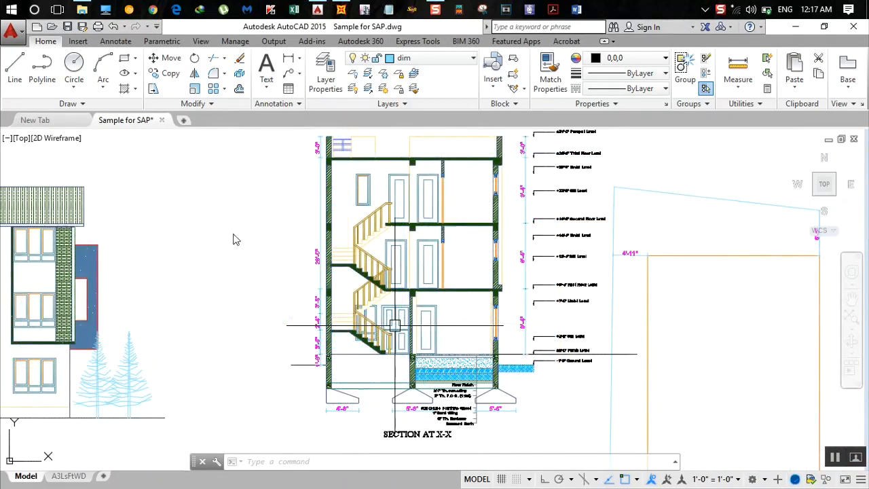
# Return to the AutoCAD floor plans and examine the ground-floor staircase between grids 2 and 3.
pyautogui.click(342, 10)
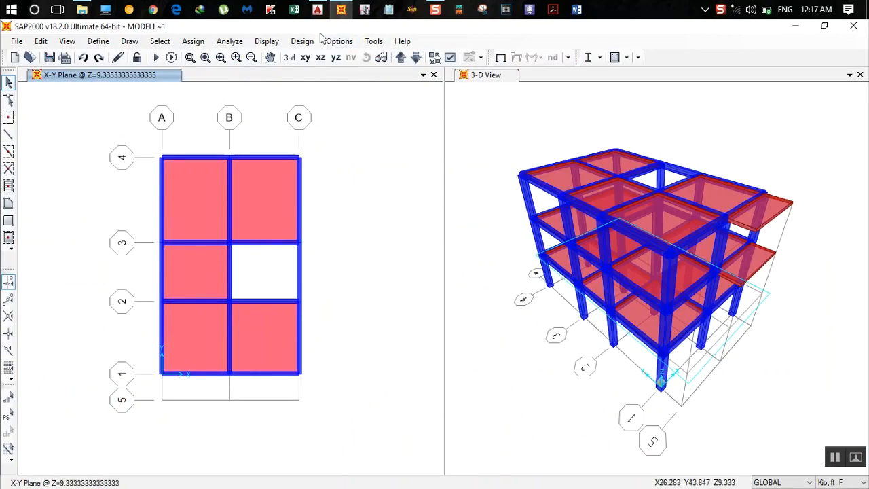
pyautogui.click(317, 9)
pyautogui.moveTo(279, 281); pyautogui.dragTo(321, 330, button='middle')
pyautogui.scroll(-4, 319, 328)
pyautogui.scroll(2, 252, 238)
pyautogui.moveTo(355, 304); pyautogui.dragTo(496, 366, button='middle')
pyautogui.scroll(-2, 495, 366)
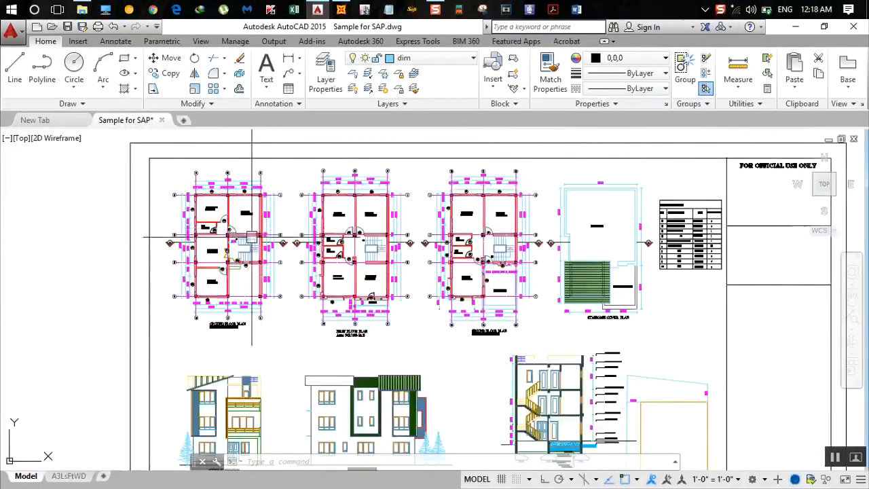
pyautogui.scroll(5, 241, 238)
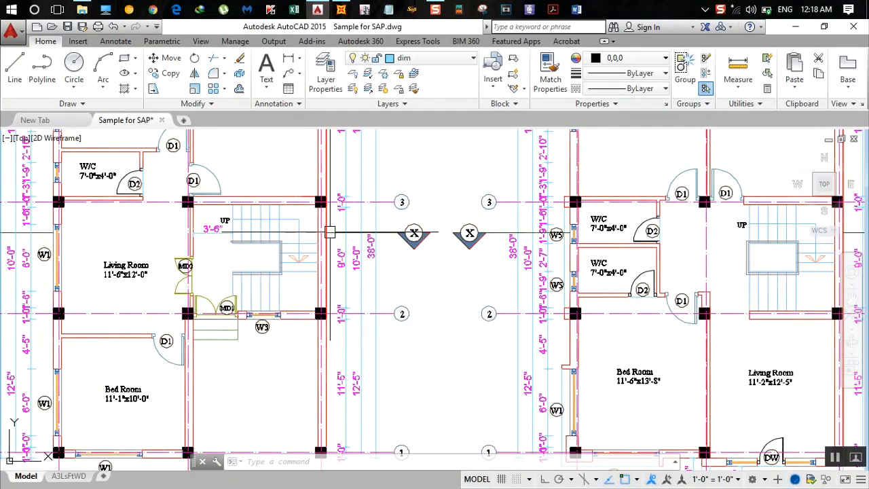
pyautogui.scroll(2, 227, 238)
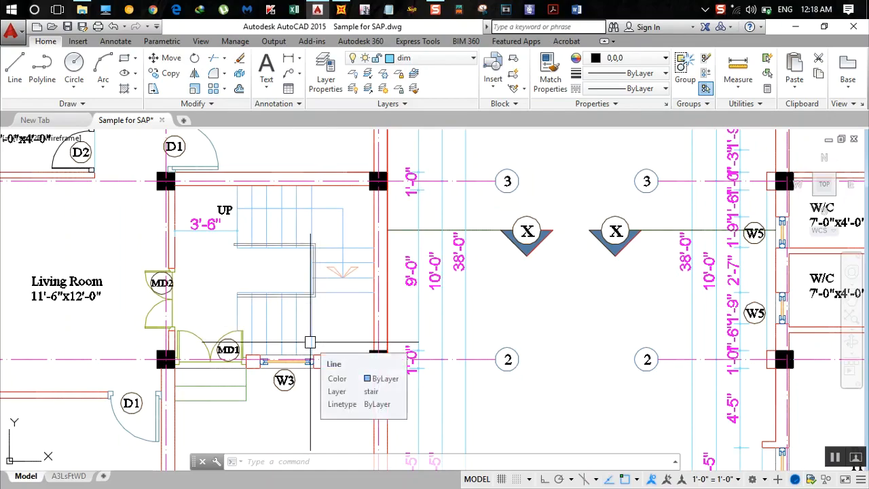
# Compare the stair flights and landings in Section X-X with the staircase layout on the ground-floor plan.
pyautogui.scroll(-6, 310, 353)
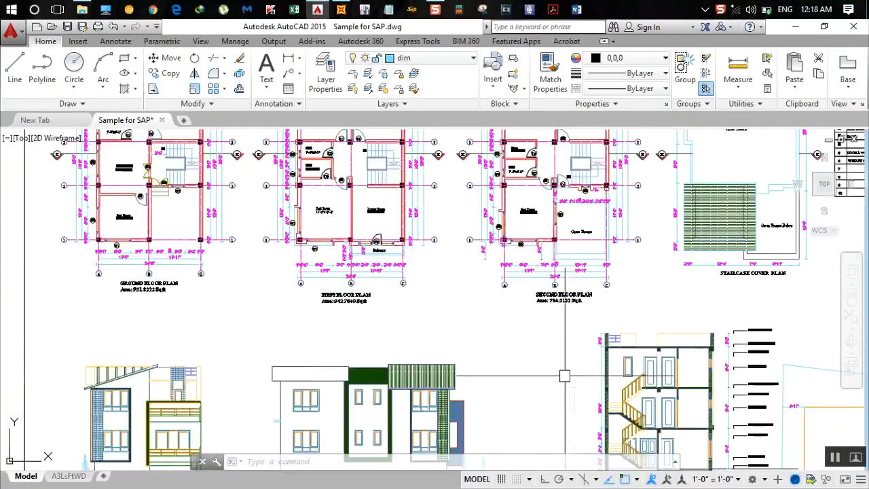
pyautogui.scroll(6, 412, 213)
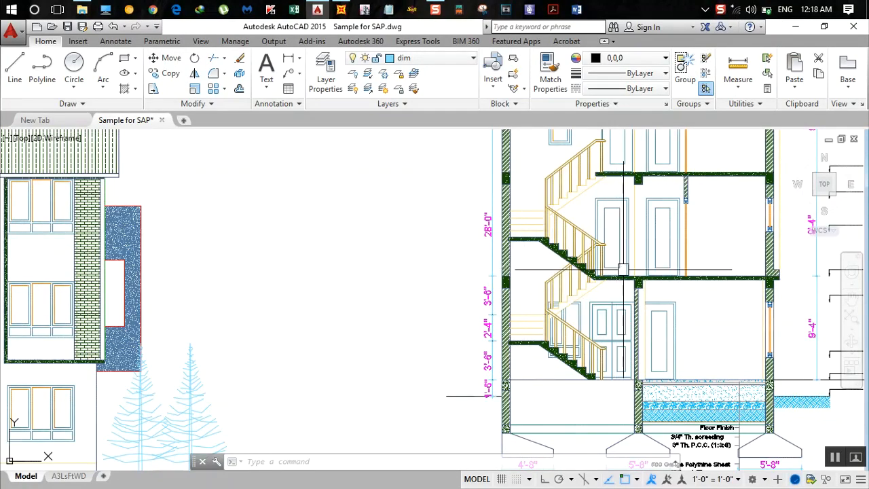
pyautogui.scroll(-4, 487, 286)
pyautogui.moveTo(326, 284); pyautogui.dragTo(467, 426, button='middle')
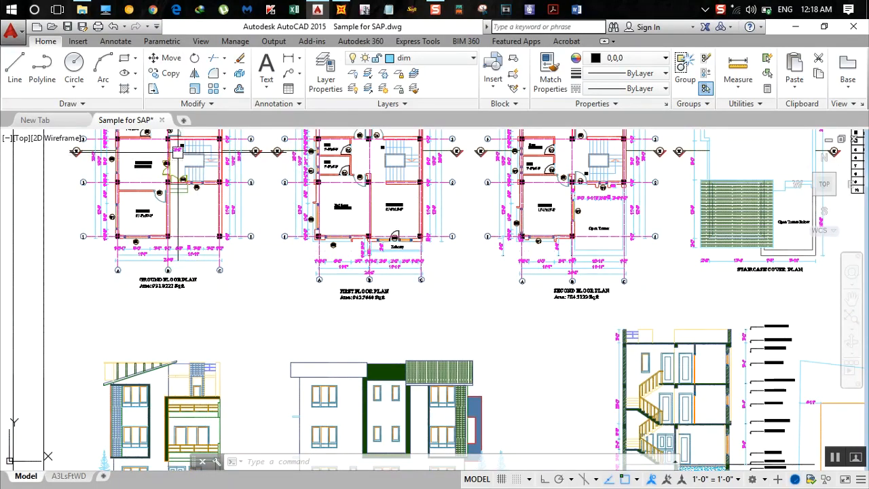
pyautogui.scroll(4, 178, 153)
pyautogui.scroll(-1, 204, 246)
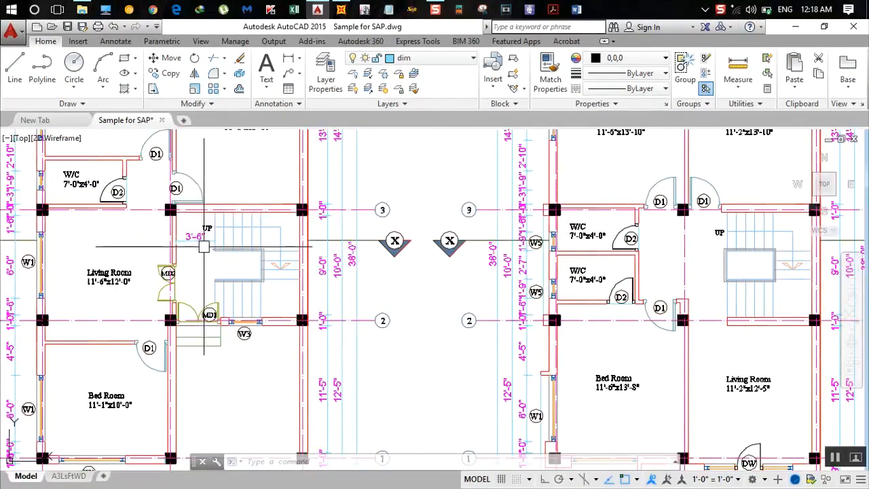
pyautogui.scroll(-2, 202, 255)
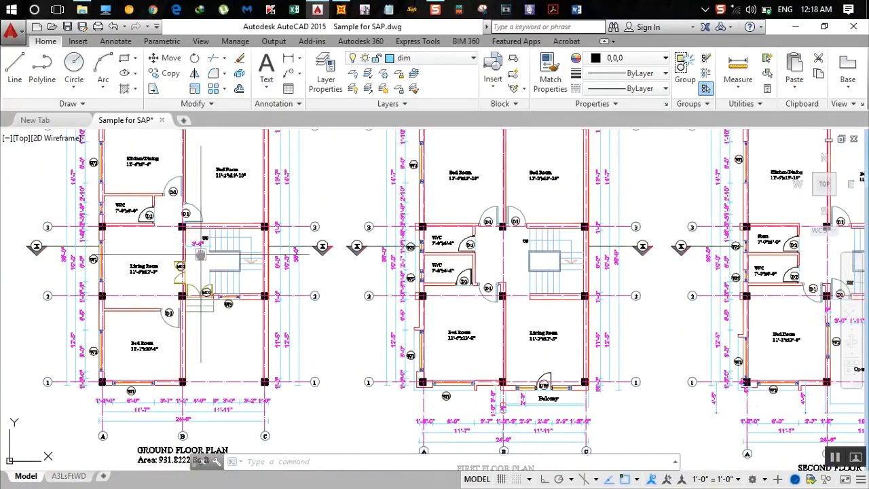
pyautogui.moveTo(202, 255); pyautogui.dragTo(249, 228, button='middle')
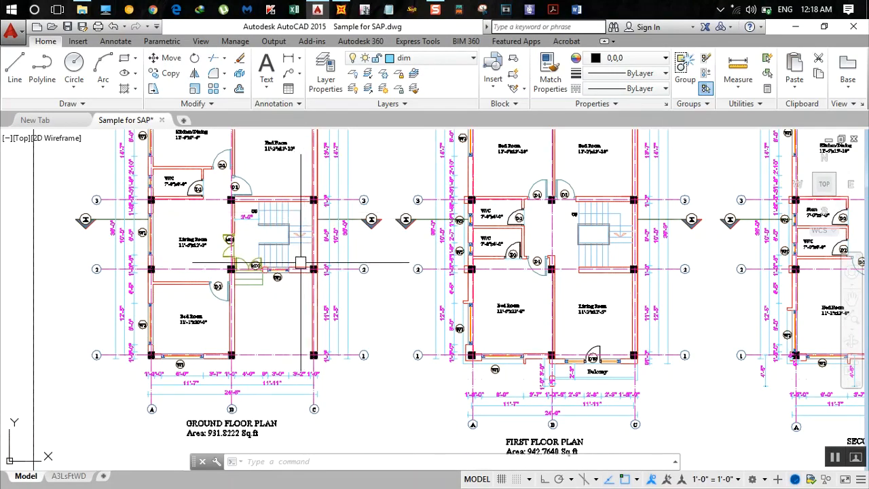
pyautogui.scroll(2, 243, 231)
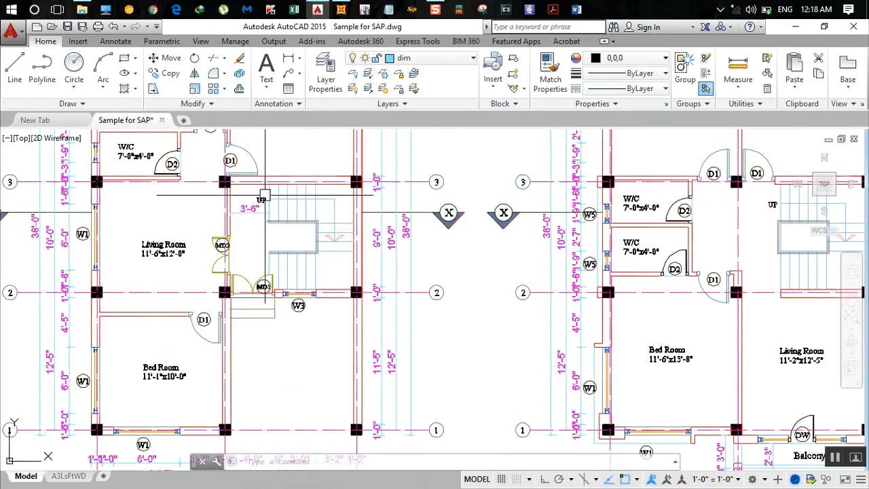
pyautogui.scroll(-3, 279, 251)
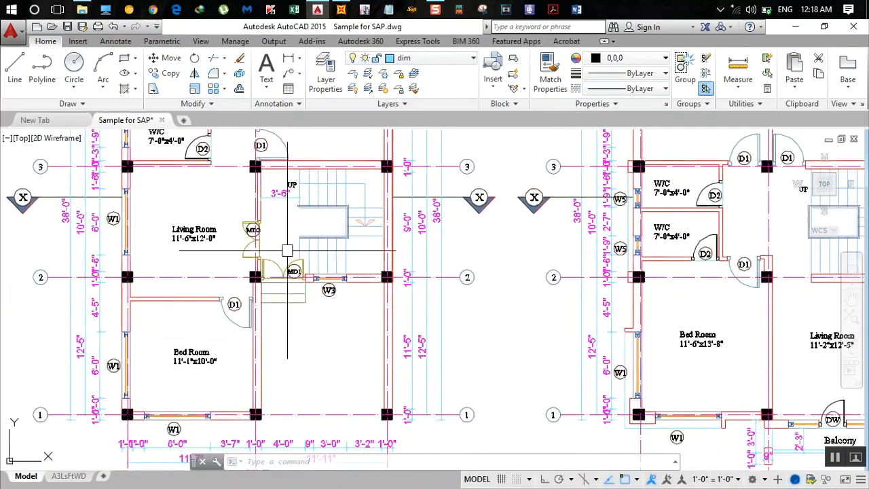
# Add a horizontal linear dimension from the column centre at A-1 to the start of the stair flight, placed below the Ground Floor Plan title.
pyautogui.click(288, 59)
pyautogui.scroll(4, 204, 339)
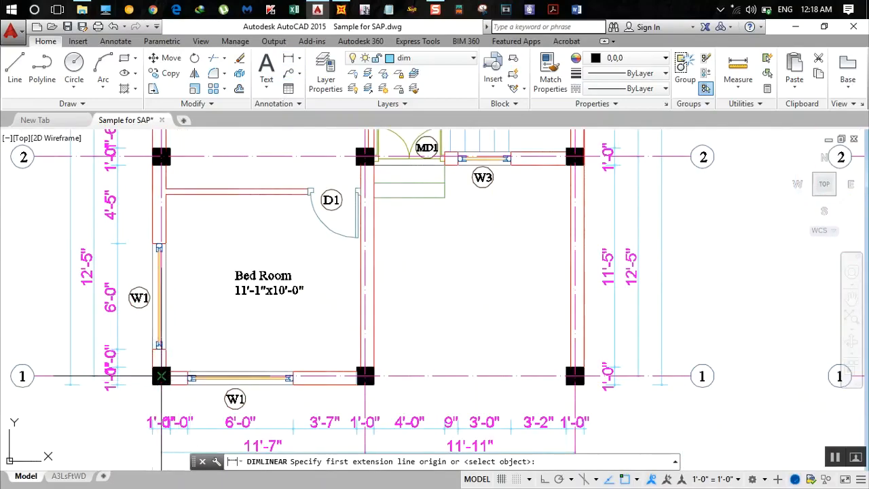
pyautogui.click(161, 376)
pyautogui.moveTo(409, 285); pyautogui.dragTo(440, 426, button='middle')
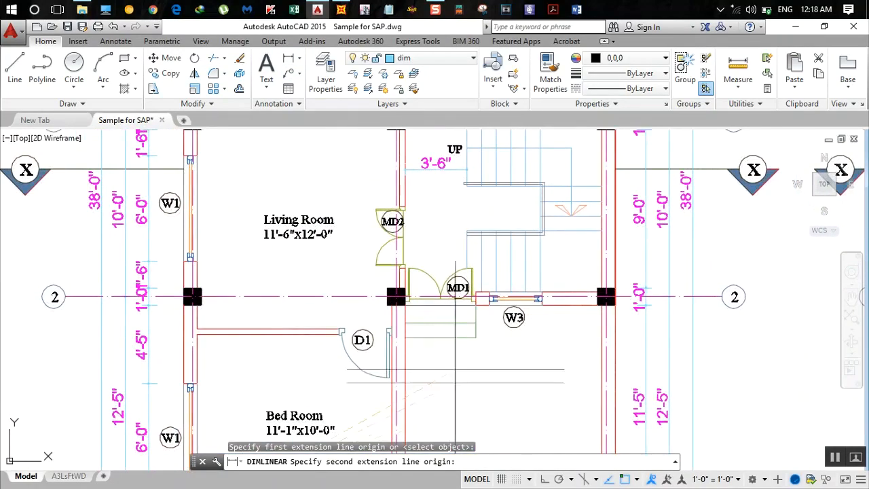
pyautogui.scroll(2, 462, 268)
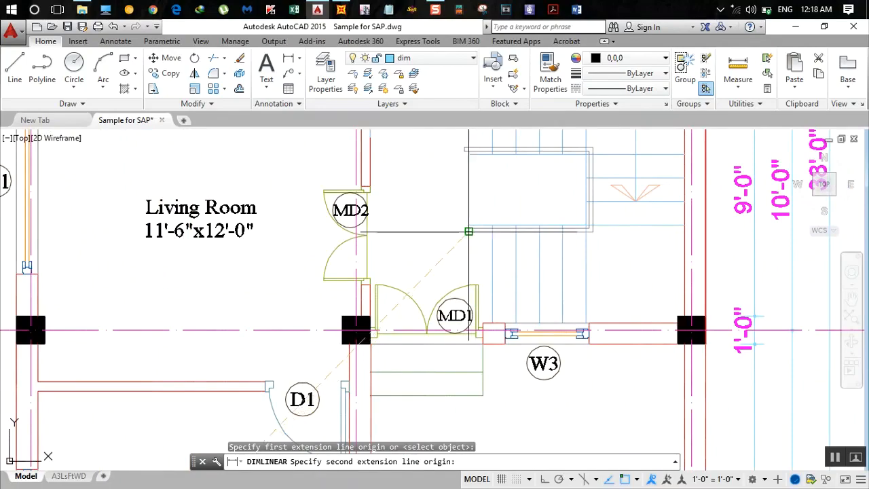
pyautogui.click(468, 231)
pyautogui.scroll(-4, 478, 326)
pyautogui.moveTo(480, 362); pyautogui.dragTo(521, 187, button='middle')
pyautogui.moveTo(503, 298); pyautogui.dragTo(525, 158, button='middle')
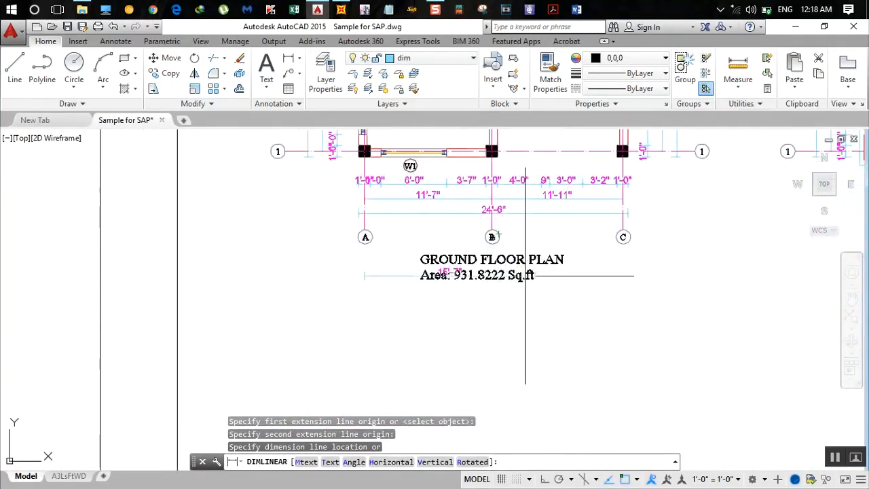
pyautogui.click(538, 347)
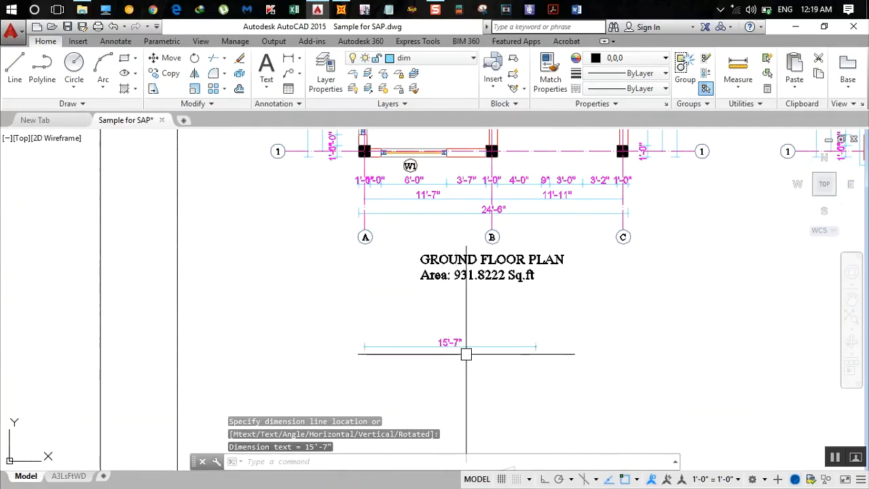
pyautogui.scroll(-2, 493, 244)
pyautogui.moveTo(520, 201); pyautogui.dragTo(514, 372, button='middle')
pyautogui.scroll(2, 509, 225)
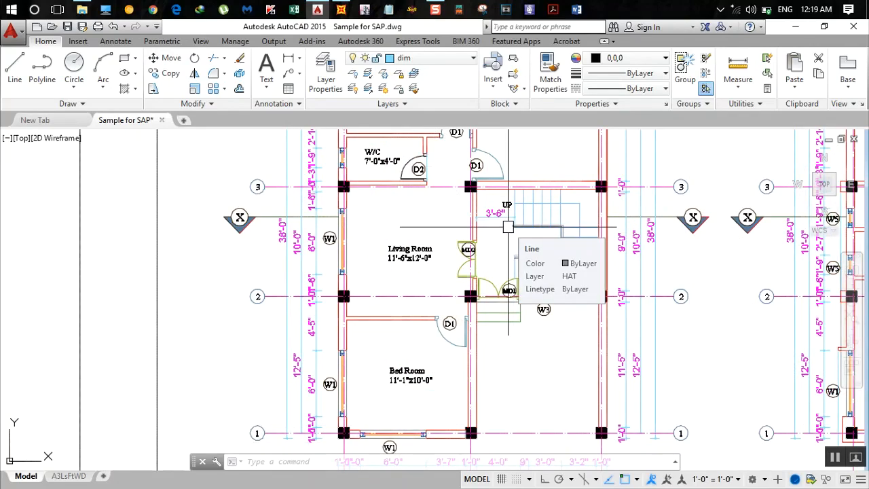
# Switch to SAP2000 and add X grid line D at 15+7/12 ft in the grid system data.
pyautogui.click(341, 9)
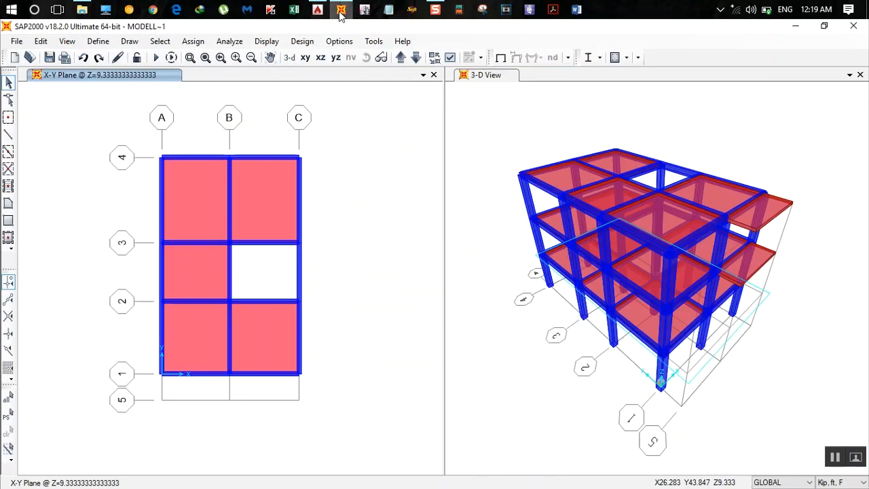
pyautogui.click(162, 161)
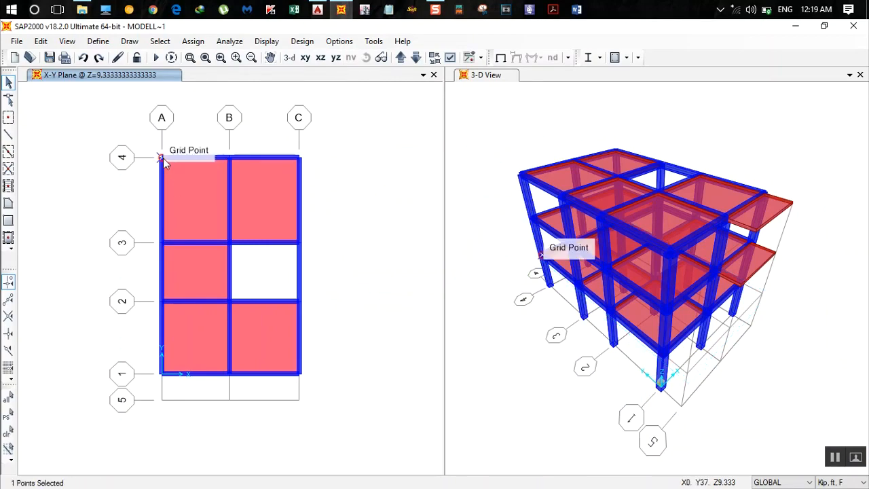
pyautogui.doubleClick(163, 160)
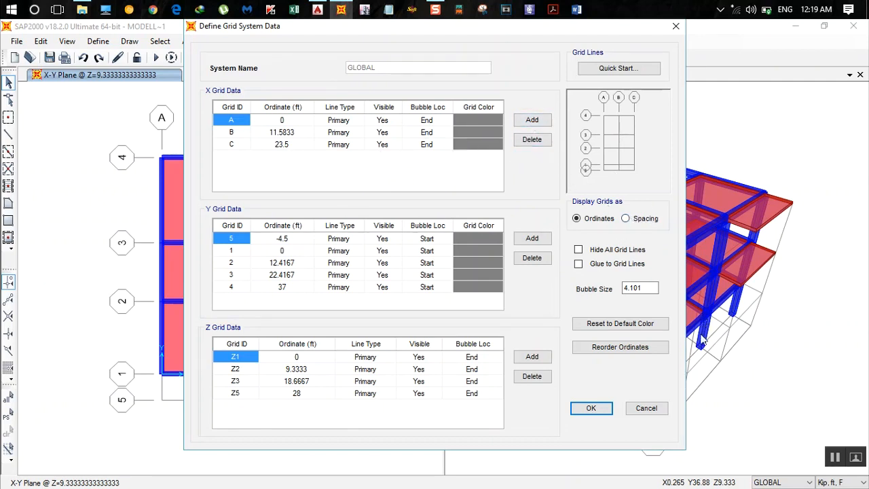
pyautogui.click(532, 120)
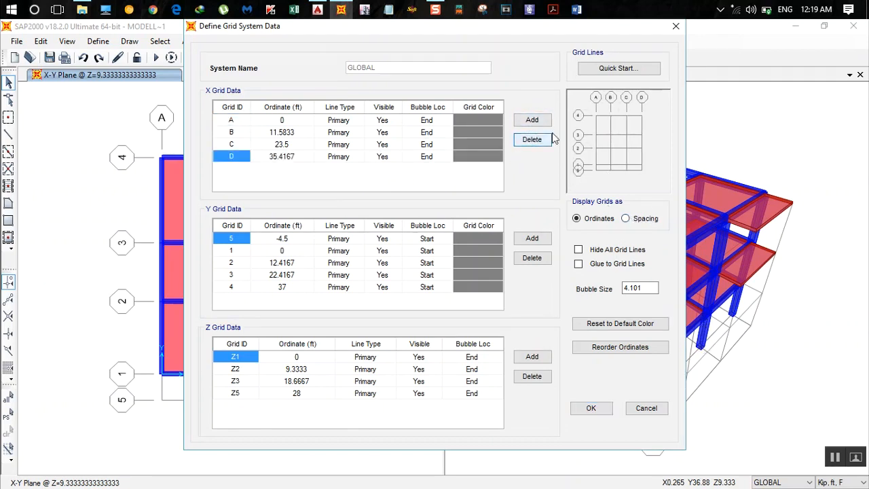
pyautogui.click(278, 160)
pyautogui.write('1')
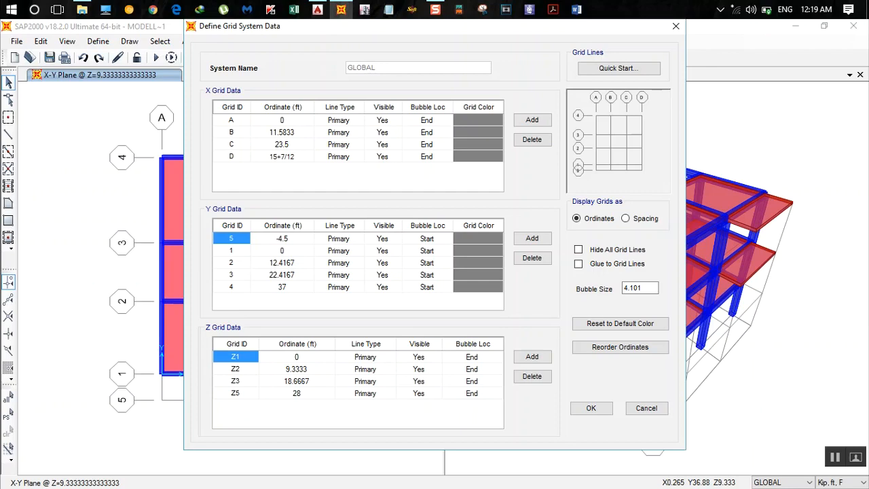
pyautogui.write('5+7/12')
pyautogui.press('Return')
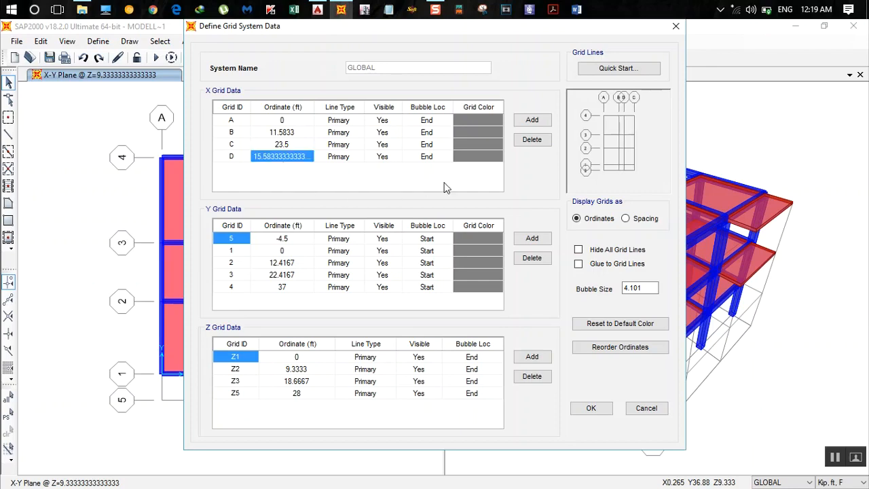
# Switch to AutoCAD and dimension the stair well horizontally from flight start to landing edge, placing it beside the dimension below the Ground Floor Plan title.
pyautogui.click(318, 10)
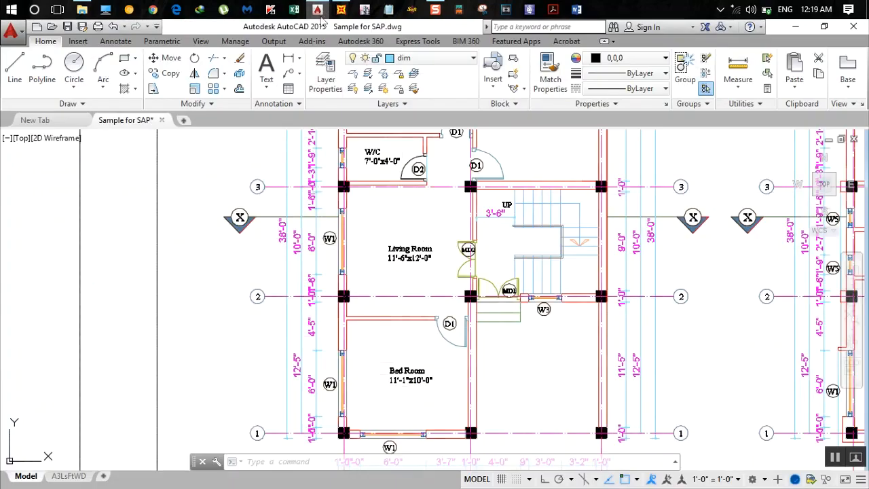
pyautogui.scroll(-2, 406, 253)
pyautogui.moveTo(406, 252); pyautogui.dragTo(349, 299, button='middle')
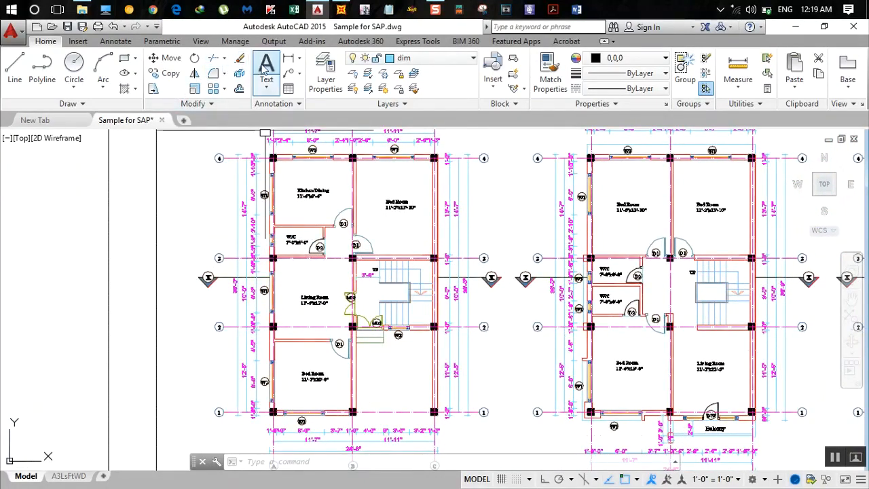
pyautogui.click(289, 58)
pyautogui.scroll(4, 394, 286)
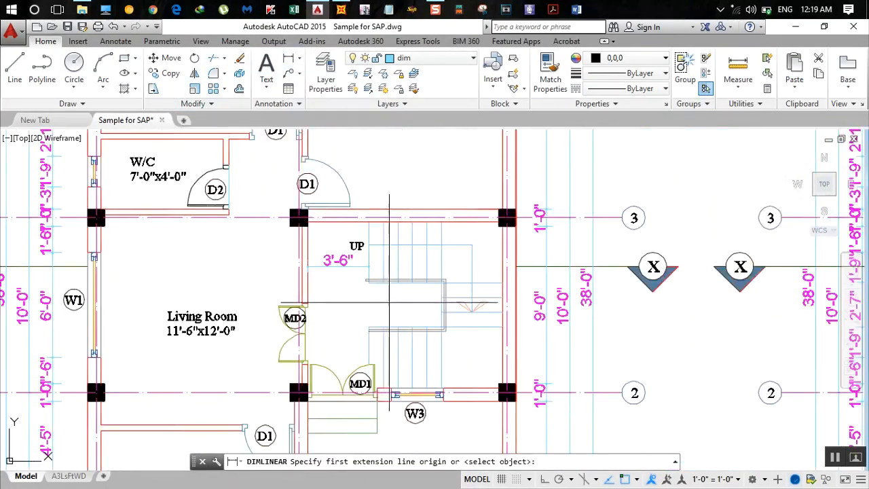
pyautogui.scroll(2, 370, 319)
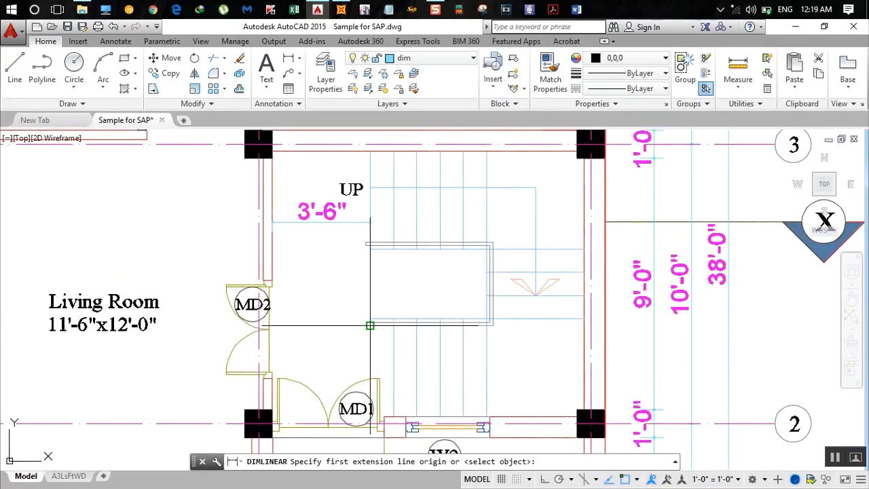
pyautogui.click(370, 325)
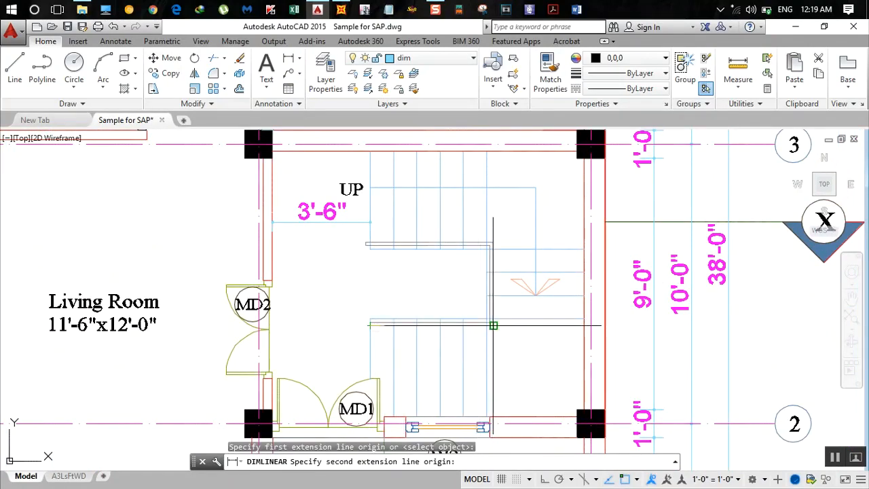
pyautogui.scroll(3, 493, 333)
pyautogui.click(494, 324)
pyautogui.scroll(-10, 494, 324)
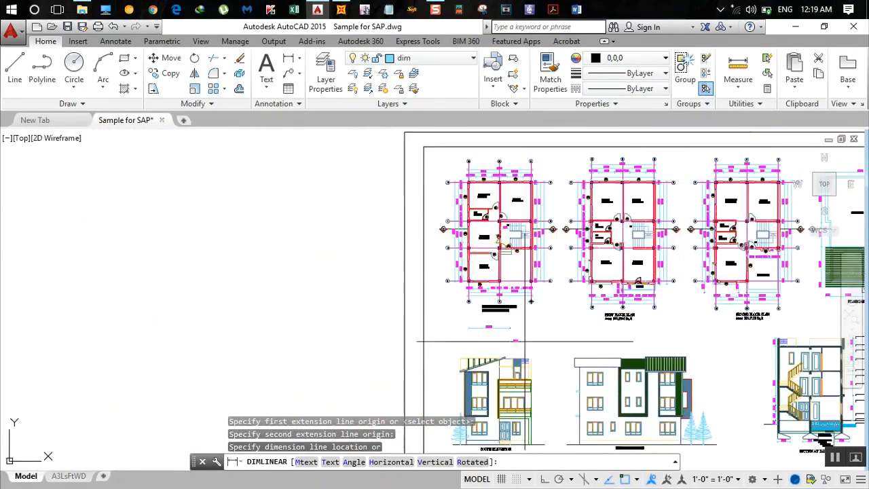
pyautogui.scroll(8, 524, 257)
pyautogui.click(530, 306)
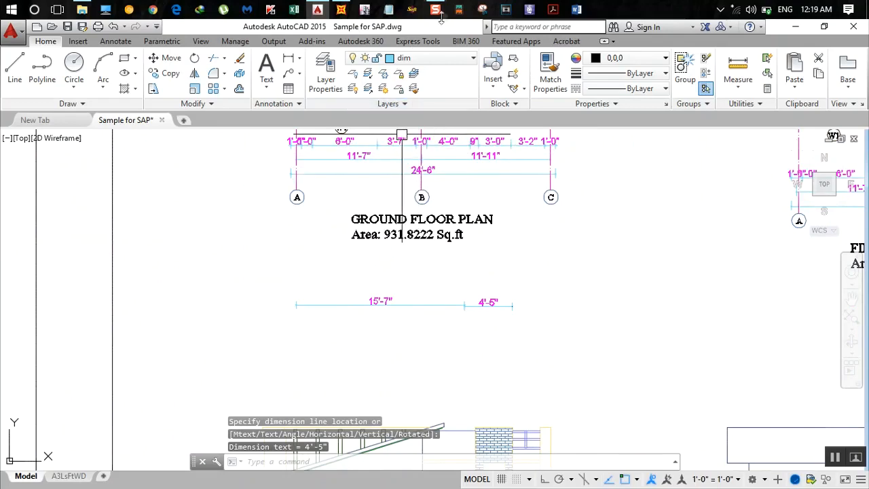
# Switch to SAP2000, add X grid line E at 15.5833+4+5/12 ft in the grid system data, and apply it to the model.
pyautogui.click(341, 10)
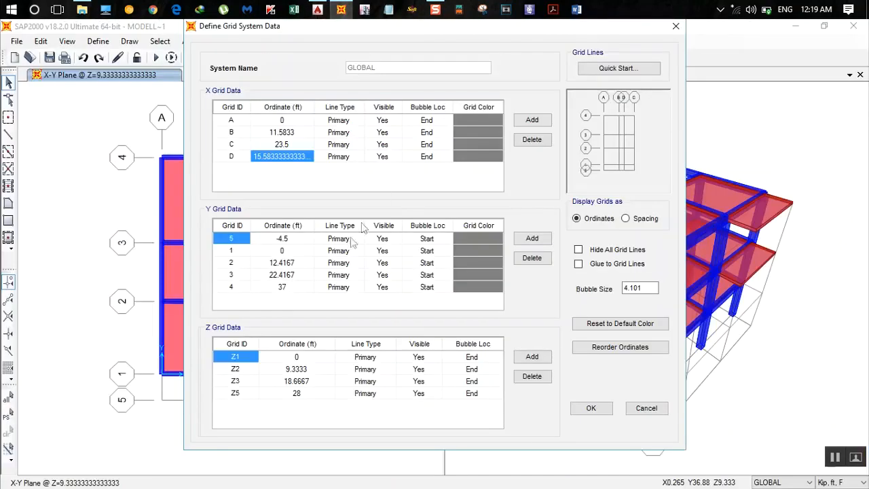
pyautogui.click(532, 119)
pyautogui.click(294, 170)
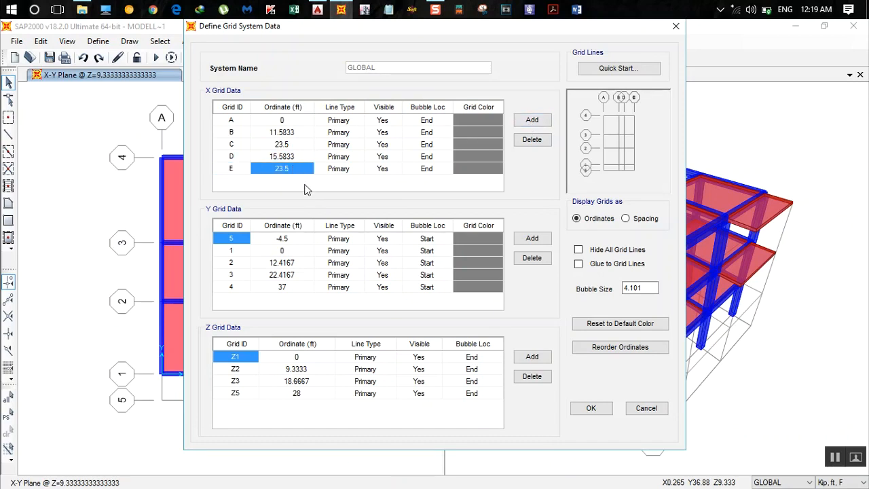
pyautogui.write('15')
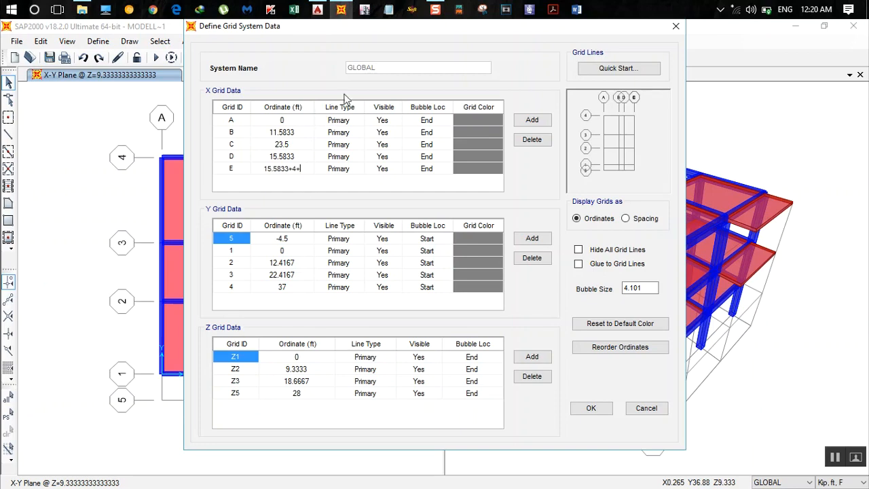
pyautogui.click(318, 10)
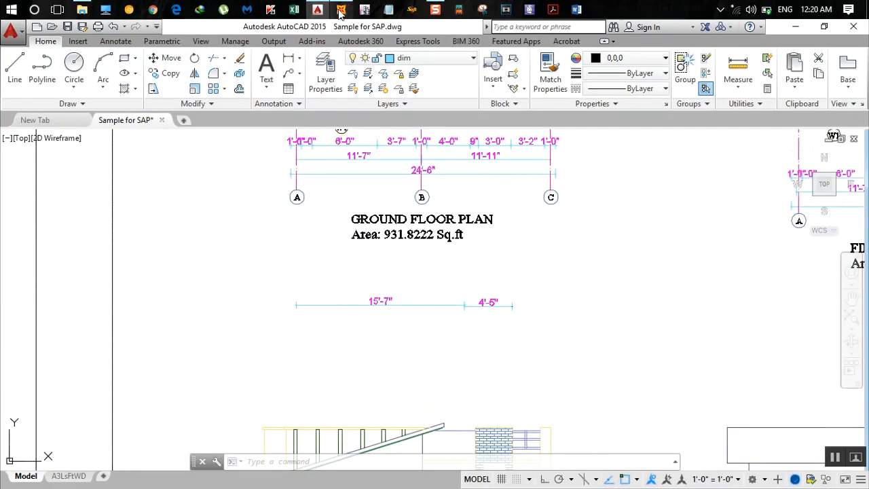
pyautogui.click(341, 9)
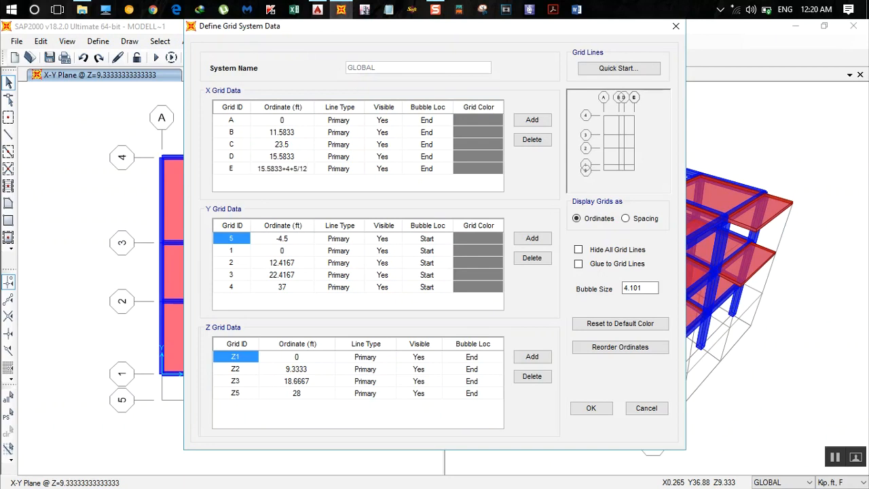
pyautogui.press('Return')
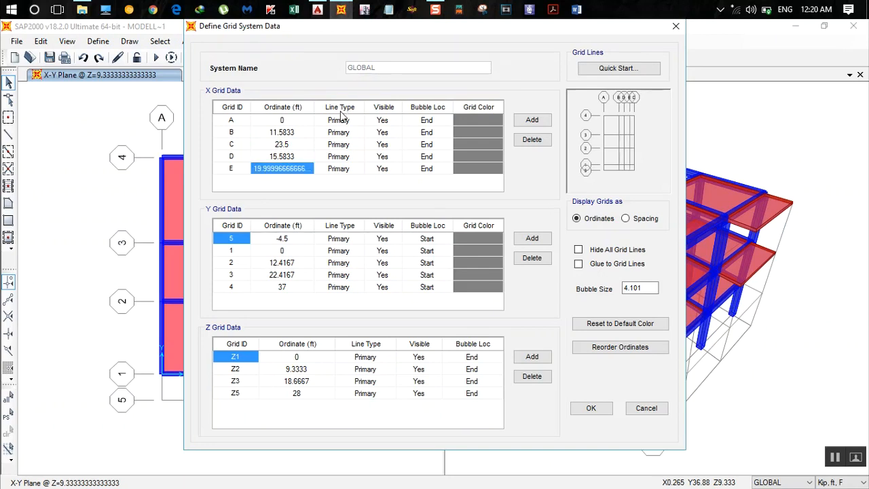
pyautogui.click(591, 409)
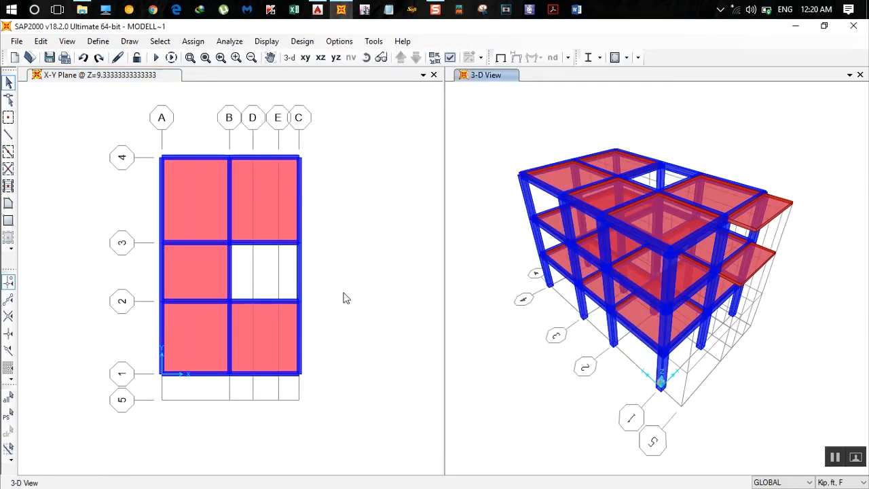
pyautogui.hotkey('ctrl', 'q')
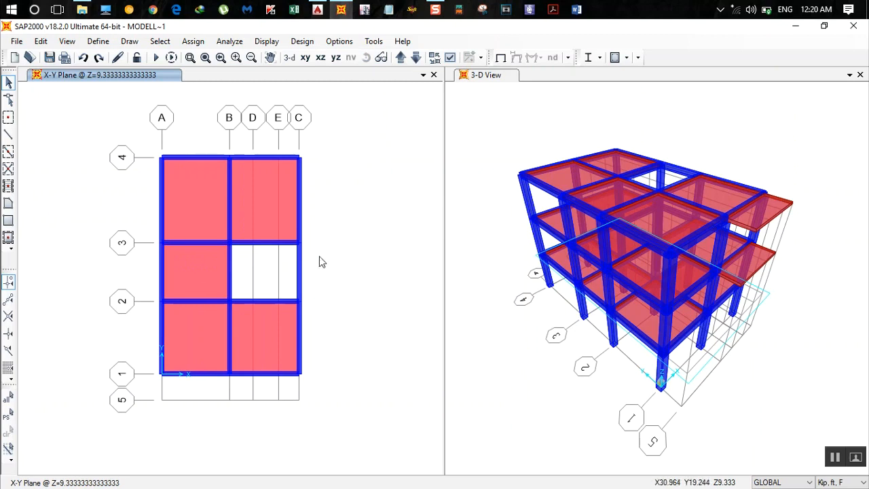
# Switch to AutoCAD and dimension vertically from the column centre at C-1 to the stair well's lower outer corner, placing it beyond grid bubble 2.
pyautogui.click(317, 9)
pyautogui.moveTo(471, 233); pyautogui.dragTo(482, 424, button='middle')
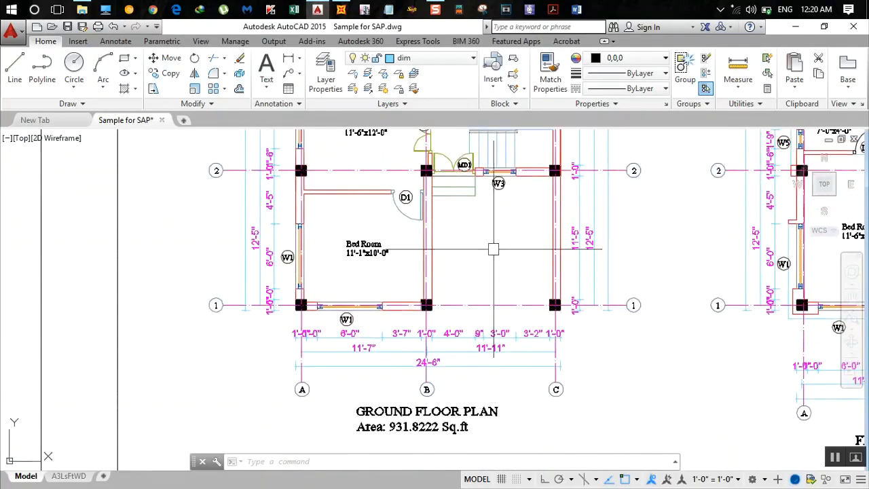
pyautogui.scroll(-5, 493, 249)
pyautogui.scroll(8, 500, 290)
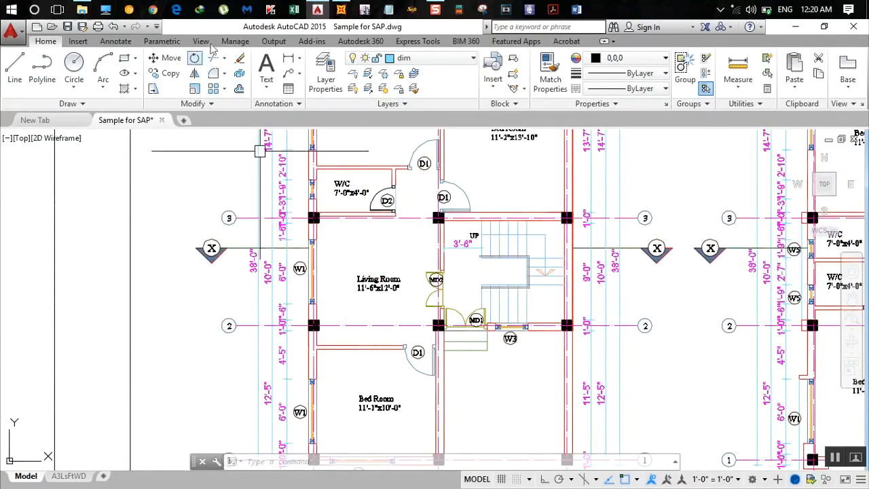
pyautogui.click(288, 58)
pyautogui.moveTo(406, 330)
pyautogui.mouseDown(button='middle')
pyautogui.moveTo(322, 229)
pyautogui.moveTo(312, 202)
pyautogui.mouseUp(button='middle')
pyautogui.scroll(2, 460, 316)
pyautogui.click(484, 343)
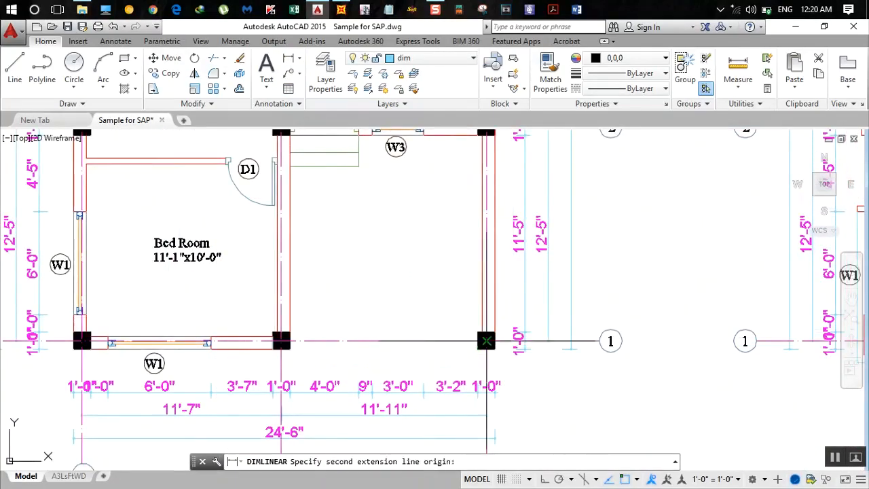
pyautogui.scroll(-3, 475, 326)
pyautogui.scroll(4, 446, 303)
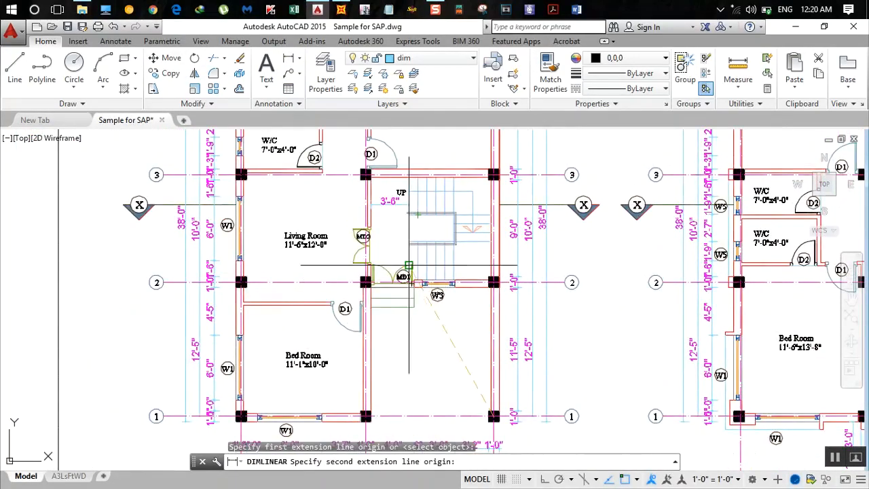
pyautogui.scroll(3, 438, 293)
pyautogui.moveTo(458, 293); pyautogui.dragTo(491, 377, button='middle')
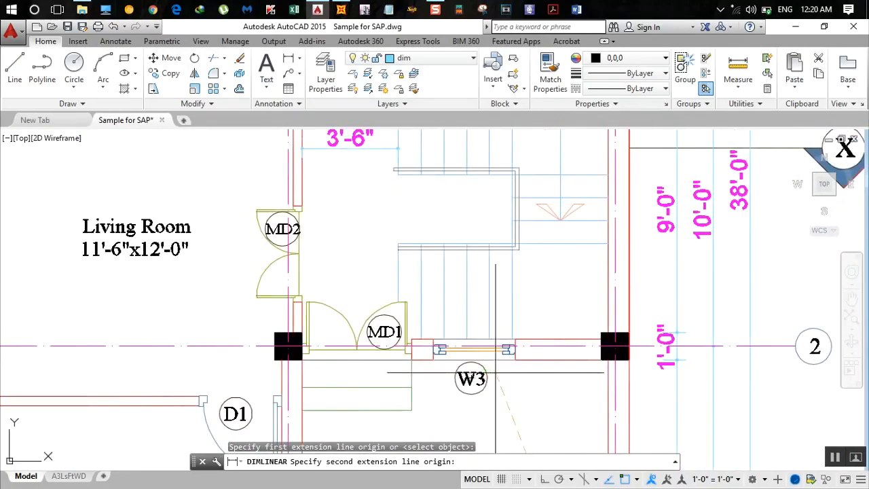
pyautogui.click(519, 250)
pyautogui.moveTo(765, 263); pyautogui.dragTo(631, 187, button='middle')
pyautogui.click(730, 201)
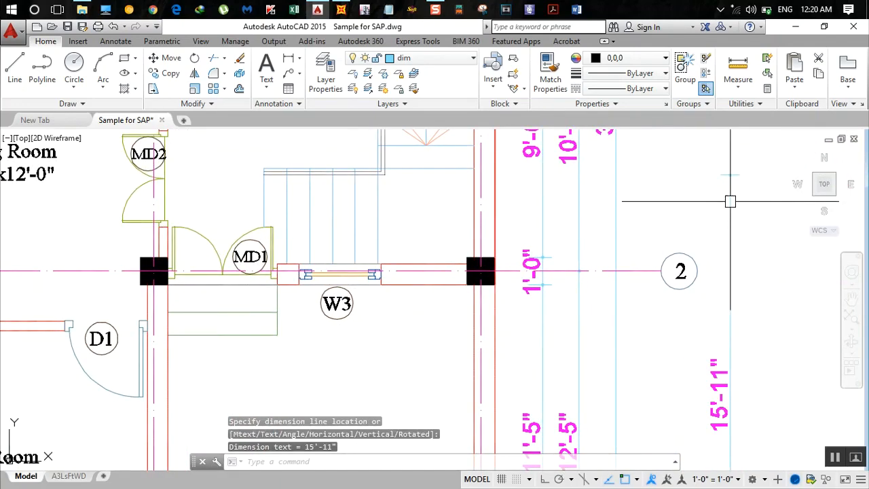
# Switch to SAP2000 and add a Y grid line at 15+11/12 ft plus one further Y grid line row in the grid system data.
pyautogui.click(341, 9)
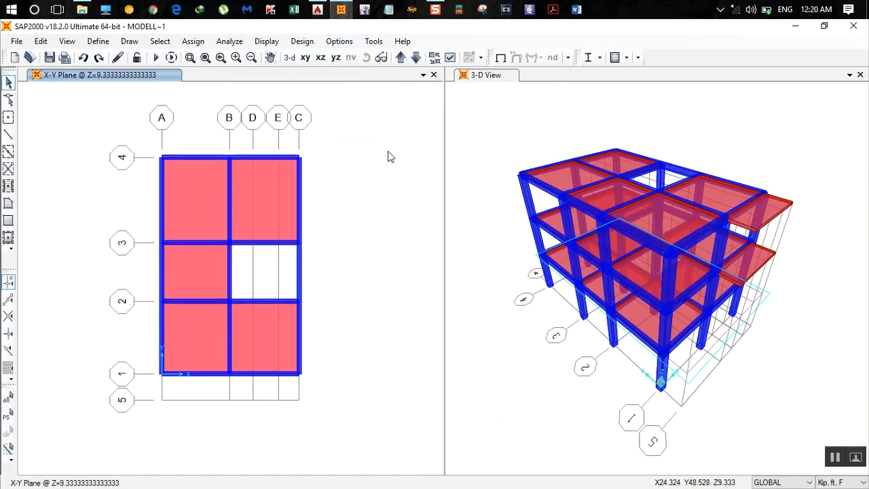
pyautogui.doubleClick(303, 163)
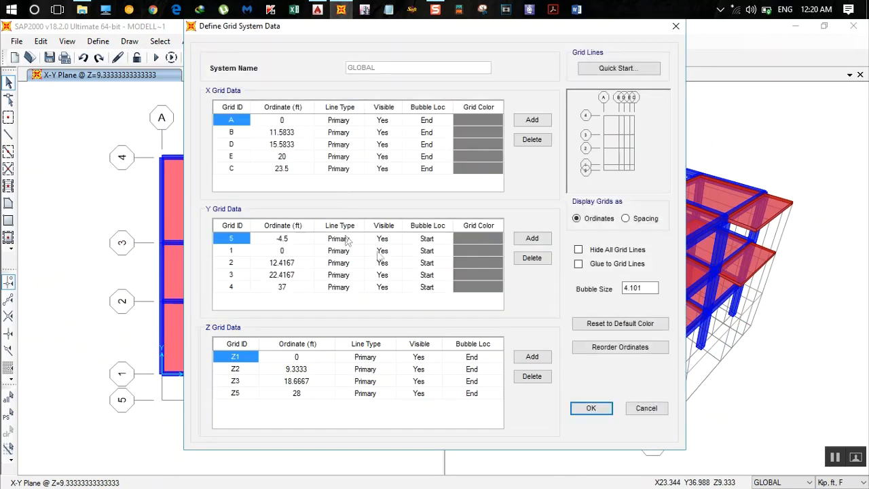
pyautogui.click(531, 238)
pyautogui.click(282, 300)
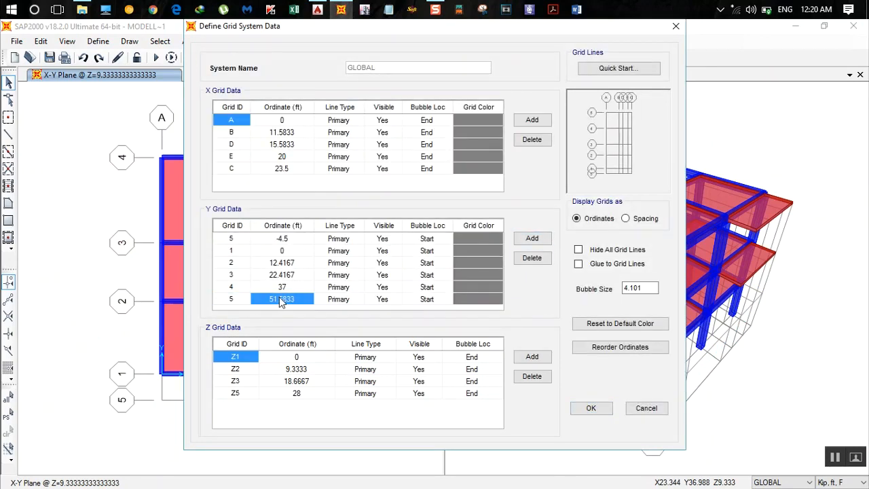
pyautogui.press('BackSpace')
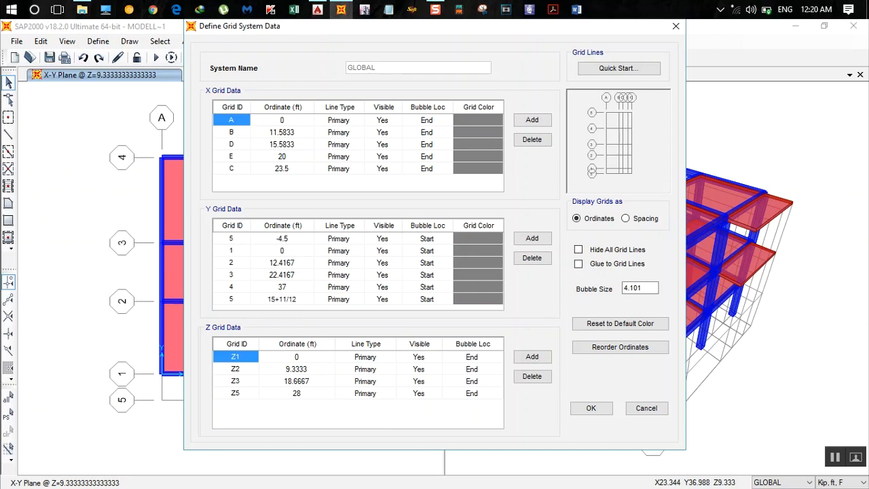
pyautogui.press('Return')
pyautogui.click(532, 239)
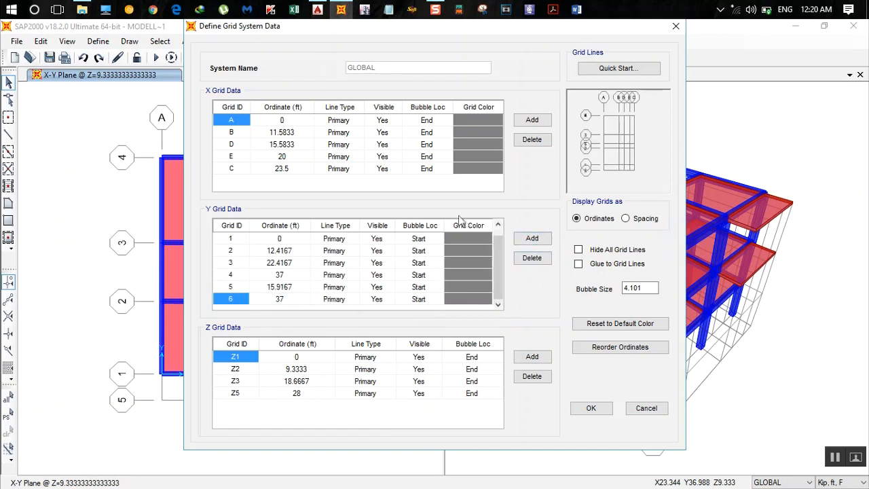
# Switch to AutoCAD and dimension the stair well vertically between its lower and upper outer corners, placing it near the X section marker.
pyautogui.click(317, 10)
pyautogui.scroll(-2, 445, 243)
pyautogui.moveTo(441, 248); pyautogui.dragTo(444, 354, button='middle')
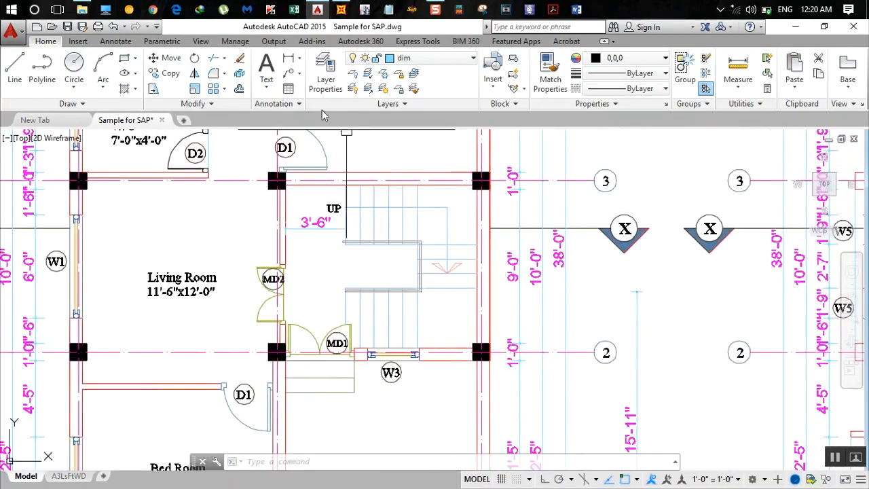
pyautogui.click(288, 58)
pyautogui.scroll(4, 394, 314)
pyautogui.click(442, 269)
pyautogui.moveTo(439, 226); pyautogui.dragTo(447, 345, button='middle')
pyautogui.click(450, 255)
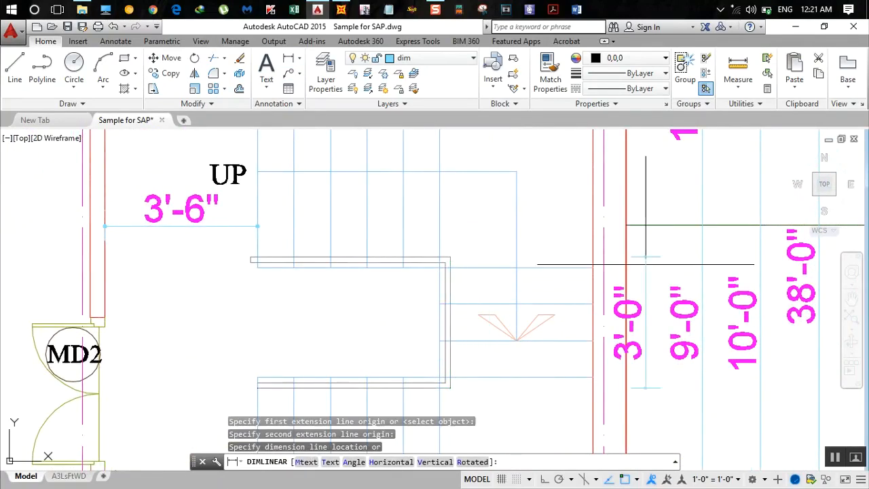
pyautogui.scroll(-4, 646, 258)
pyautogui.moveTo(784, 286); pyautogui.dragTo(649, 281, button='middle')
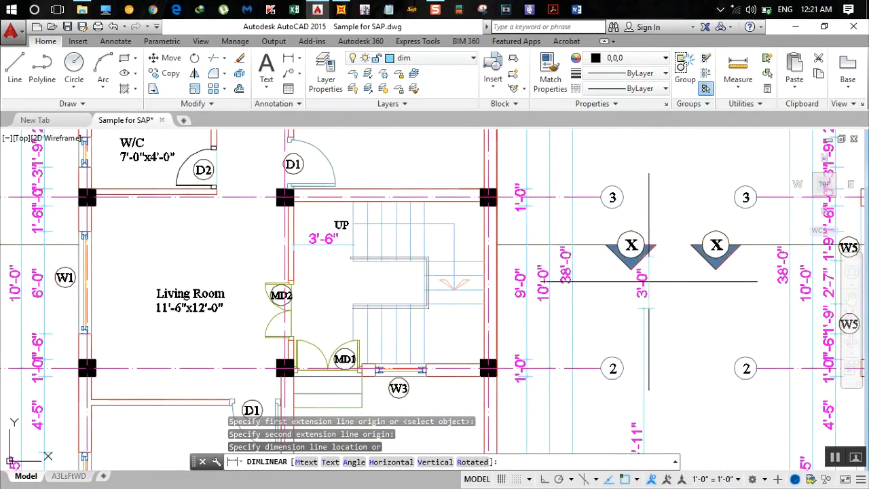
pyautogui.click(649, 281)
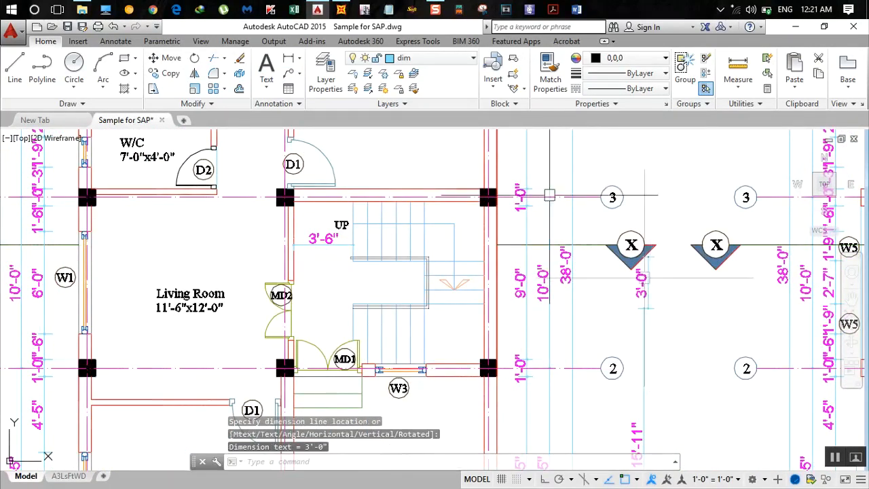
# Switch to SAP2000, set Y grid line 6 to 15.9167+3 ft, and apply the grid system changes.
pyautogui.click(341, 10)
pyautogui.click(282, 300)
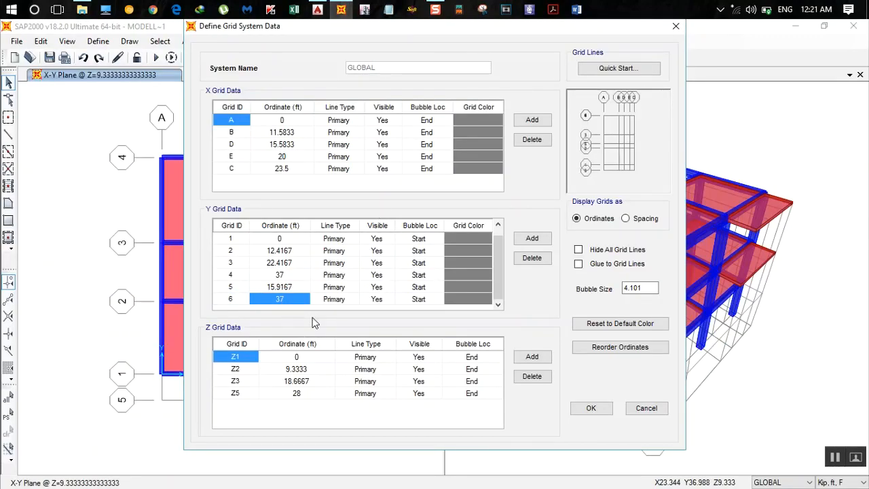
pyautogui.write('15.9167+')
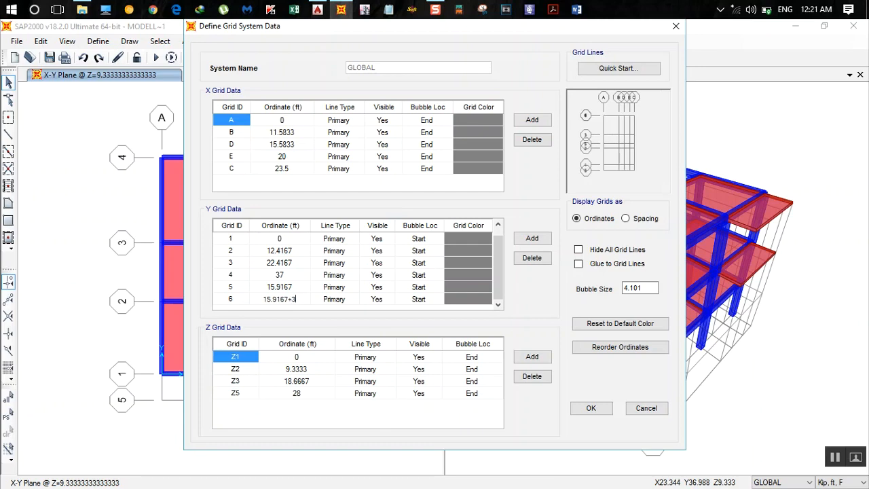
pyautogui.press('Return')
pyautogui.click(592, 409)
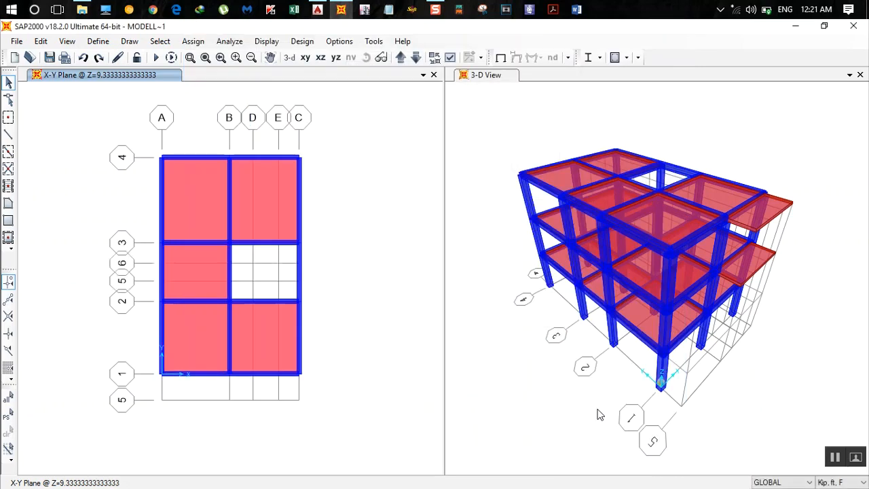
pyautogui.click(254, 269)
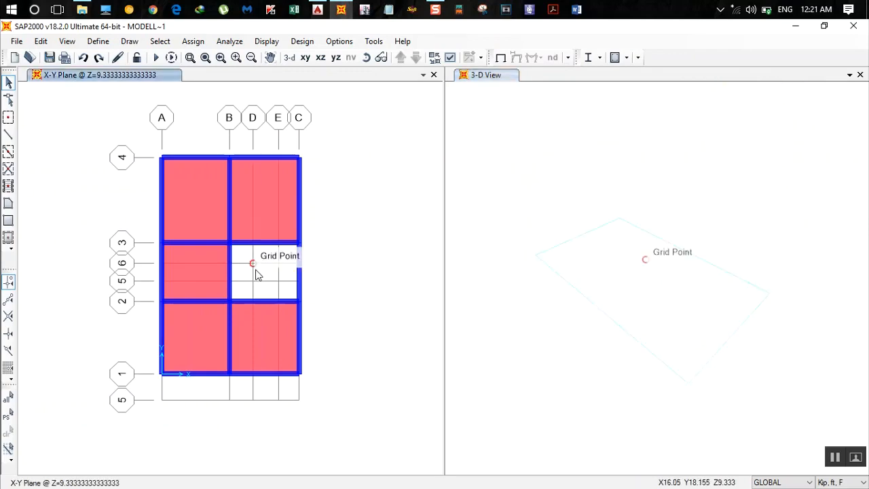
pyautogui.click(489, 80)
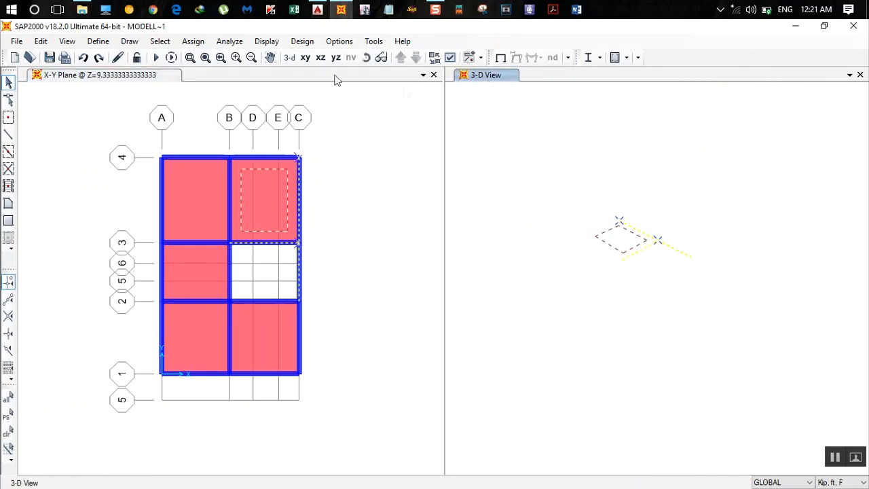
pyautogui.click(291, 59)
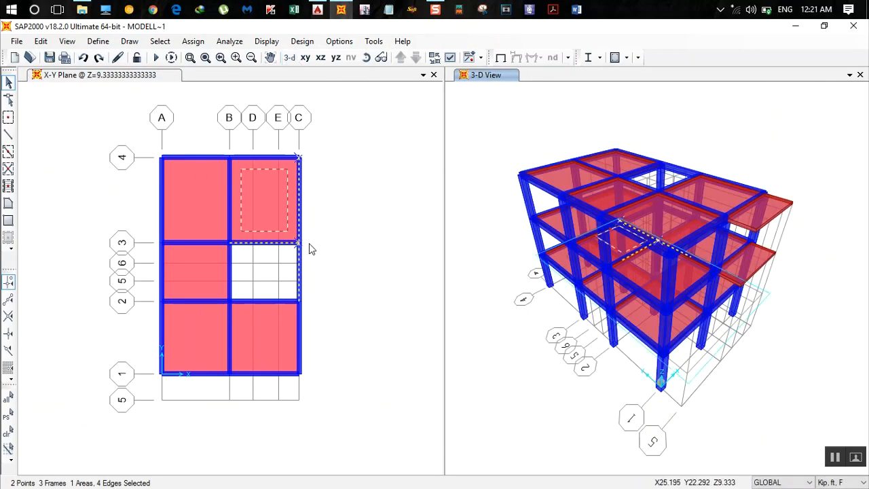
pyautogui.hotkey('ctrl', 'q')
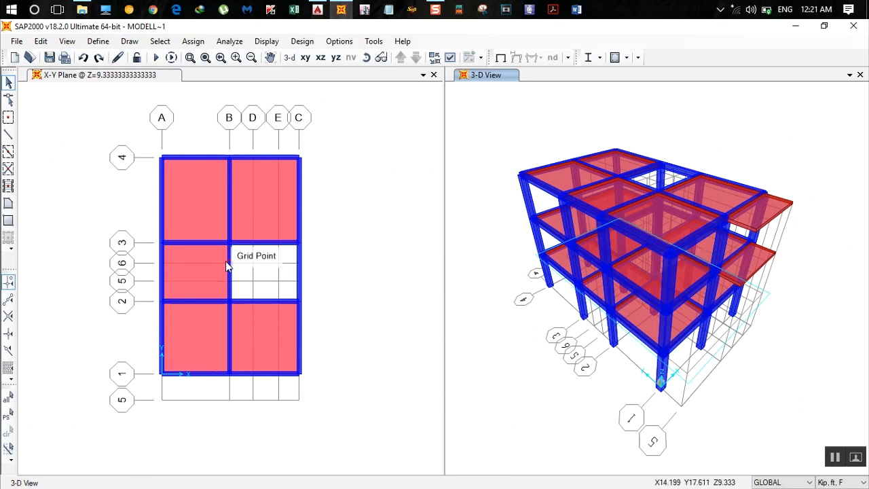
# Open the GLOBAL grid system data for editing from the X-Y plan view.
pyautogui.scroll(3, 229, 266)
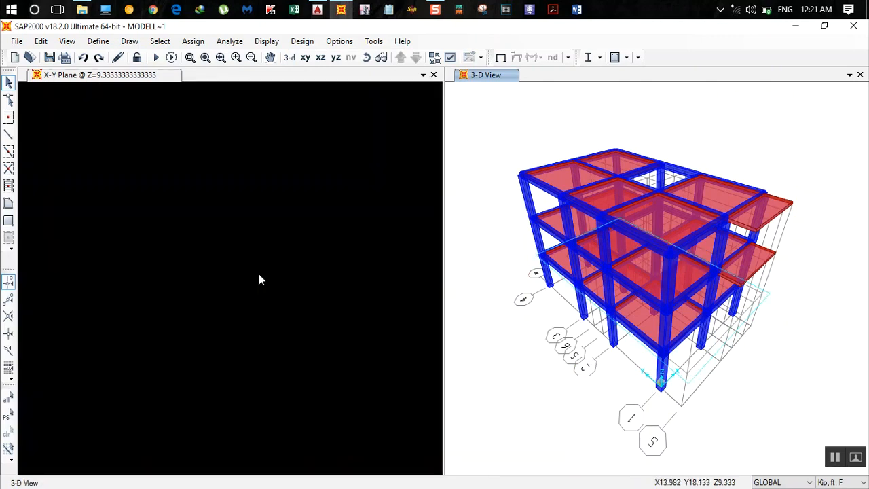
pyautogui.scroll(-3, 259, 274)
pyautogui.click(271, 278)
pyautogui.scroll(-3, 291, 271)
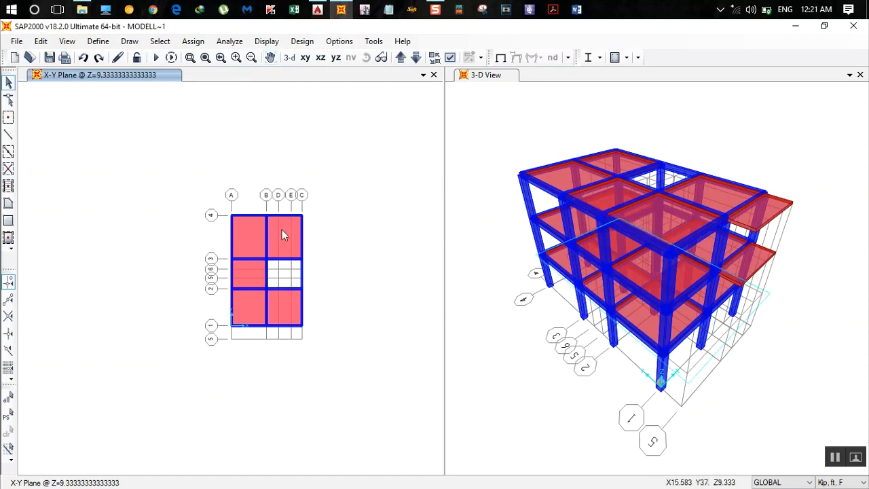
pyautogui.scroll(2, 282, 230)
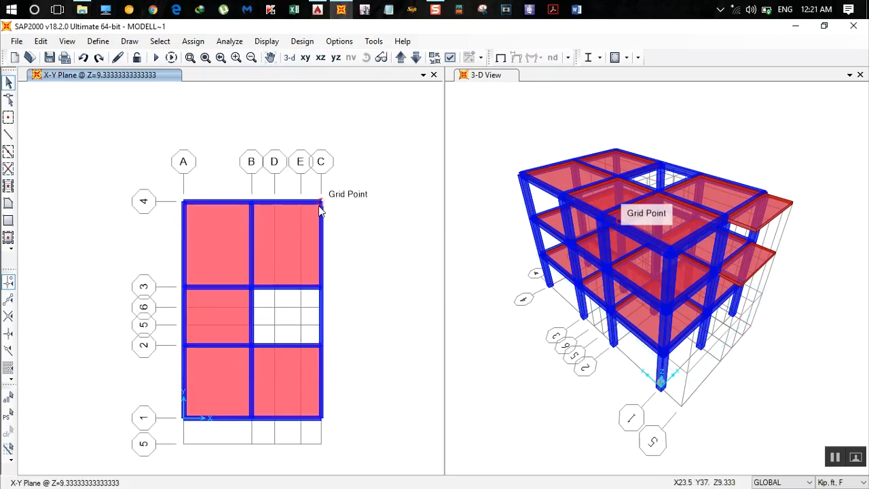
pyautogui.doubleClick(321, 210)
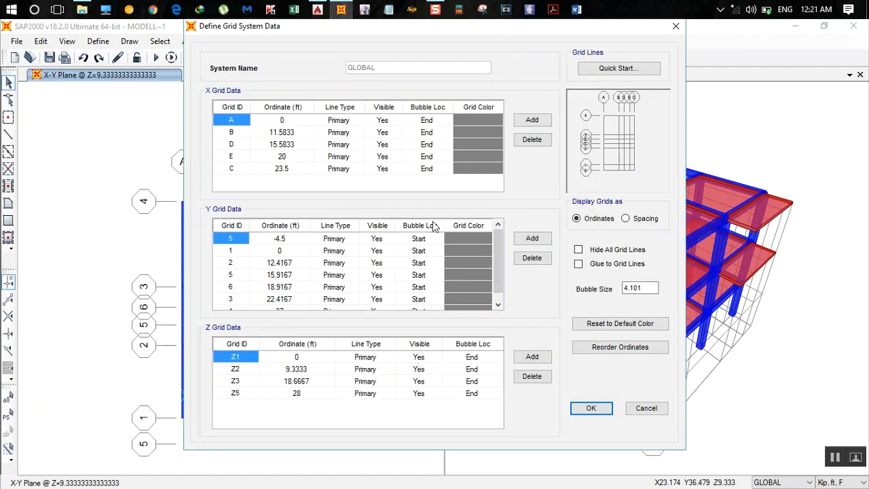
# Switch to AutoCAD and examine the vertical stair flight and landing dimensions in Section at X-X.
pyautogui.click(317, 9)
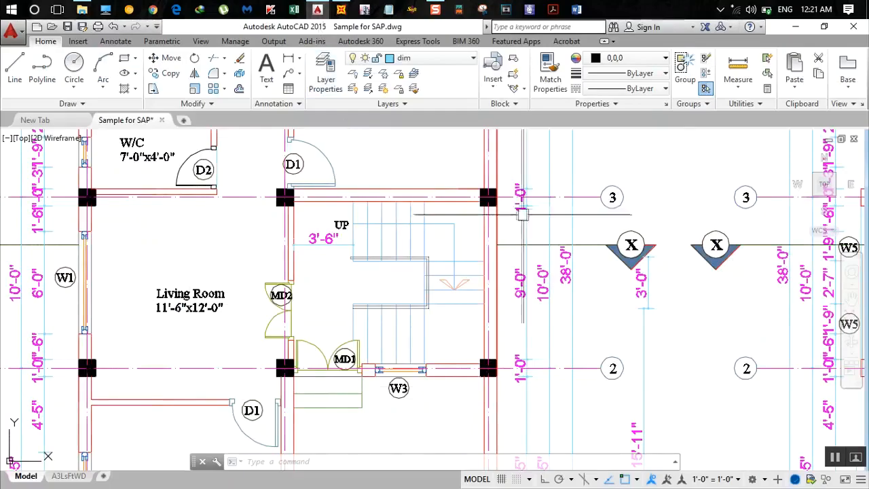
pyautogui.moveTo(626, 379)
pyautogui.mouseDown(button='middle')
pyautogui.moveTo(347, 235)
pyautogui.moveTo(260, 207)
pyautogui.mouseUp(button='middle')
pyautogui.moveTo(436, 332); pyautogui.dragTo(386, 252, button='middle')
pyautogui.scroll(5, 385, 252)
pyautogui.scroll(2, 438, 310)
pyautogui.moveTo(440, 311); pyautogui.dragTo(297, 181, button='middle')
pyautogui.scroll(-2, 299, 182)
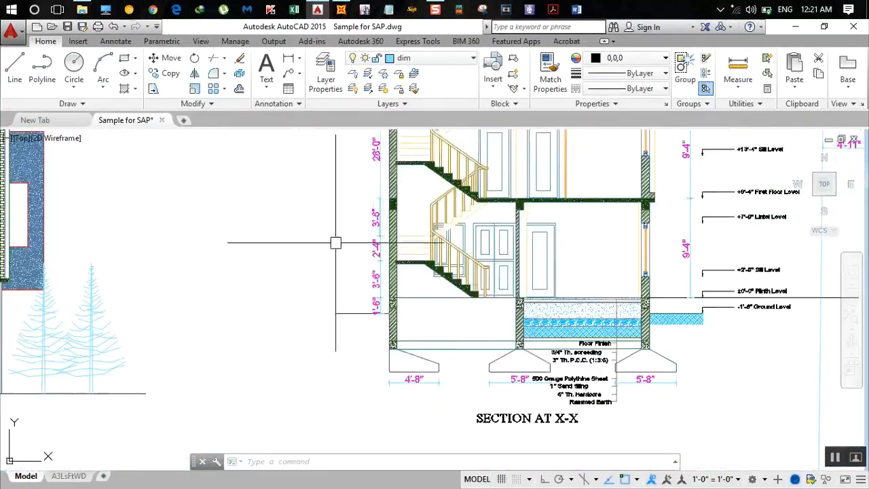
pyautogui.scroll(2, 402, 295)
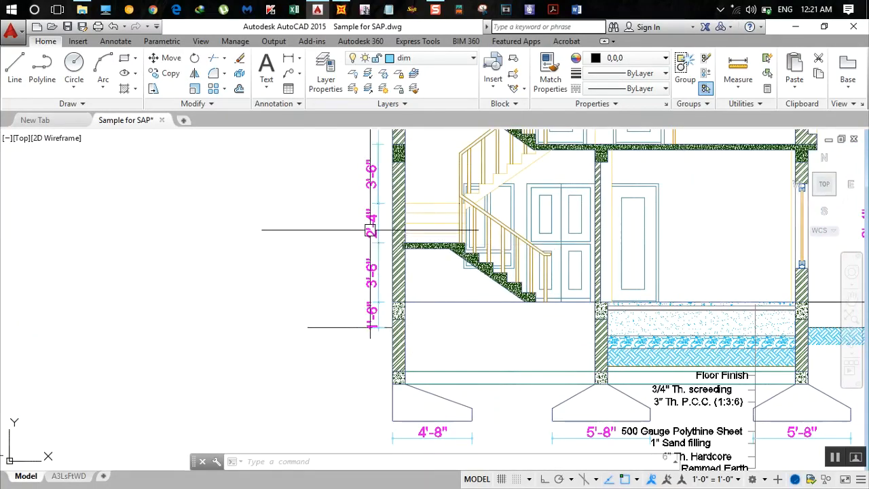
pyautogui.moveTo(417, 194)
pyautogui.mouseDown(button='middle')
pyautogui.moveTo(413, 273)
pyautogui.moveTo(412, 255)
pyautogui.mouseUp(button='middle')
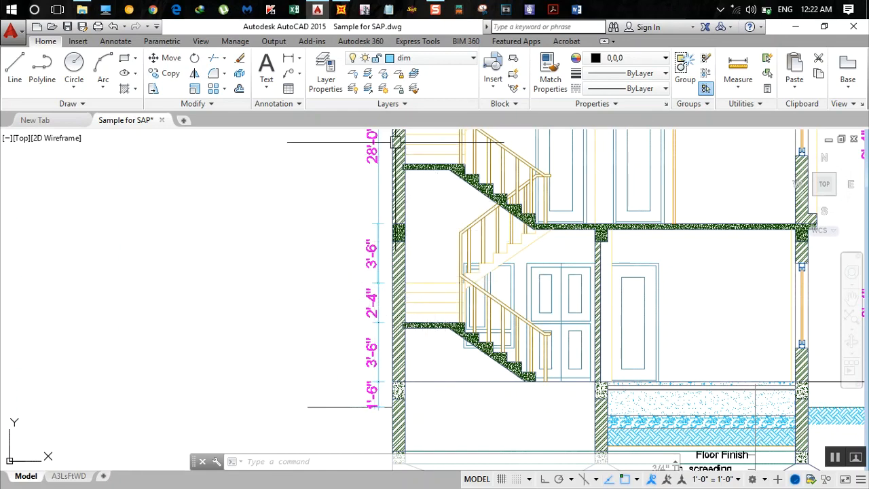
# Switch to SAP2000 and add a Z grid line named z6 at 3.5 ft in the grid system data.
pyautogui.click(341, 9)
pyautogui.click(543, 357)
pyautogui.click(295, 406)
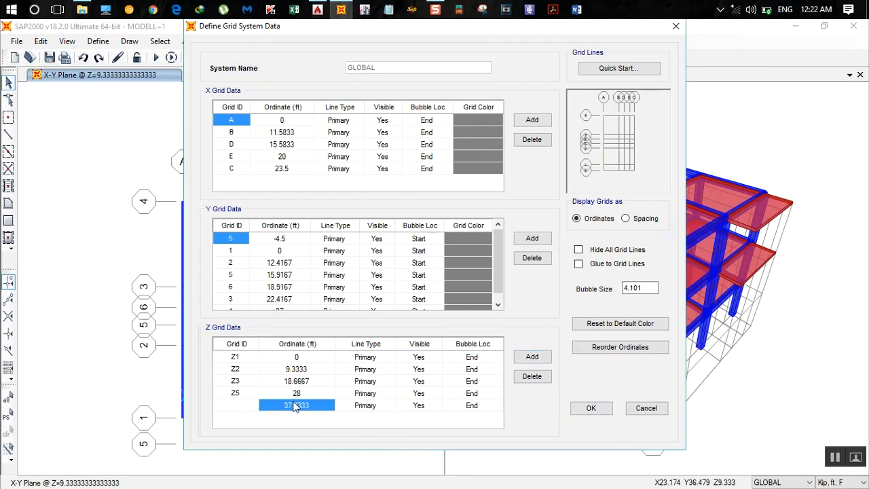
pyautogui.write('3.5')
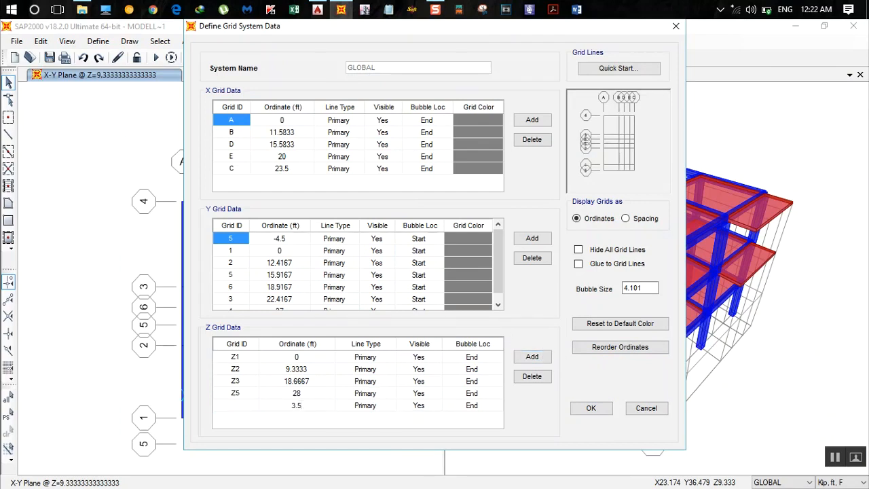
pyautogui.press('Return')
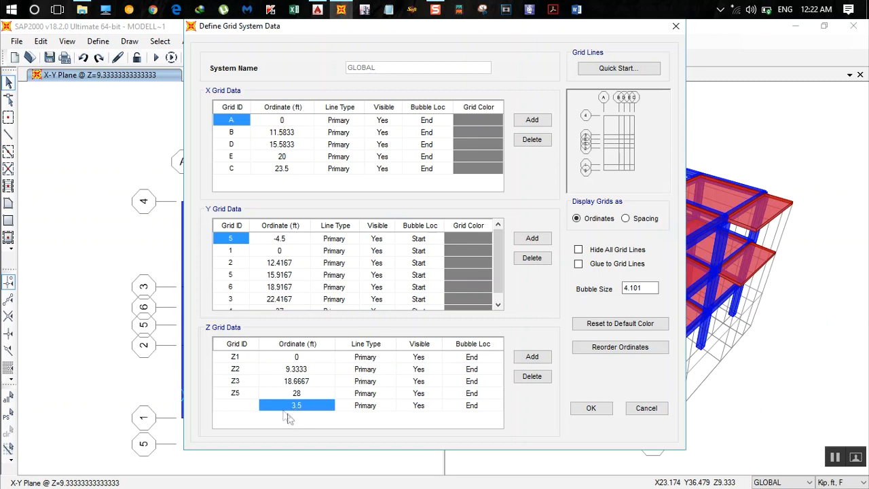
pyautogui.click(236, 407)
pyautogui.write('z6')
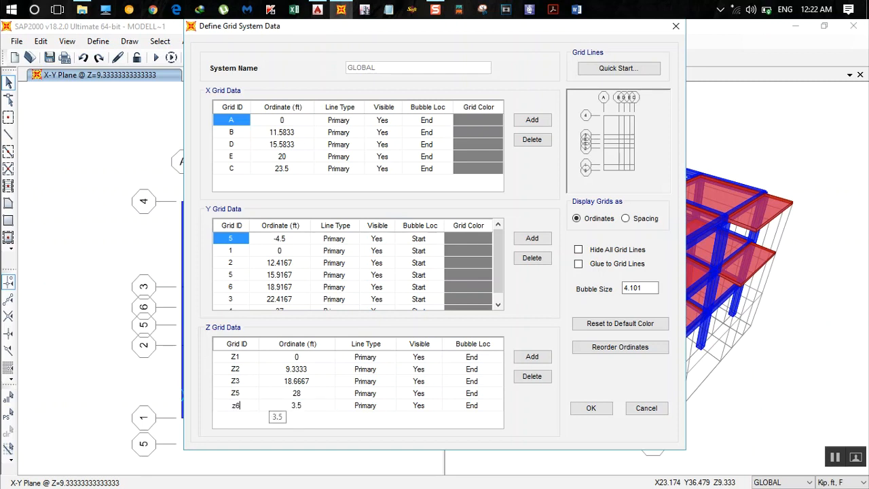
pyautogui.press('Return')
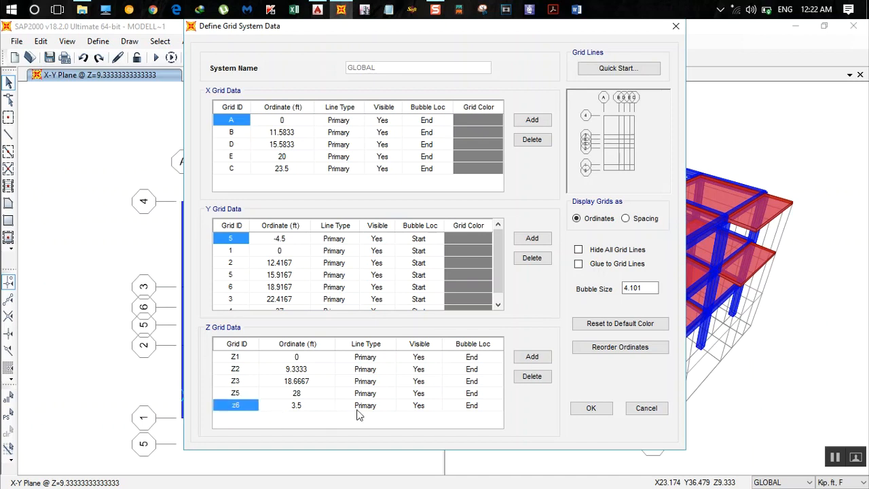
# Add Z grid line z7 at 3.5+2+4/12 ft, checking the height in the AutoCAD section, and apply the grid system changes in SAP2000.
pyautogui.click(528, 357)
pyautogui.click(245, 417)
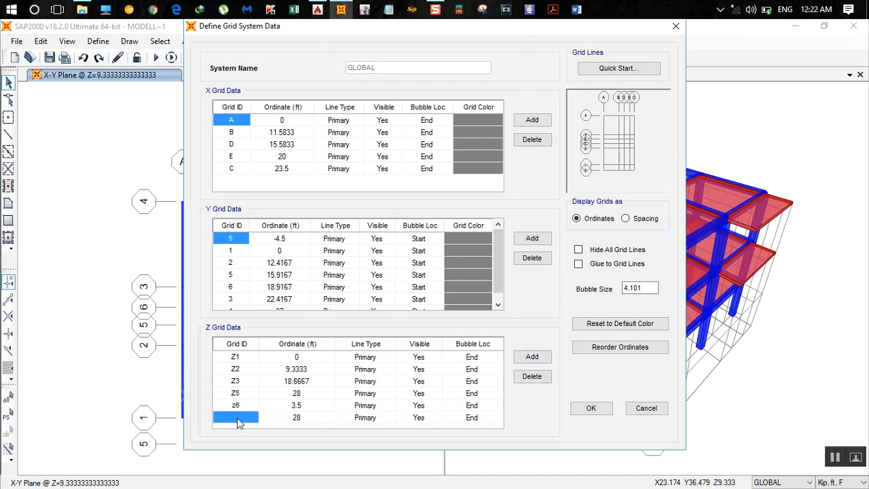
pyautogui.write('z7')
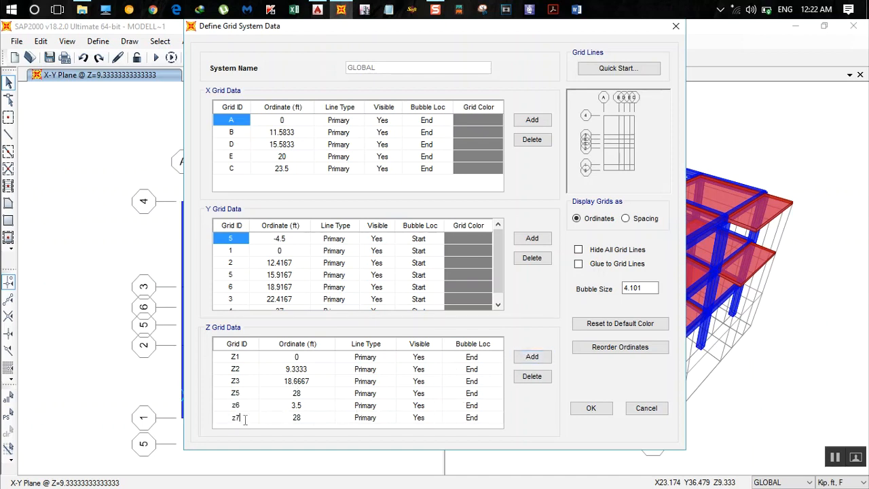
pyautogui.click(303, 420)
pyautogui.write('3.5+')
pyautogui.click(317, 9)
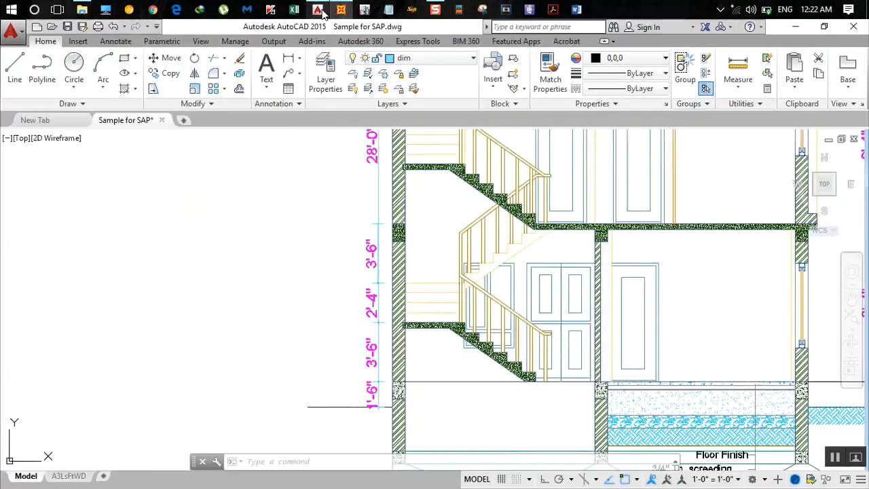
pyautogui.click(341, 10)
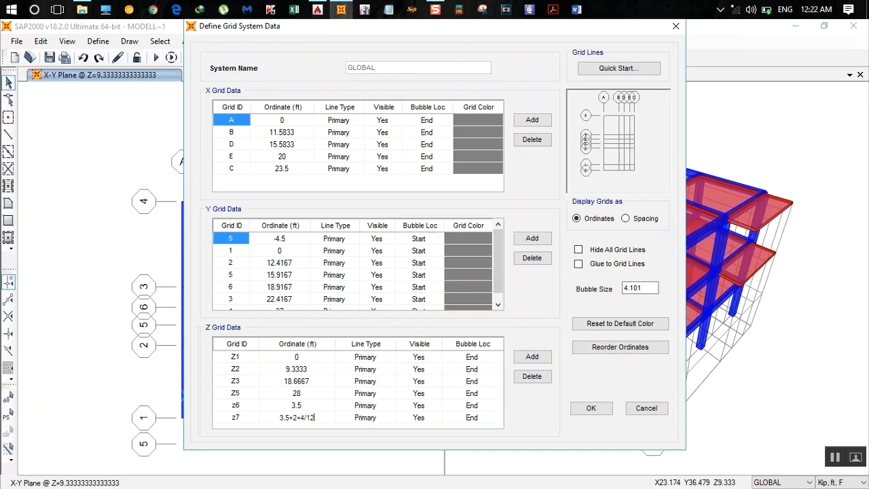
pyautogui.press('Return')
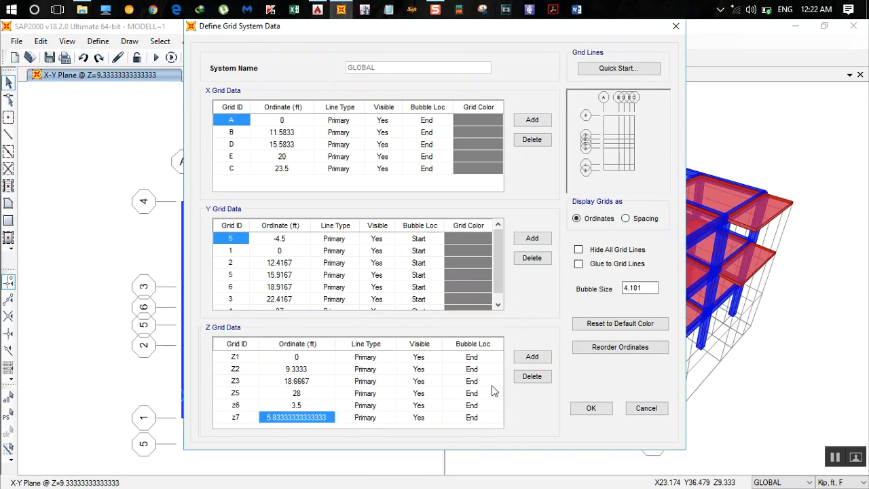
pyautogui.click(599, 411)
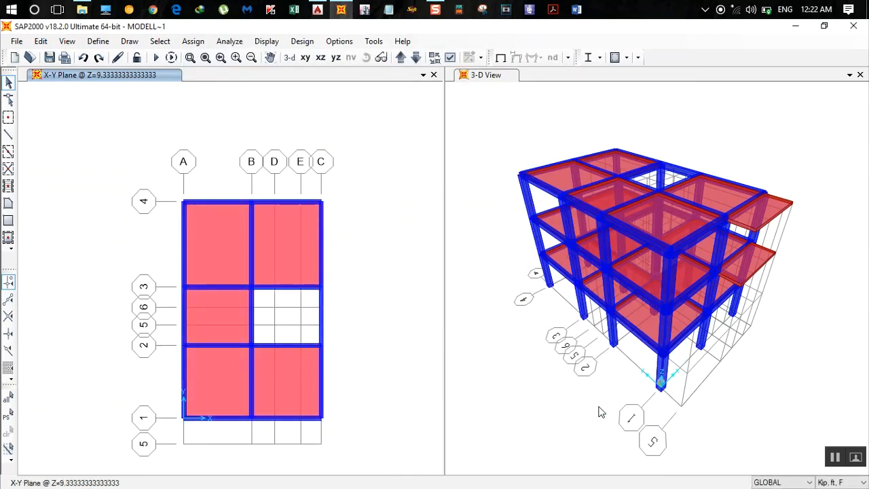
pyautogui.click(601, 412)
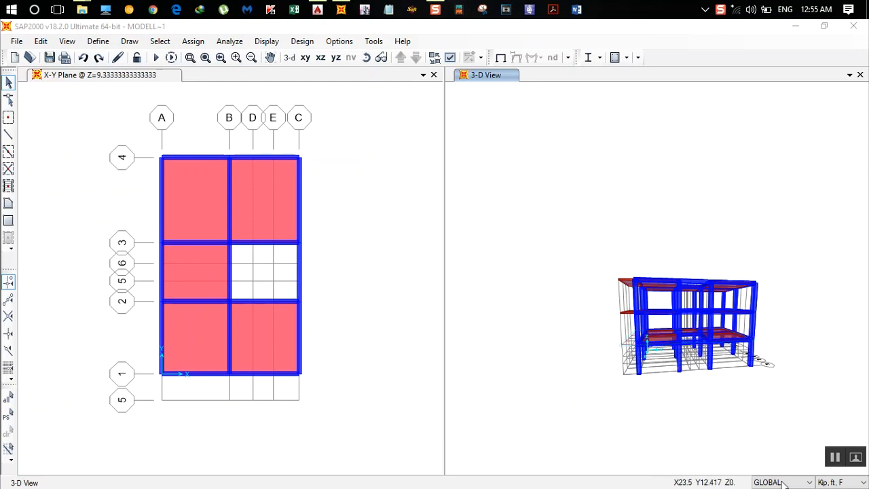
# Switch the model units to KN, mm, C and start a new shell area section named slab 125.
pyautogui.click(841, 482)
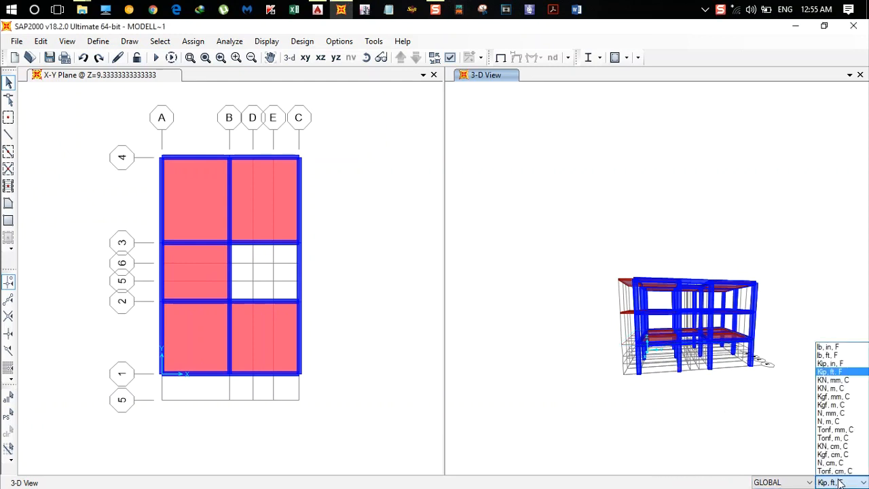
pyautogui.click(832, 379)
pyautogui.click(109, 43)
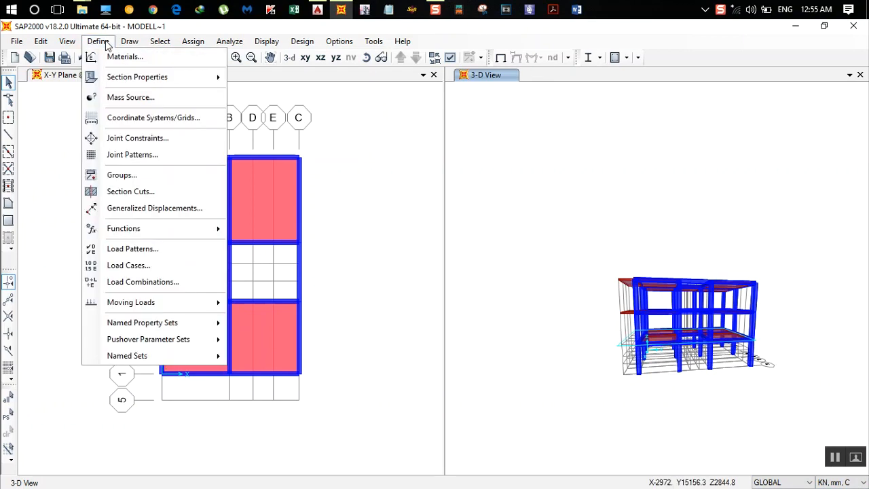
pyautogui.moveTo(170, 77)
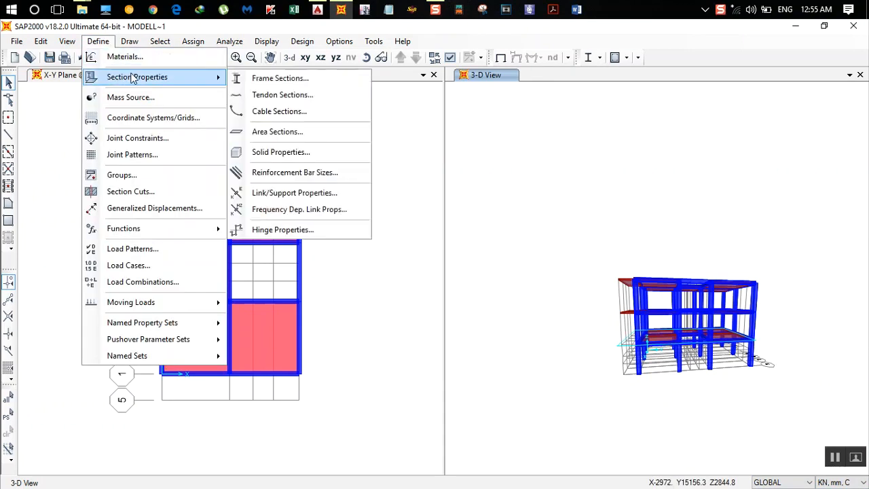
pyautogui.click(284, 134)
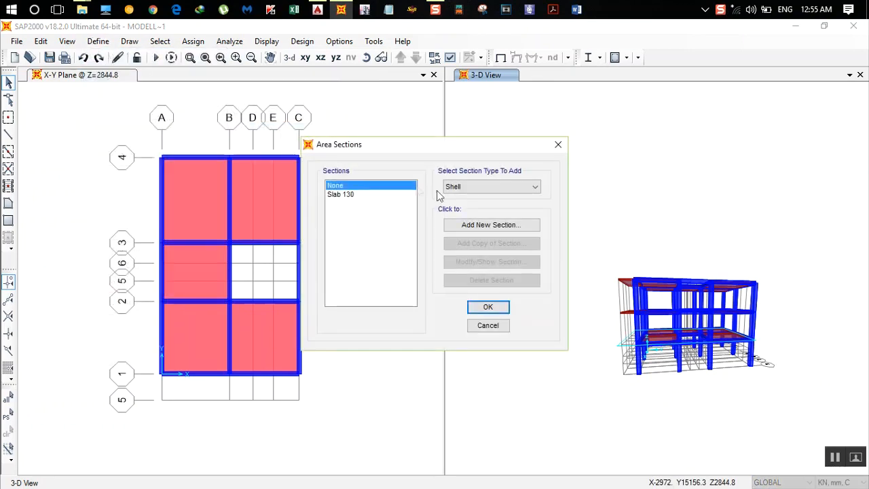
pyautogui.click(493, 226)
pyautogui.doubleClick(371, 138)
pyautogui.write('slab 125')
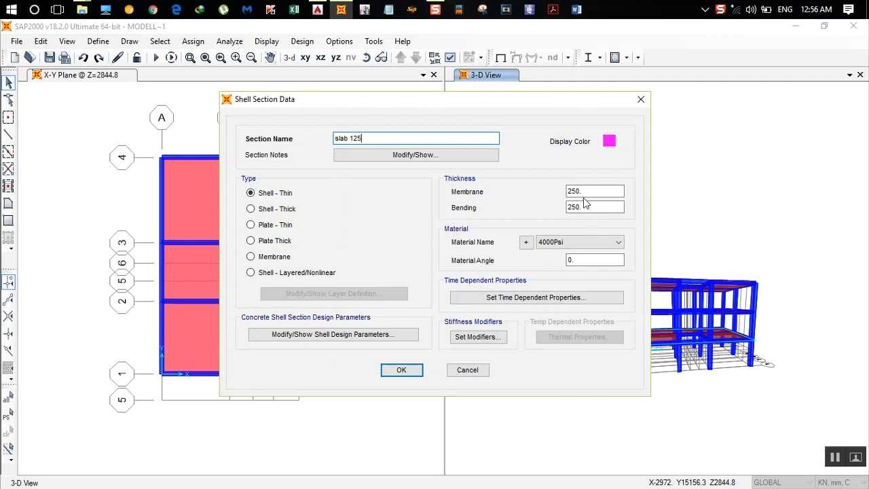
# Set the shell section's membrane and bending thickness to 125 mm and its material to M20, and accept the area sections.
pyautogui.click(594, 191)
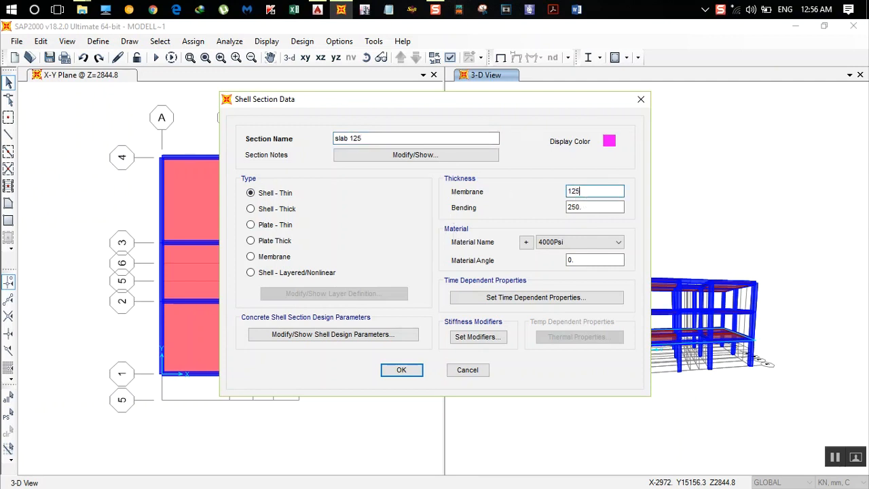
pyautogui.press('Tab')
pyautogui.write('125')
pyautogui.click(562, 243)
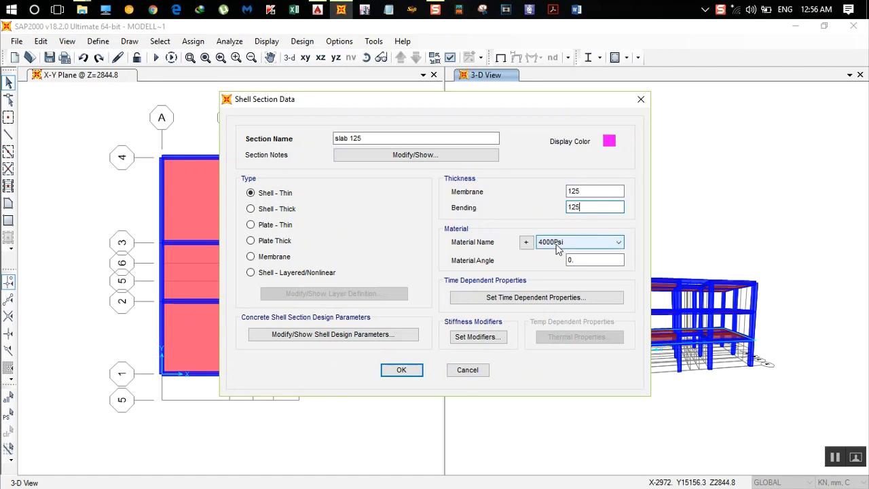
pyautogui.click(558, 281)
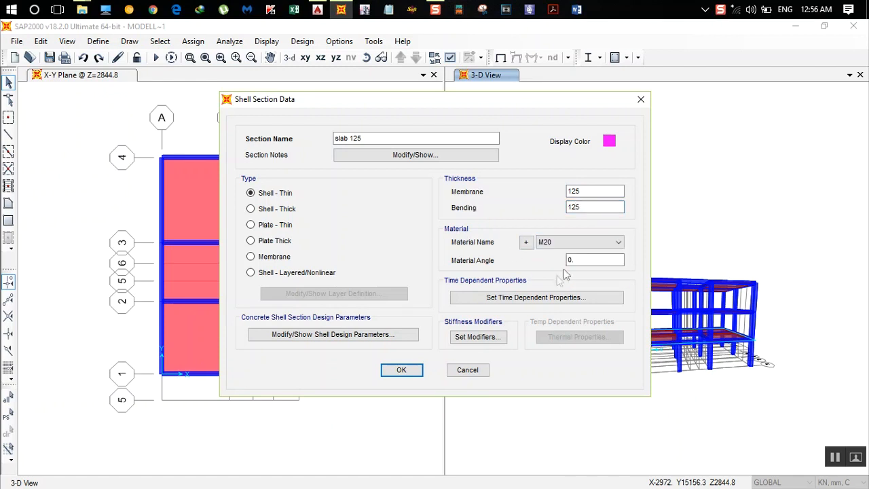
pyautogui.click(405, 372)
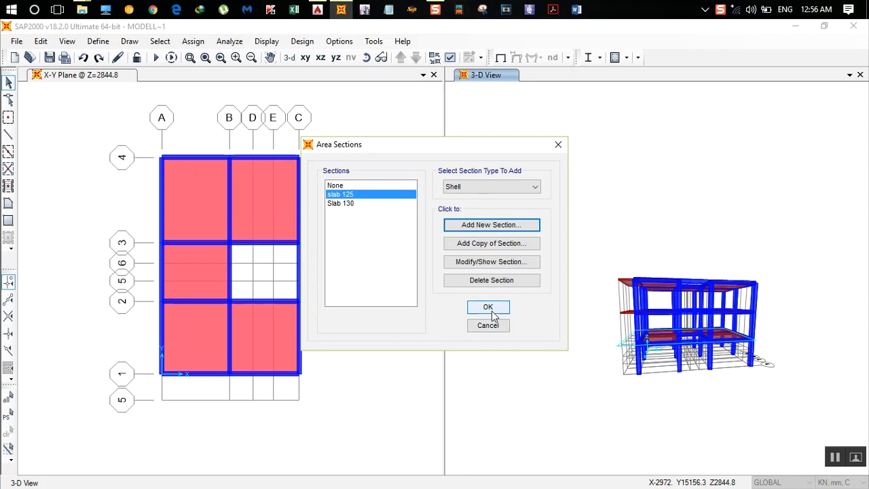
pyautogui.click(492, 308)
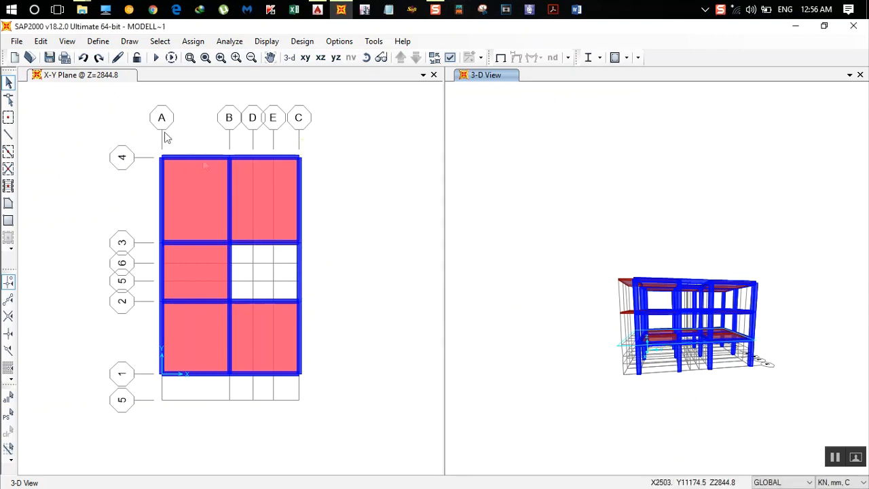
# Move the X-Y plan view down to the Z=0 level.
pyautogui.click(121, 78)
pyautogui.click(416, 58)
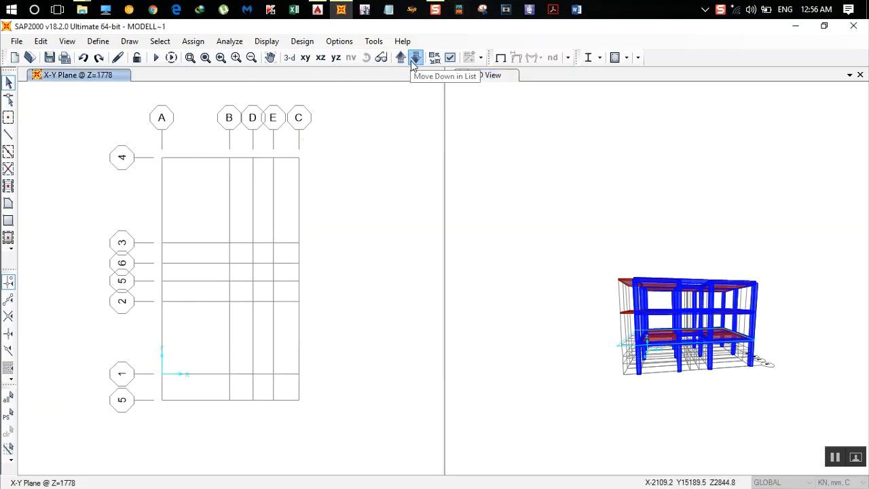
pyautogui.click(416, 58)
pyautogui.click(413, 60)
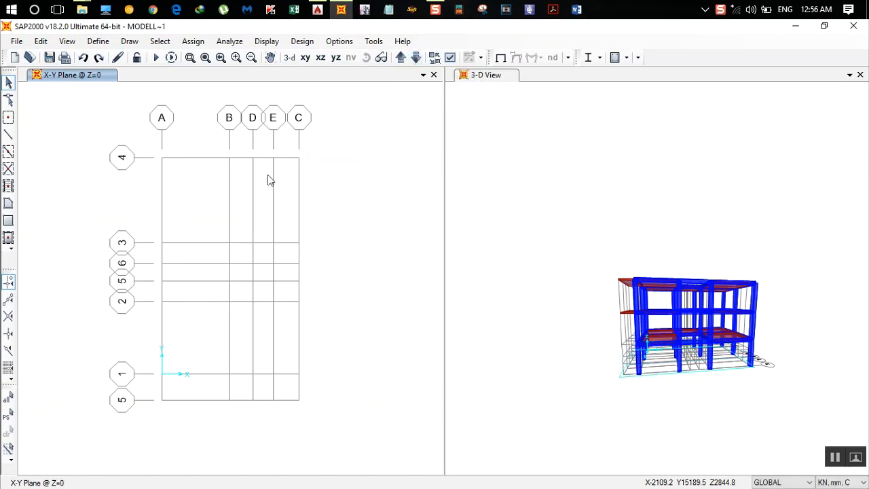
# Switch to AutoCAD and examine the staircase plan between grid lines 2 and 3, around the first flight's starting edge.
pyautogui.click(317, 9)
pyautogui.scroll(-5, 311, 241)
pyautogui.scroll(7, 311, 241)
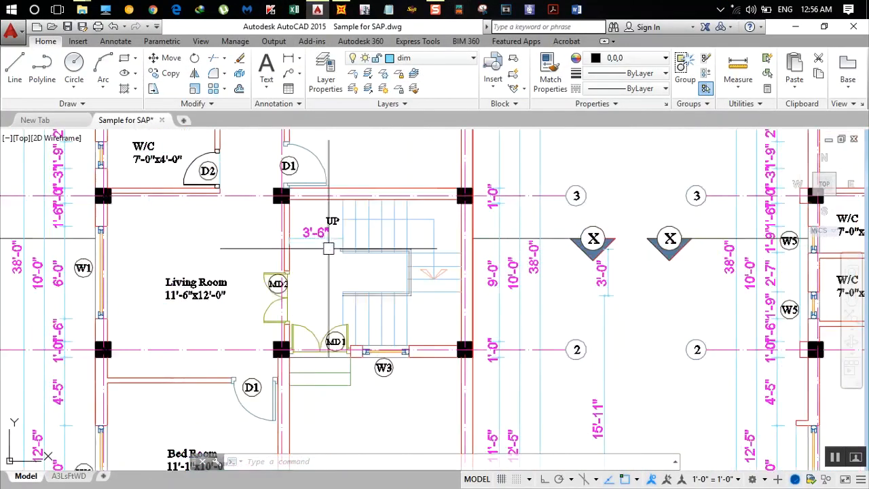
pyautogui.scroll(4, 312, 241)
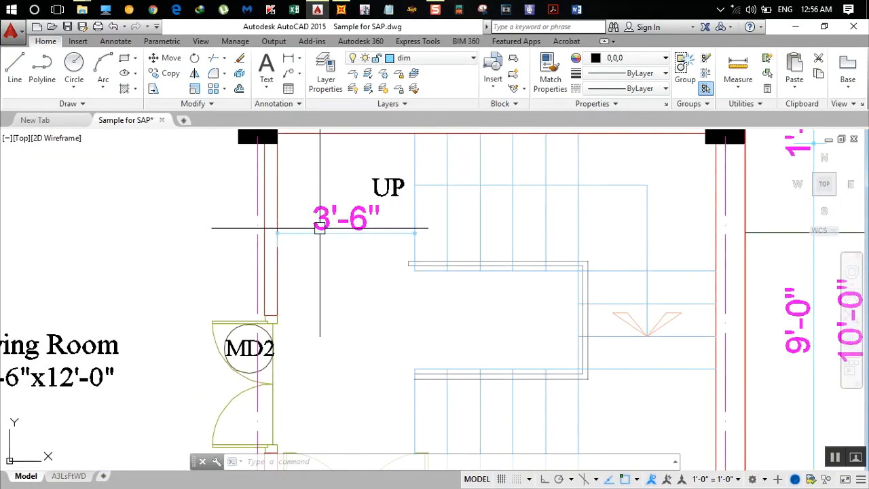
pyautogui.scroll(-2, 259, 163)
pyautogui.scroll(2, 260, 163)
pyautogui.moveTo(260, 163); pyautogui.dragTo(260, 241, button='middle')
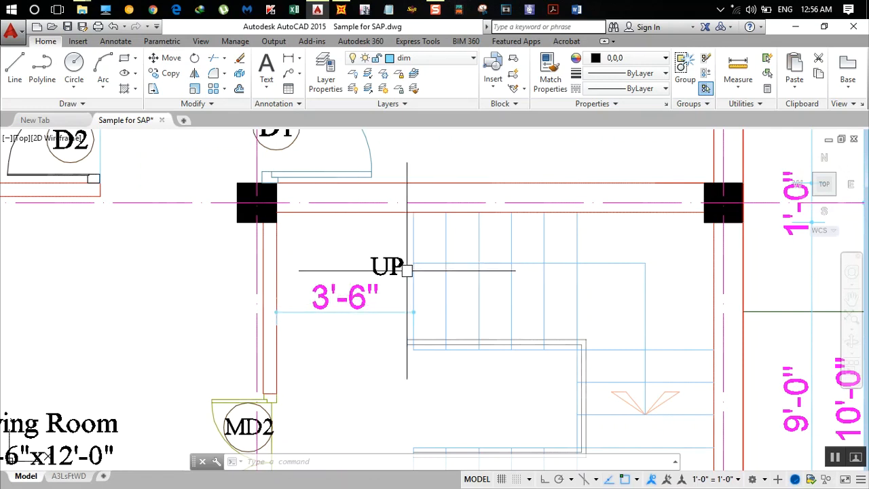
# Examine the stair flights and landings in the AutoCAD staircase plan, and switch back to SAP2000.
pyautogui.moveTo(602, 295)
pyautogui.mouseDown(button='middle')
pyautogui.moveTo(584, 272)
pyautogui.moveTo(617, 249)
pyautogui.mouseUp(button='middle')
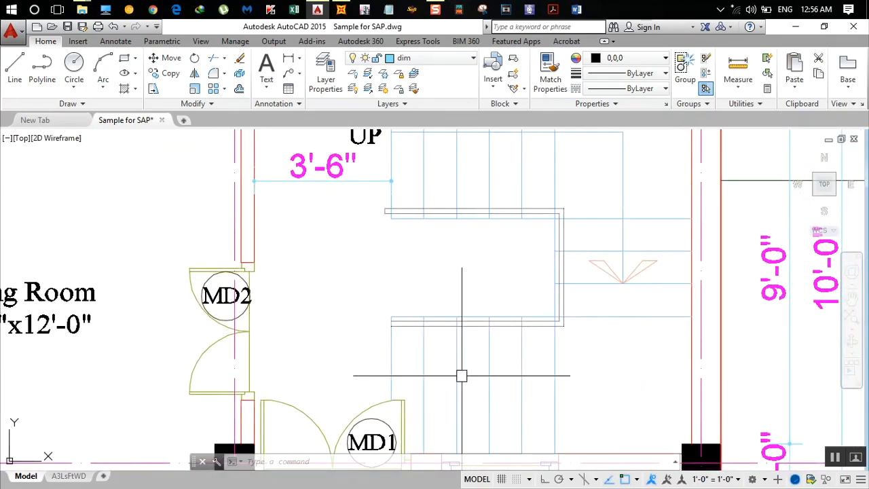
pyautogui.moveTo(332, 214); pyautogui.dragTo(335, 279, button='middle')
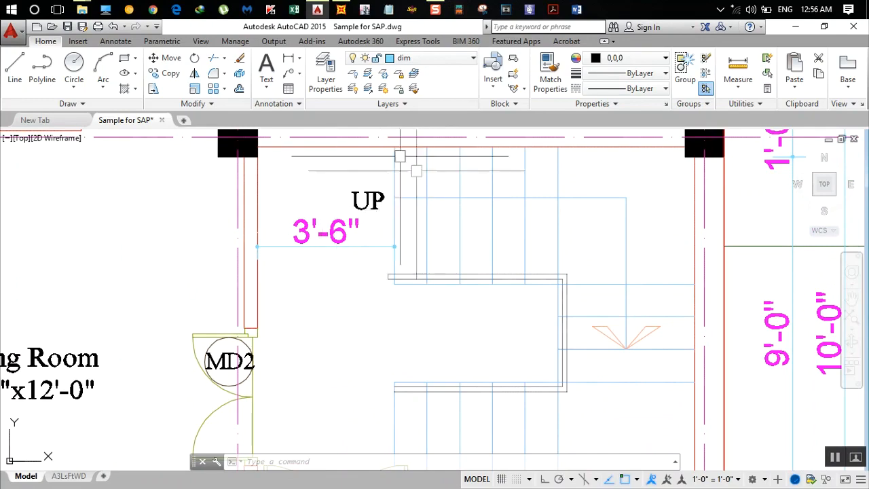
pyautogui.click(341, 9)
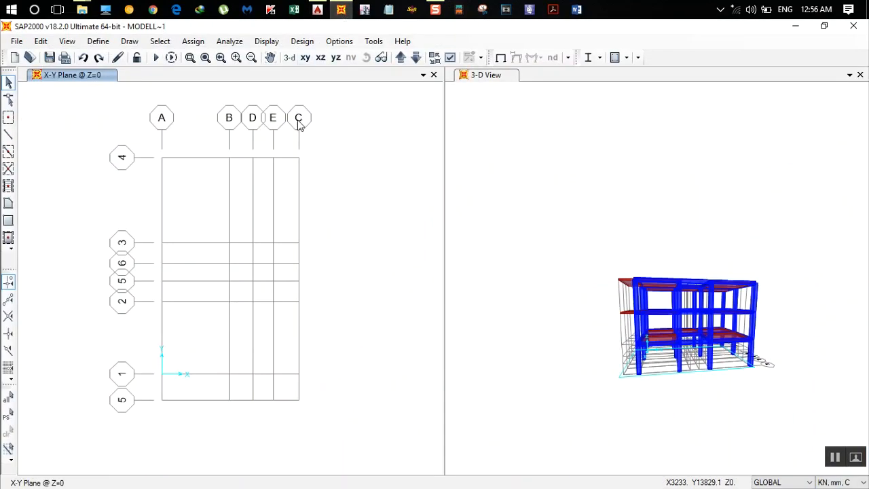
# Draw the first stair flight as a slab 125 area between grids D–E and 3–6, rising from Z=0 to Z=1066.8.
pyautogui.click(8, 203)
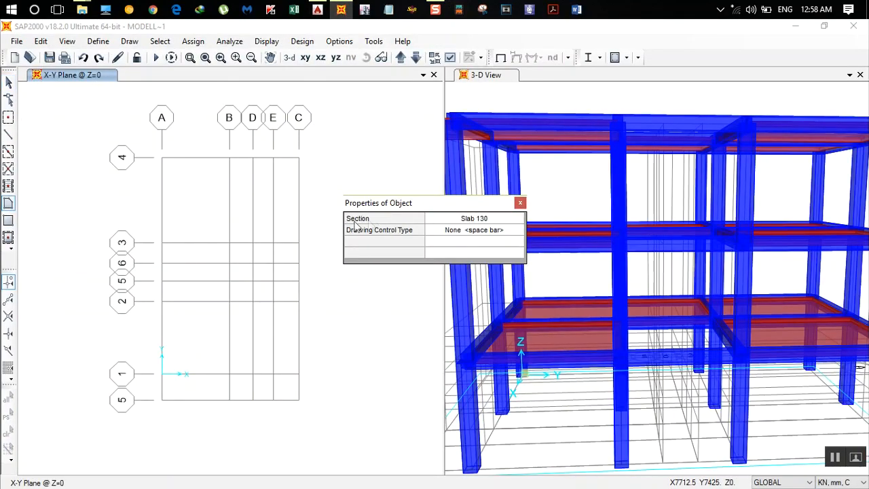
pyautogui.click(482, 218)
pyautogui.click(478, 248)
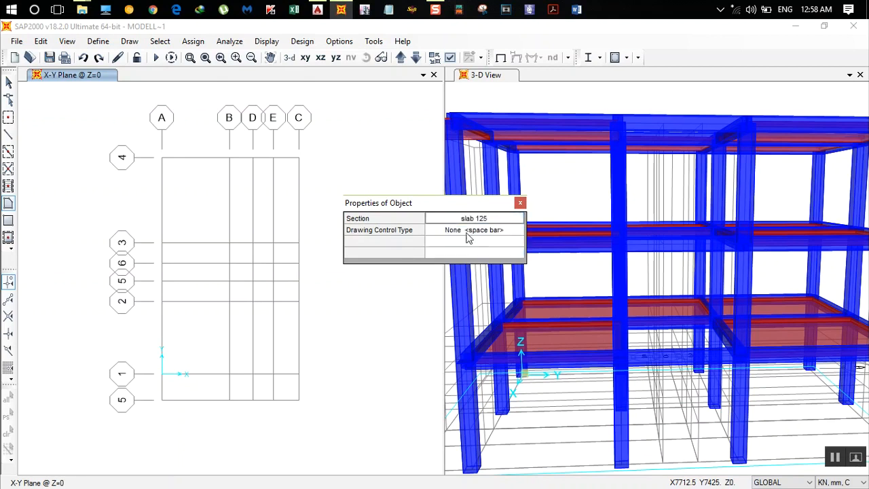
pyautogui.moveTo(435, 206); pyautogui.dragTo(576, 204)
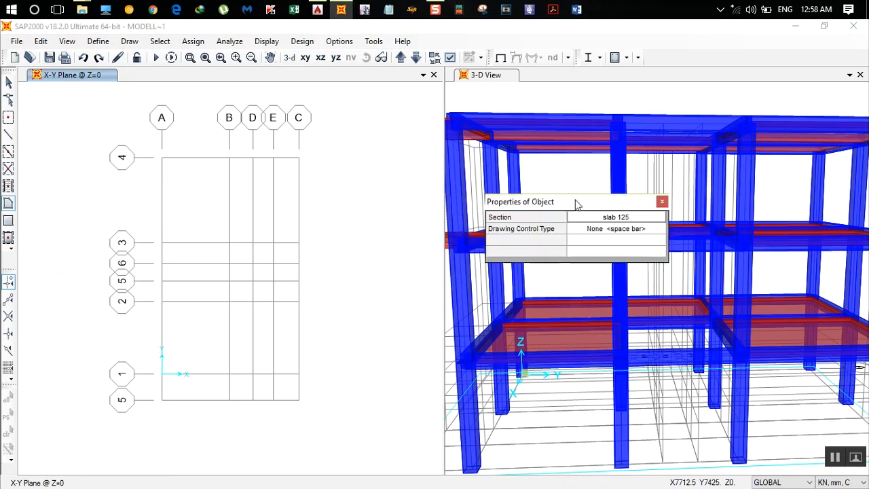
pyautogui.click(253, 244)
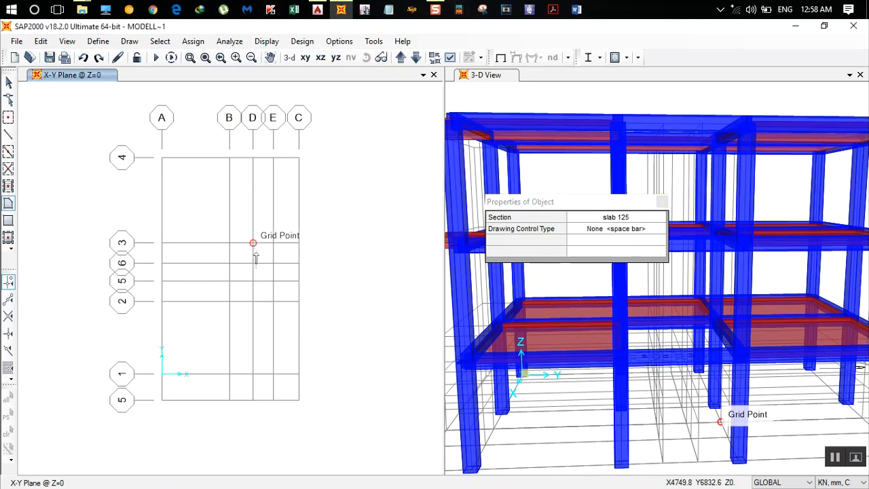
pyautogui.click(400, 60)
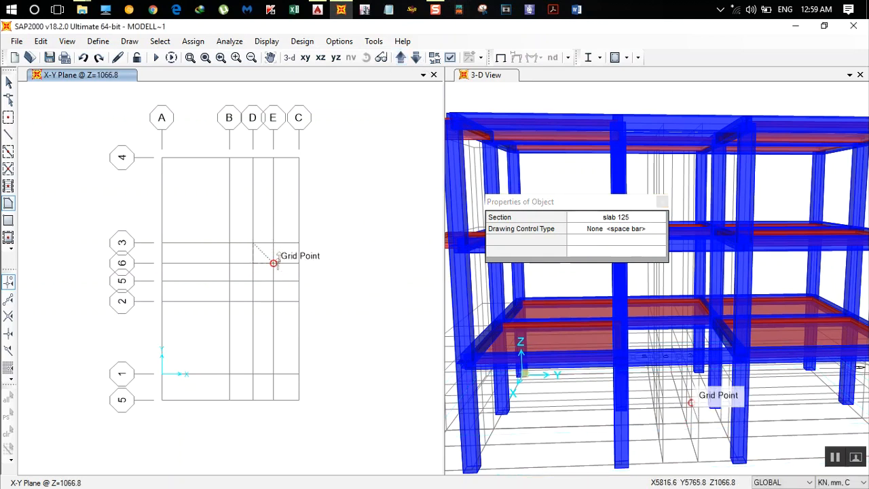
pyautogui.press('Escape')
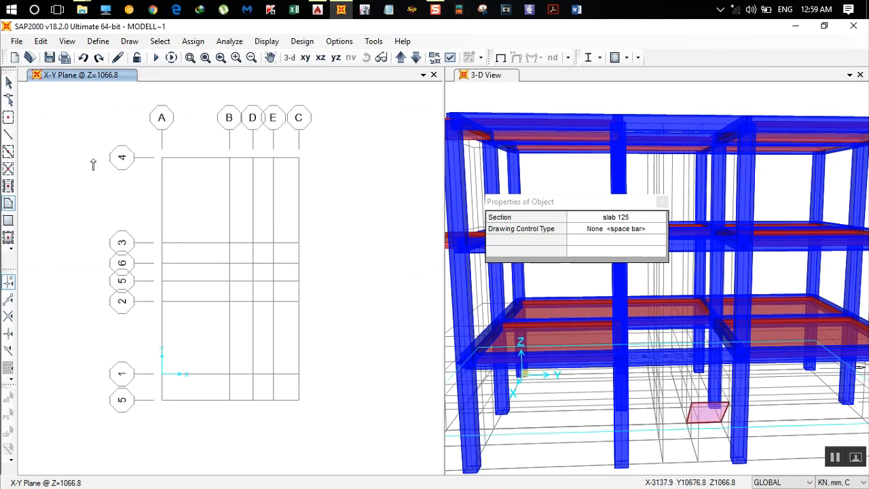
# Draw a rectangular slab 125 landing between grids E–C and 3–6 at Z=1066.8.
pyautogui.click(8, 220)
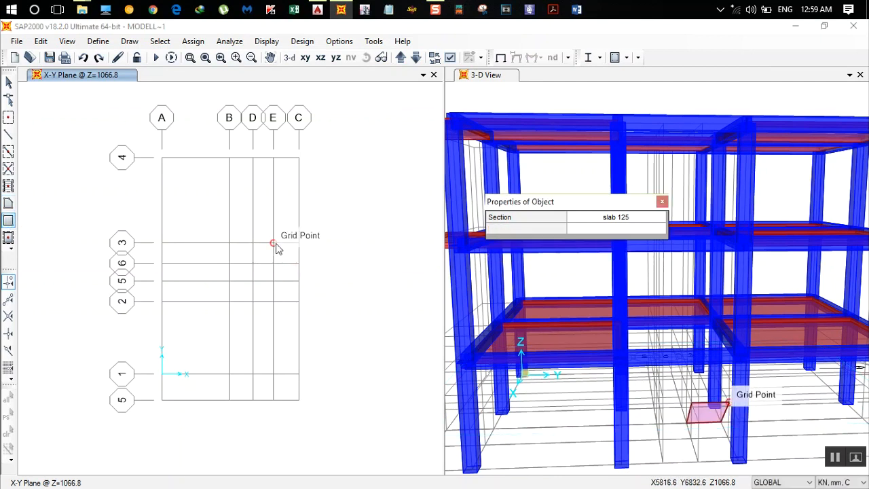
pyautogui.click(273, 243)
pyautogui.click(299, 263)
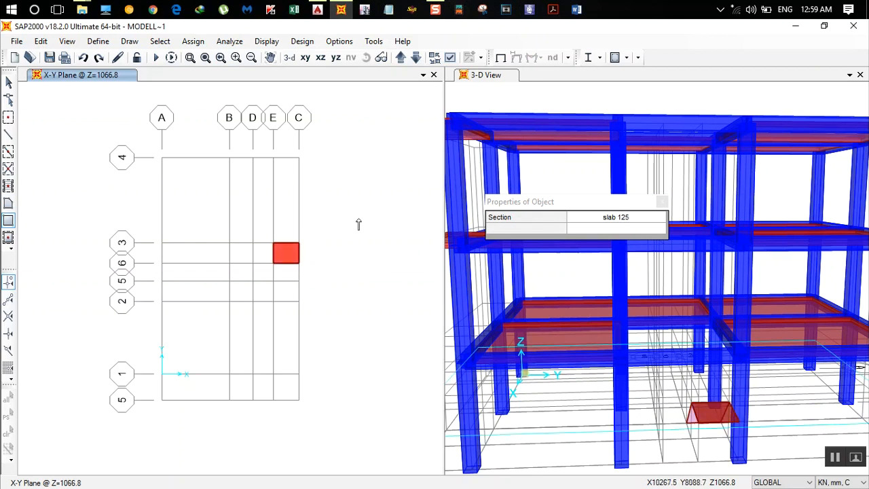
# Draw the second flight as a slab 125 area between grids E–C, rising from grid 6 at Z=1066.8 to grid 5 at Z=1778.
pyautogui.click(8, 203)
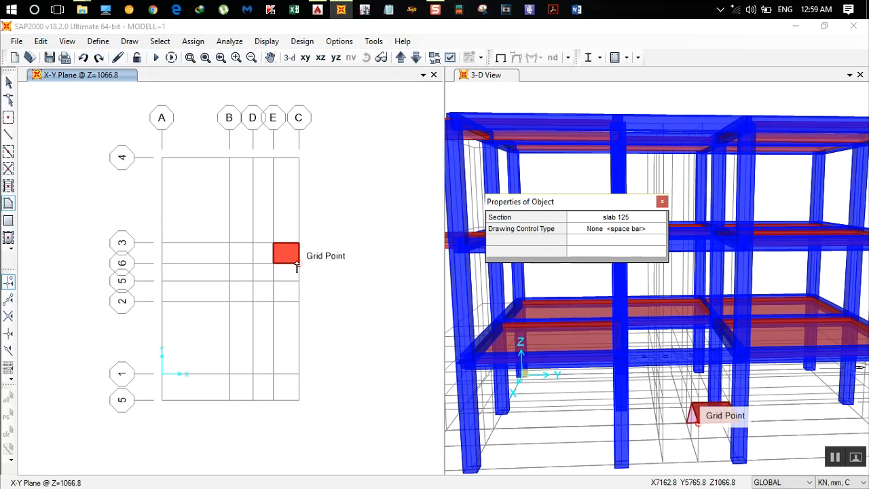
pyautogui.click(298, 263)
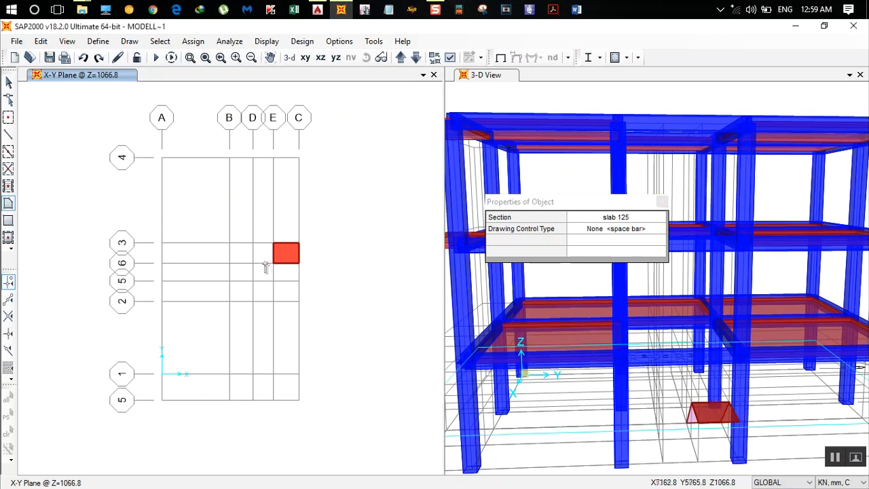
pyautogui.click(401, 57)
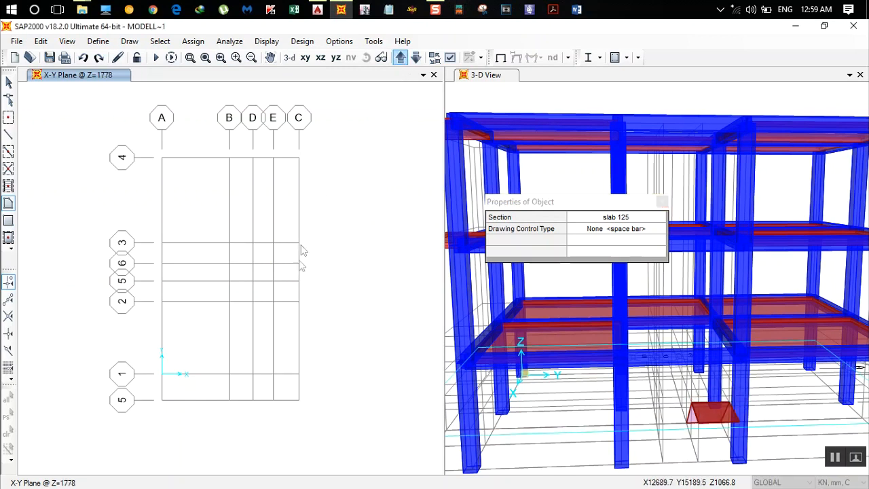
pyautogui.doubleClick(299, 282)
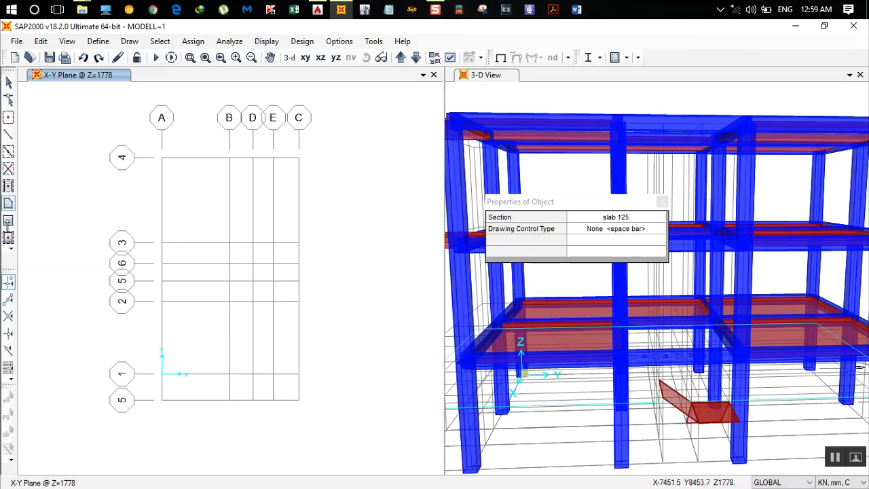
# Draw a rectangular slab 125 landing between grids E–C and 5–2 at Z=1778.
pyautogui.click(8, 221)
pyautogui.click(273, 281)
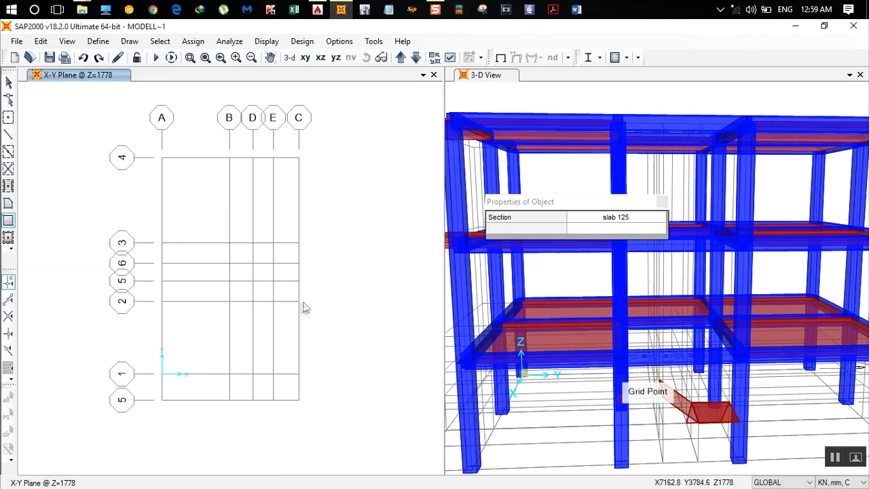
pyautogui.click(299, 301)
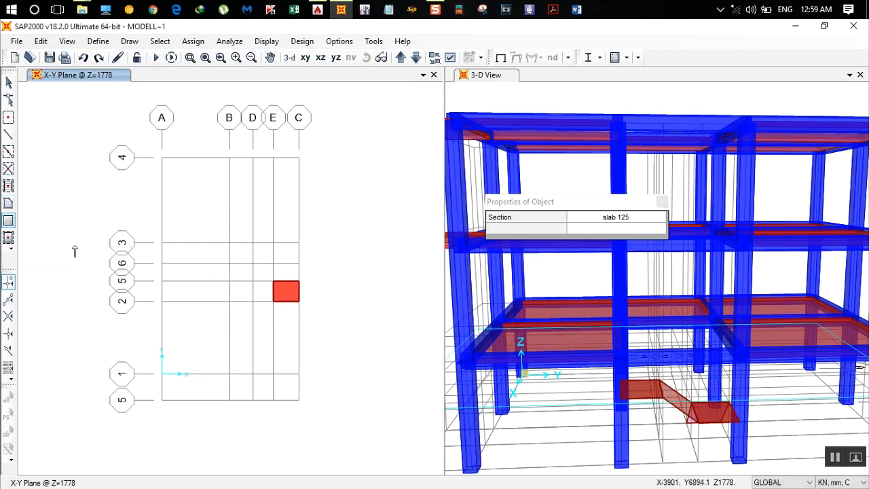
pyautogui.click(8, 204)
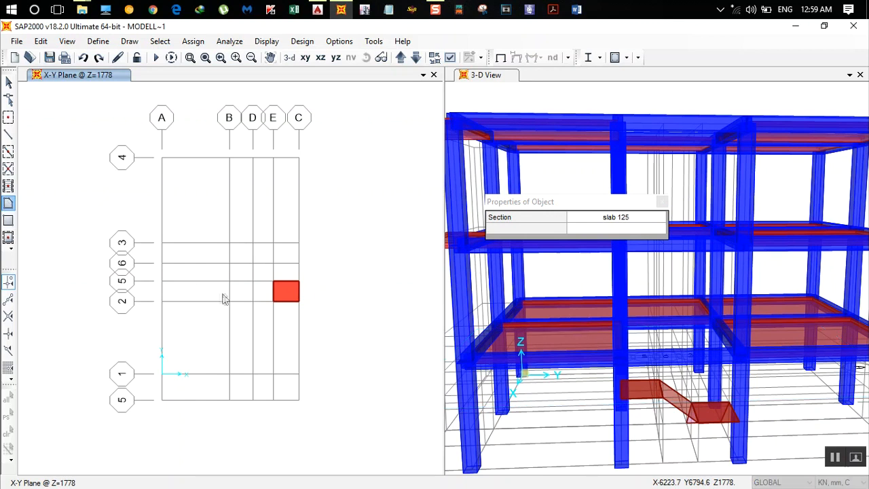
pyautogui.click(273, 281)
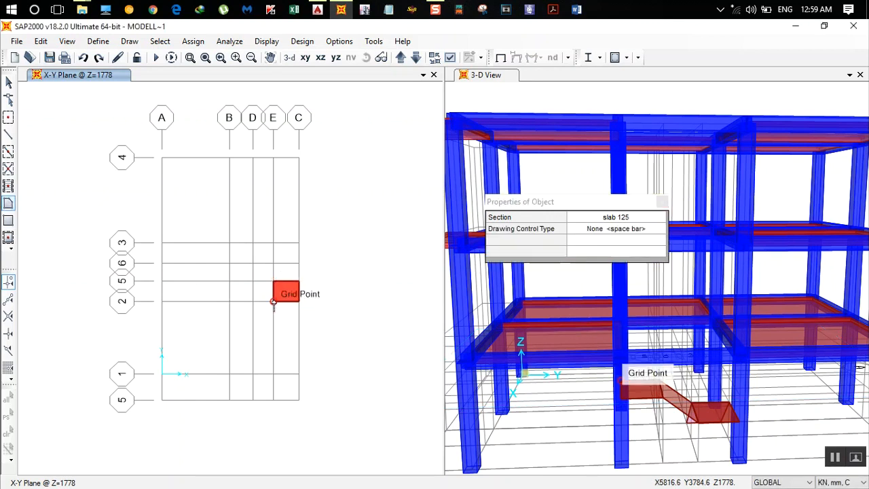
pyautogui.press('Escape')
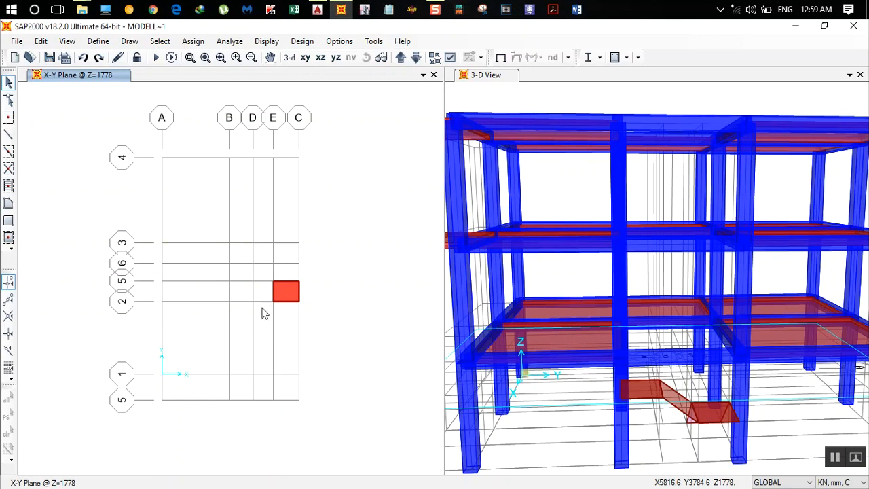
# Draw the third flight as a slab 125 area between grids 5–2, rising from grid E at Z=1778 to grid D at Z=2844.8.
pyautogui.click(8, 203)
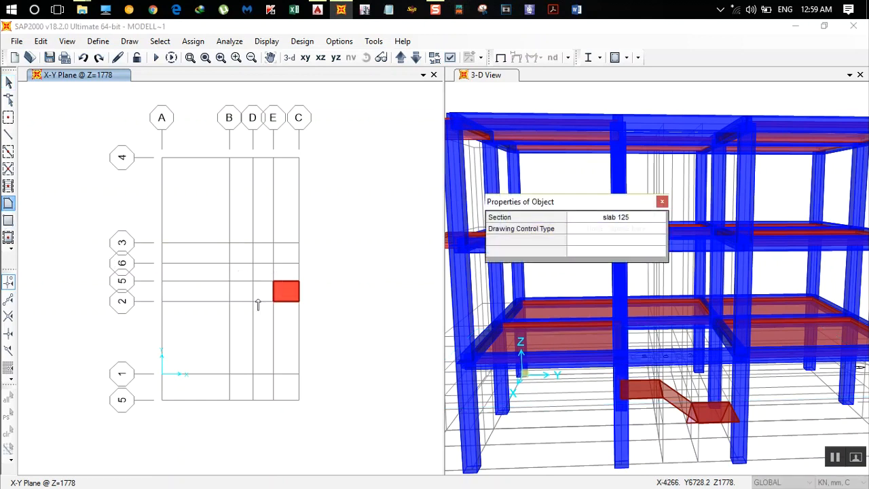
pyautogui.click(401, 58)
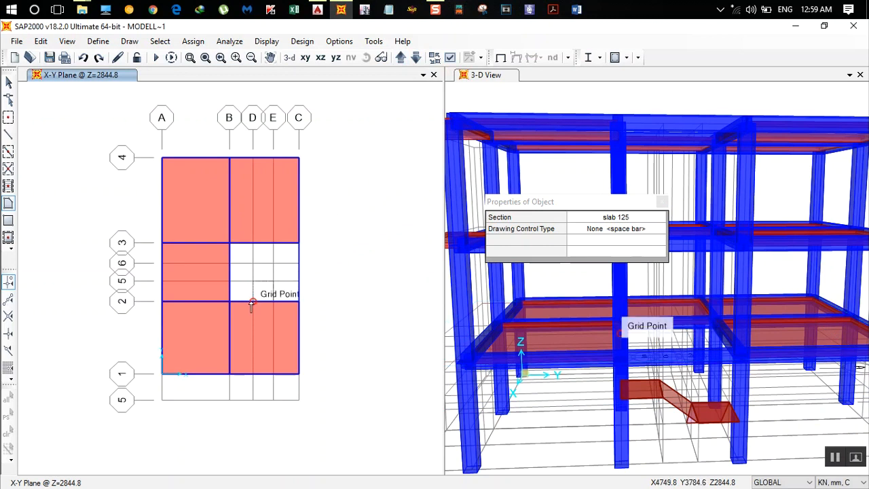
pyautogui.press('Return')
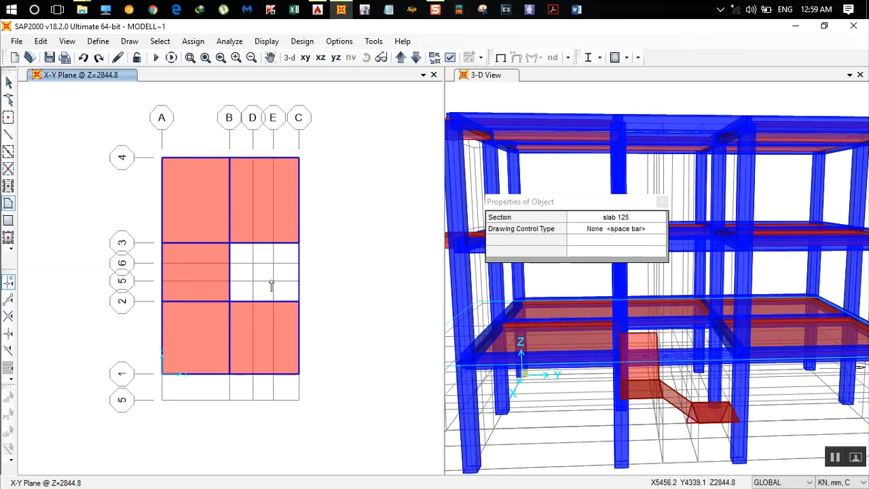
# Draw a rectangular slab 125 landing between grids B–D and 3–2 at Z=2844.8, and leave the drawing command.
pyautogui.click(8, 220)
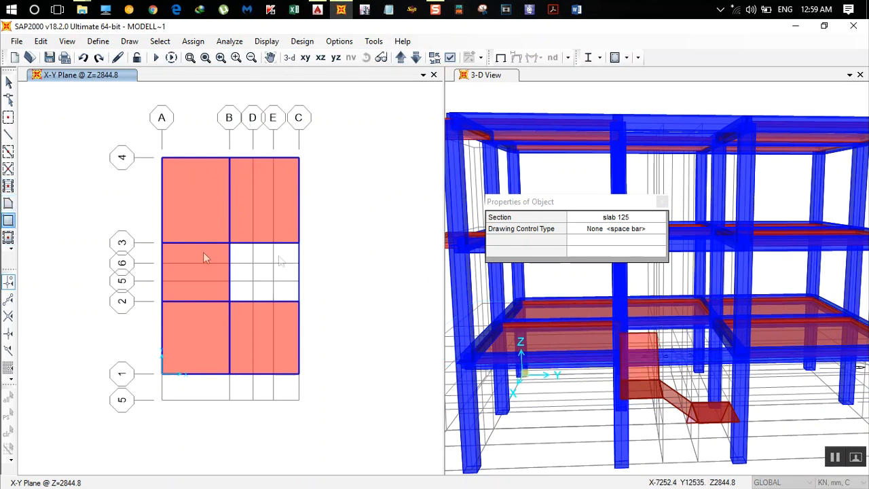
pyautogui.click(231, 243)
pyautogui.click(253, 301)
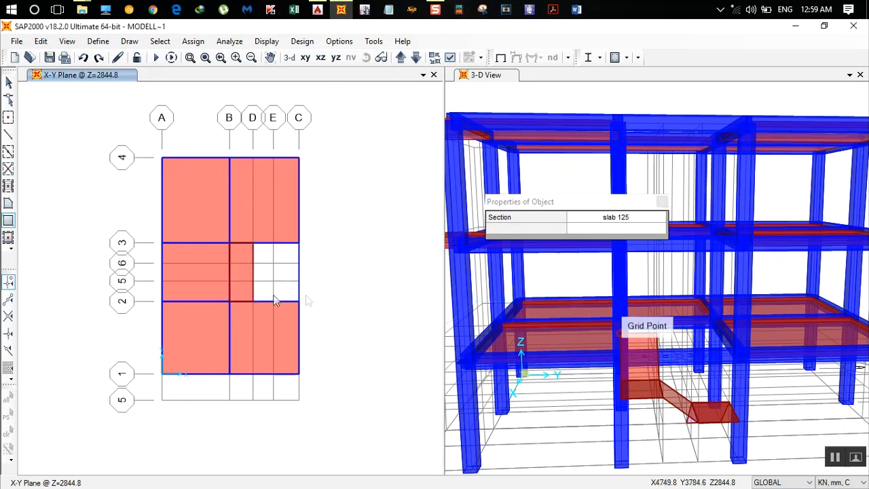
pyautogui.press('Escape')
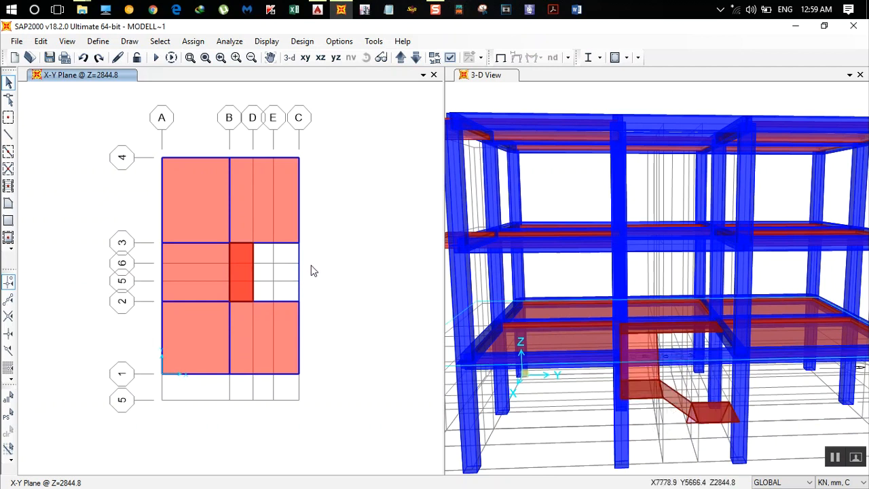
# Switch the model units to Kip, ft, F and select all areas that use the slab 125 section.
pyautogui.click(823, 482)
pyautogui.click(830, 371)
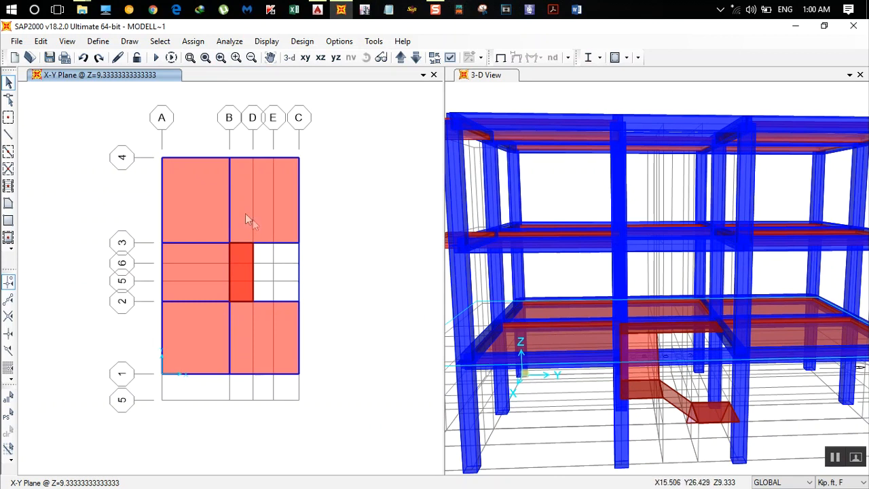
pyautogui.click(161, 42)
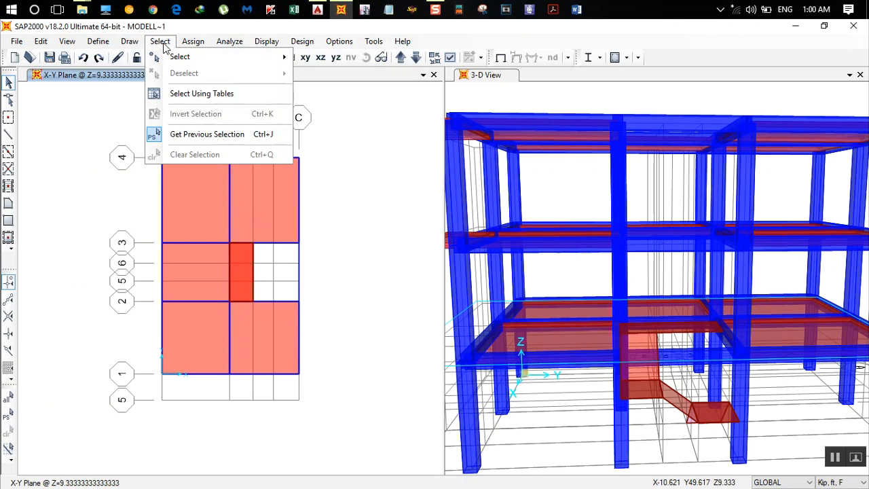
pyautogui.moveTo(180, 57)
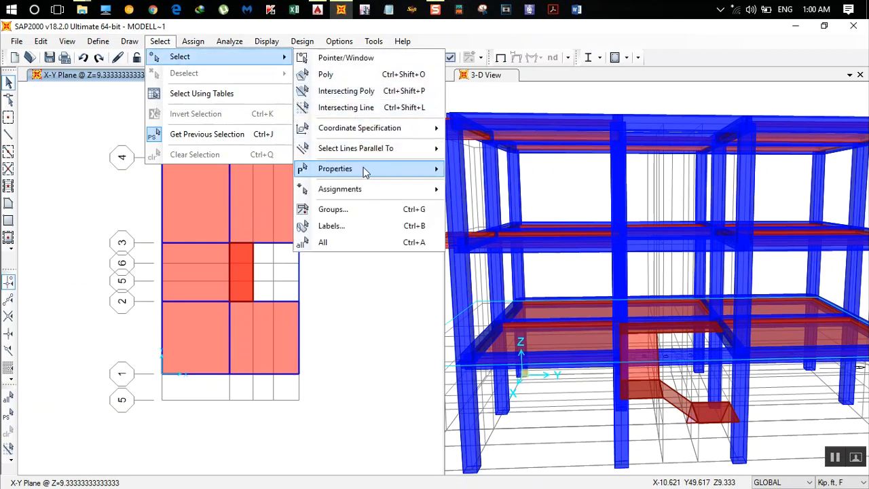
pyautogui.moveTo(383, 171)
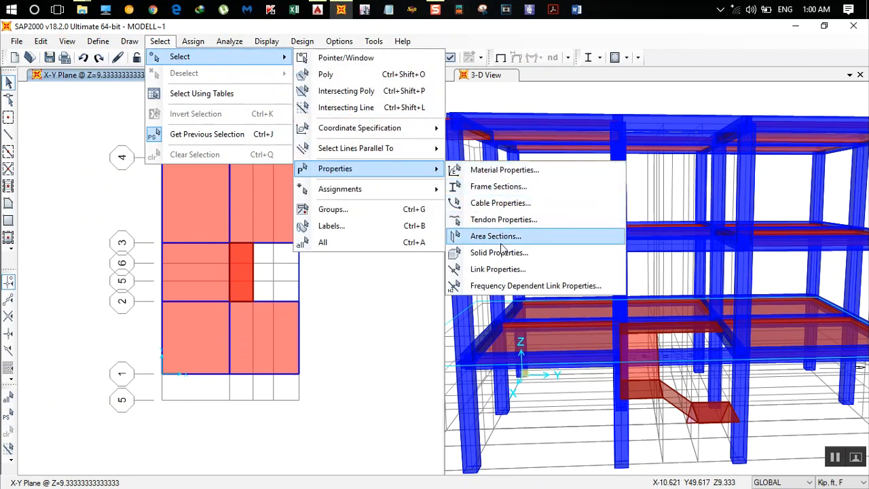
pyautogui.click(503, 249)
pyautogui.click(355, 175)
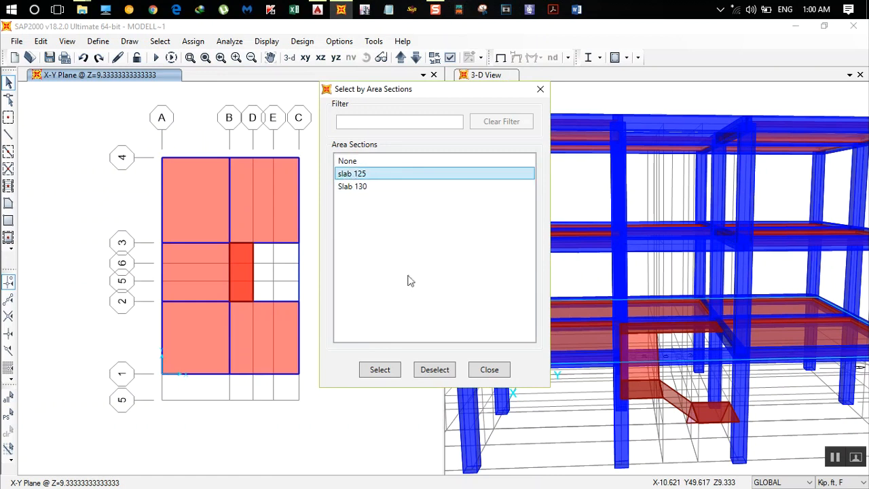
pyautogui.click(382, 369)
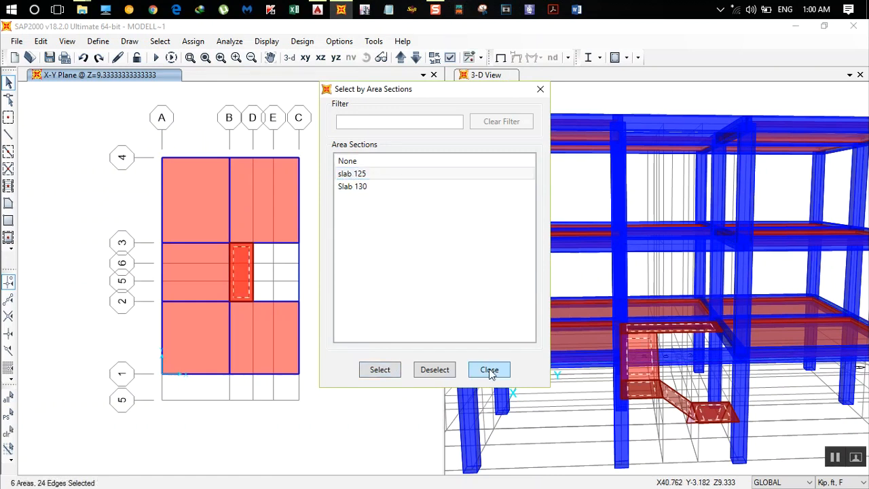
pyautogui.click(489, 370)
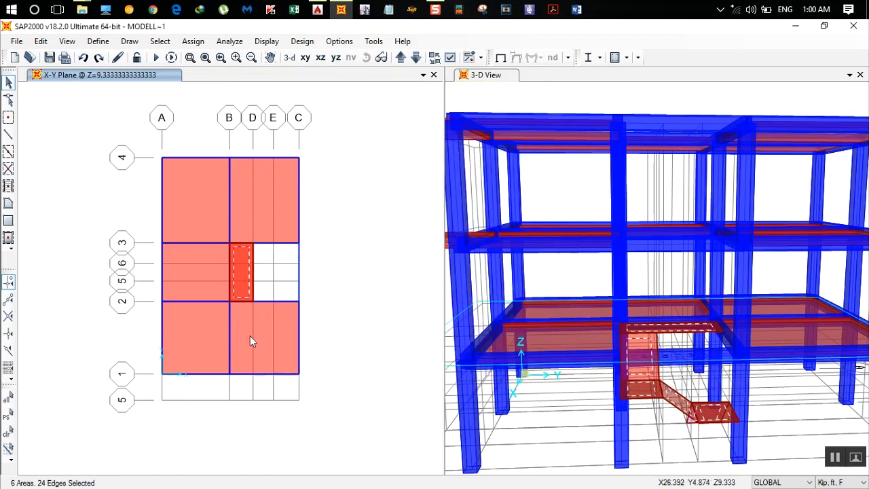
# Replicate the selected staircase areas linearly with dz 9.333333333 ft and a number of 2.
pyautogui.hotkey('ctrl', 'r')
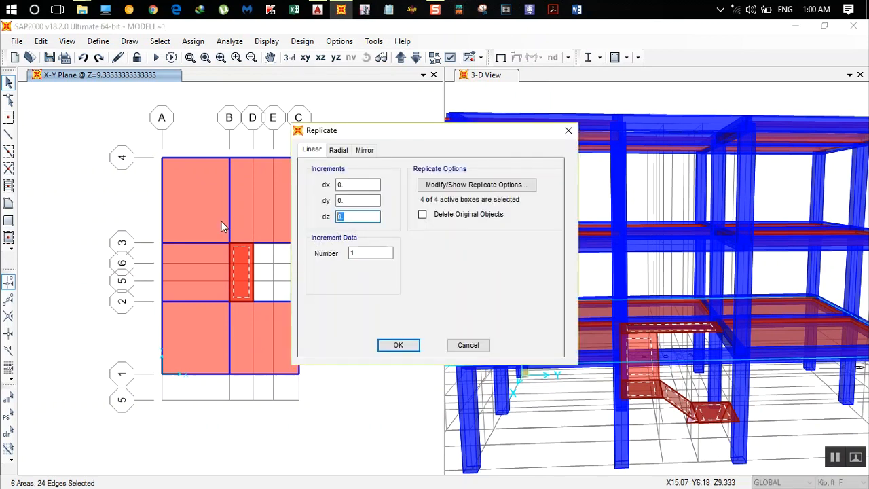
pyautogui.write('9.333333333')
pyautogui.doubleClick(362, 253)
pyautogui.write('2')
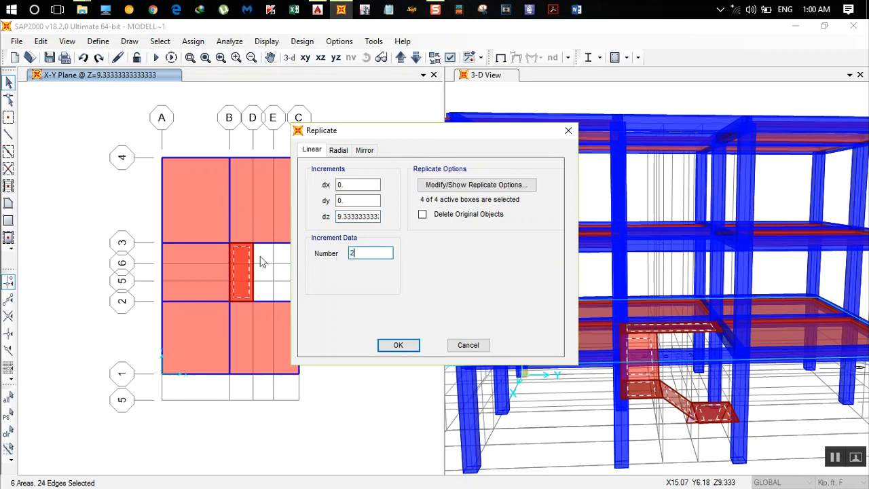
pyautogui.click(398, 345)
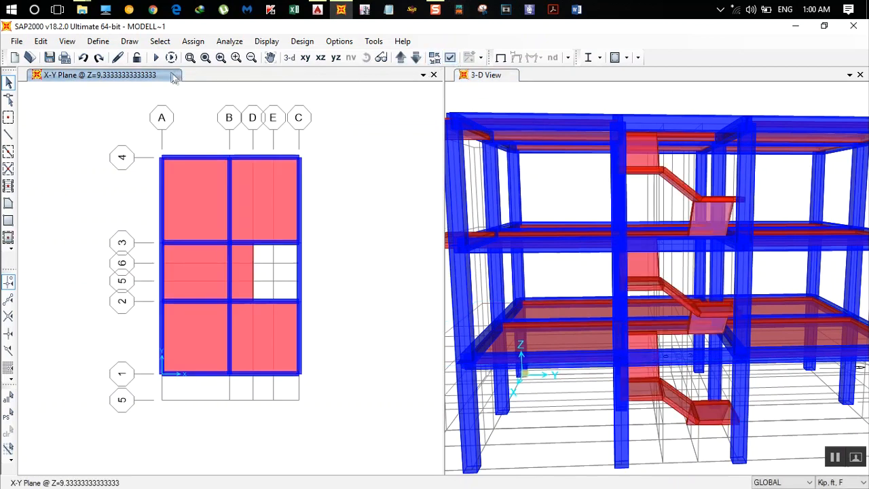
# Examine the replicated staircase through all storeys in the 3-D view from several angles.
pyautogui.click(527, 185)
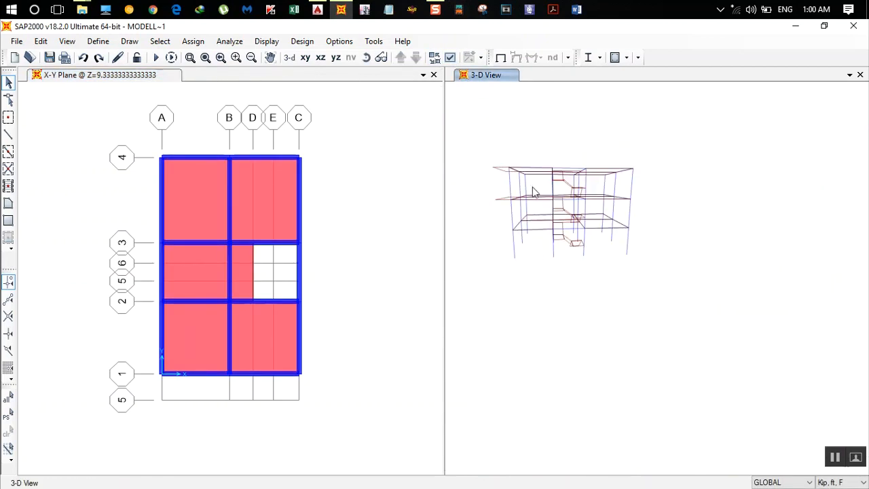
pyautogui.scroll(3, 540, 168)
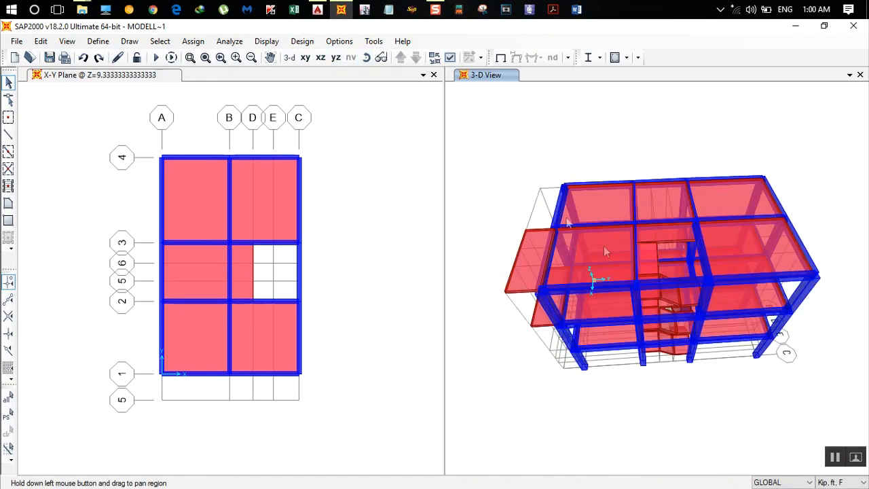
pyautogui.click(365, 59)
pyautogui.moveTo(553, 263); pyautogui.dragTo(513, 165)
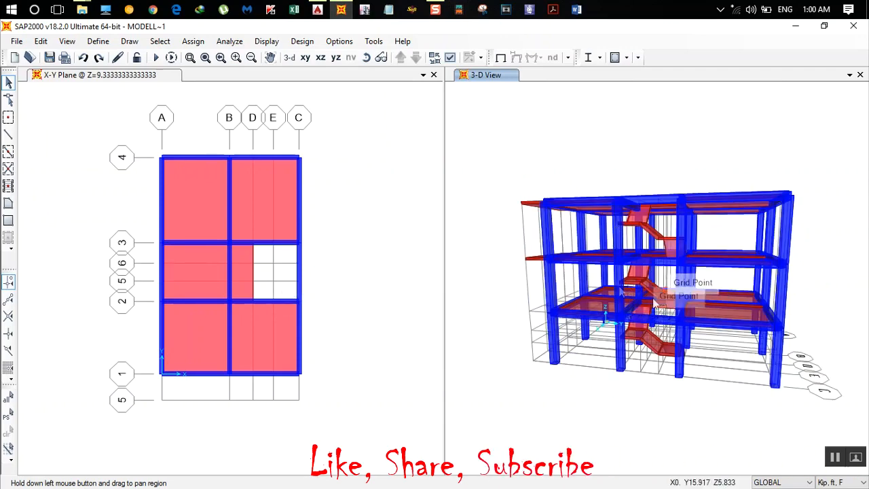
pyautogui.click(381, 58)
pyautogui.moveTo(585, 278); pyautogui.dragTo(554, 303)
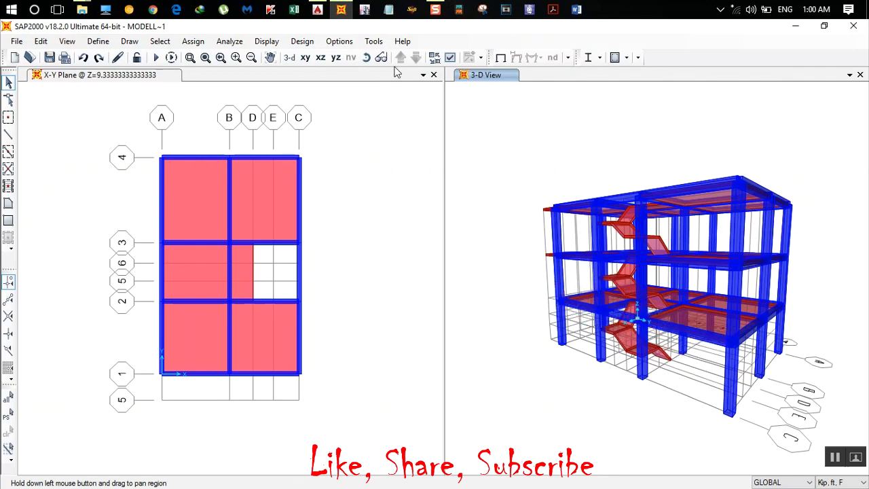
pyautogui.click(366, 58)
pyautogui.moveTo(591, 212)
pyautogui.mouseDown()
pyautogui.moveTo(550, 184)
pyautogui.moveTo(741, 233)
pyautogui.moveTo(683, 227)
pyautogui.moveTo(592, 159)
pyautogui.moveTo(592, 111)
pyautogui.mouseUp()
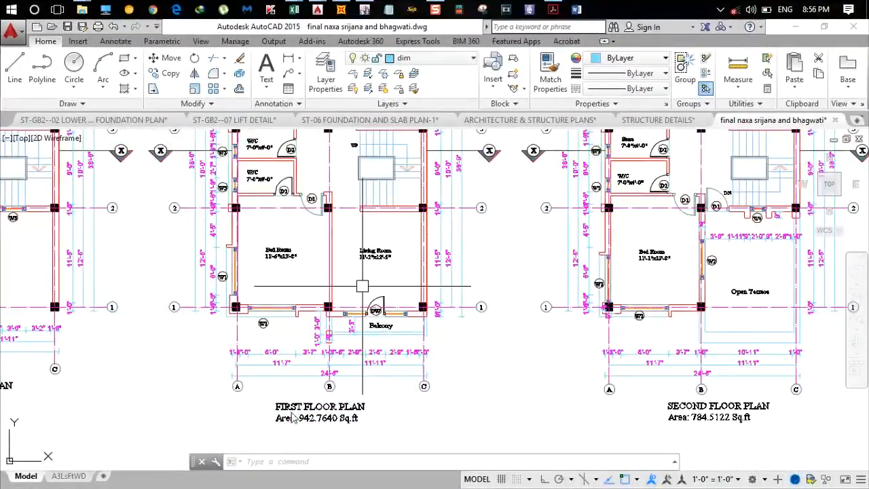
# Check the balcony on the first floor plan in AutoCAD, and switch to SAP2000 with the units set to Kip, ft, F.
pyautogui.scroll(4, 367, 336)
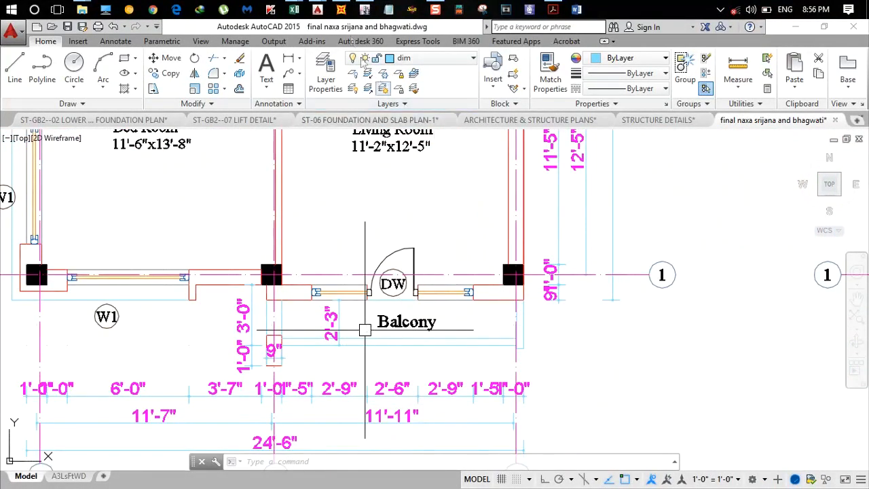
pyautogui.click(345, 10)
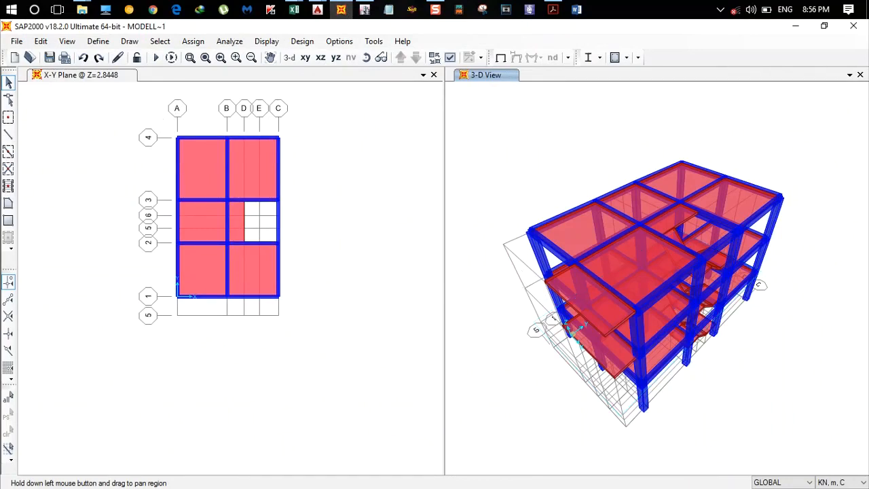
pyautogui.click(836, 482)
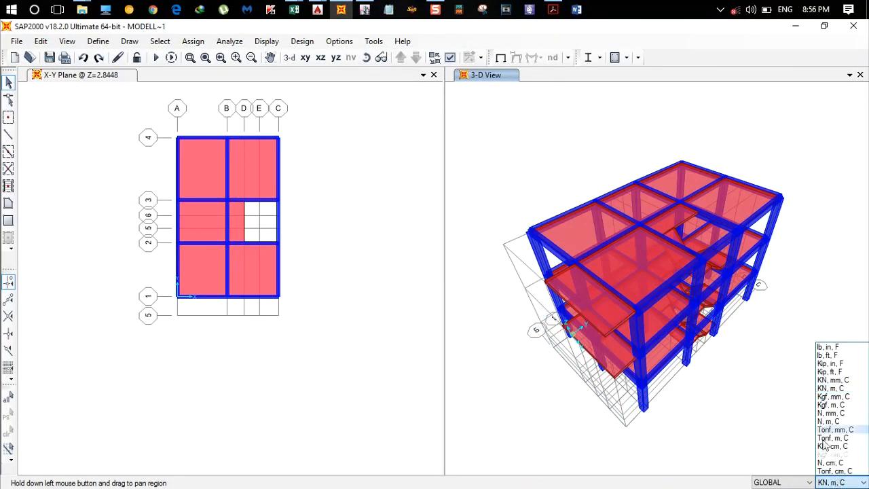
pyautogui.click(832, 375)
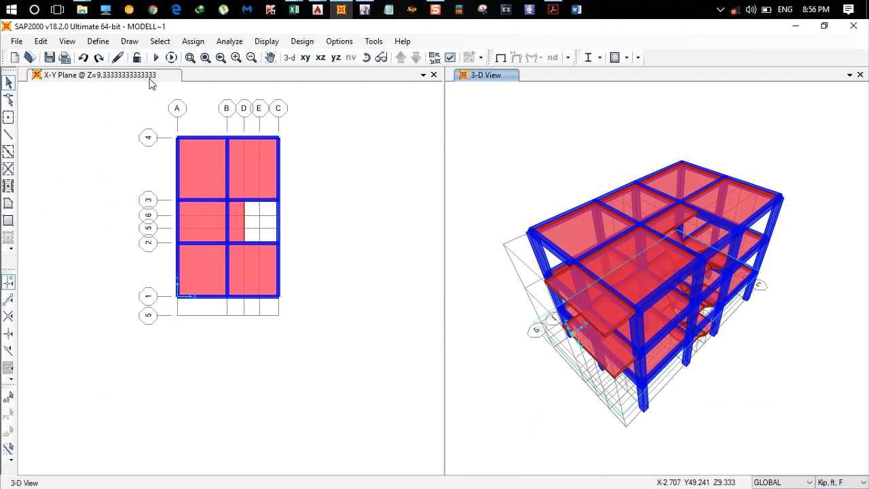
pyautogui.click(152, 80)
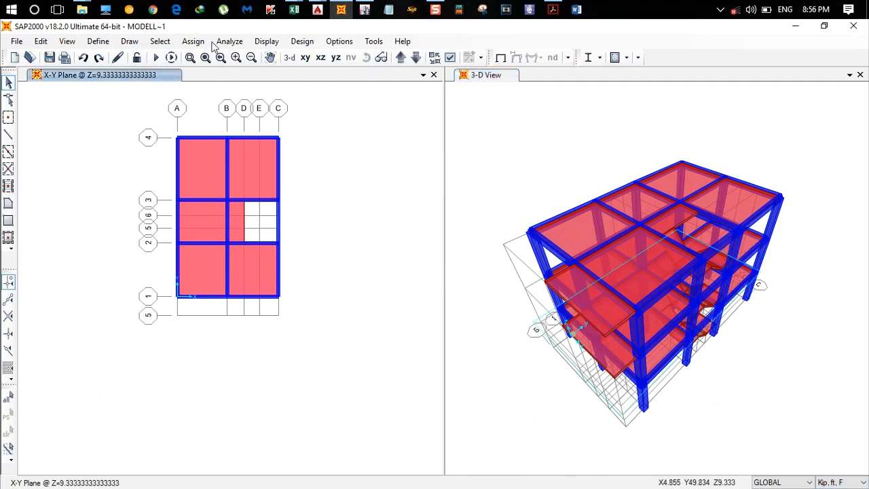
# Draw a rectangular Slab 130 balcony between grids B–C and 1–5 on the Z=9.333 plan, and leave the drawing command.
pyautogui.click(9, 220)
pyautogui.click(496, 218)
pyautogui.click(496, 216)
pyautogui.click(496, 216)
pyautogui.moveTo(433, 203); pyautogui.dragTo(588, 203)
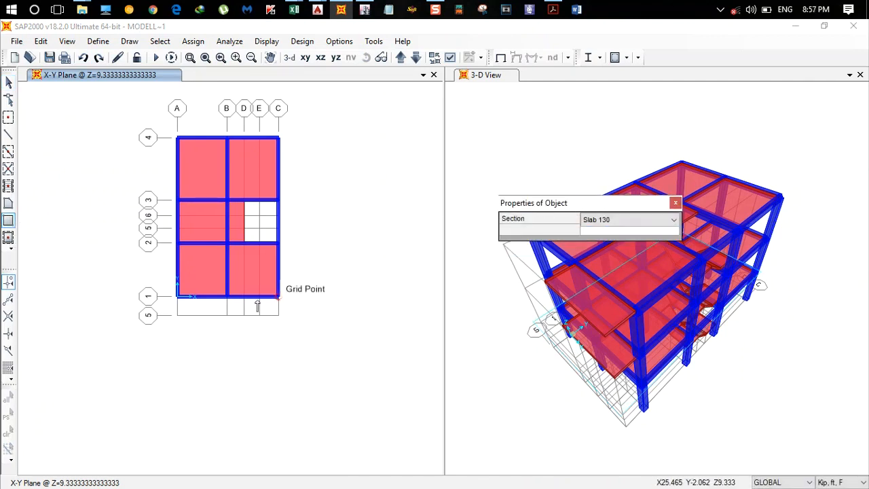
pyautogui.click(275, 317)
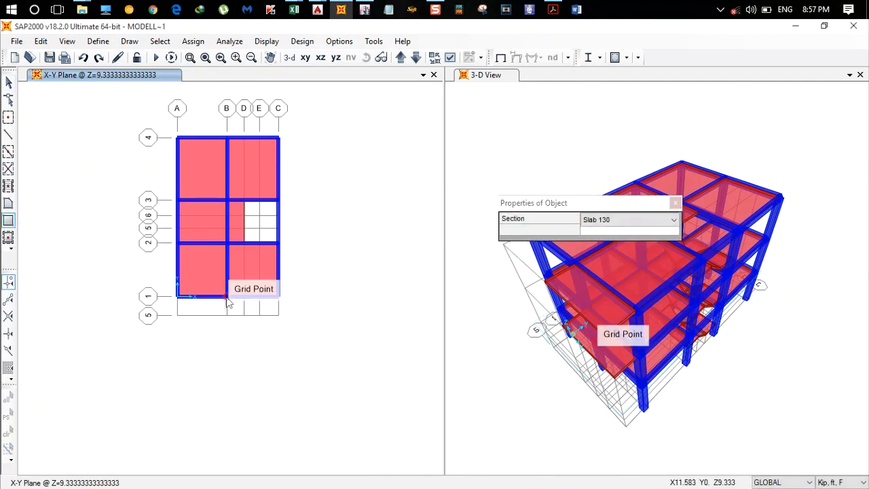
pyautogui.click(278, 316)
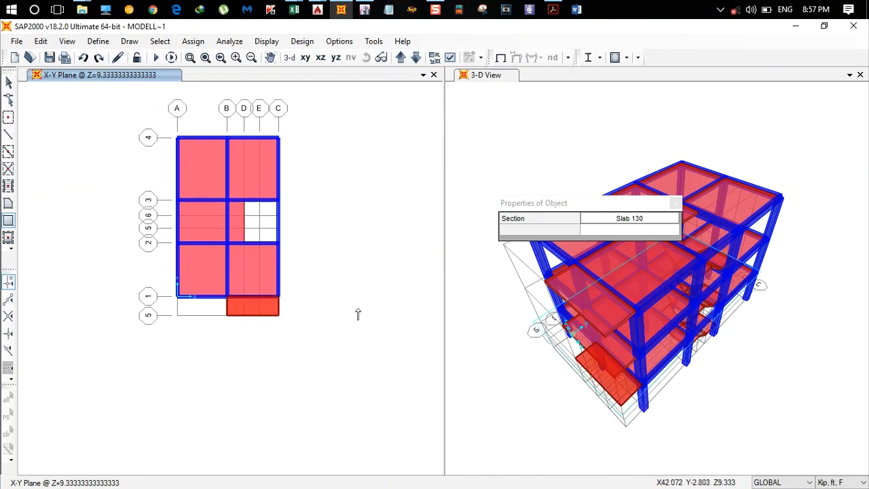
pyautogui.press('Escape')
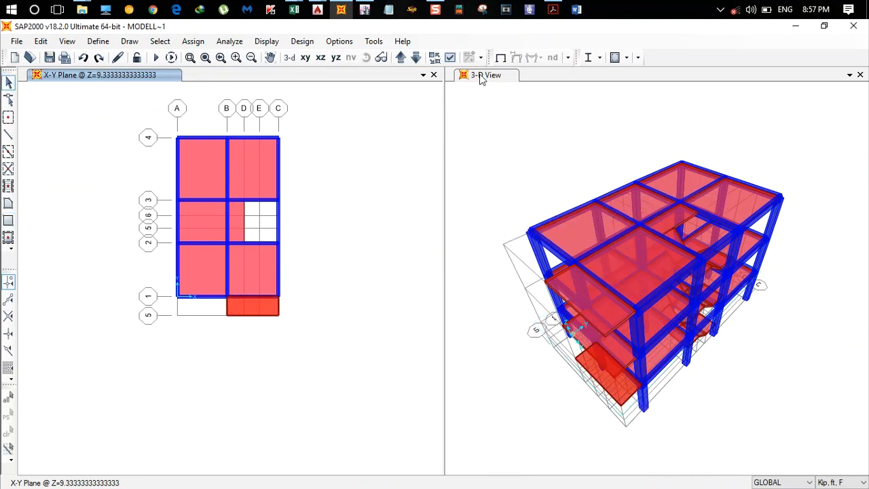
# Inspect the new balcony slab in the 3-D view and show the full X-Y plan at Z=18.667.
pyautogui.click(480, 76)
pyautogui.click(366, 57)
pyautogui.moveTo(474, 224); pyautogui.dragTo(553, 187)
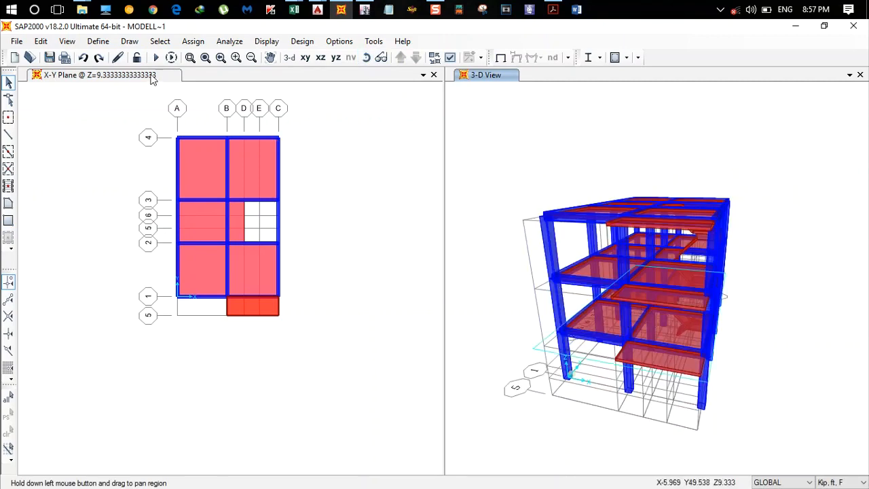
pyautogui.click(152, 77)
pyautogui.click(401, 58)
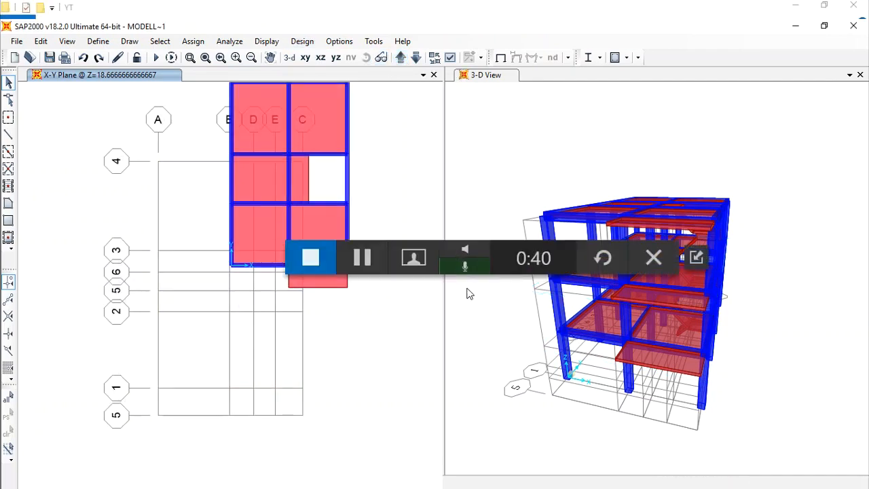
pyautogui.click(466, 292)
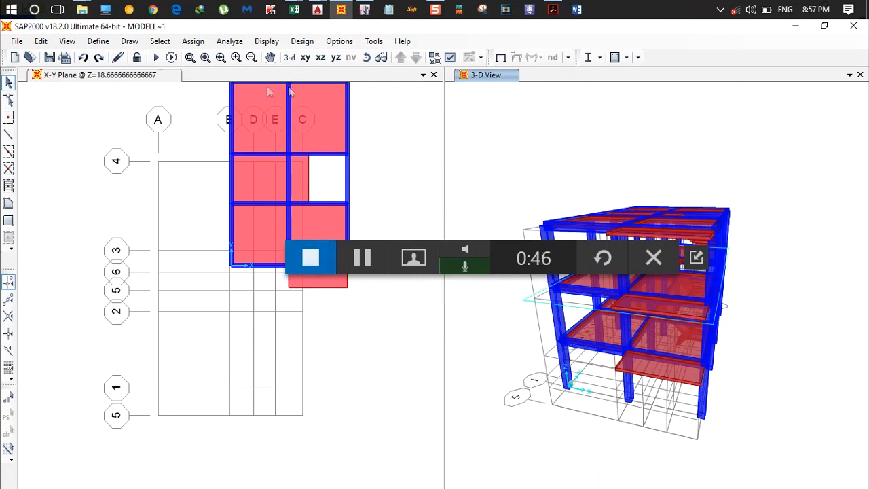
pyautogui.click(136, 76)
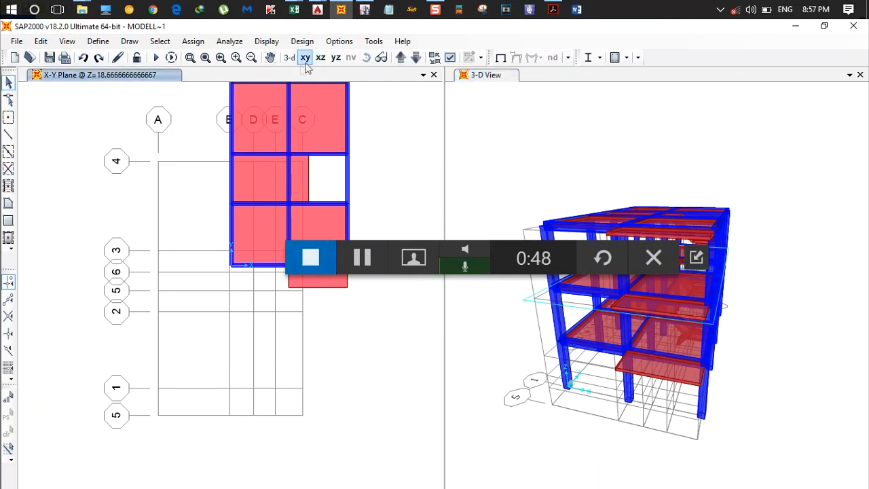
pyautogui.click(305, 58)
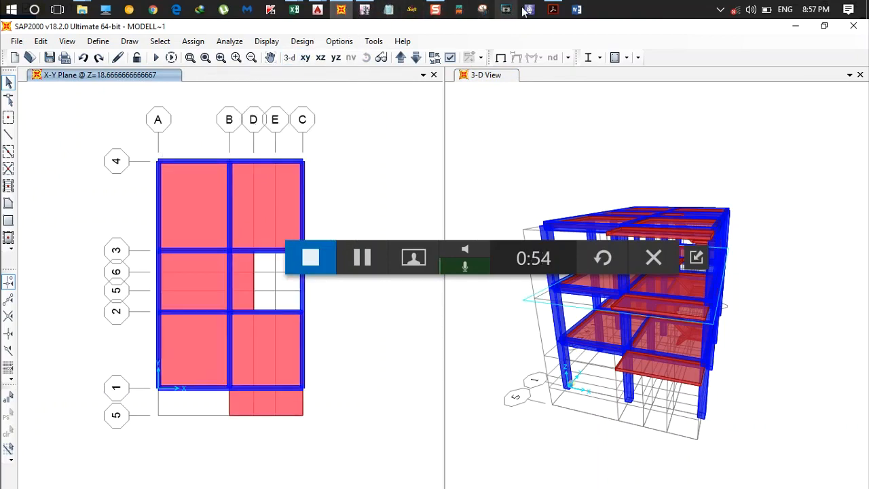
# Examine the open terrace on the second floor and staircase cover plans in AutoCAD, and return to SAP2000.
pyautogui.moveTo(322, 15)
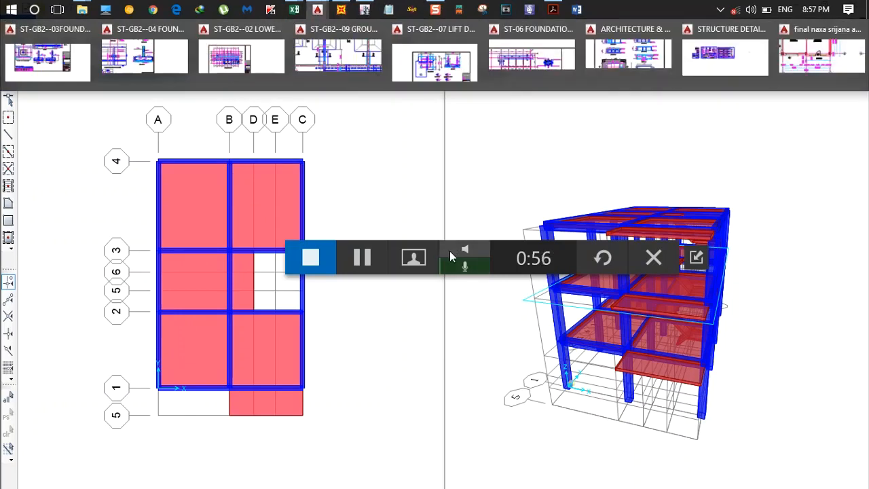
pyautogui.click(819, 51)
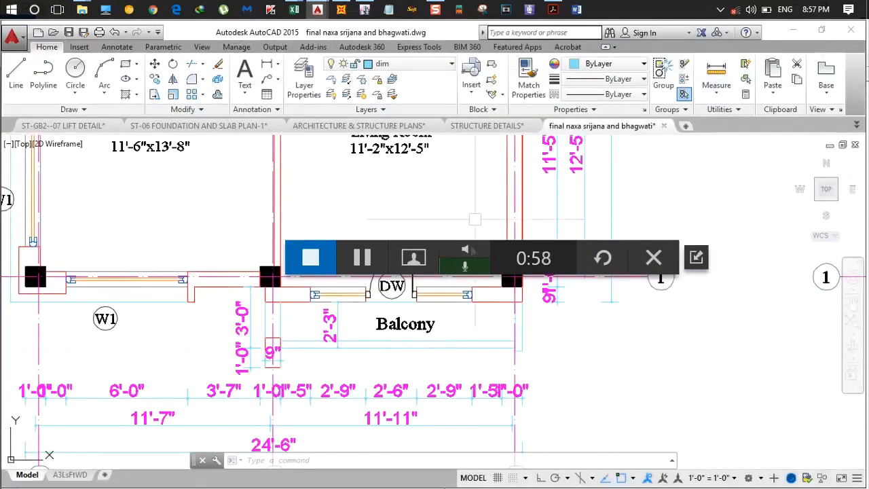
pyautogui.scroll(-4, 615, 365)
pyautogui.scroll(2, 561, 369)
pyautogui.click(523, 410)
pyautogui.moveTo(654, 394); pyautogui.dragTo(495, 402, button='middle')
pyautogui.scroll(2, 492, 403)
pyautogui.scroll(-2, 490, 404)
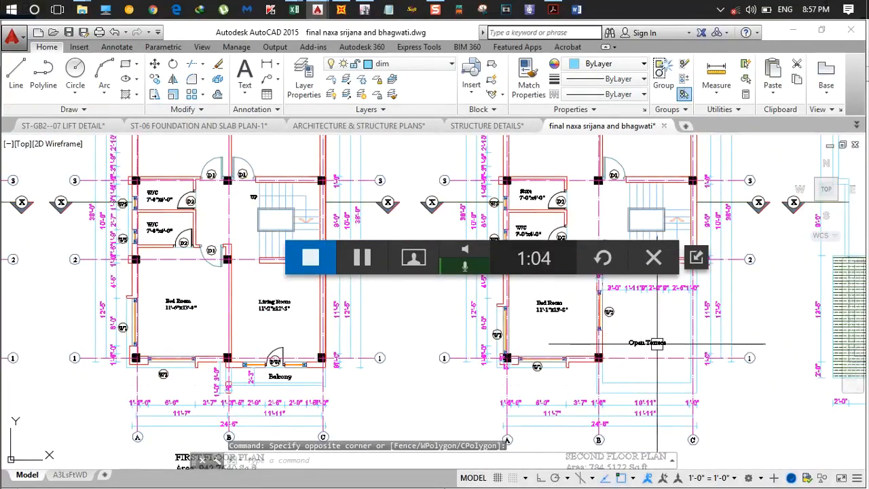
pyautogui.scroll(-2, 673, 353)
pyautogui.scroll(2, 671, 351)
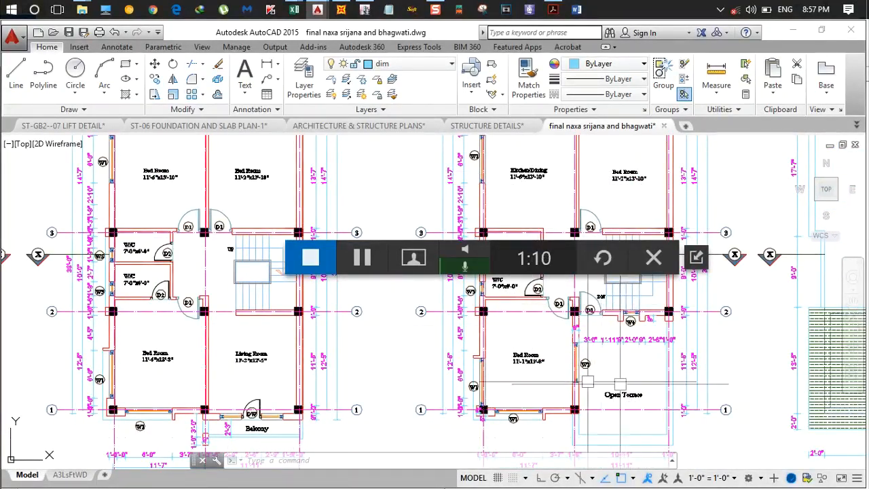
pyautogui.scroll(-2, 562, 391)
pyautogui.moveTo(563, 391); pyautogui.dragTo(236, 414, button='middle')
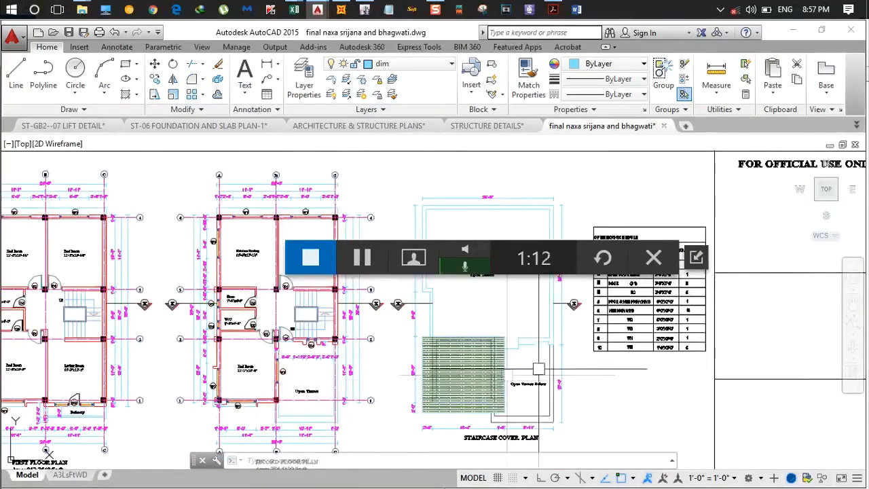
pyautogui.scroll(2, 530, 412)
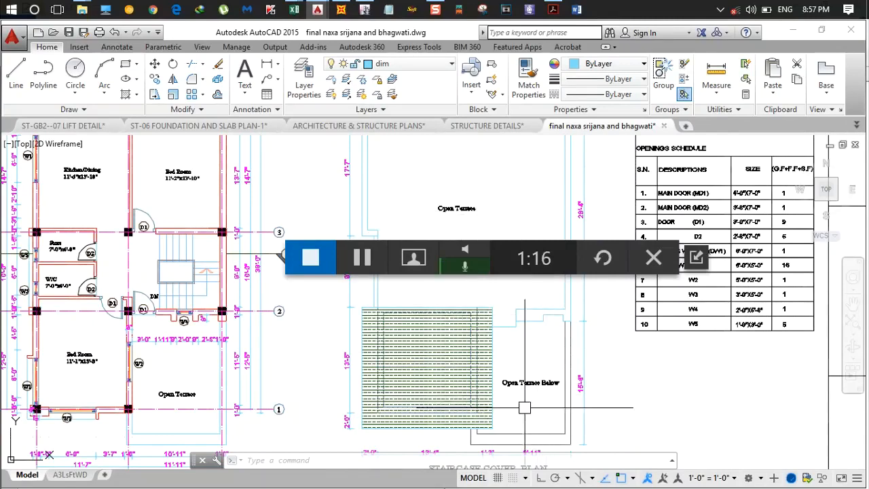
pyautogui.click(341, 11)
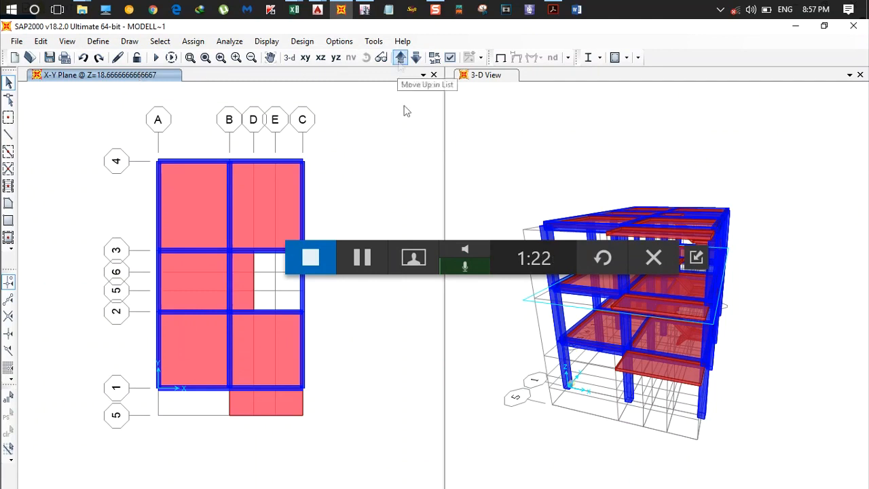
pyautogui.click(363, 240)
pyautogui.moveTo(363, 239); pyautogui.dragTo(552, 427)
pyautogui.click(385, 73)
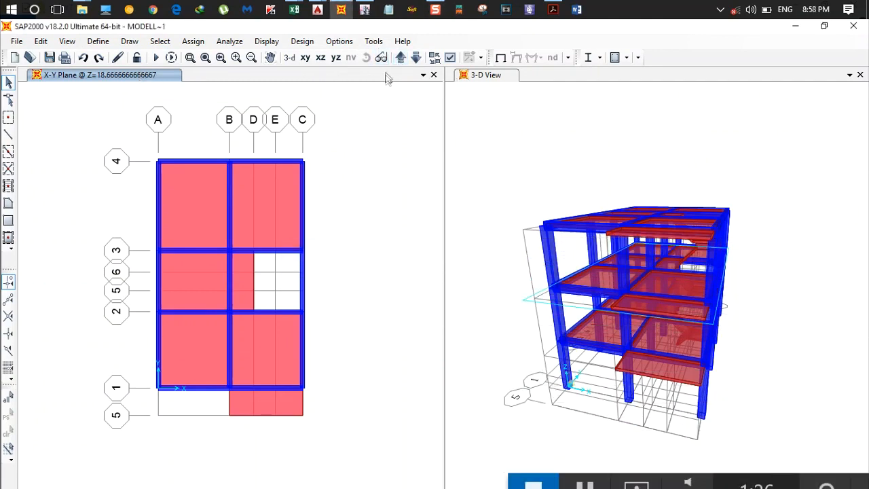
# On the Z=28 plan, delete the slabs between grids B–C from 2 to 5 and the edge beams along grids C and 1.
pyautogui.click(400, 59)
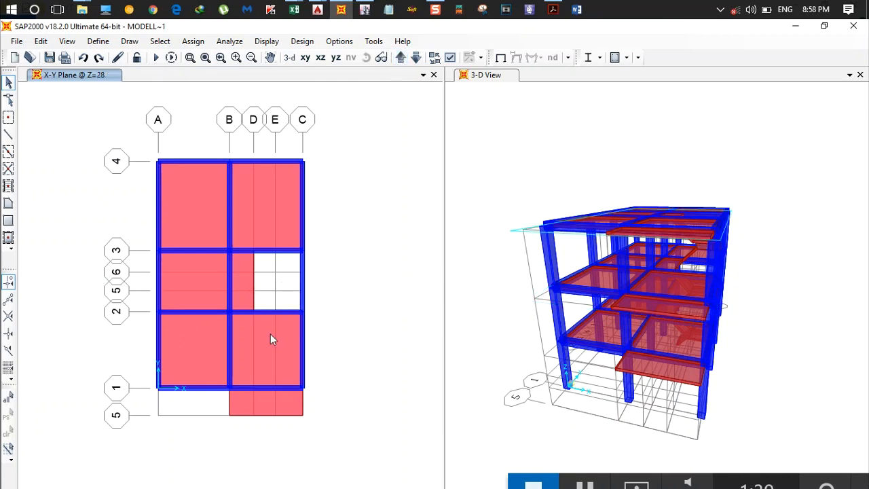
pyautogui.click(269, 340)
pyautogui.click(276, 402)
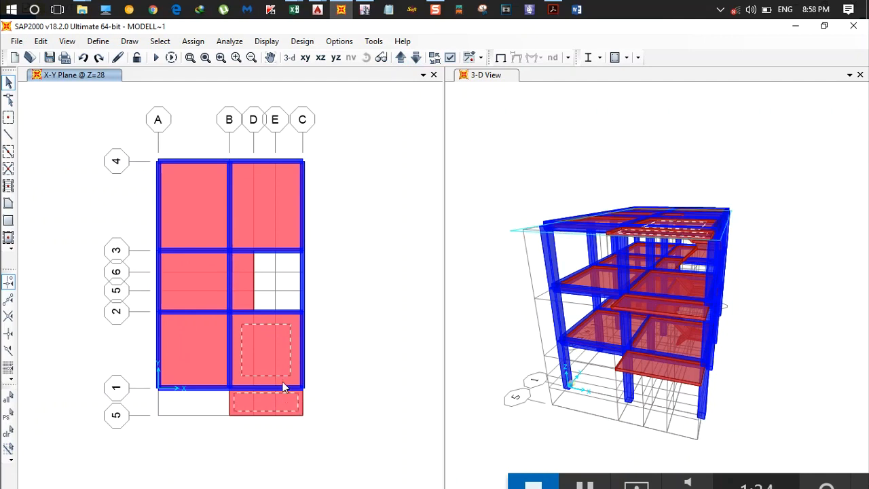
pyautogui.press('Delete')
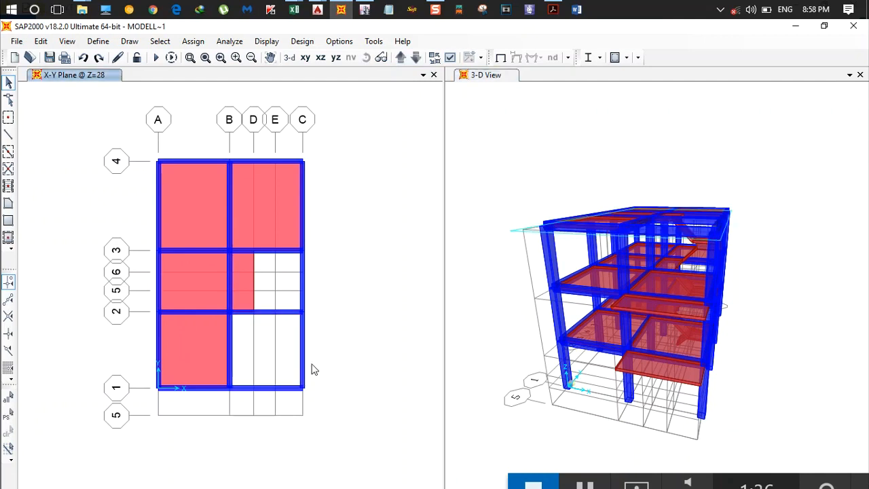
pyautogui.click(303, 367)
pyautogui.press('Delete')
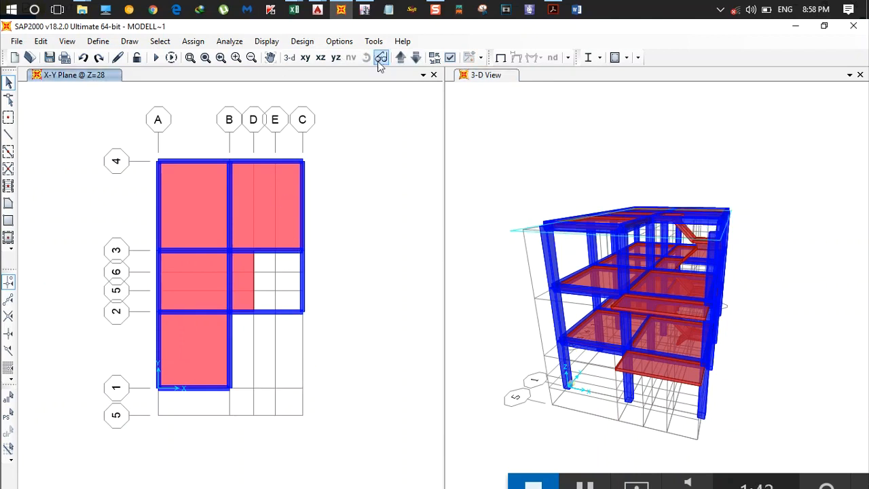
# On the X-Z elevation along grid 1 (Y=0), delete the top-storey column at grid C.
pyautogui.click(321, 59)
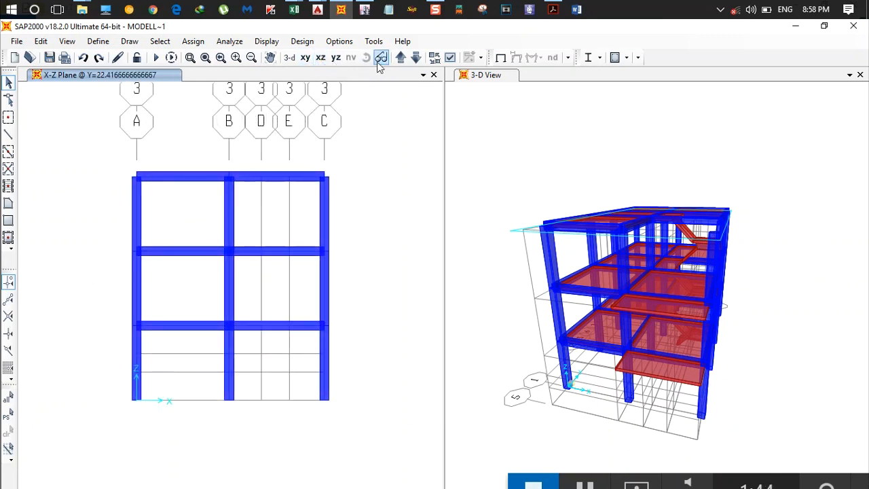
pyautogui.click(400, 58)
pyautogui.click(401, 59)
pyautogui.click(400, 58)
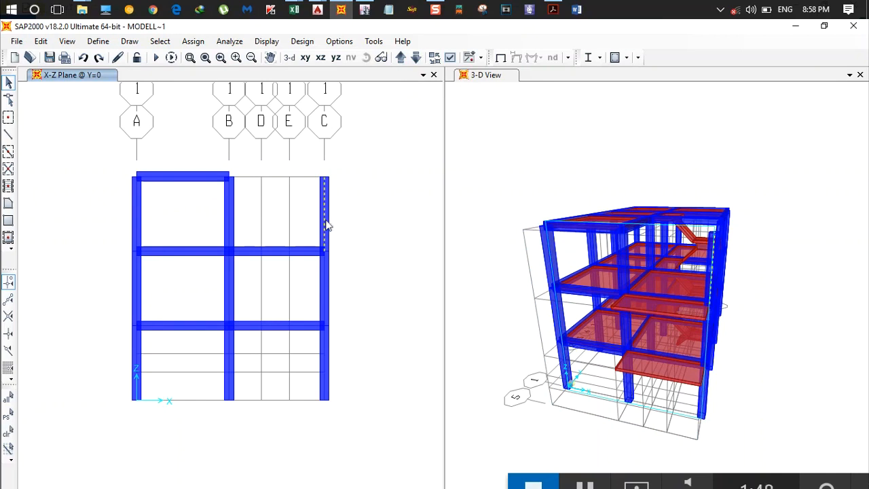
pyautogui.press('Delete')
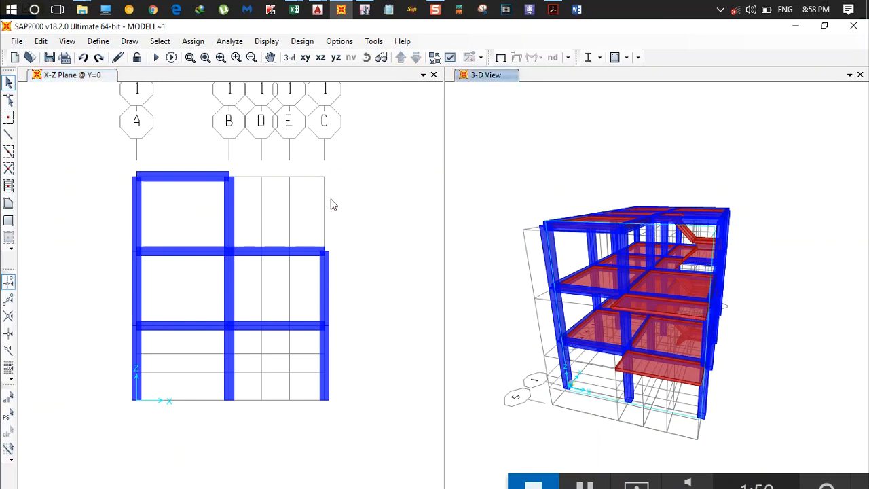
# Show the Z=28 plan, examine the open terrace on the staircase cover plan in AutoCAD, and return to SAP2000.
pyautogui.click(308, 59)
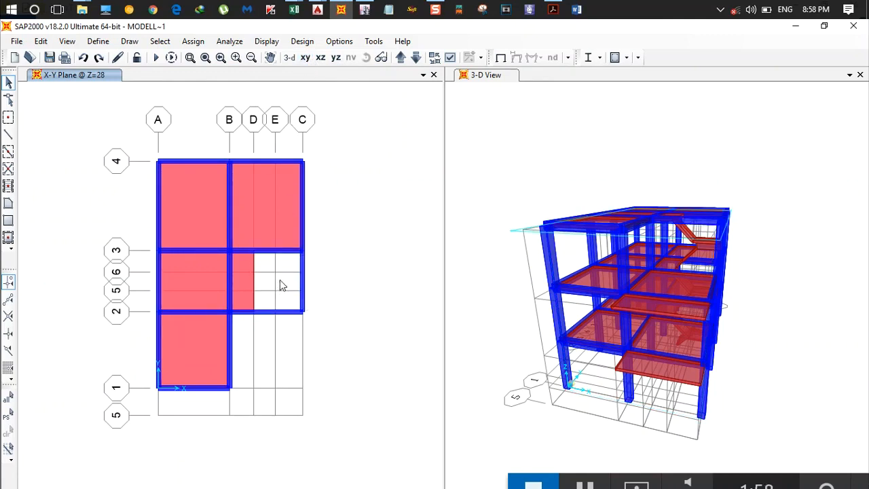
pyautogui.click(317, 9)
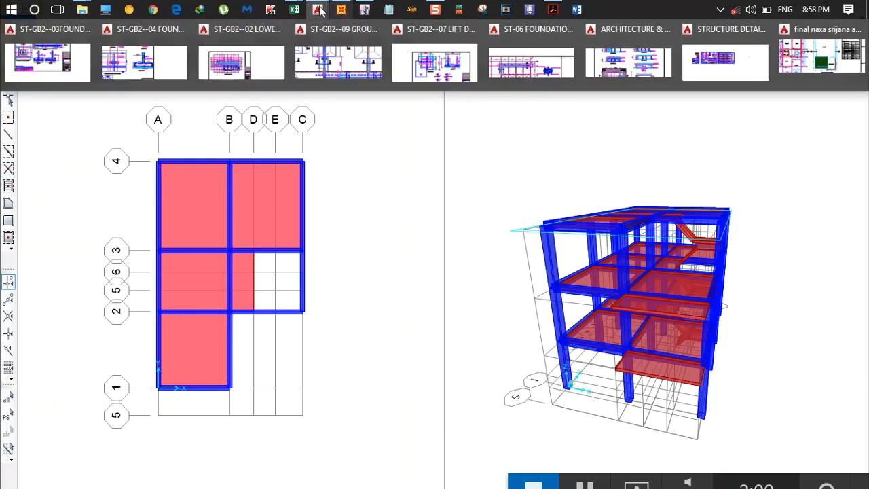
pyautogui.click(822, 60)
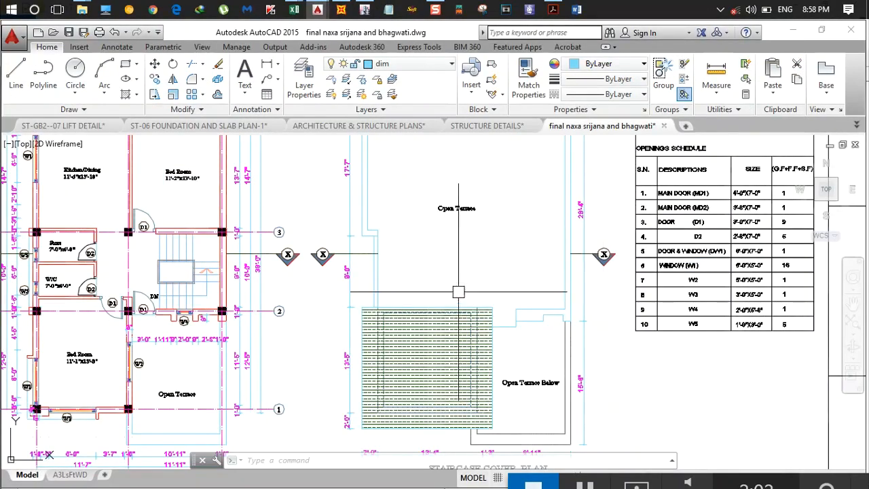
pyautogui.scroll(-1, 446, 306)
pyautogui.scroll(3, 421, 233)
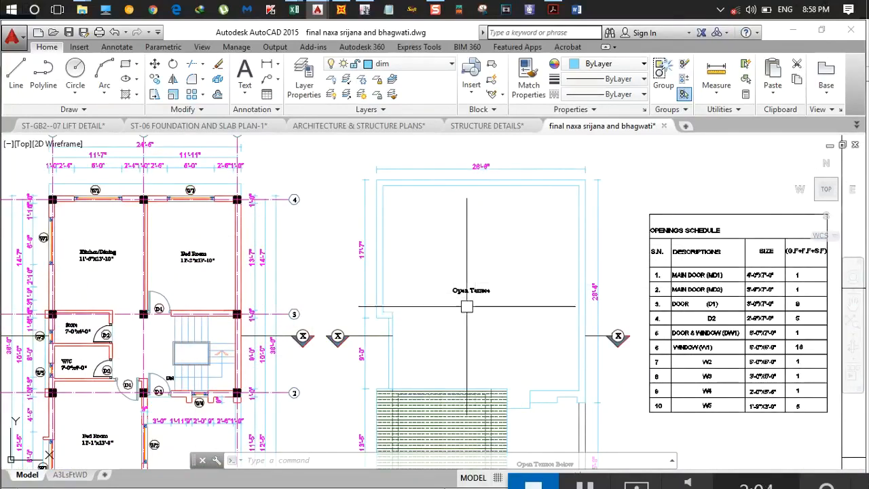
pyautogui.click(342, 13)
# On the Z=28 plan, replace the partial slab between grids B–D and 2–3 with a rectangular Slab 130 spanning B–C and 2–3.
pyautogui.click(243, 279)
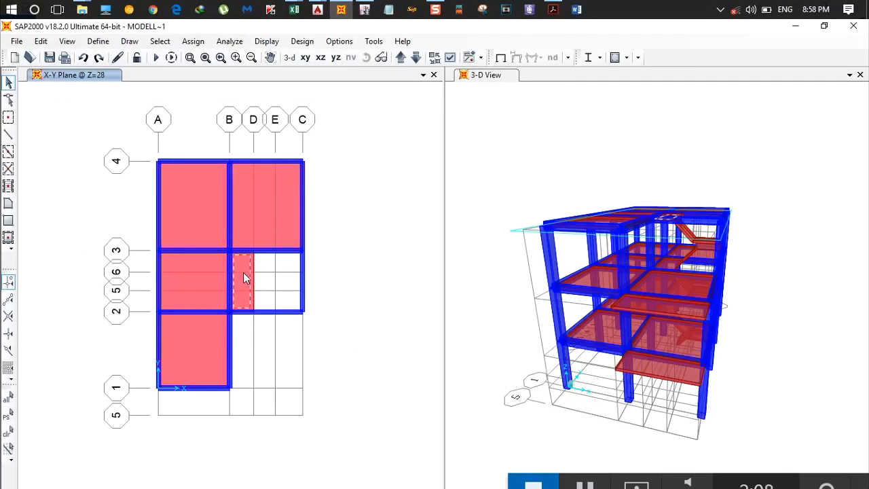
pyautogui.press('Delete')
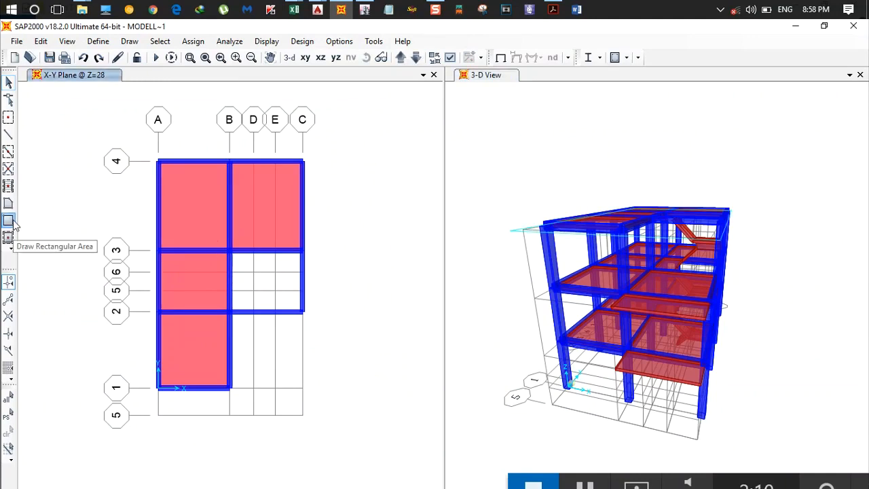
pyautogui.click(9, 219)
pyautogui.click(230, 252)
pyautogui.click(303, 311)
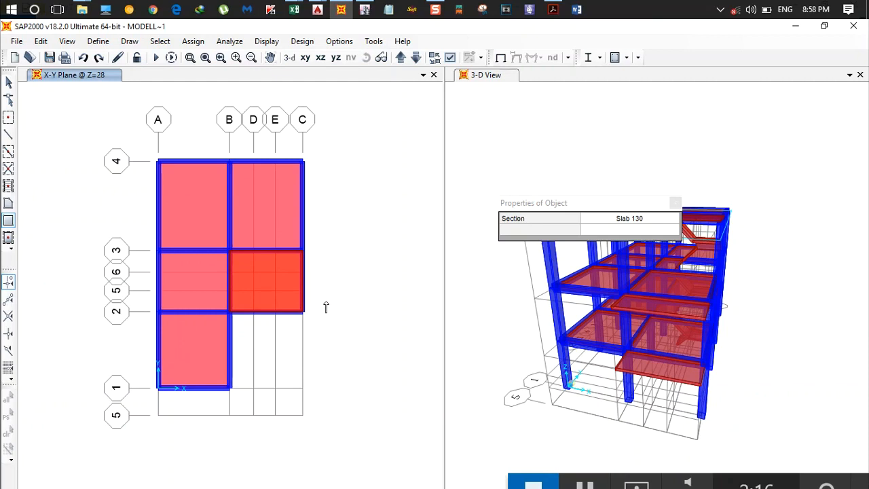
pyautogui.click(674, 204)
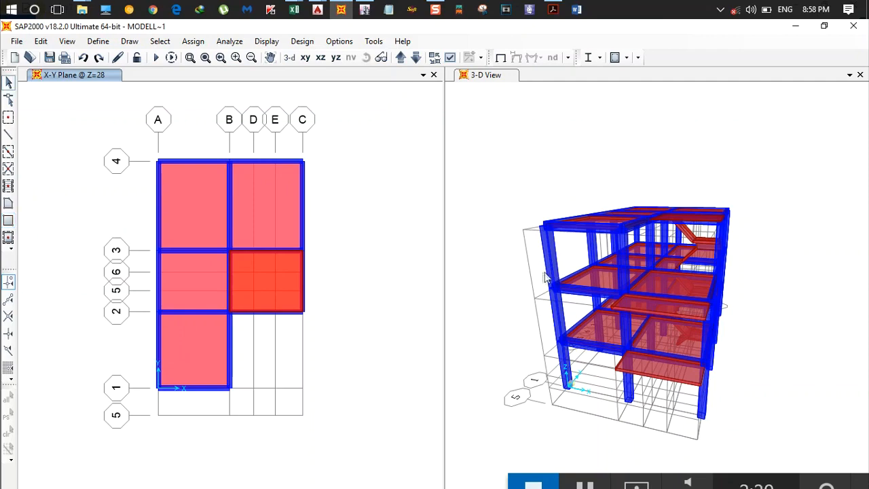
# Inspect the roof slabs, open terrace and staircases of the whole building from several angles in the 3-D view.
pyautogui.scroll(-4, 490, 267)
pyautogui.scroll(3, 541, 258)
pyautogui.scroll(-1, 538, 258)
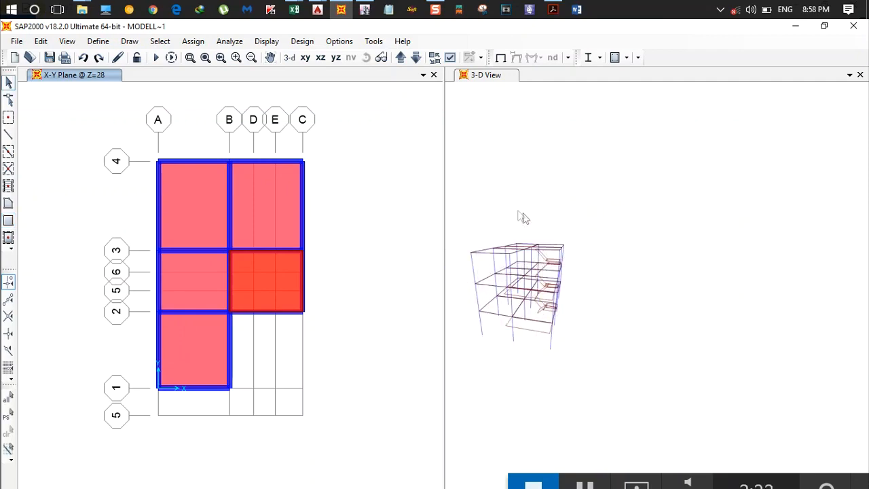
pyautogui.scroll(2, 520, 233)
pyautogui.moveTo(520, 233); pyautogui.dragTo(645, 268, button='middle')
pyautogui.scroll(-2, 572, 239)
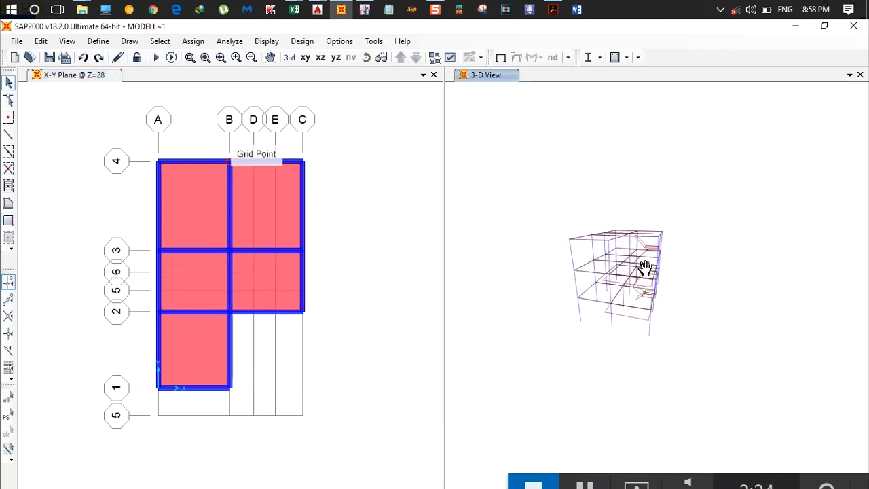
pyautogui.keyDown('shift'); pyautogui.moveTo(585, 260); pyautogui.dragTo(547, 252, button='middle'); pyautogui.keyUp('shift')
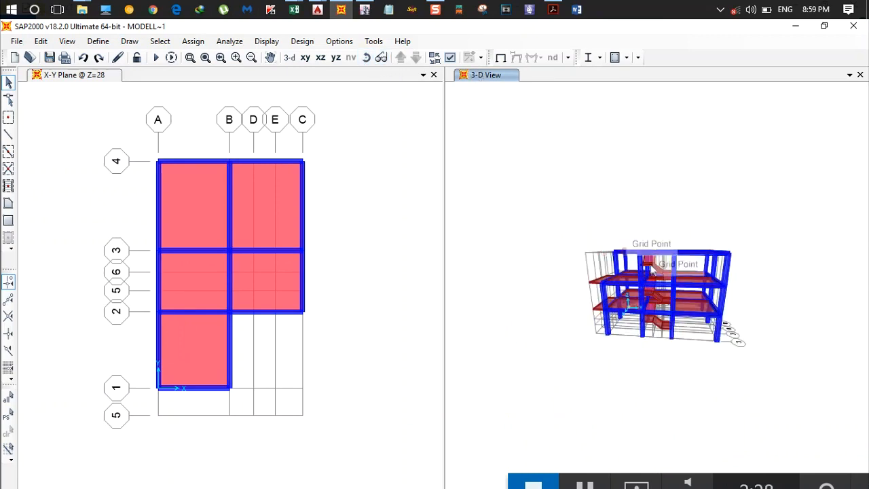
pyautogui.scroll(2, 651, 269)
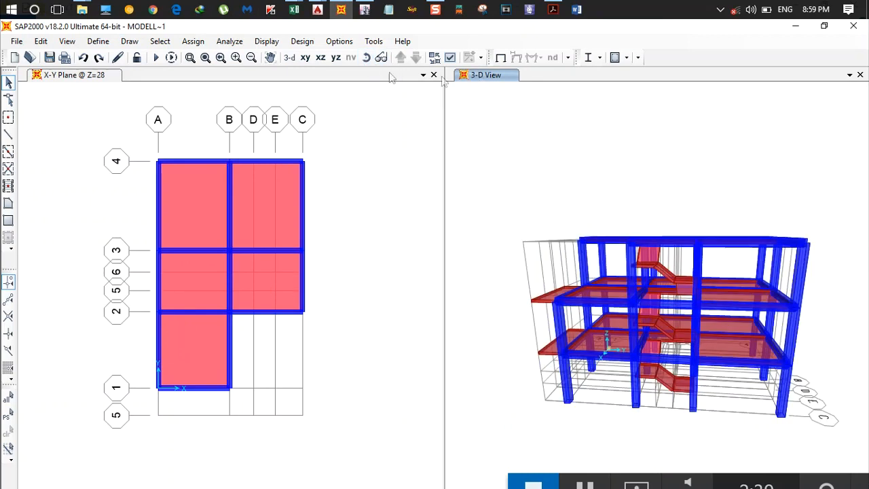
pyautogui.click(361, 58)
pyautogui.moveTo(529, 178); pyautogui.dragTo(588, 217)
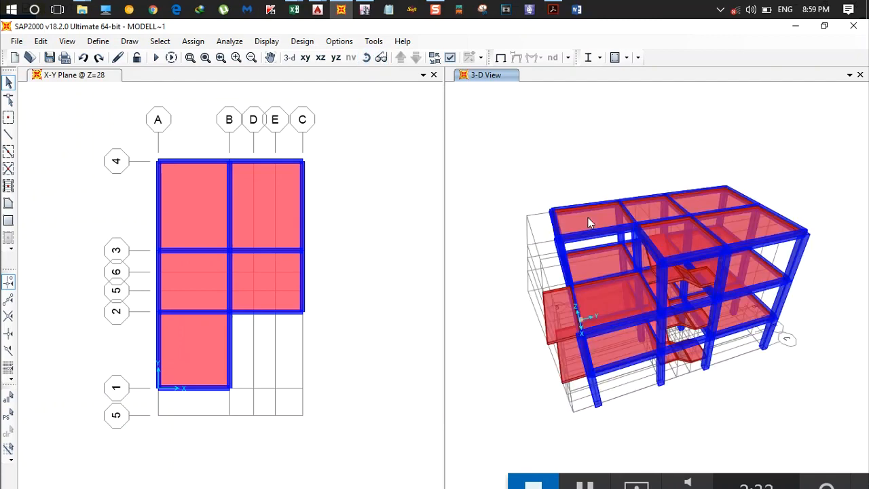